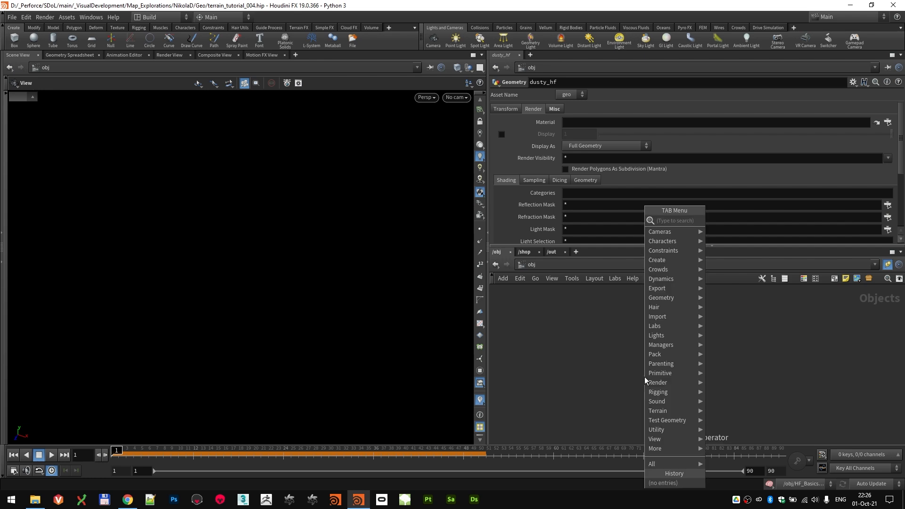
- Create a Geometry object in the scene and rename it dusty_hf1
key("Return")
left_click(645, 380)
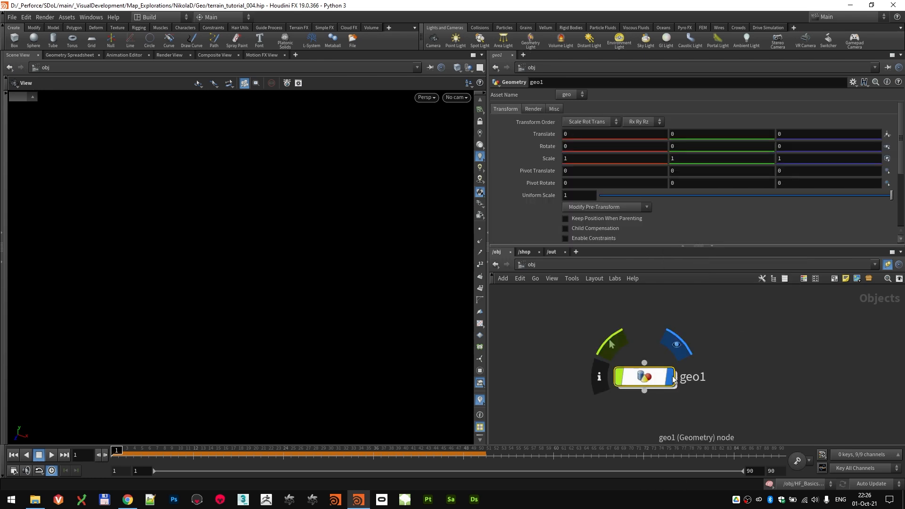
double_click(692, 376)
type("dusty")
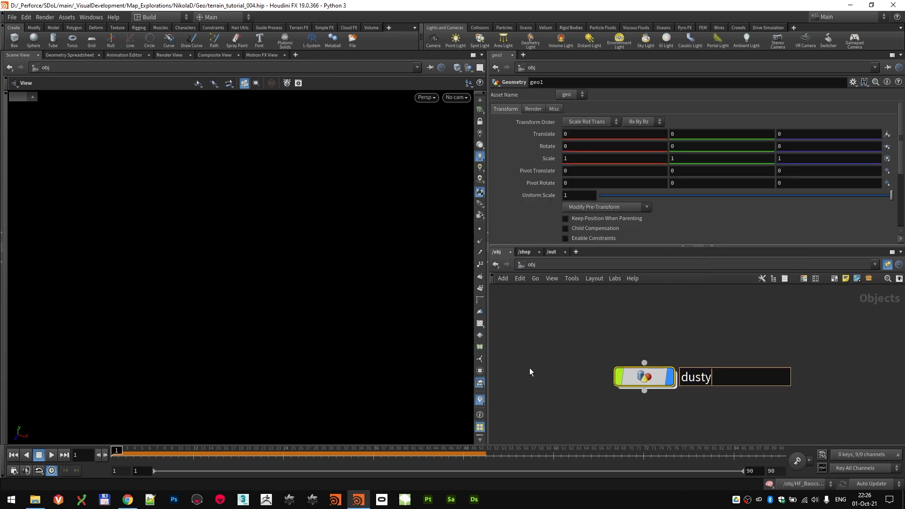
type("_hf1")
key("Return")
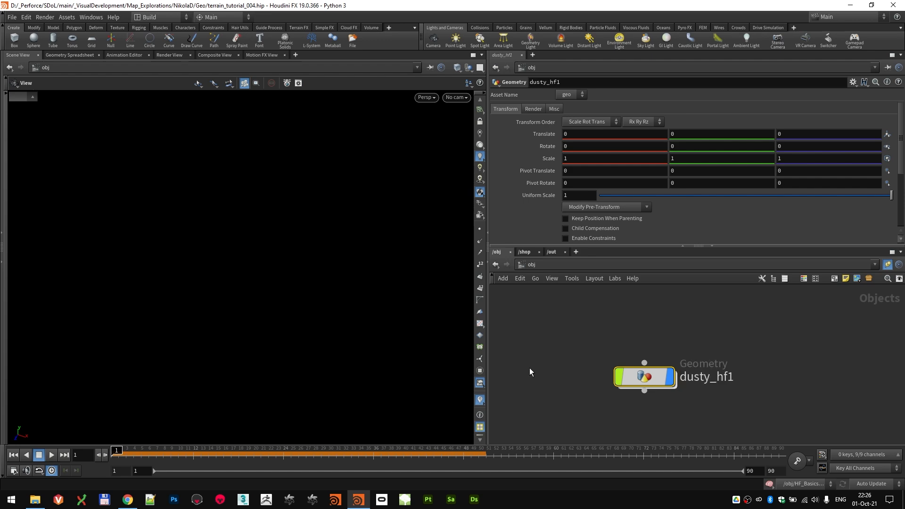
- Inside dusty_hf1, add a HeightField node with its default settings
key("Return")
key("Tab")
type("hei")
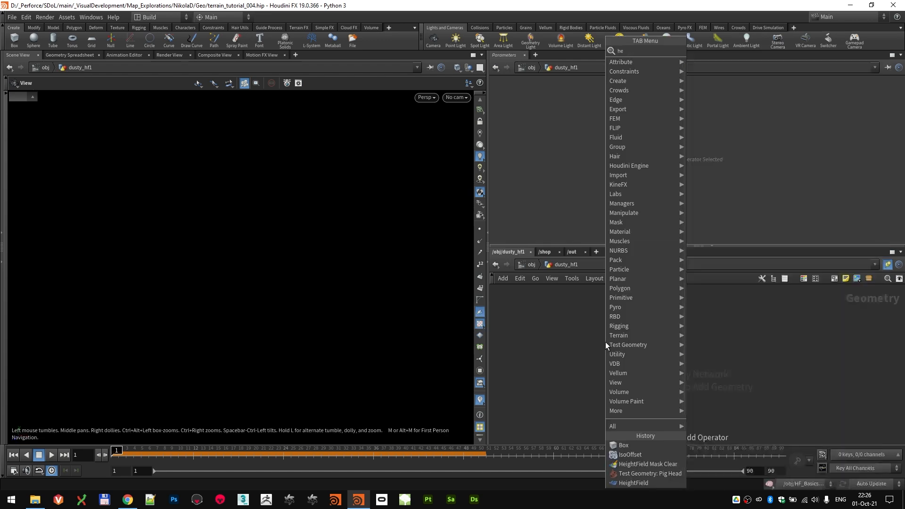
key("Return")
left_click(605, 342)
left_click_drag(297, 240, 282, 272)
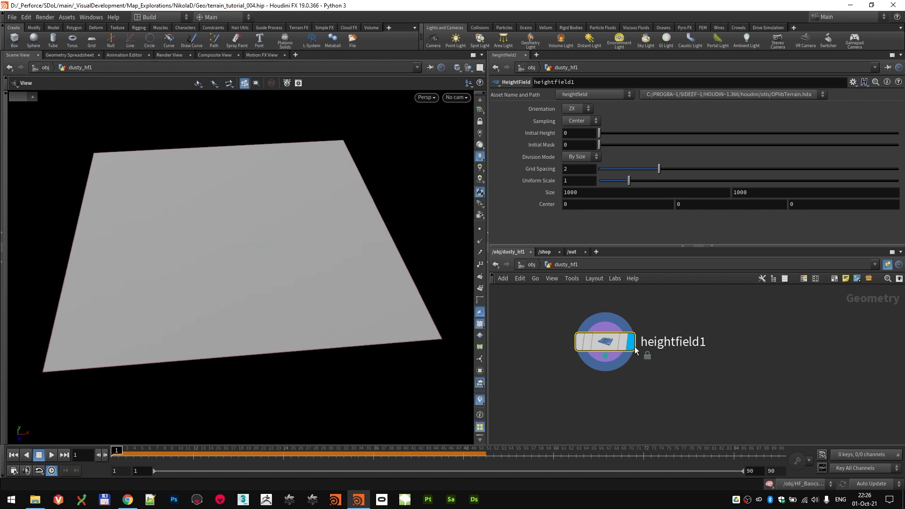
middle_click_drag(604, 411, 617, 396)
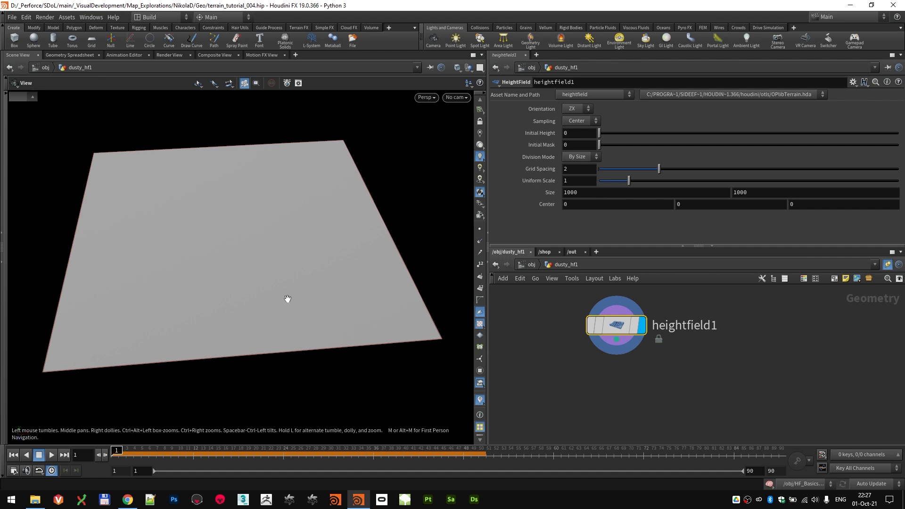
left_click_drag(285, 293, 293, 283)
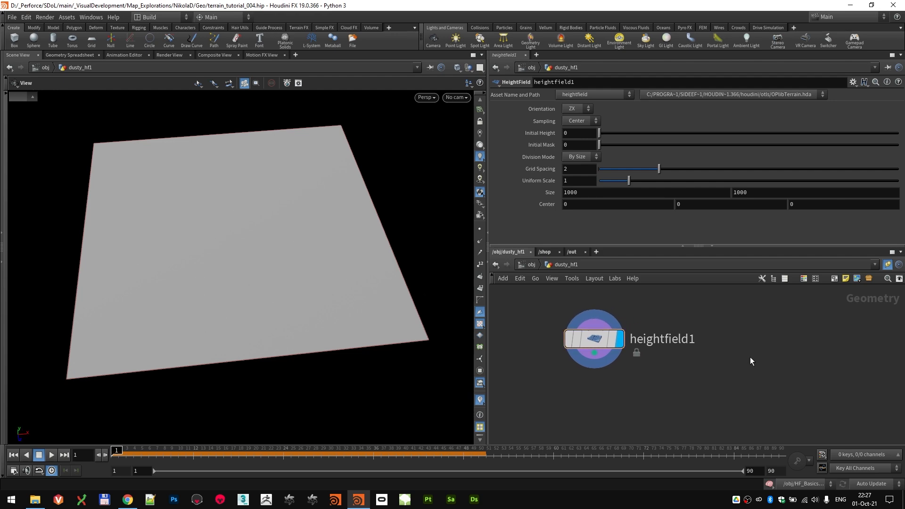
- Add a Draw Curve node beside the heightfield and make it the displayed node
key("Tab")
type("drwa")
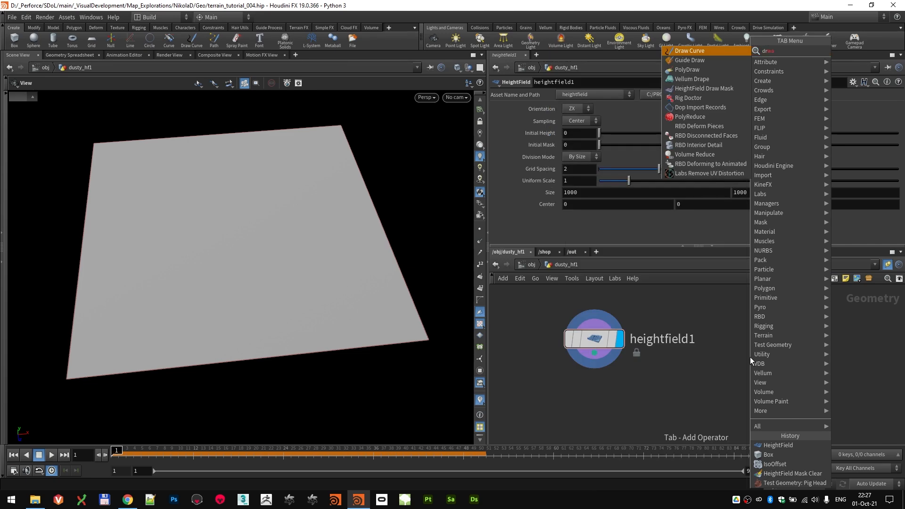
left_click(697, 51)
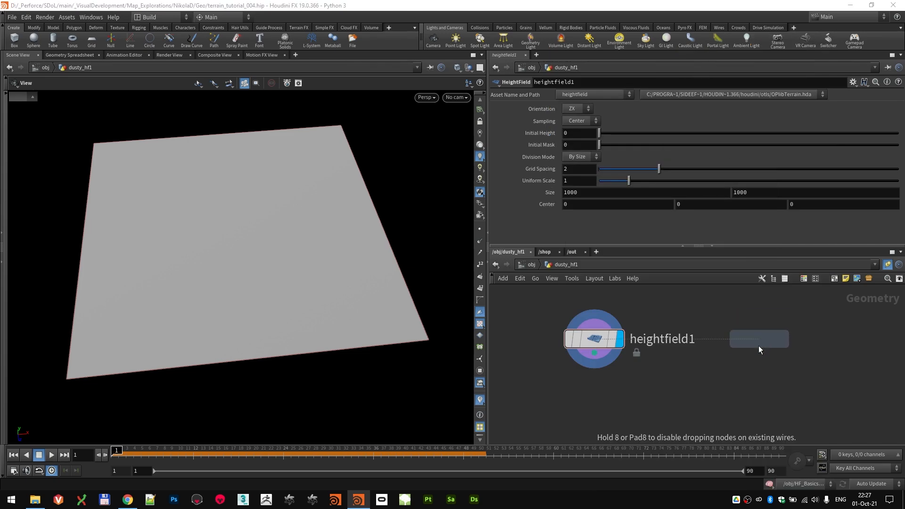
left_click(762, 338)
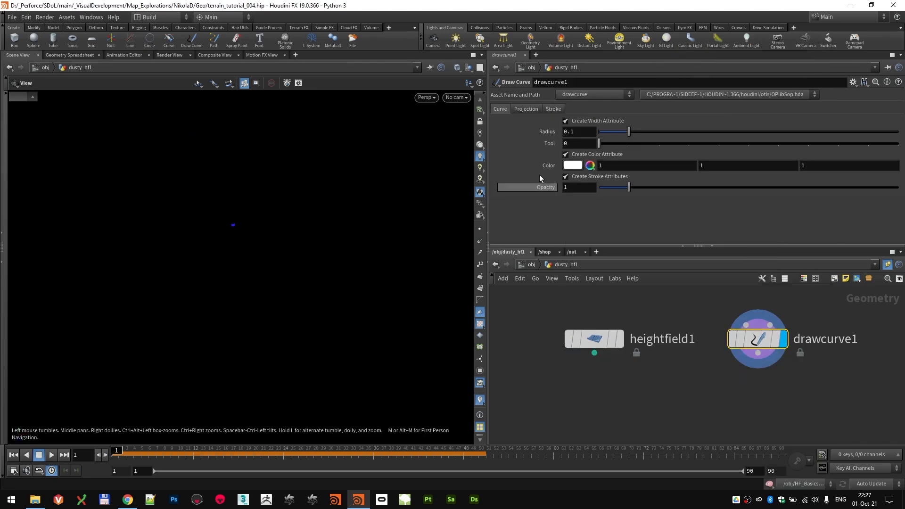
- Set the Draw Curve projection to ZX Plane and show the heightfield as a template outline
left_click(524, 109)
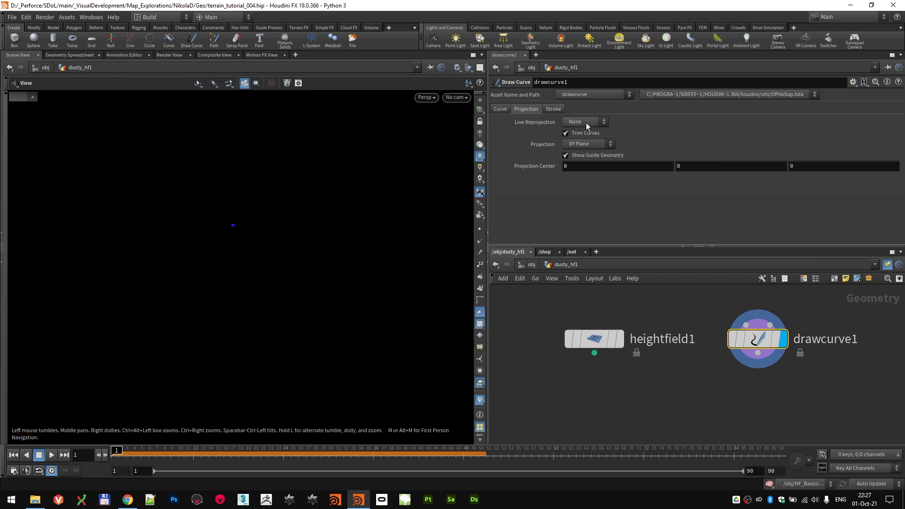
left_click(586, 122)
left_click(583, 130)
left_click(589, 144)
left_click(588, 172)
left_click(595, 341)
left_click(757, 339)
left_click(612, 339)
left_click_drag(356, 256, 330, 244)
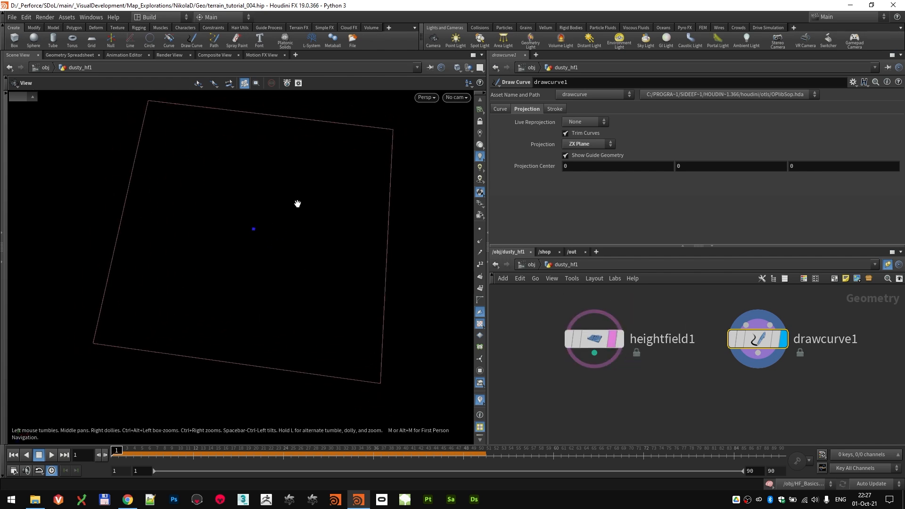
- Draw three winding freehand strokes inside the heightfield's outline on the ZX plane
key("Return")
left_click_drag(226, 148, 188, 266)
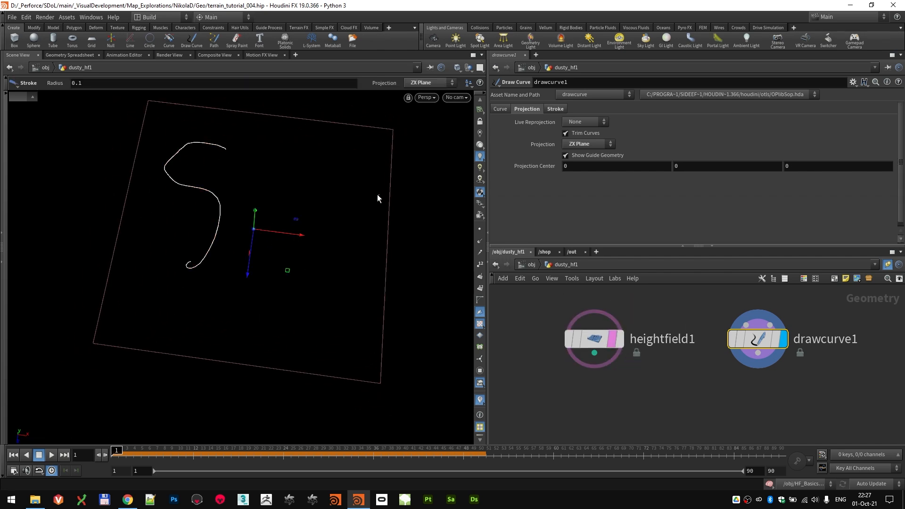
left_click_drag(354, 261, 278, 309)
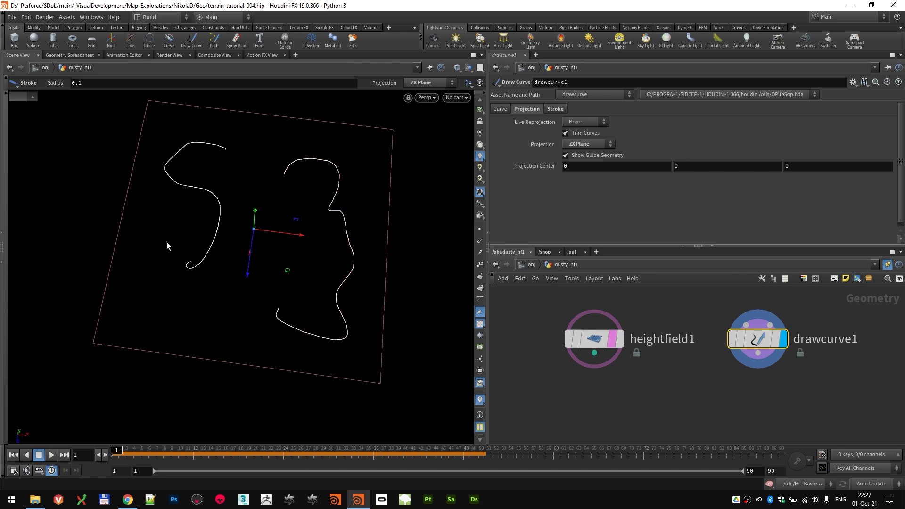
mouse_move(208, 285)
left_mouse_down()
mouse_move(298, 289)
mouse_move(269, 222)
mouse_move(227, 206)
mouse_move(250, 234)
left_mouse_up()
key("Escape")
- Shift the two nodes in the network and turn off the heightfield's template display
mouse_move(283, 259)
left_mouse_down()
mouse_move(293, 299)
mouse_move(249, 258)
mouse_move(264, 260)
left_mouse_up()
left_click_drag(607, 347, 582, 342)
left_click_drag(757, 338, 719, 333)
left_click_drag(330, 292, 238, 253)
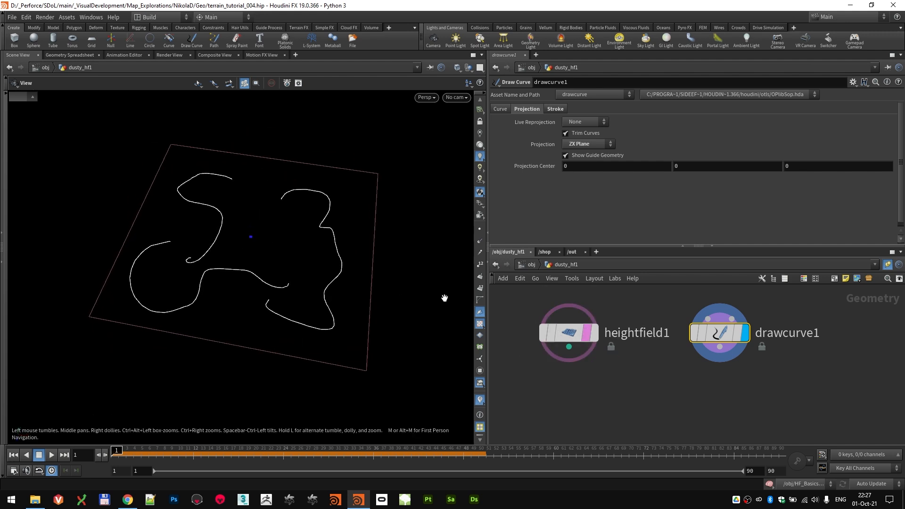
left_click(586, 332)
left_click_drag(398, 271, 318, 266)
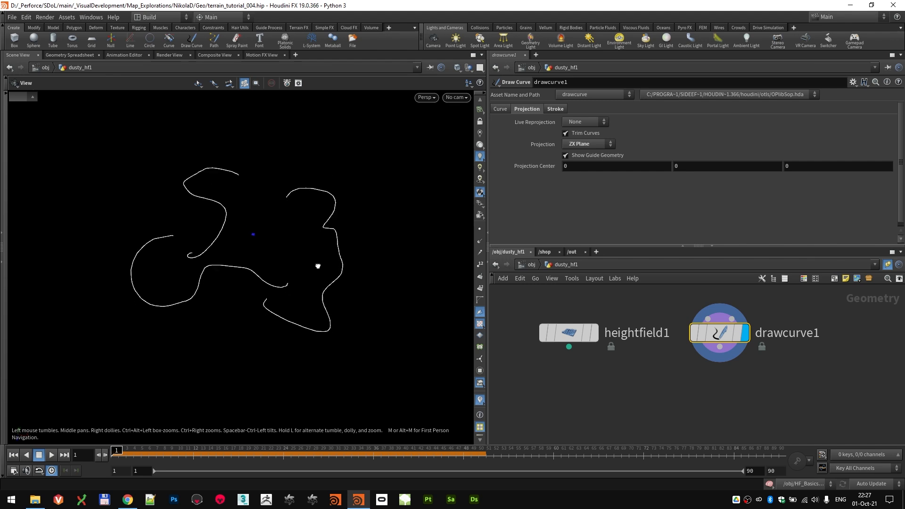
- Inspect the geometry information of the drawcurve1 node
scroll(559, 343, "down", 2)
scroll(348, 276, "down", 2)
middle_click(671, 338)
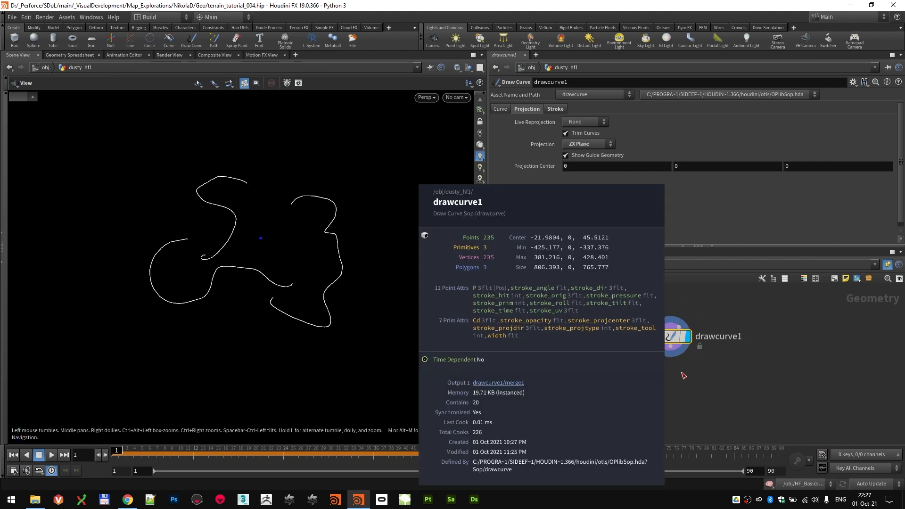
middle_click_drag(726, 355, 751, 377)
- Paste the copied Draw Curve node with five prepared strokes beside drawcurve1 and display it
left_click(755, 337)
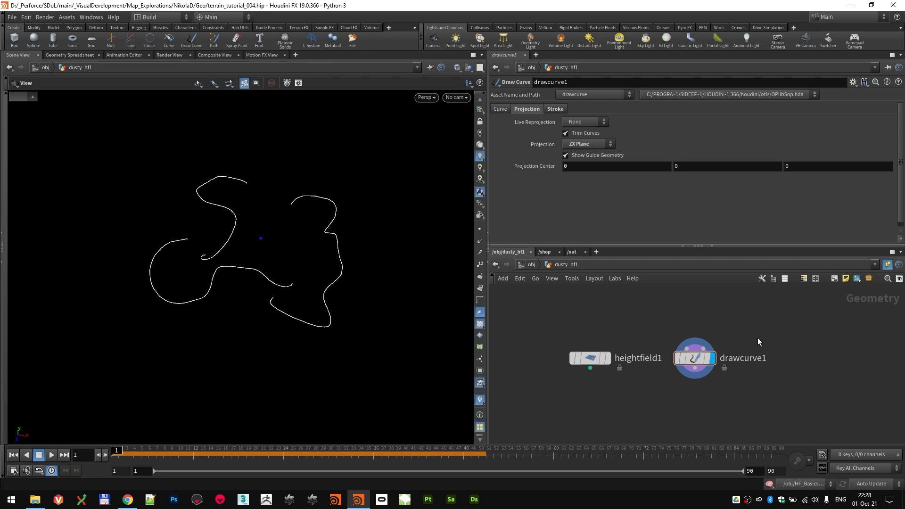
key("ctrl+v")
left_click(807, 362)
left_click(807, 361)
mouse_move(301, 263)
left_mouse_down()
mouse_move(287, 263)
mouse_move(274, 240)
mouse_move(350, 244)
mouse_move(273, 253)
mouse_move(289, 276)
mouse_move(284, 211)
left_mouse_up()
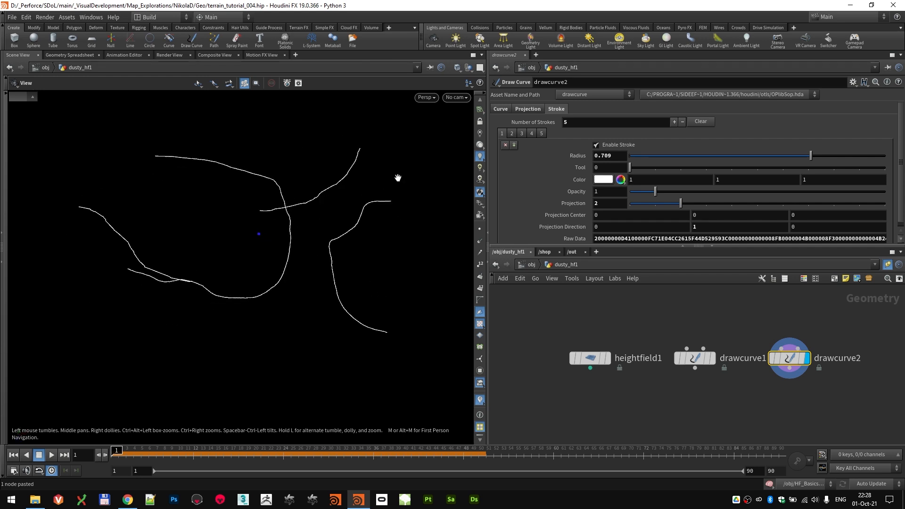
- Delete drawcurve1 and arrange the pasted Draw Curve node and the heightfield side by side
left_click(694, 358)
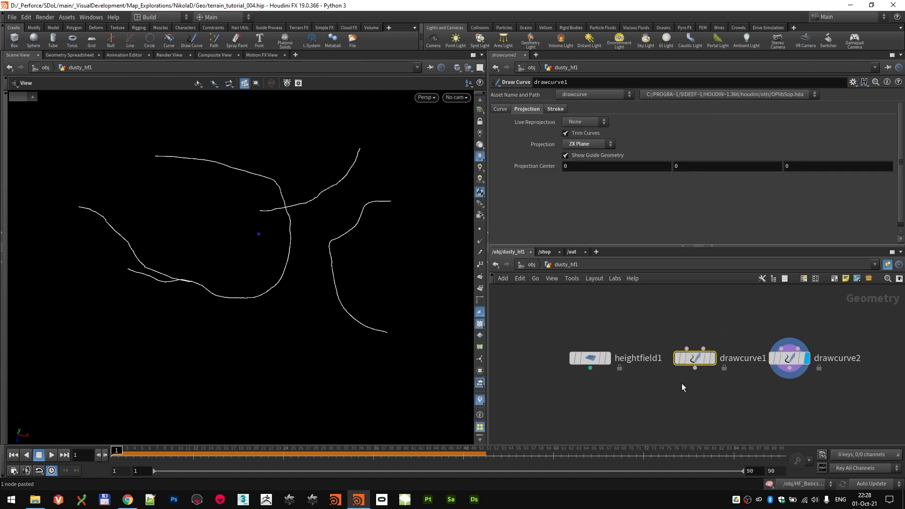
key("Delete")
left_click_drag(788, 359, 701, 347)
middle_click_drag(671, 379, 669, 357)
left_click_drag(590, 332, 563, 321)
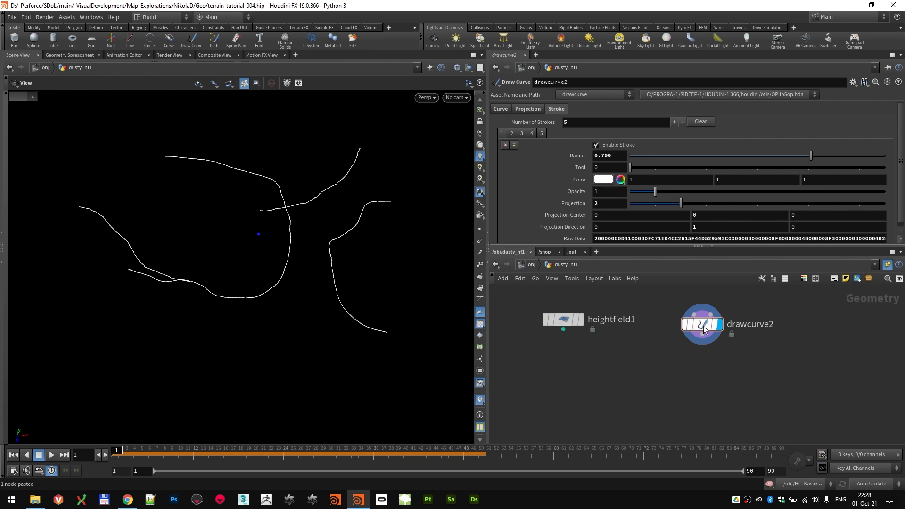
- Show the heightfield as a template outline behind the curves, with drawcurve2 as the displayed node
left_click(583, 322)
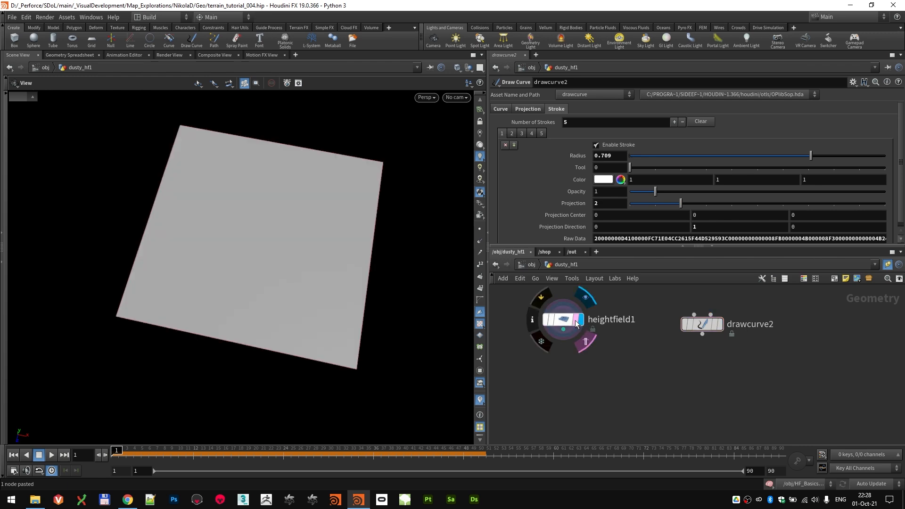
left_click(718, 329)
mouse_move(358, 302)
left_mouse_down()
mouse_move(384, 317)
mouse_move(117, 178)
left_mouse_up()
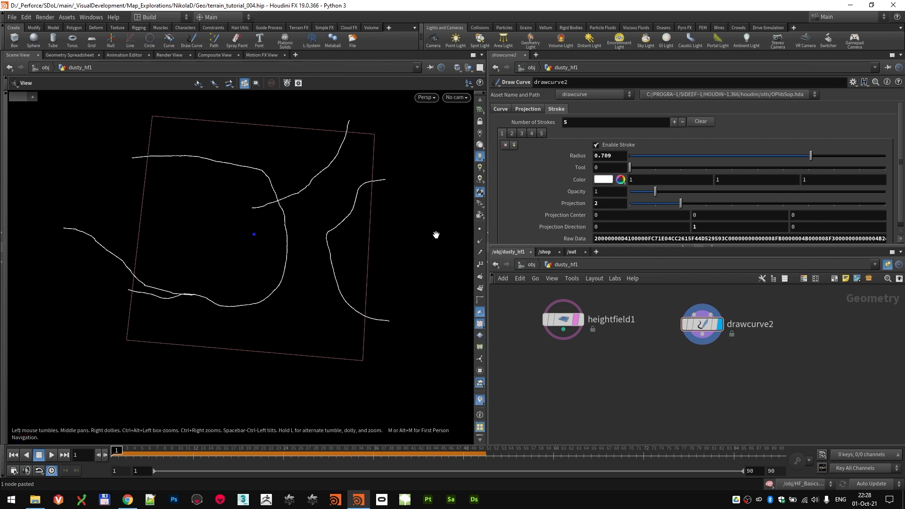
left_click_drag(240, 264, 333, 289)
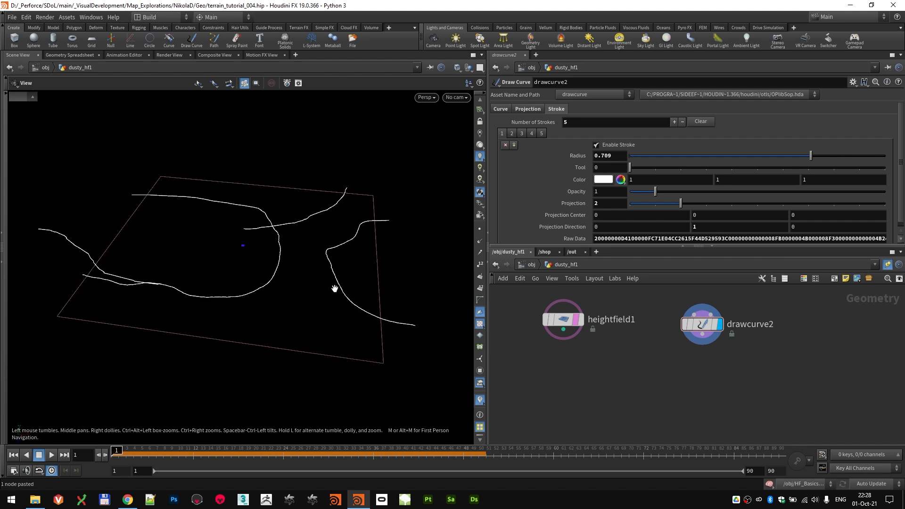
left_click_drag(704, 327, 690, 323)
left_click_drag(376, 277, 604, 364)
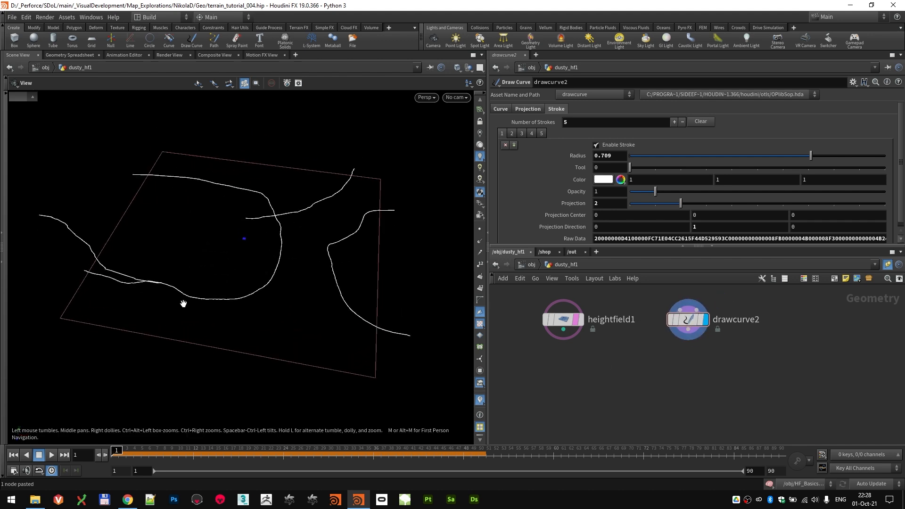
- Add a Resample node connected after drawcurve2
left_click(693, 319)
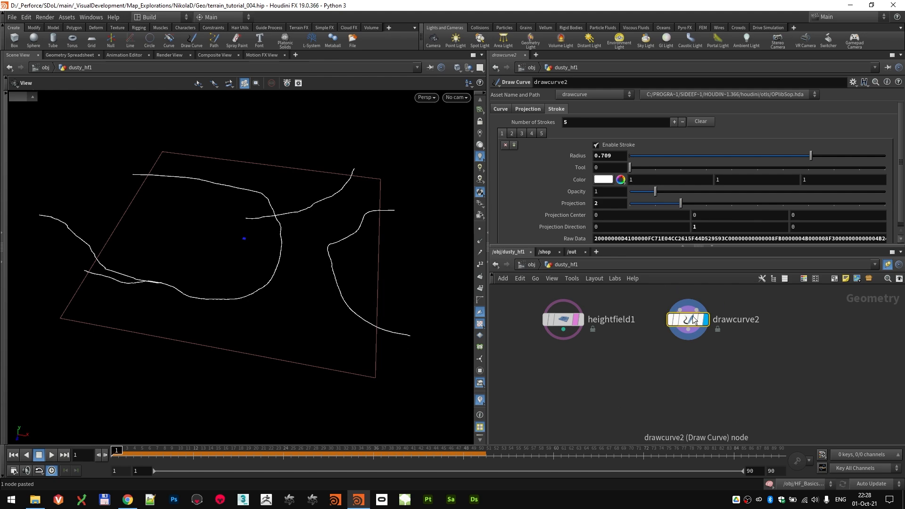
key("Tab")
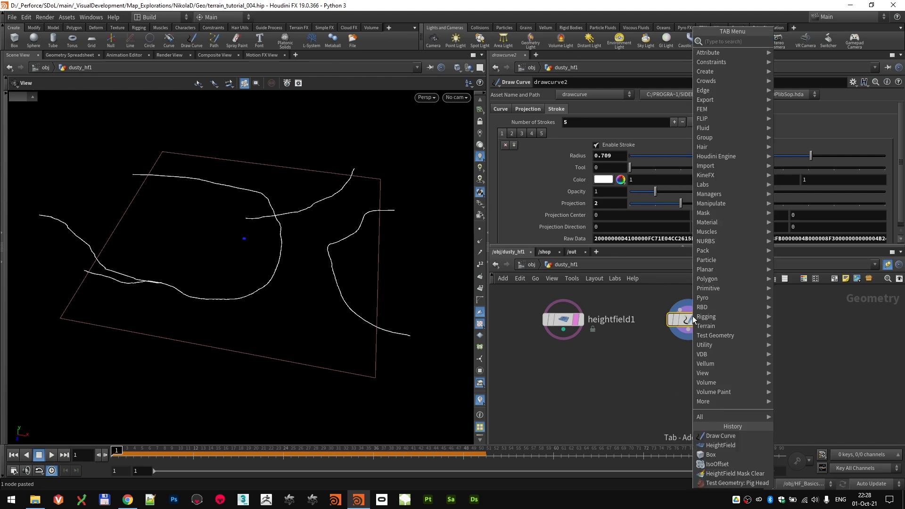
type("resample")
key("Return")
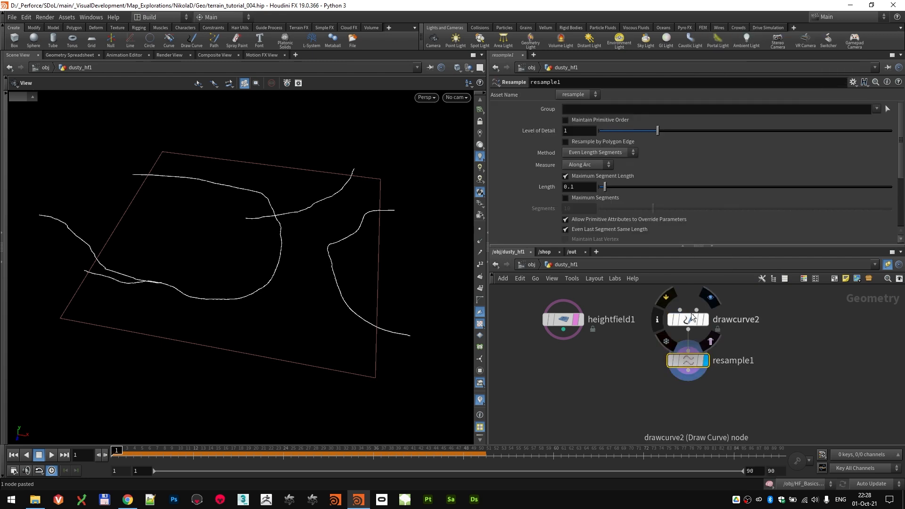
- Turn off Maximum Segment Length on the Resample node and enable its Curve U Attribute, curveu
left_click(581, 176)
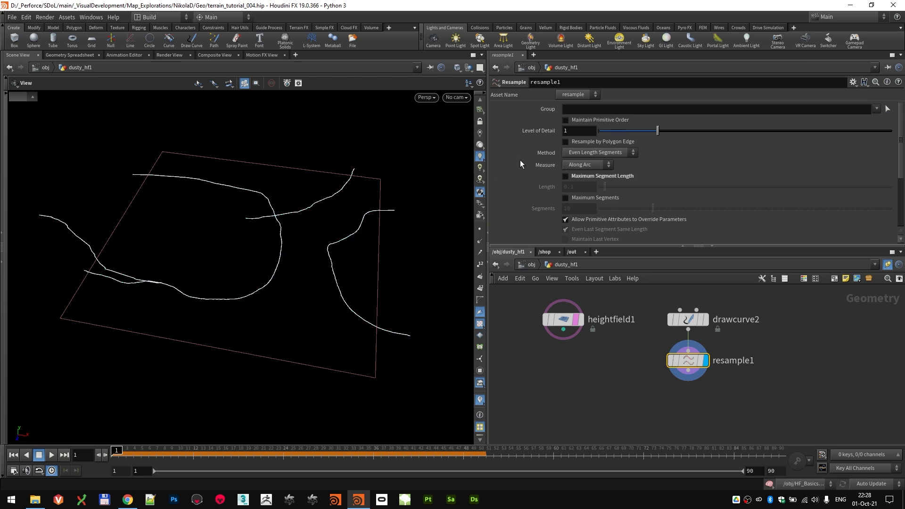
scroll(519, 159, "down", 6)
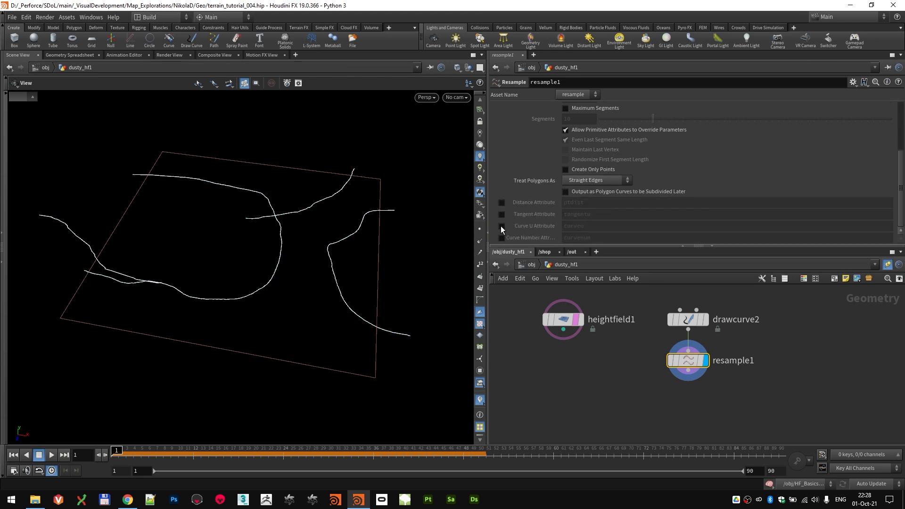
left_click(501, 226)
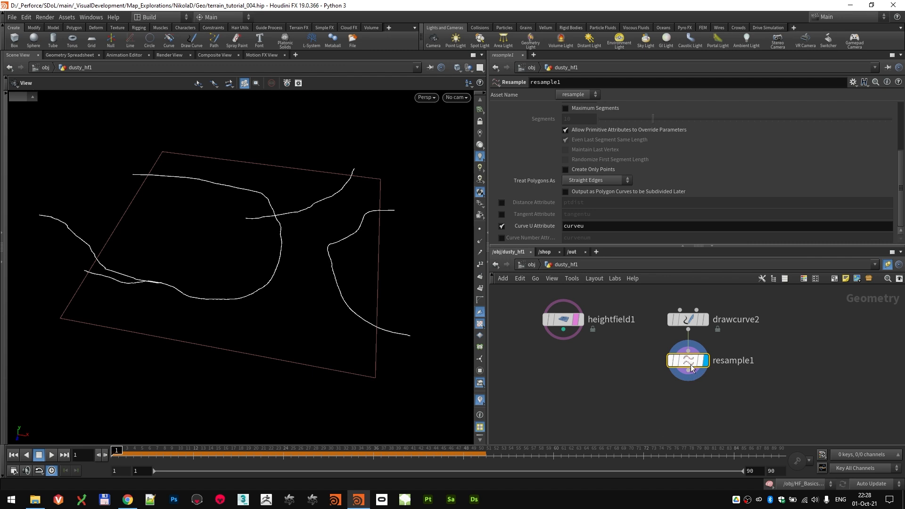
- Add an Attribute Remap node connected below resample1
middle_click_drag(689, 397, 692, 385)
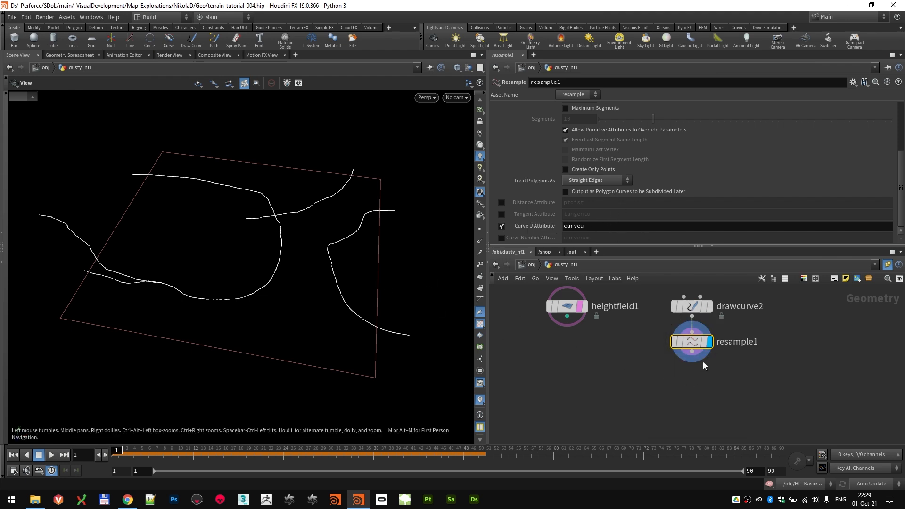
key("Tab")
type("atr")
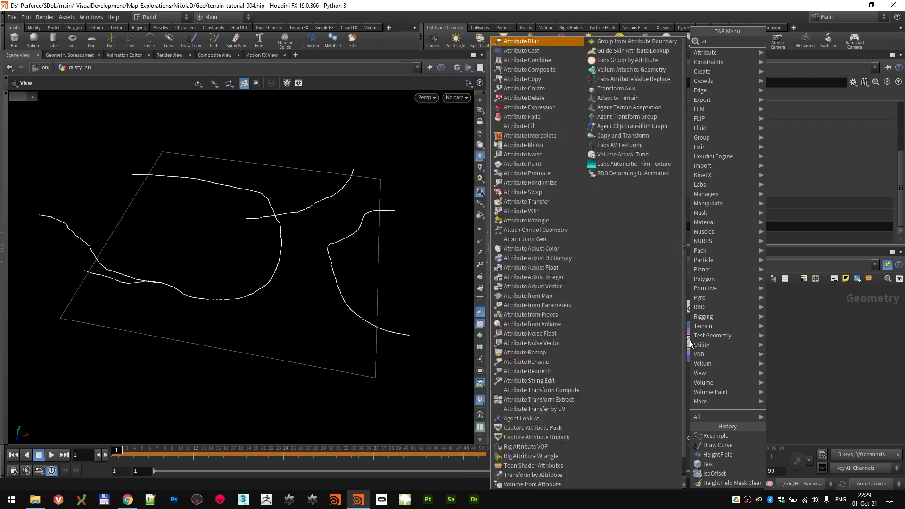
mouse_move(711, 203)
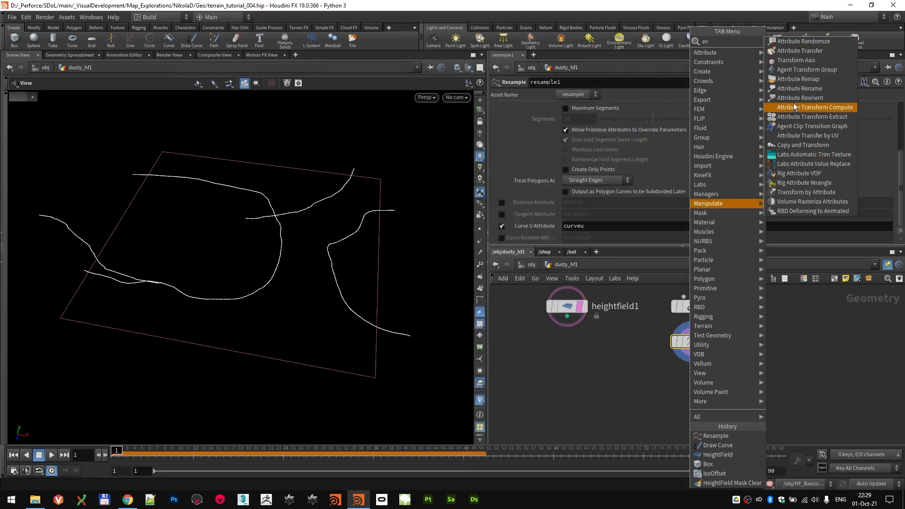
left_click(796, 79)
left_click(694, 387)
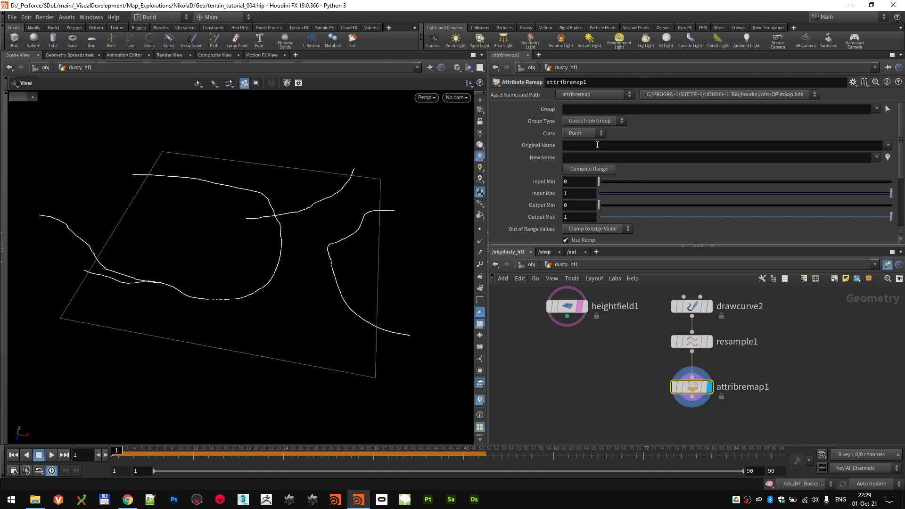
- Set attribremap1's Original Name to curveu and apply the Hill preset to its remap ramp
left_click(887, 145)
left_click(862, 202)
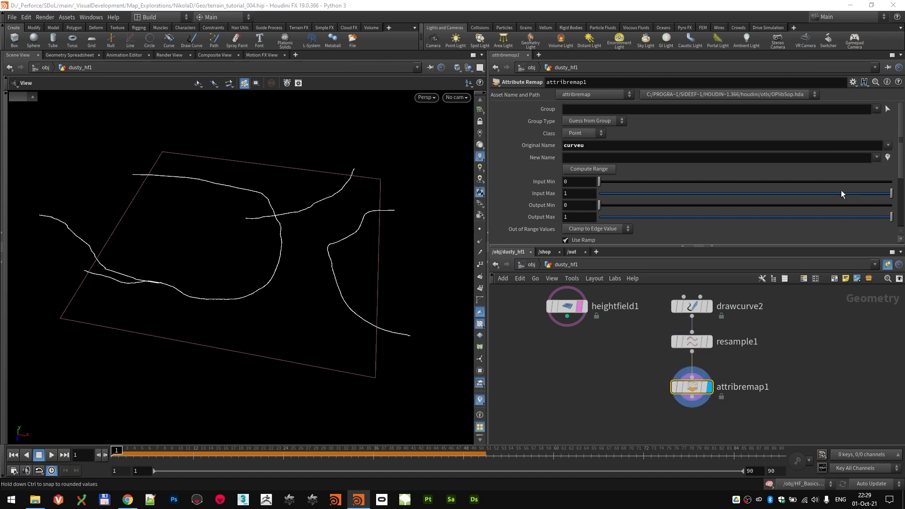
scroll(512, 171, "down", 3)
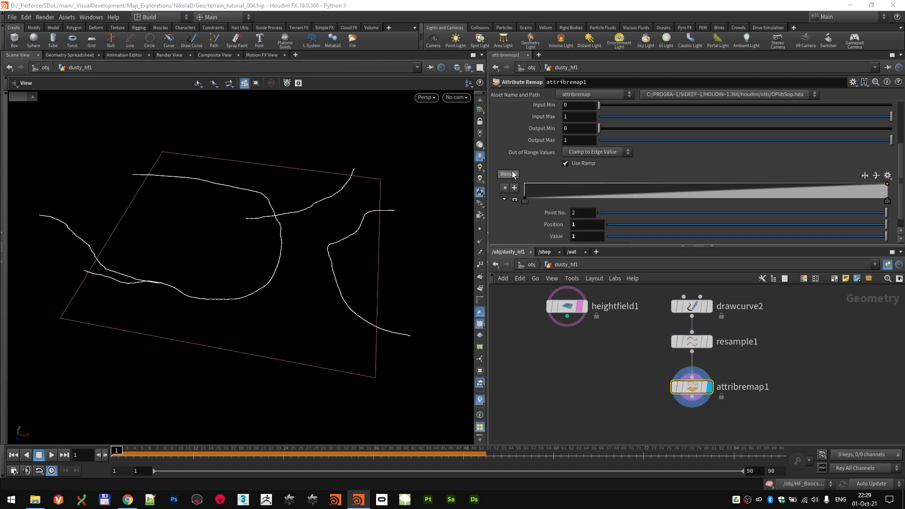
left_click(887, 175)
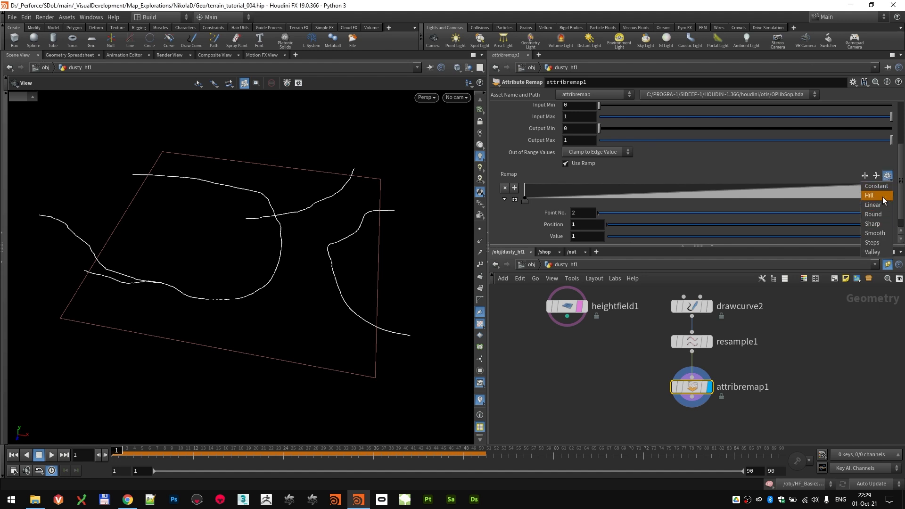
left_click(869, 195)
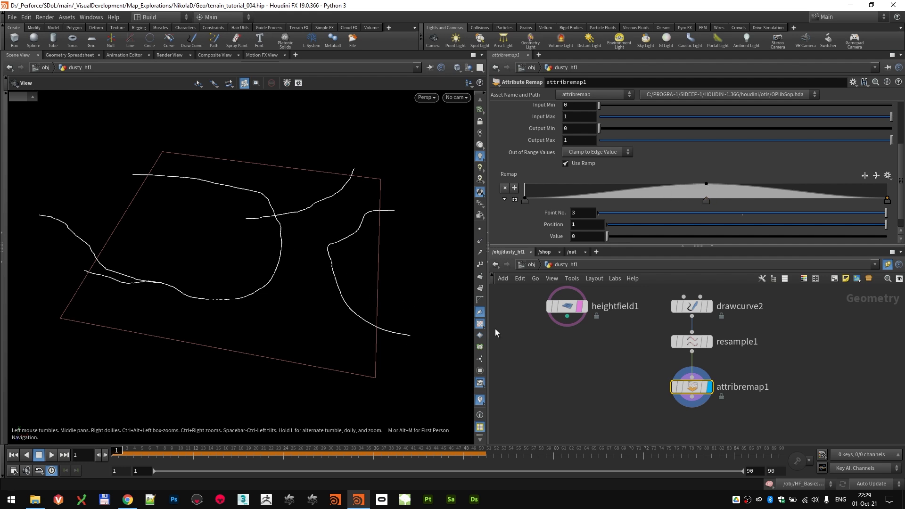
- Add a PolyWire node connected below attribremap1 and make it the displayed node
left_click_drag(692, 386, 691, 376)
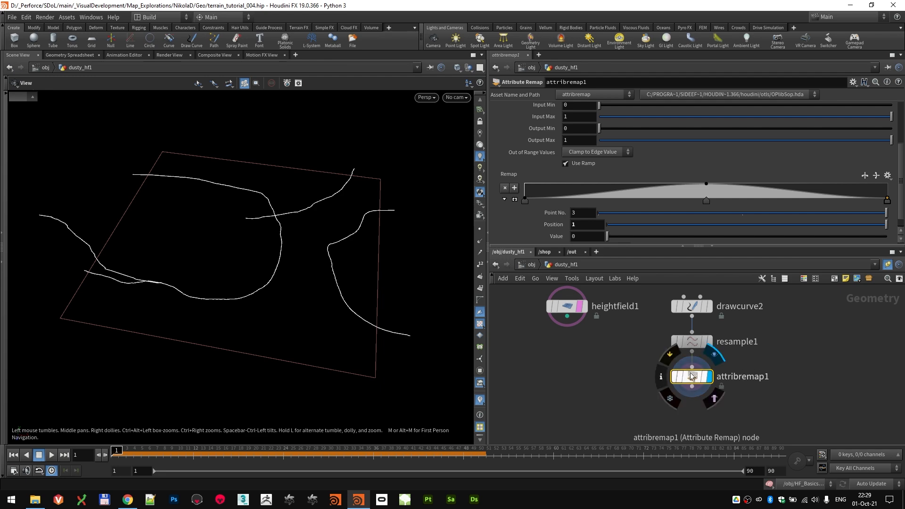
key("Tab")
type("poly")
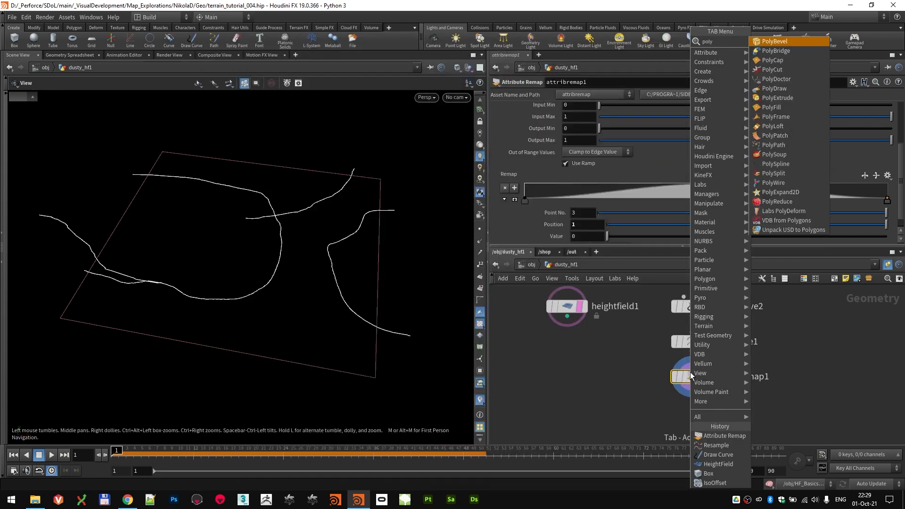
left_click(768, 187)
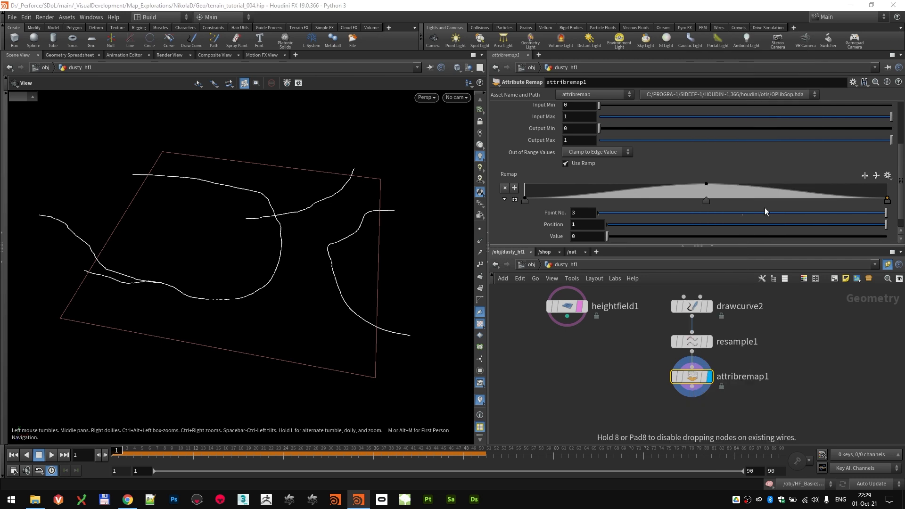
left_click(677, 419)
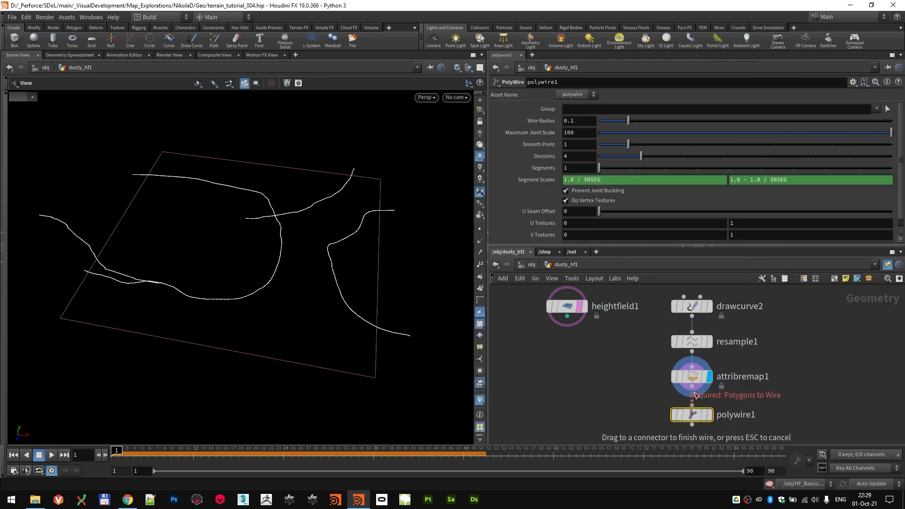
left_click(706, 404)
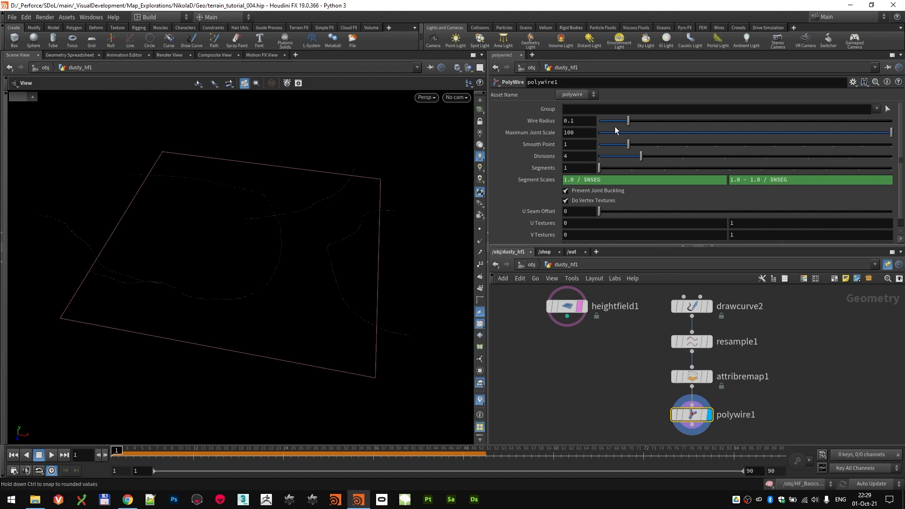
middle_click_drag(579, 121, 627, 87)
mouse_move(712, 391)
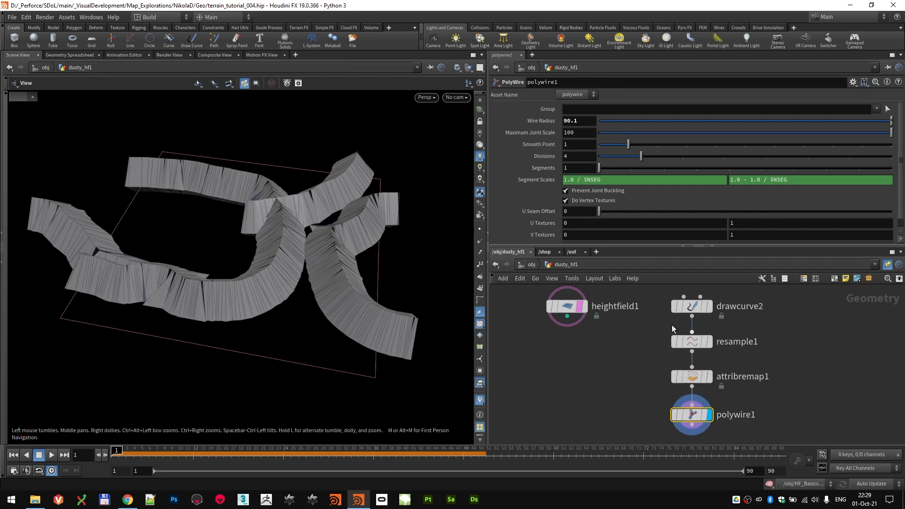
left_click(582, 122)
type("@curve")
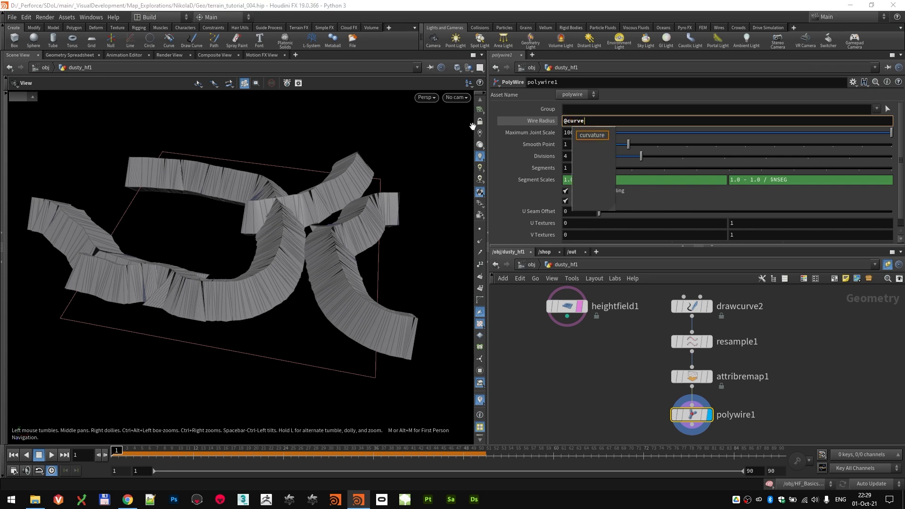
key("Escape")
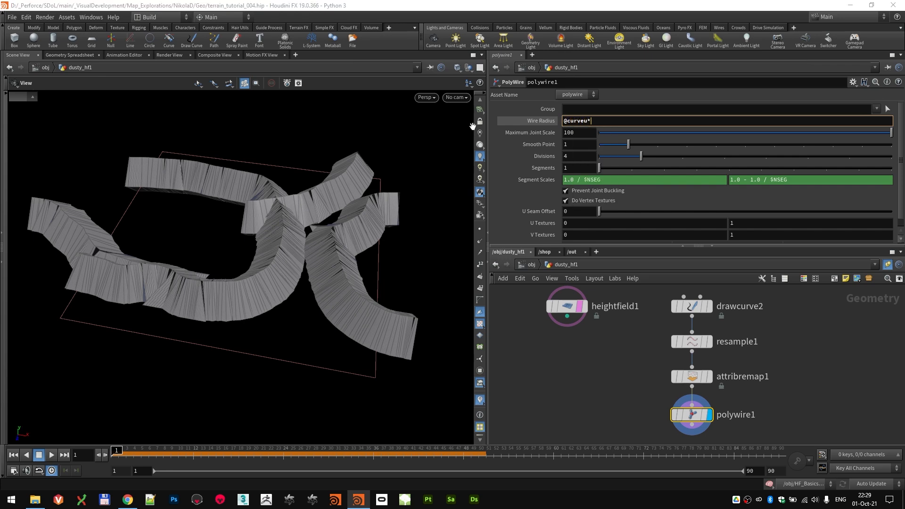
key("Return")
mouse_move(264, 292)
left_mouse_down()
mouse_move(202, 334)
mouse_move(233, 292)
mouse_move(277, 269)
mouse_move(214, 290)
mouse_move(261, 339)
mouse_move(276, 303)
mouse_move(269, 306)
left_mouse_up()
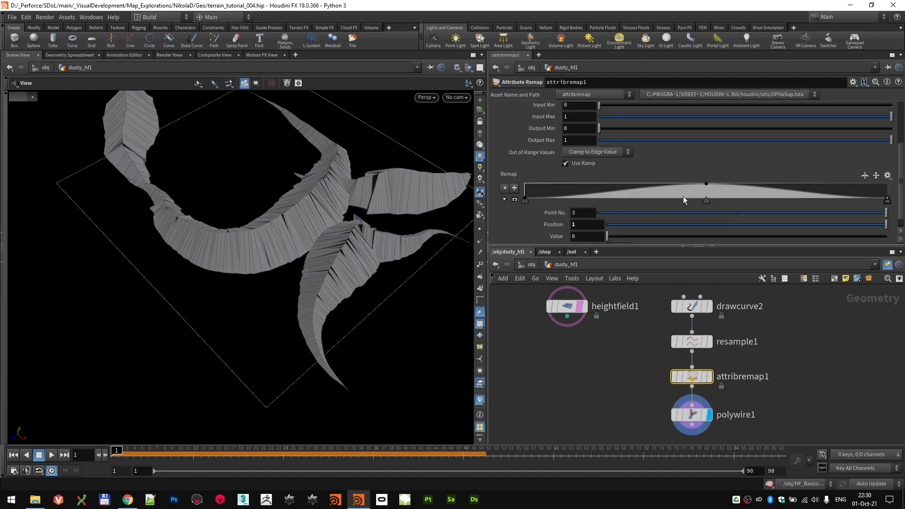
- Try shifting the peak of attribremap1's ramp to about 0.645 and return it to 0.5
left_click_drag(707, 201, 759, 201)
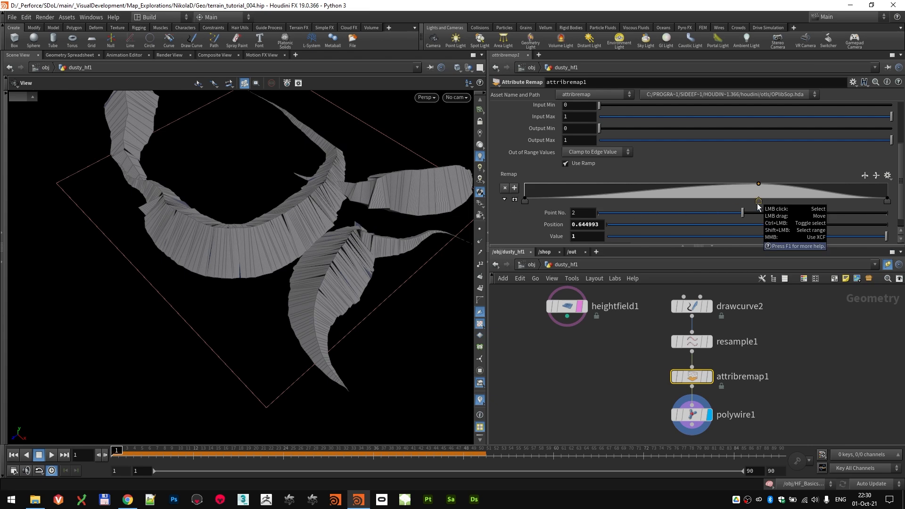
left_click(886, 175)
left_click(886, 175)
left_click(876, 200)
left_click_drag(292, 245, 444, 278)
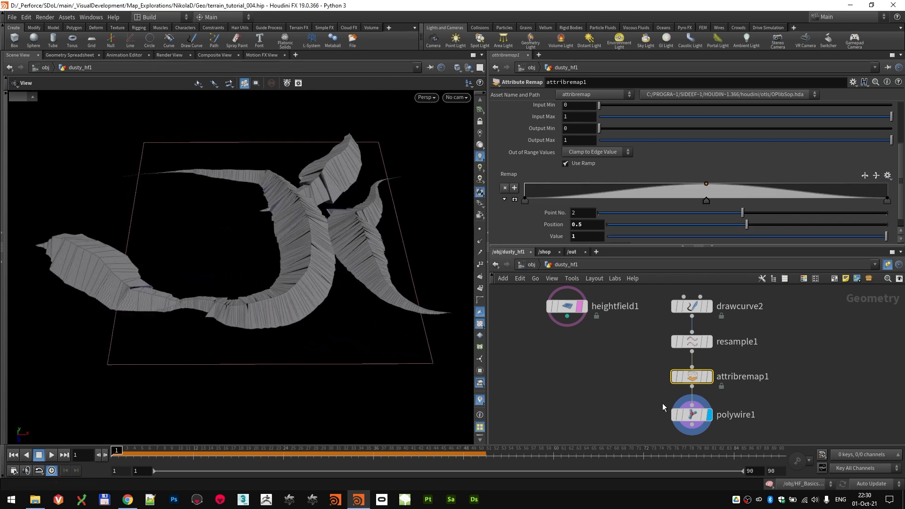
left_click_drag(343, 262, 329, 262)
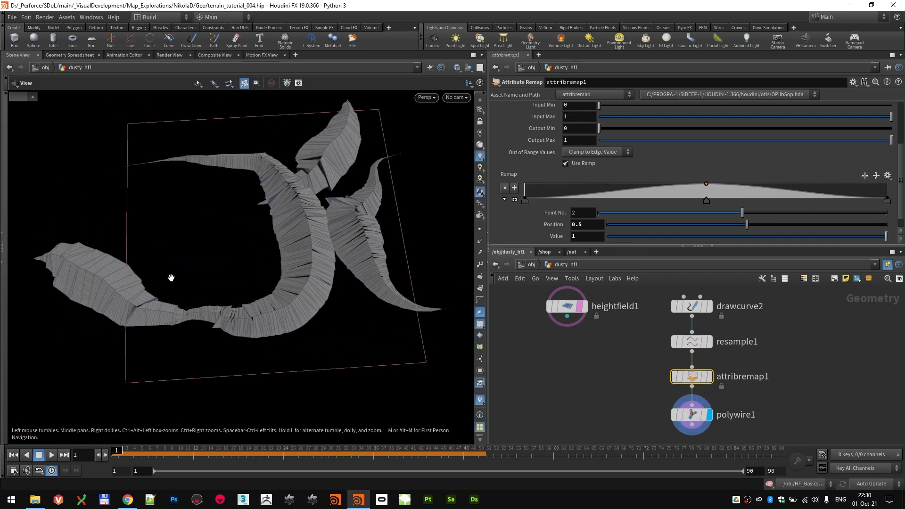
left_click_drag(295, 323, 264, 221)
- Add a HeightField Project node below polywire1
scroll(595, 393, "down", 1)
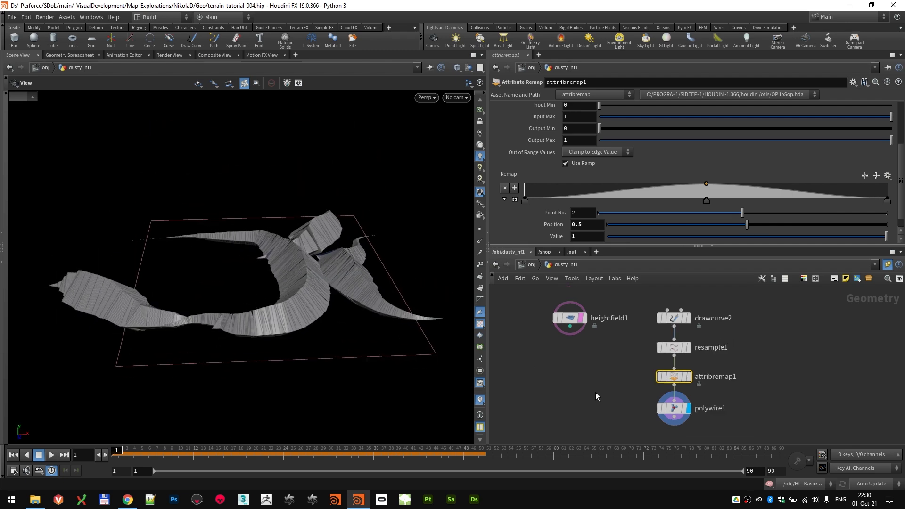
scroll(608, 392, "down", 2)
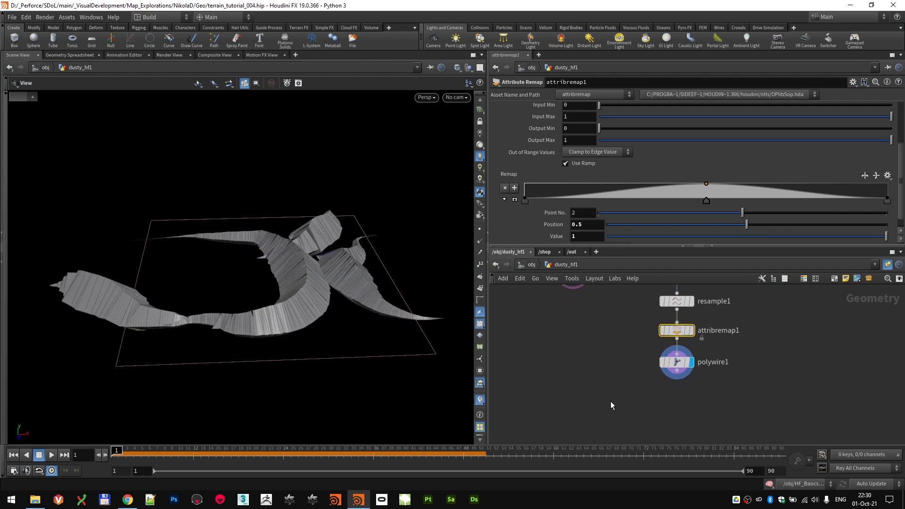
key("Tab")
type("h")
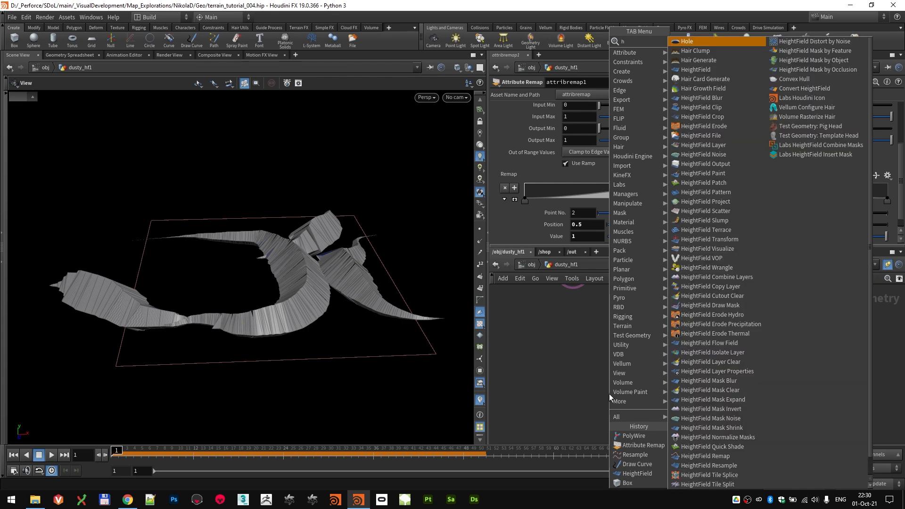
type("f pai")
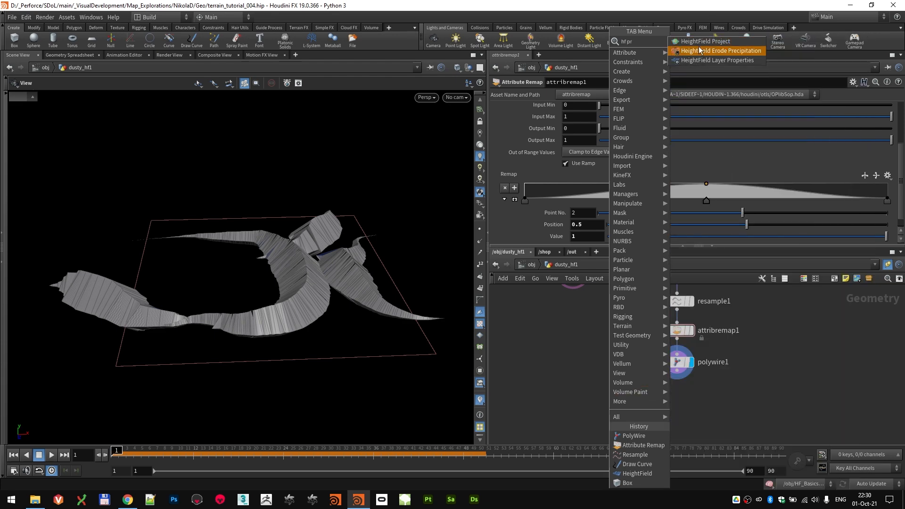
key("Return")
left_click(620, 404)
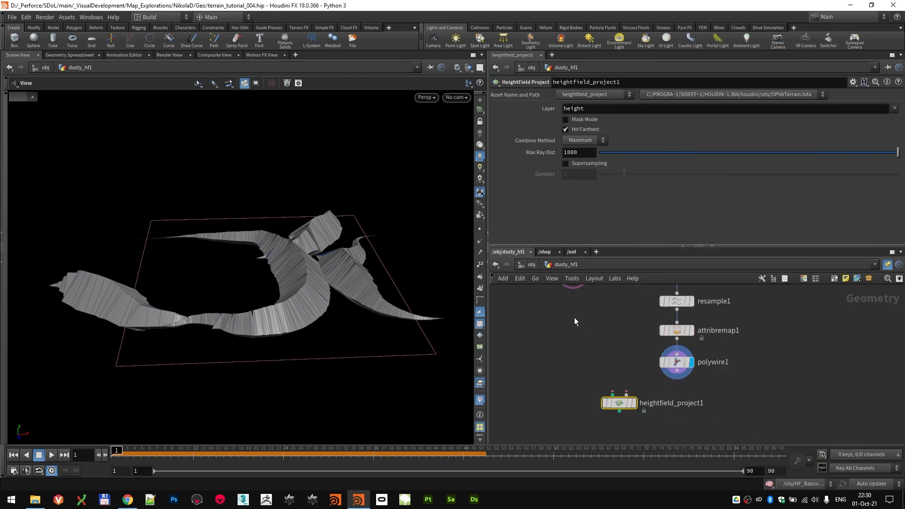
- Connect heightfield1 to the first input of heightfield_project1 and polywire1 to its second input
scroll(578, 309, "up", 2)
left_click_drag(579, 329, 604, 396)
left_click(658, 380)
left_click(628, 398)
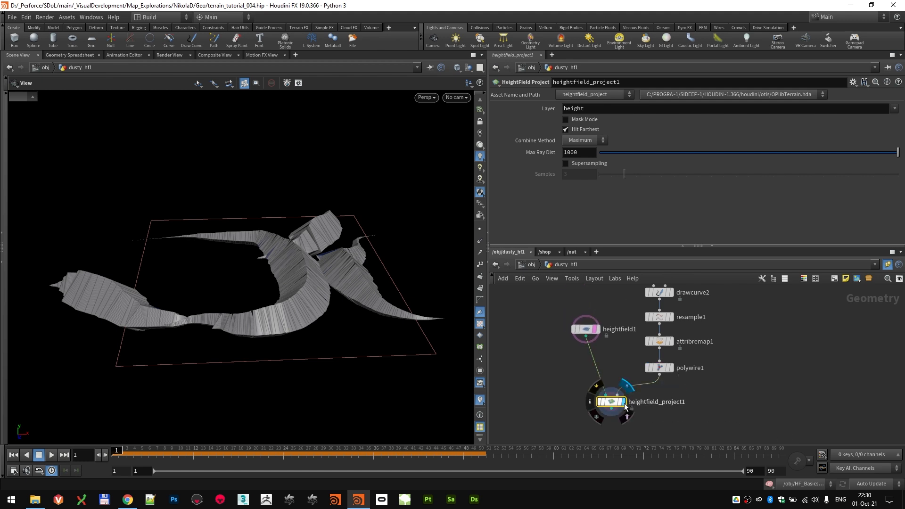
- Display heightfield_project1 in the viewport and turn off the template display of heightfield1
left_click(622, 401)
left_click_drag(271, 289, 351, 302)
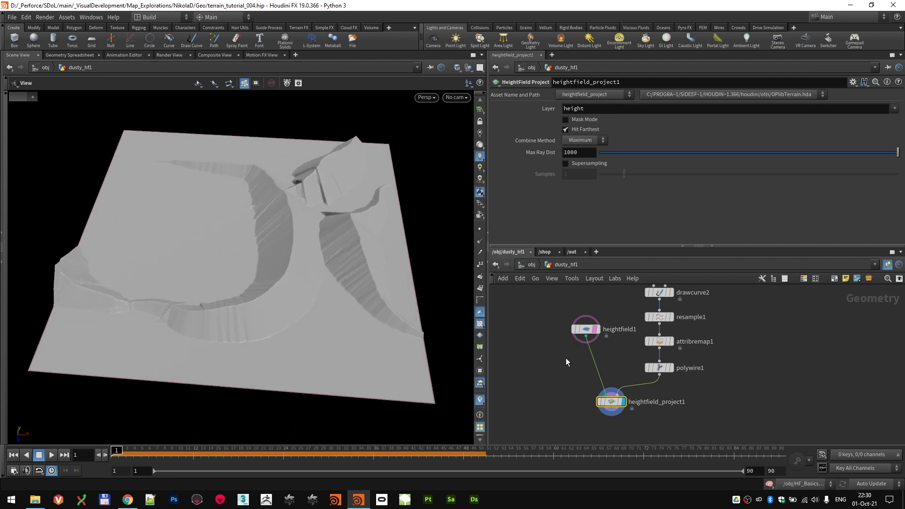
left_click(584, 328)
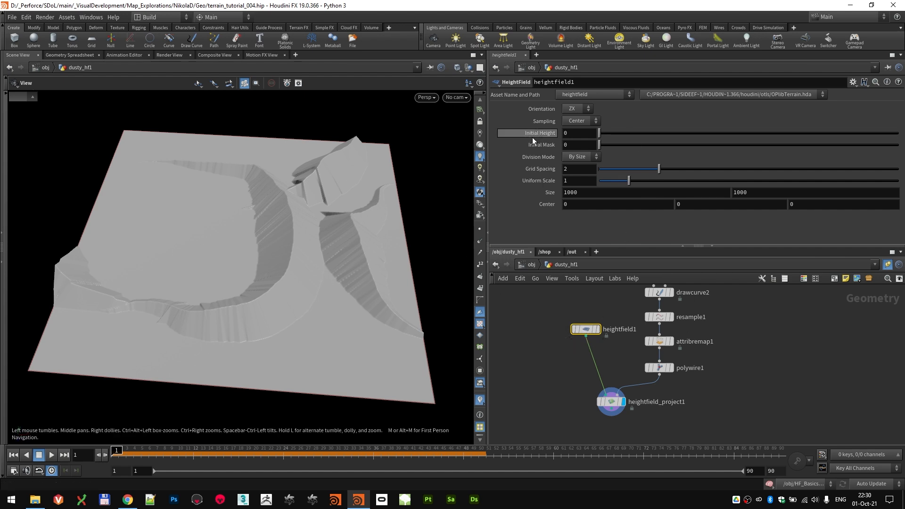
left_click_drag(282, 275, 275, 250)
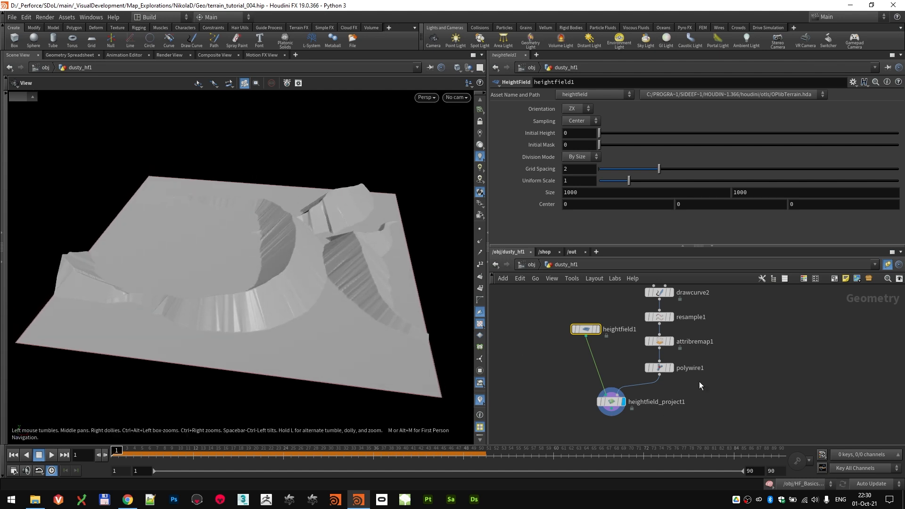
- Enclose all six nodes in a network box titled MAIN SHAPE
scroll(697, 395, "down", 2)
left_click_drag(632, 410, 643, 409)
left_click_drag(614, 360, 616, 345)
left_click_drag(579, 296, 731, 431)
left_click(834, 278)
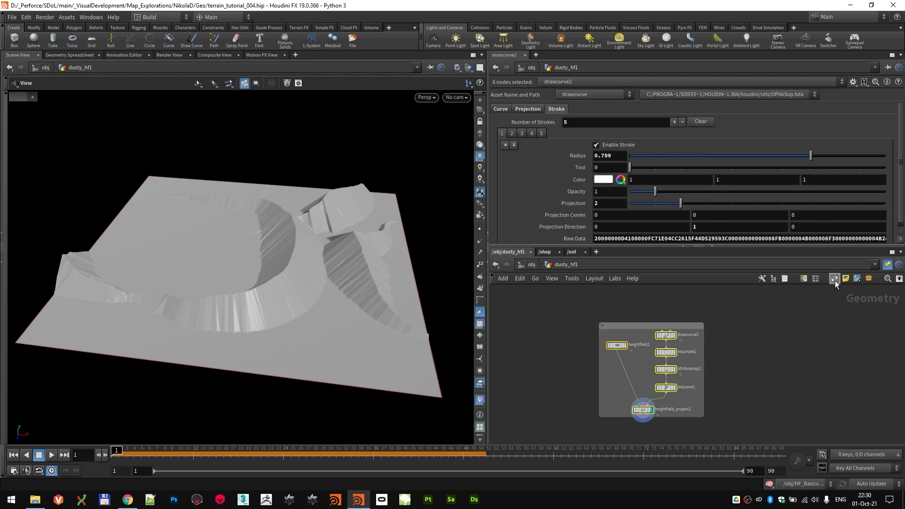
double_click(628, 325)
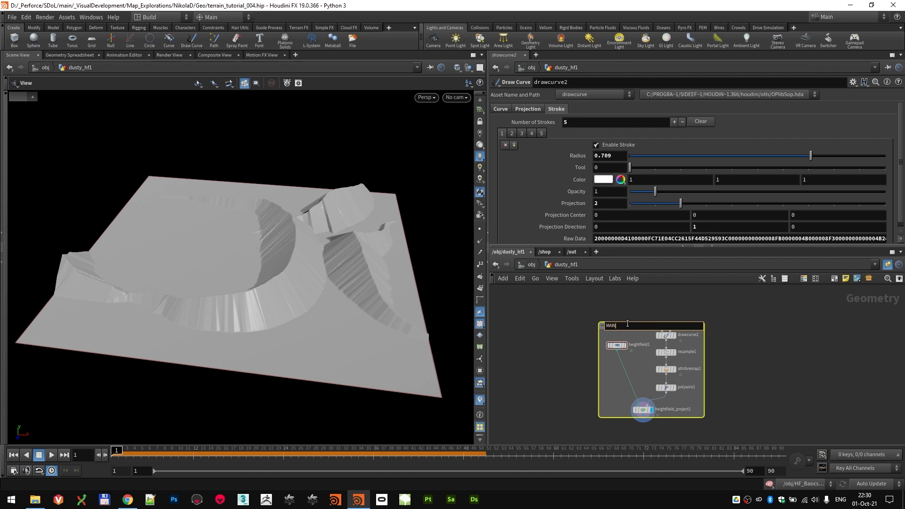
type("MAIN SHAPE")
key("Return")
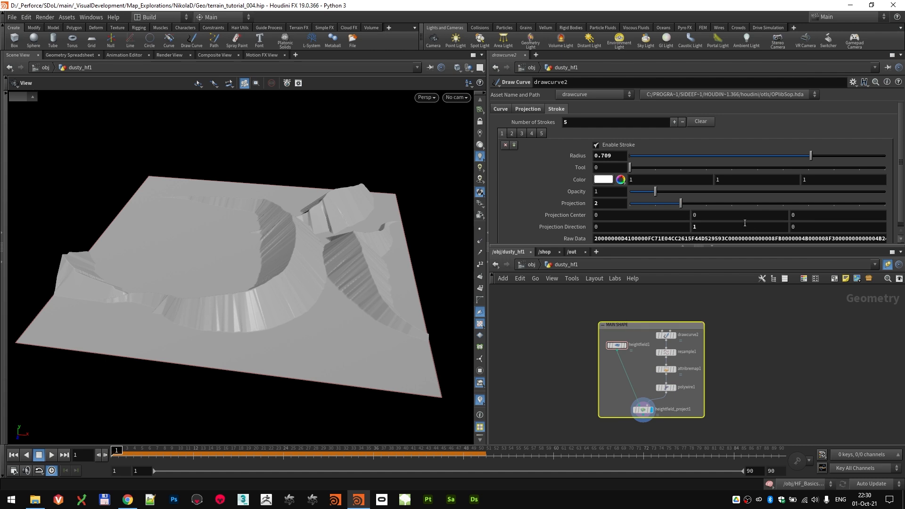
scroll(636, 391, "up", 3)
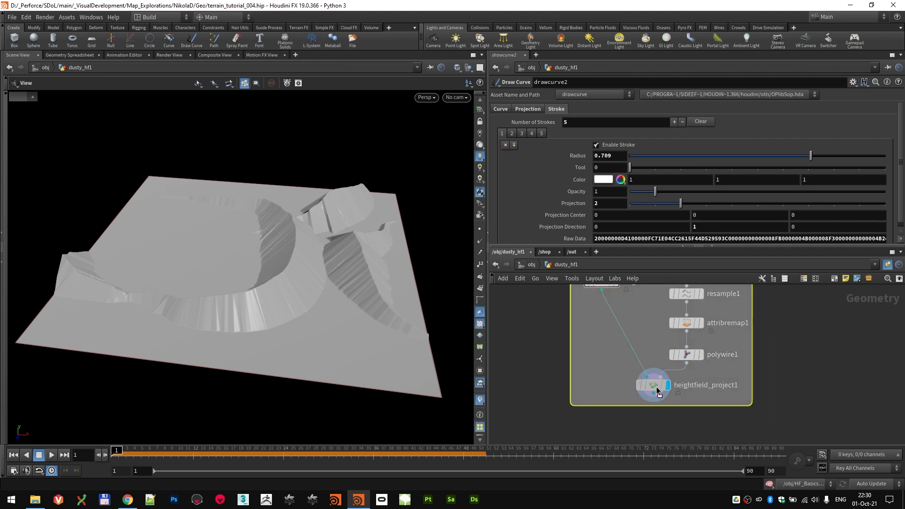
scroll(605, 365, "down", 3)
middle_click_drag(697, 399, 677, 362)
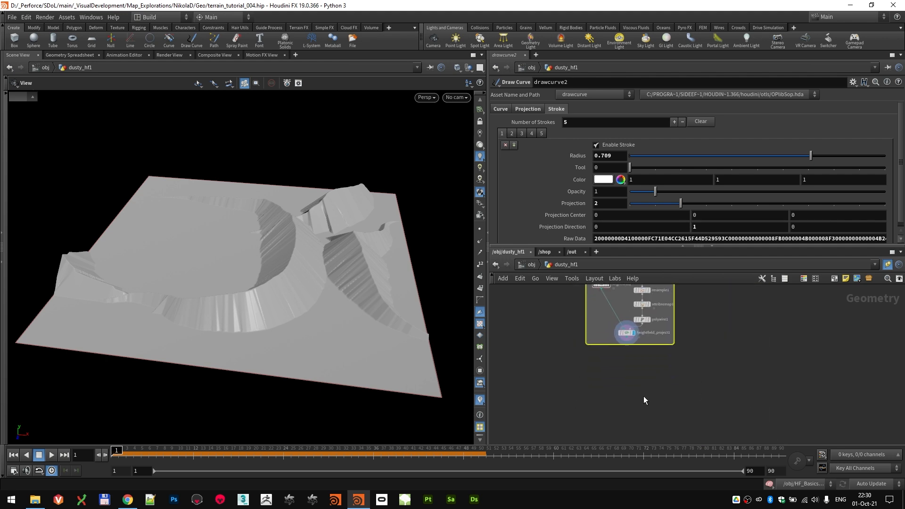
scroll(642, 404, "up", 1)
left_click_drag(264, 264, 289, 257)
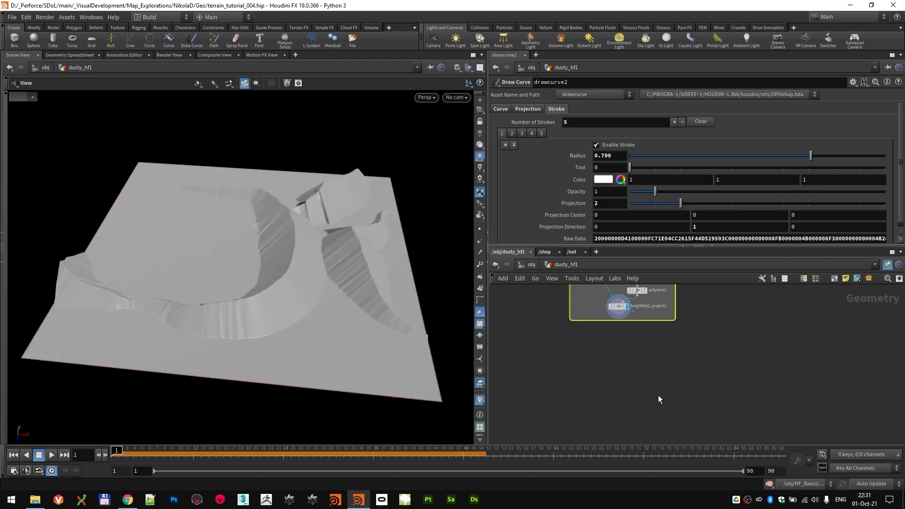
left_click(629, 377)
key("Tab")
type("hf di")
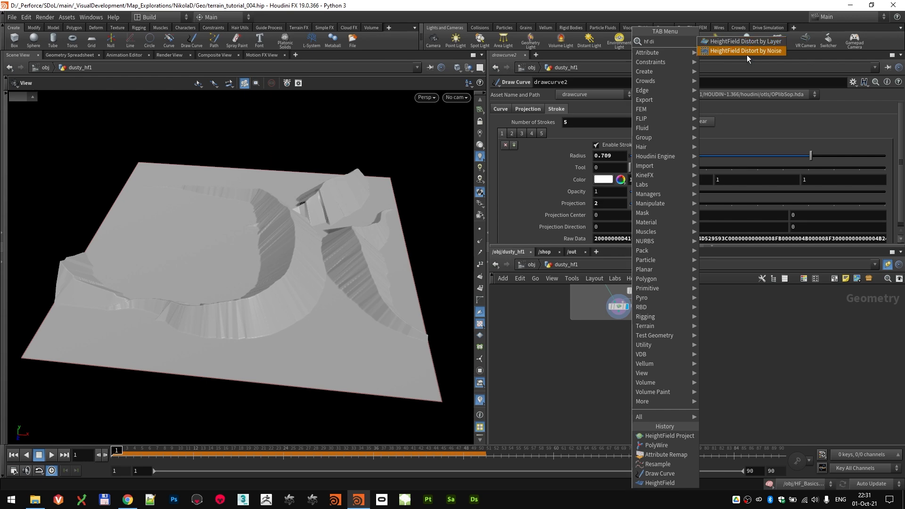
key("Escape")
- Add a HeightField Distort by Noise node below the network box, connected after heightfield_project1 and displayed
key("Tab")
type("hf dis")
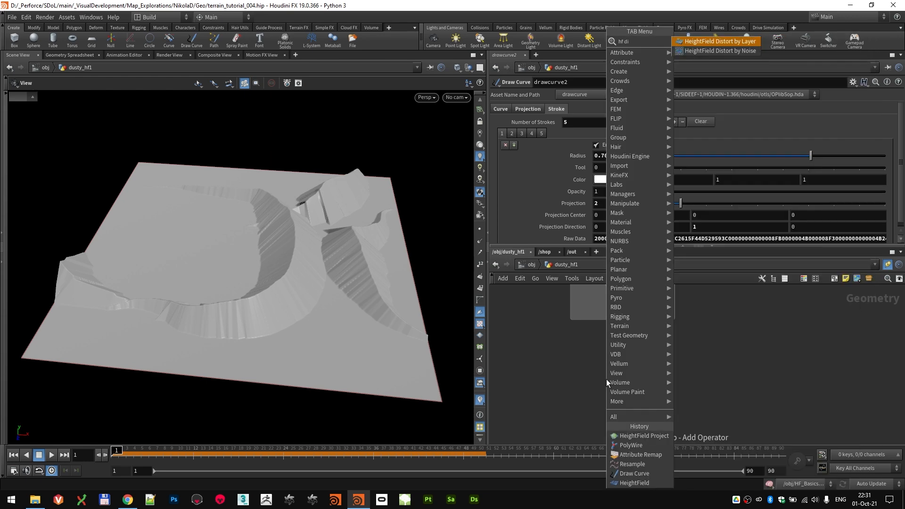
left_click(711, 51)
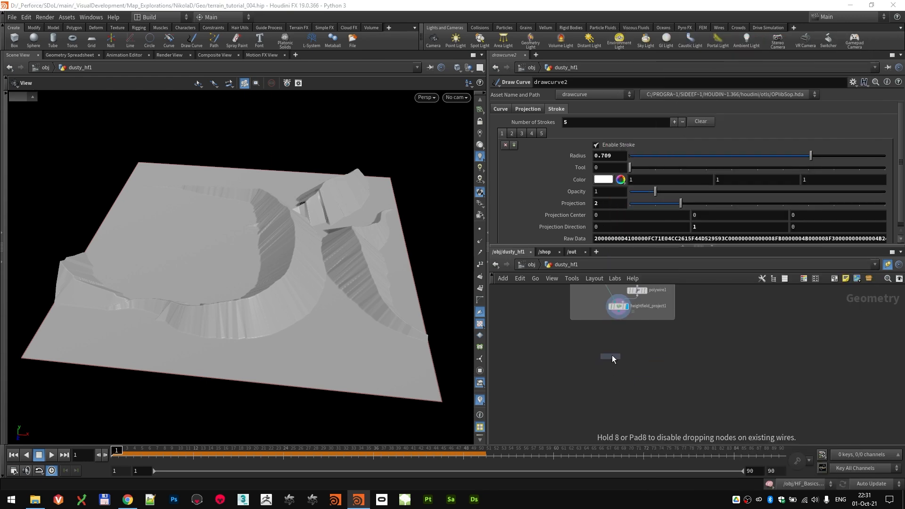
left_click(607, 359)
left_click_drag(622, 302, 619, 362)
left_click_drag(358, 307, 339, 280)
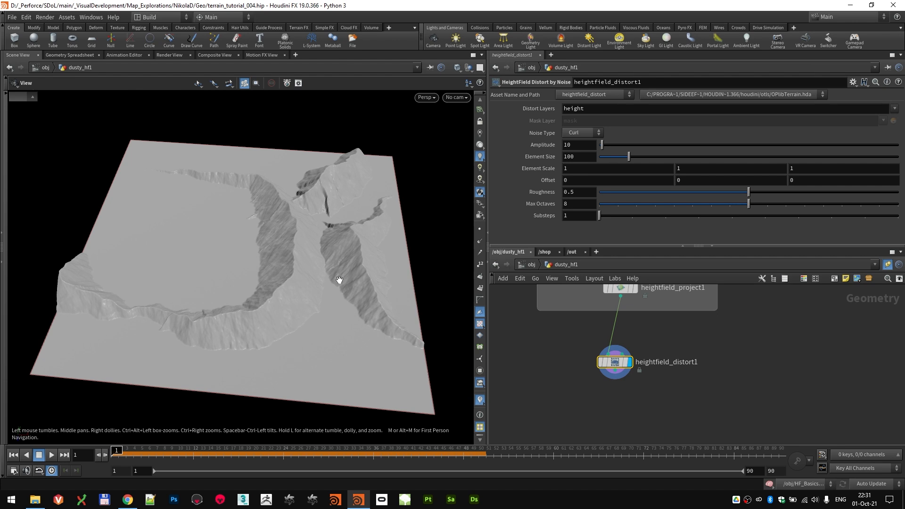
- Switch the noise type of heightfield_distort1 to Simplex and set its amplitude to 88
left_click(582, 133)
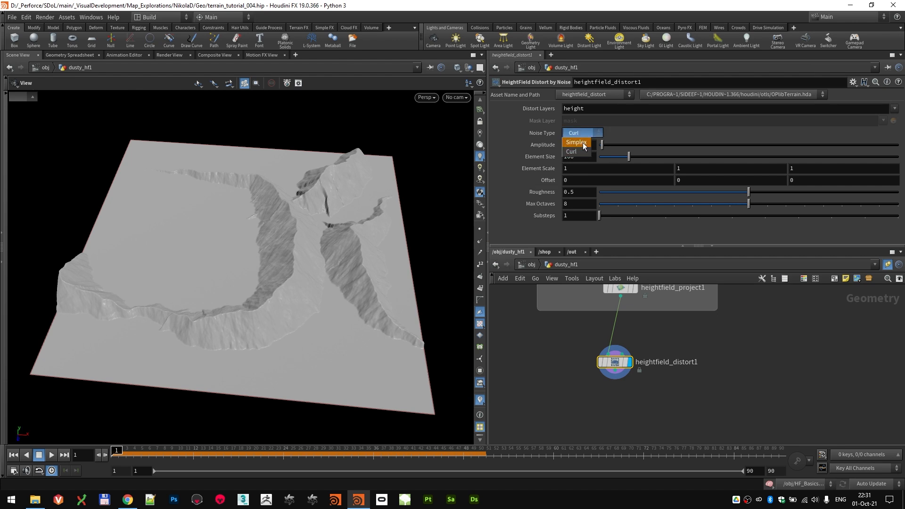
left_click(576, 142)
mouse_move(583, 146)
middle_mouse_down()
mouse_move(661, 148)
mouse_move(579, 146)
middle_mouse_up()
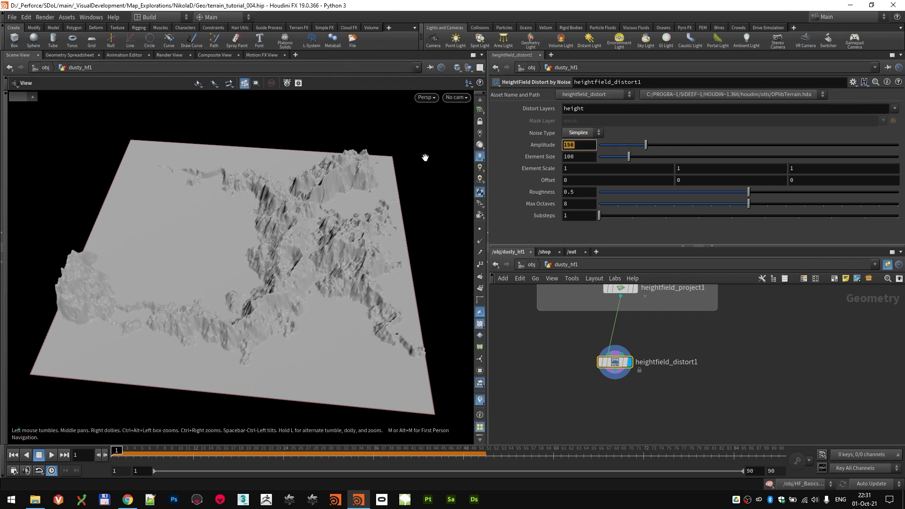
type("88")
key("Return")
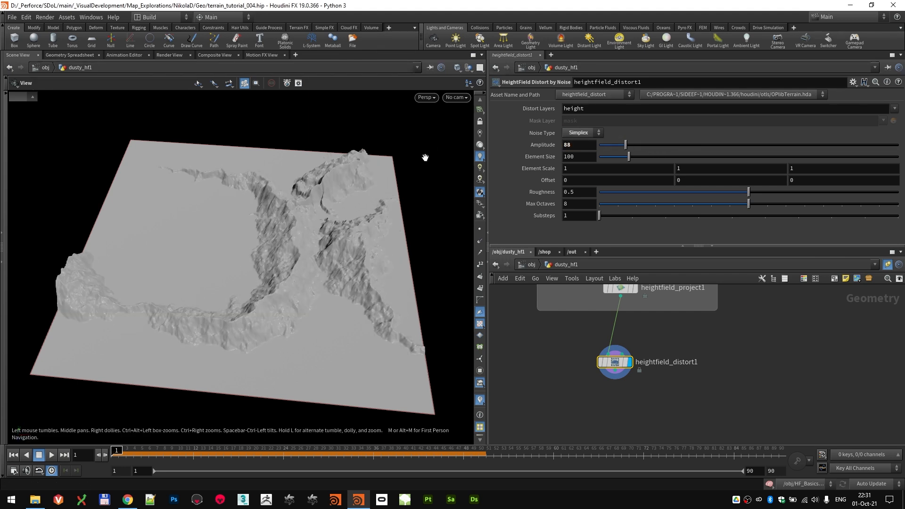
- Set the element size of heightfield_distort1 to 127
left_click_drag(647, 157, 660, 157)
type("1")
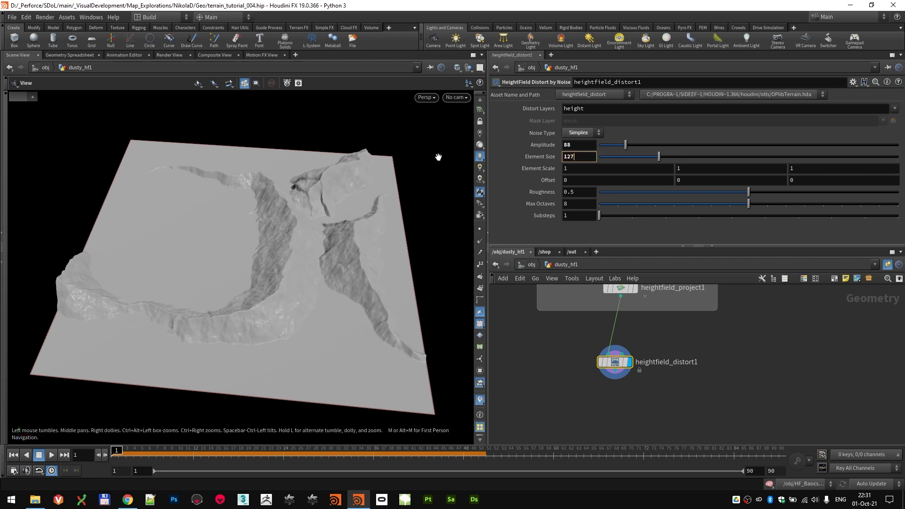
type("27")
key("Return")
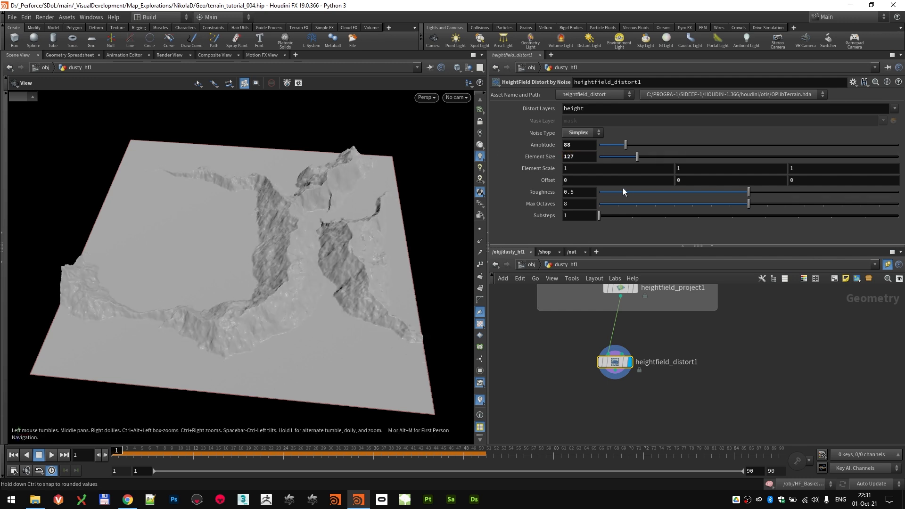
- Set the roughness of heightfield_distort1 to 0.345 and its max octaves to 2
left_click_drag(676, 191, 664, 191)
type("0.345")
key("Return")
mouse_move(232, 268)
left_mouse_down()
mouse_move(253, 283)
mouse_move(226, 255)
left_mouse_up()
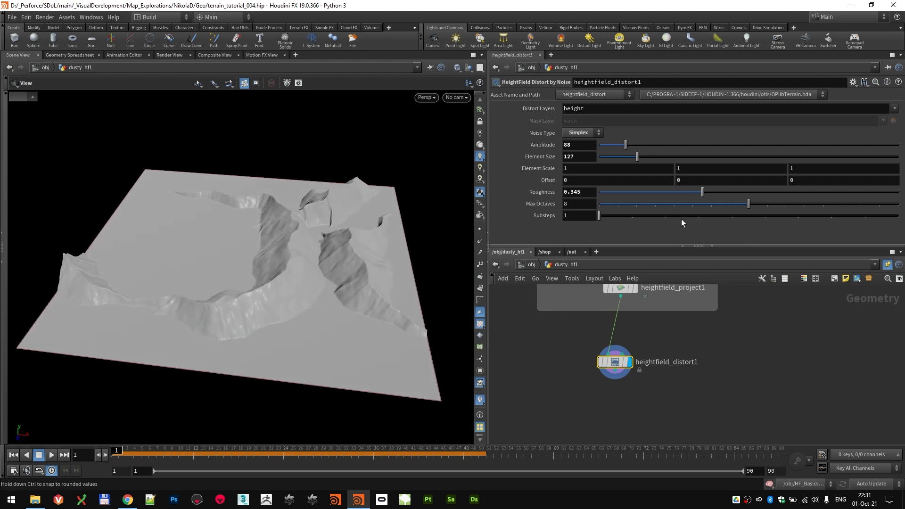
mouse_move(650, 205)
left_mouse_down()
mouse_move(596, 205)
mouse_move(635, 204)
left_mouse_up()
left_click_drag(376, 302, 257, 250)
middle_click_drag(282, 275, 280, 262)
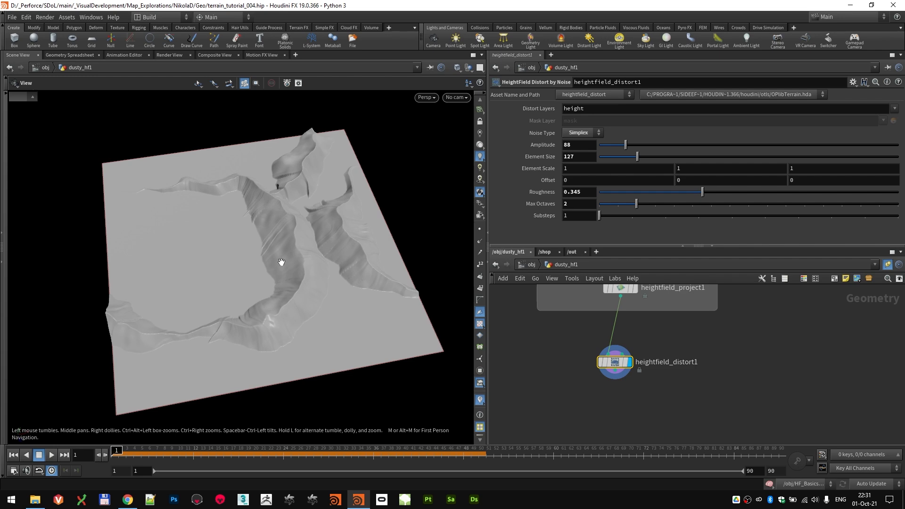
- Add a HeightField Noise node below heightfield_distort1, connected to its output and displayed in the viewport
left_click_drag(614, 362, 613, 371)
middle_click_drag(694, 385, 687, 319)
key("Tab")
type("hf nois")
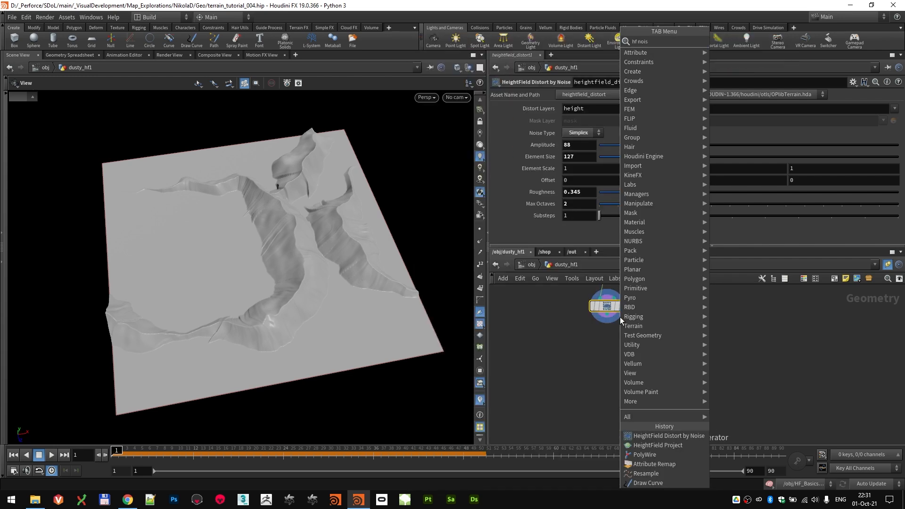
key("Return")
left_click(607, 339)
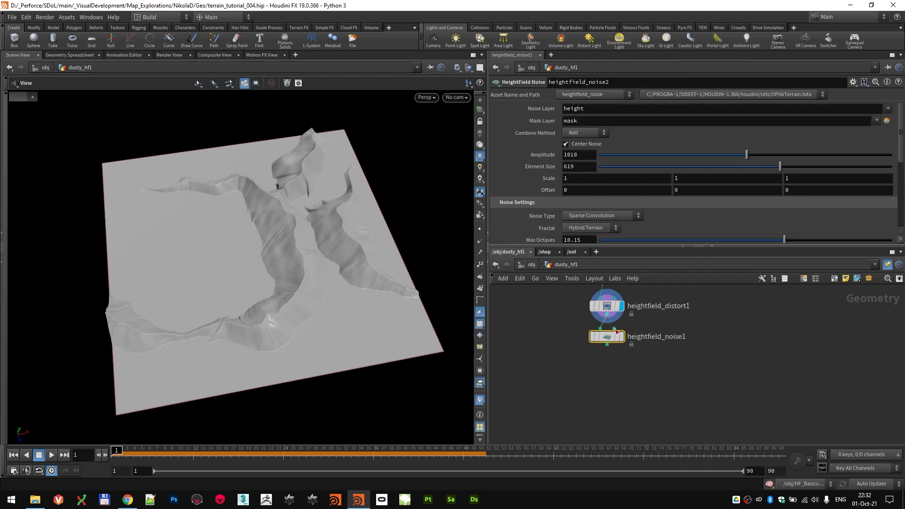
left_click_drag(336, 277, 275, 275)
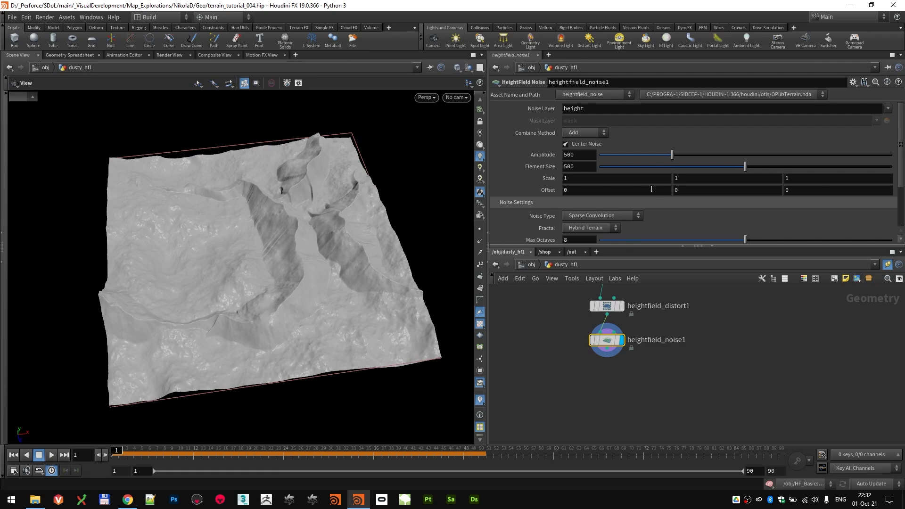
- Set the combine method of heightfield_noise1 to Maximum and its amplitude to 253
left_click(588, 132)
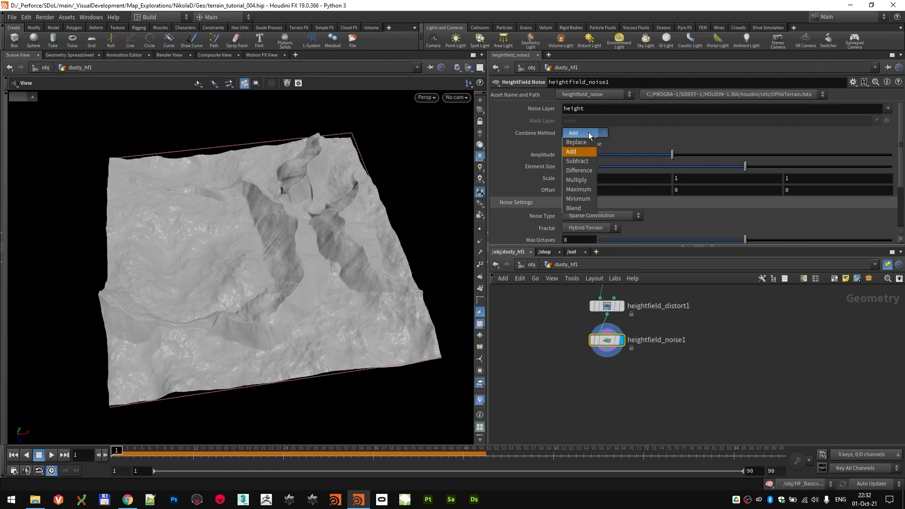
left_click(589, 190)
left_click_drag(347, 259, 342, 242)
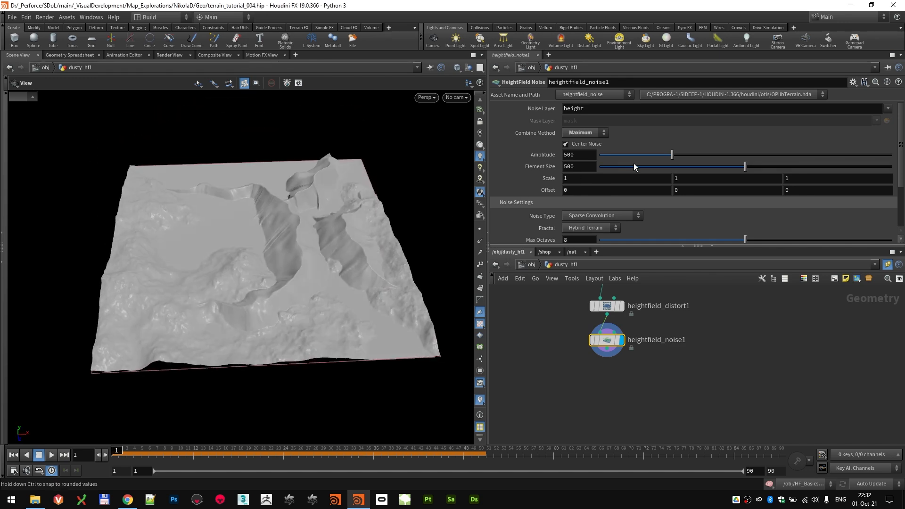
mouse_move(589, 142)
left_click(579, 155)
type("253")
key("Return")
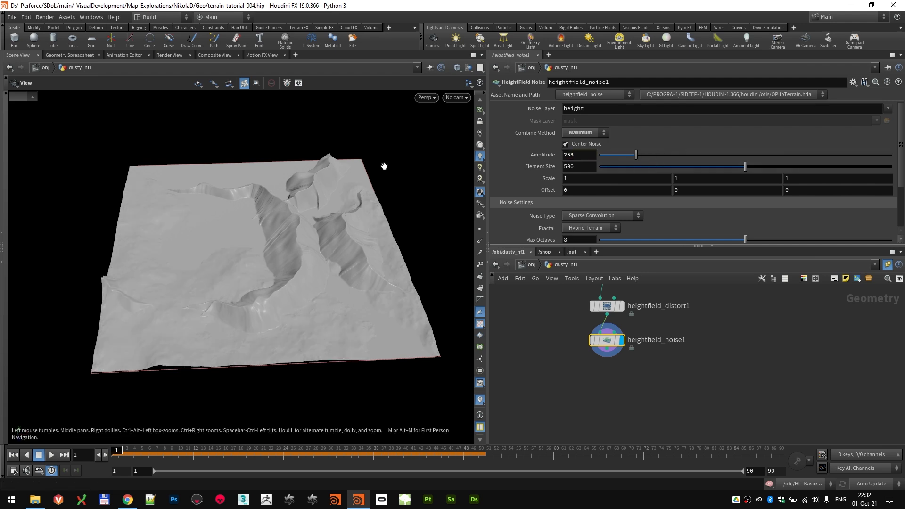
- Set the element size of heightfield_noise1 to 170
left_click(567, 168)
type("170")
key("Return")
left_click_drag(459, 125, 238, 215)
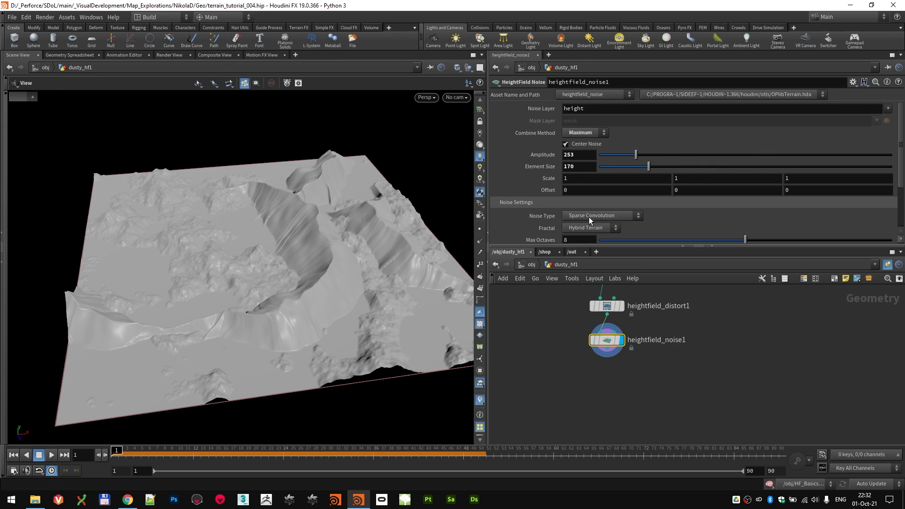
- Set the max octaves of heightfield_noise1 to 4.31 and its lacunarity to 1.803
scroll(533, 205, "down", 3)
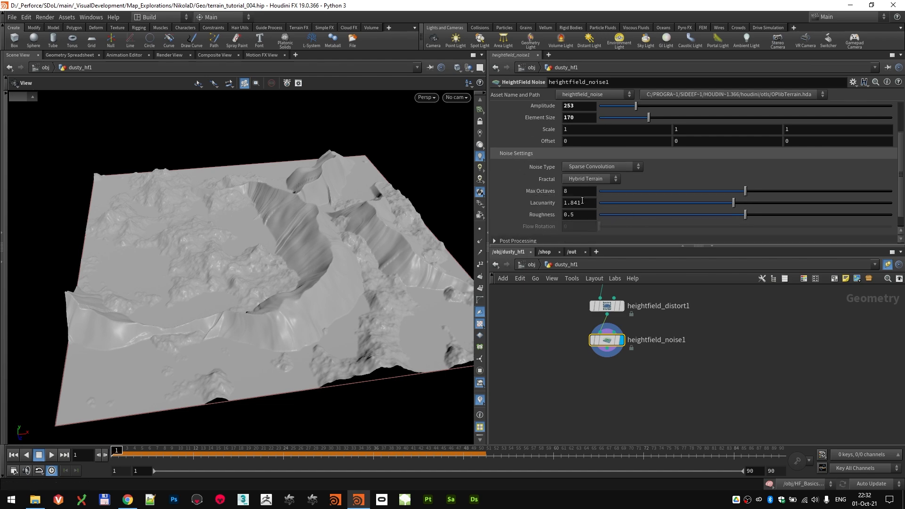
left_click(568, 191)
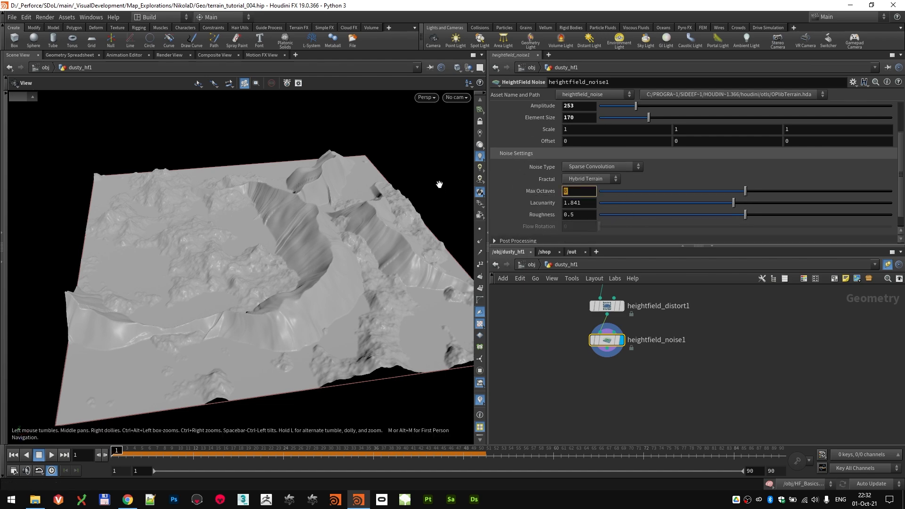
key("Return")
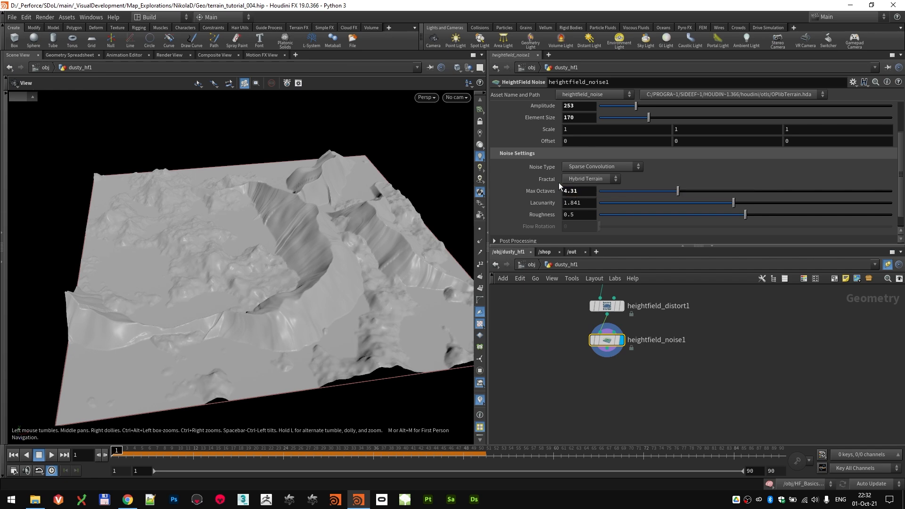
mouse_move(712, 202)
left_mouse_down()
mouse_move(702, 204)
mouse_move(710, 198)
left_mouse_up()
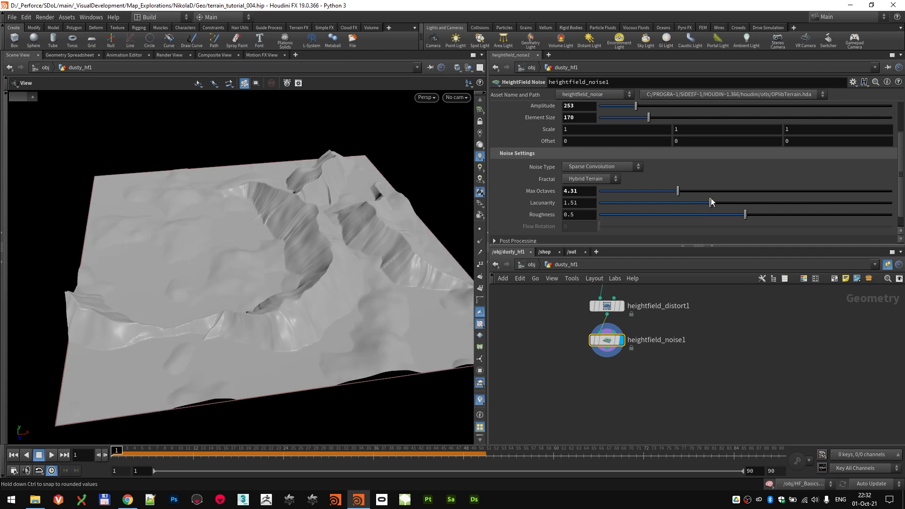
type("1")
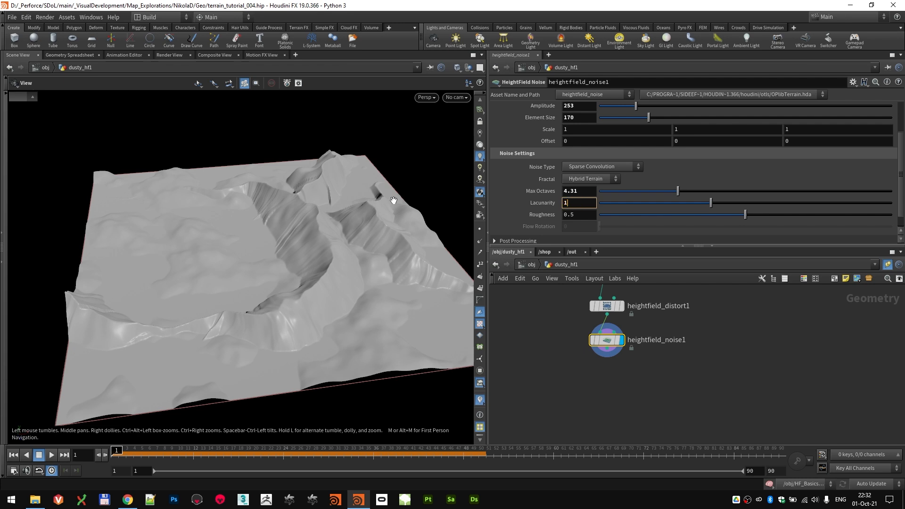
key("Return")
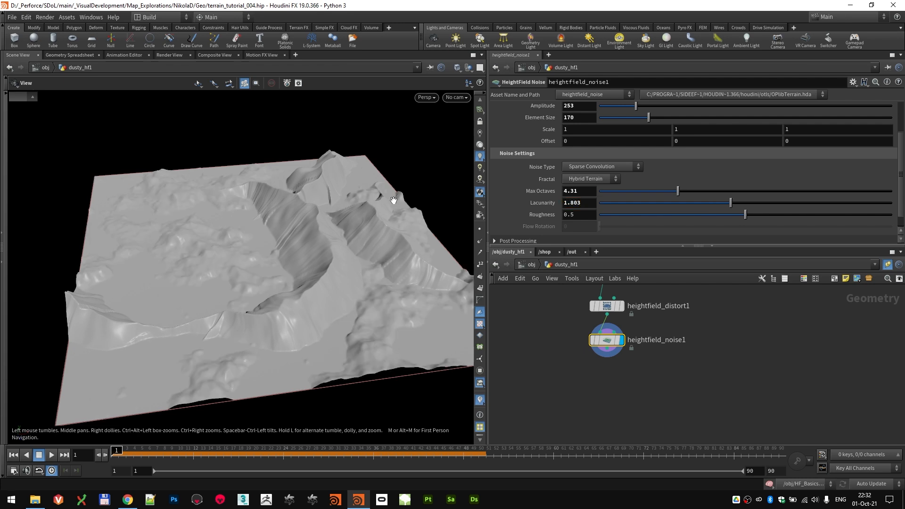
- Set the roughness of heightfield_noise1 to 0.257
left_click(583, 216)
type("0.257")
key("Return")
left_click_drag(319, 283, 234, 284)
left_click_drag(387, 339, 346, 316)
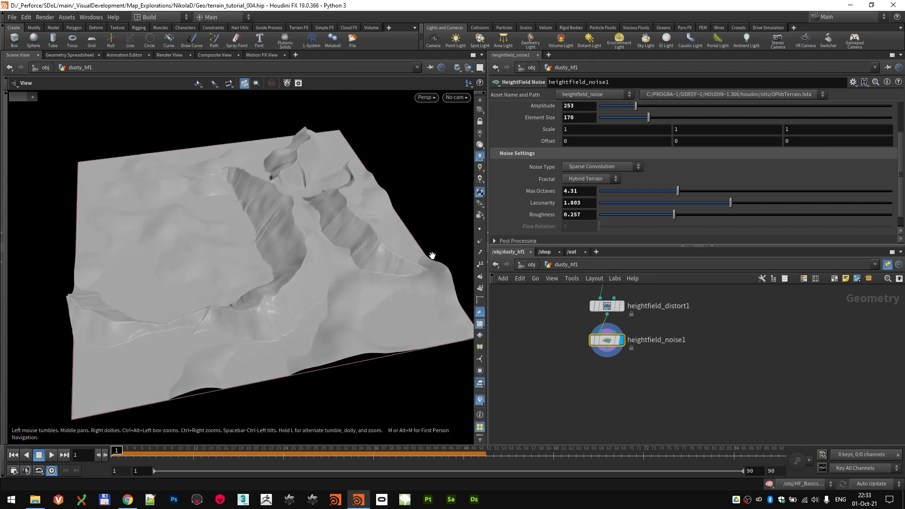
- Enable the bias in the post processing settings of heightfield_noise1 and set it to 0.586
scroll(502, 193, "down", 1)
left_click(495, 225)
scroll(505, 185, "down", 4)
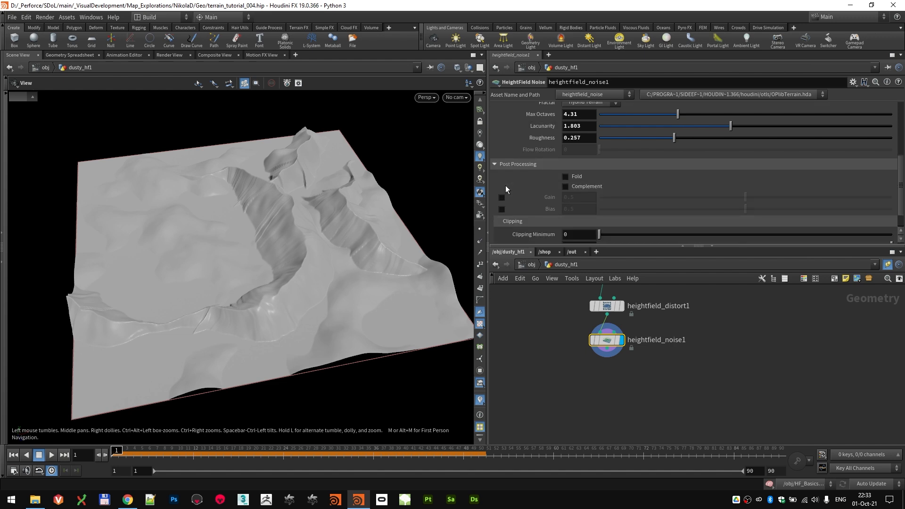
mouse_move(745, 208)
left_mouse_down()
mouse_move(770, 208)
mouse_move(761, 212)
left_mouse_up()
left_click(586, 211)
type("0")
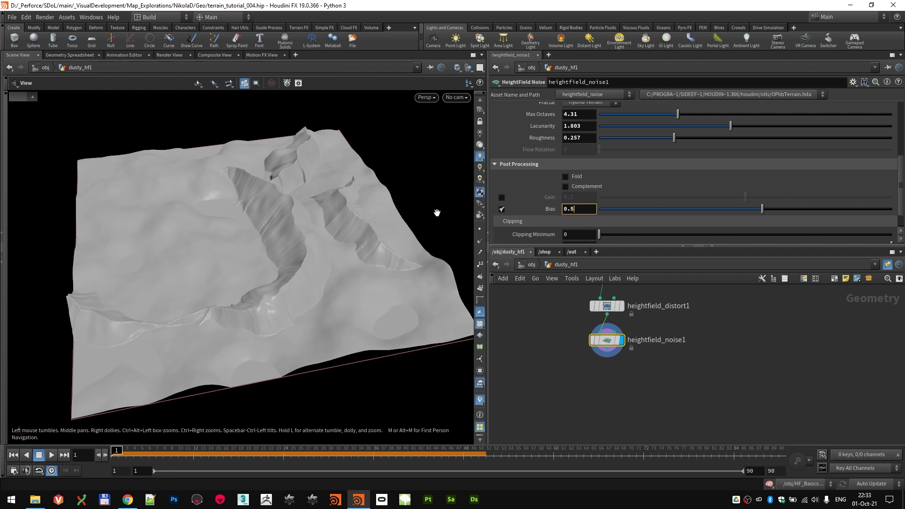
key("Return")
- Enable the gain in the post processing settings of heightfield_noise1 and set it to 0.251
left_click(502, 198)
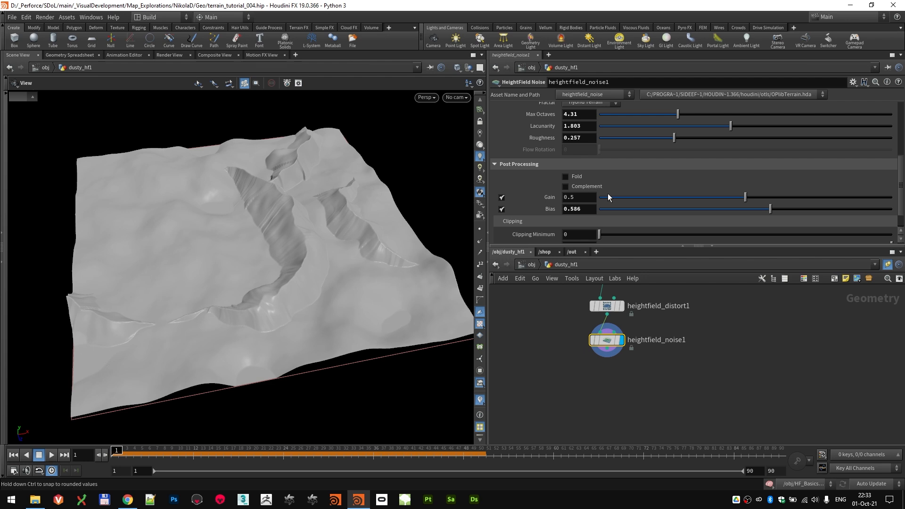
left_click(581, 196)
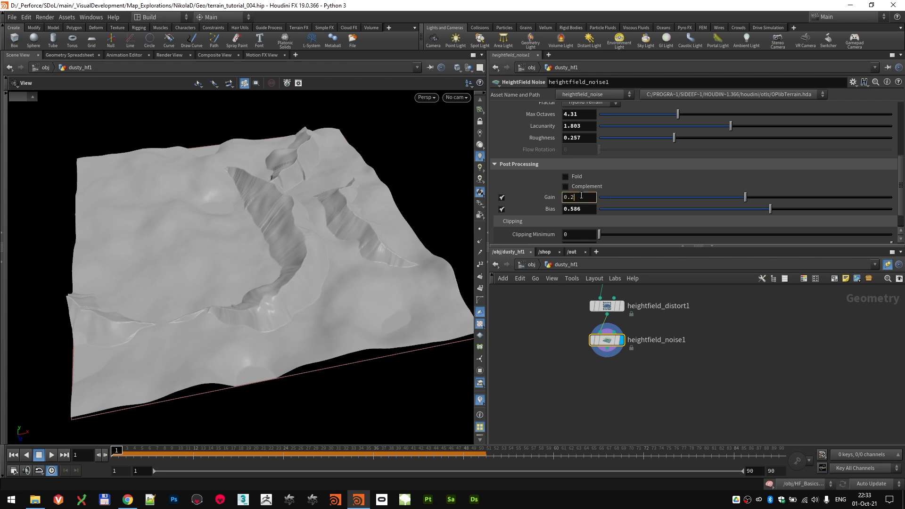
key("Return")
left_click_drag(339, 282, 461, 323)
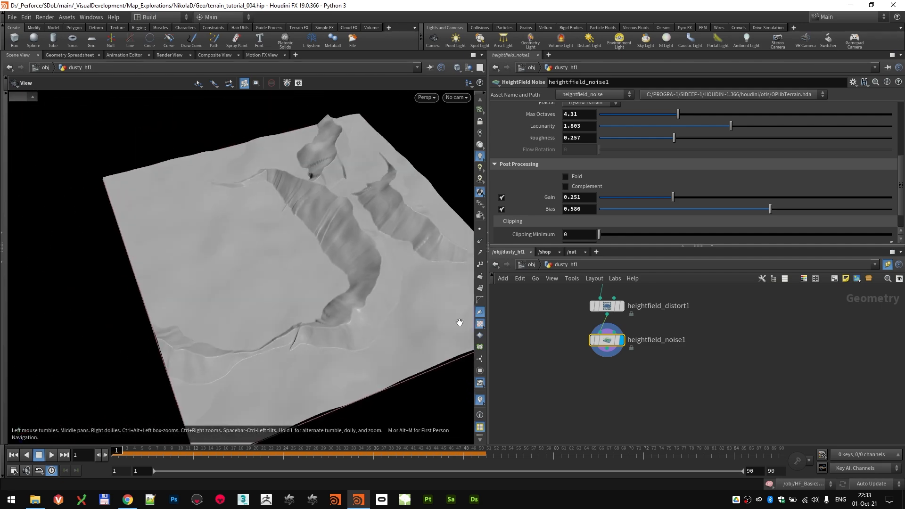
- Compare the terrain at heightfield_distort1 with the one at heightfield_noise1, and review the noise node's settings
left_click(622, 307)
left_click_drag(360, 273, 239, 210)
left_click(622, 340)
scroll(598, 141, "up", 3)
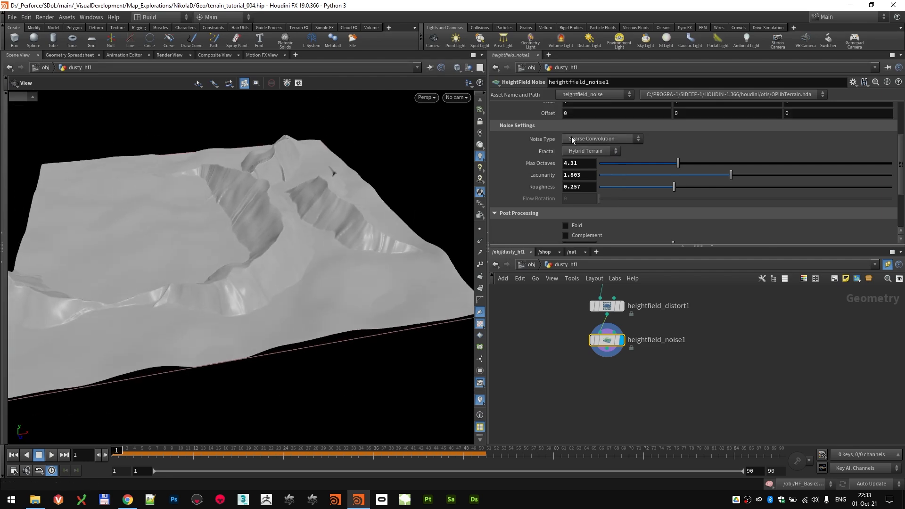
scroll(589, 139, "up", 3)
left_click_drag(359, 198, 385, 242)
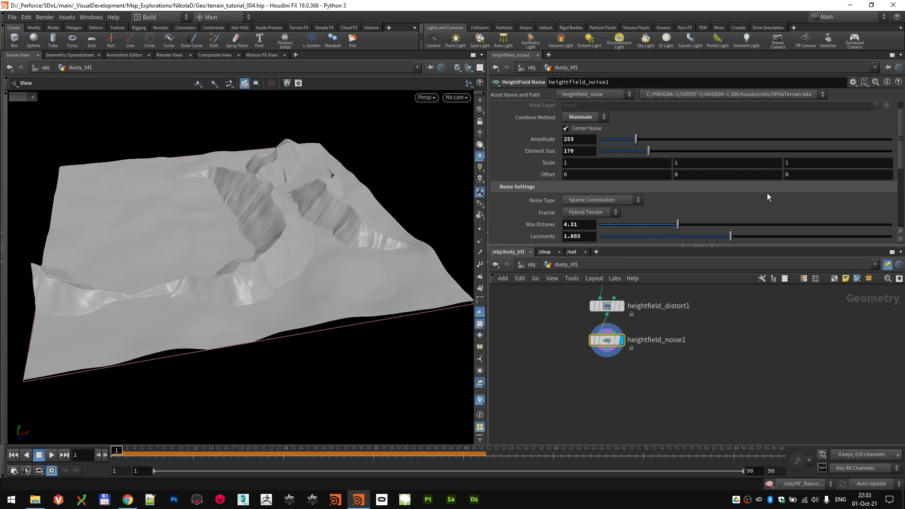
scroll(767, 196, "down", 2)
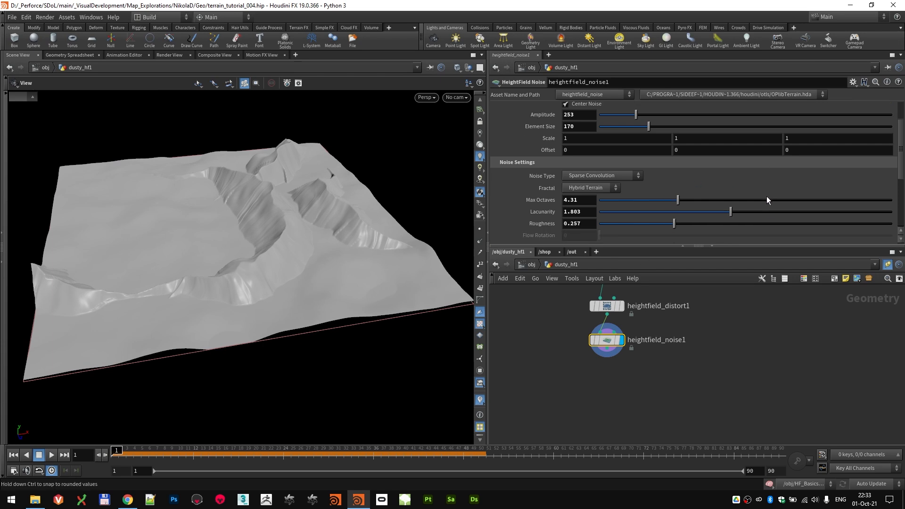
scroll(766, 196, "down", 8)
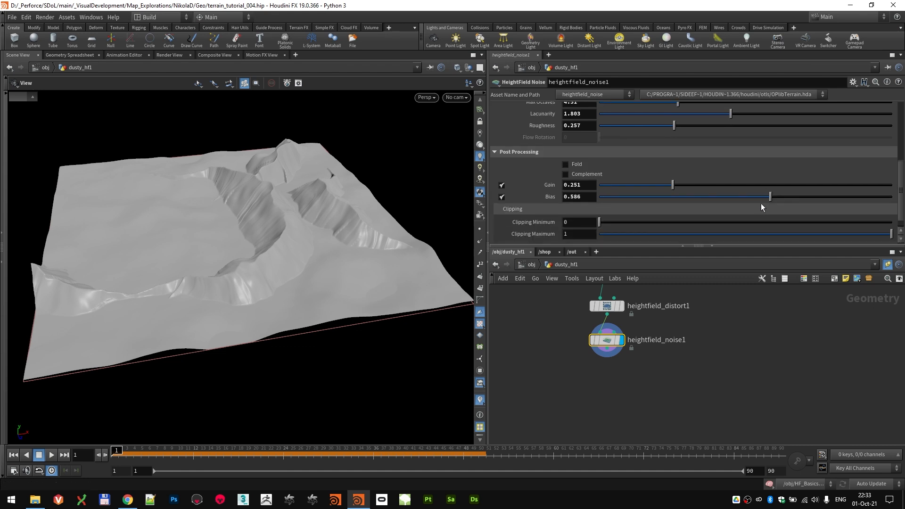
left_click_drag(301, 255, 283, 264)
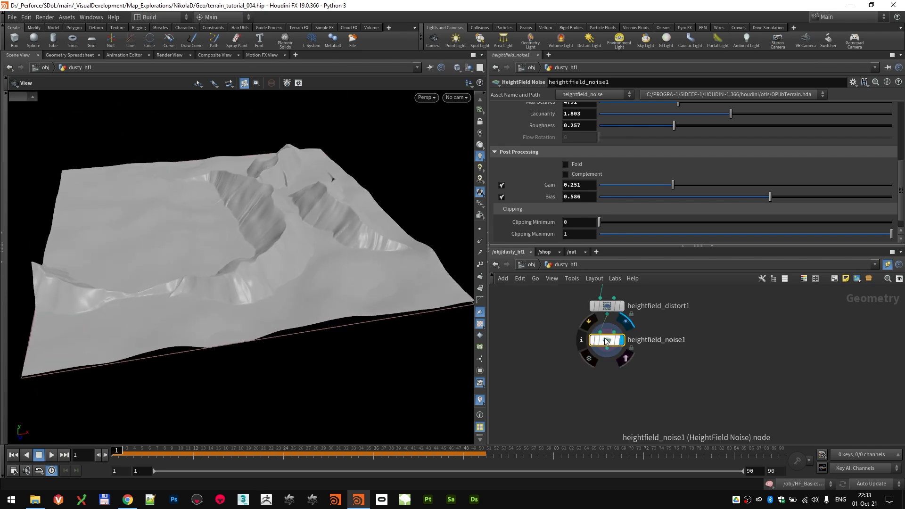
- Add a second HeightField Noise node below heightfield_noise1, connected to its output and displayed in the viewport
key("Tab")
type("hf no")
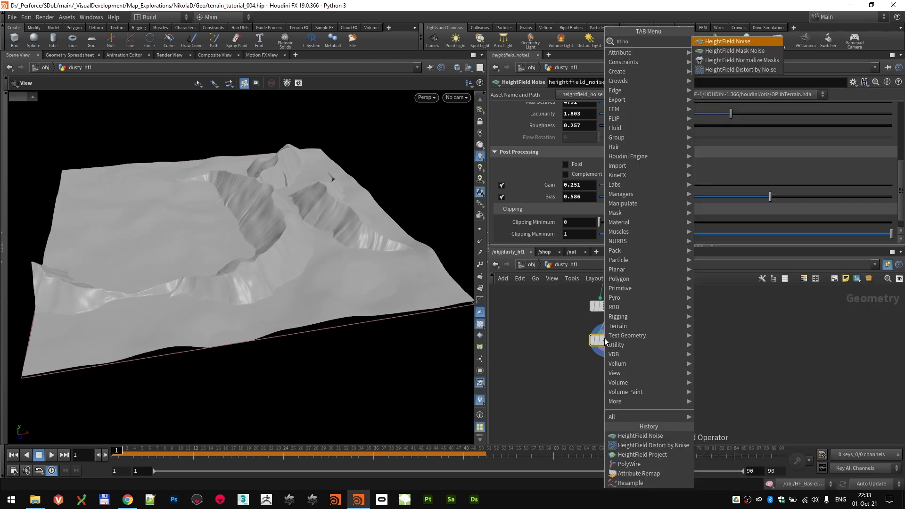
key("Return")
left_click(606, 373)
scroll(323, 313, "up", 5)
left_click_drag(323, 313, 316, 267)
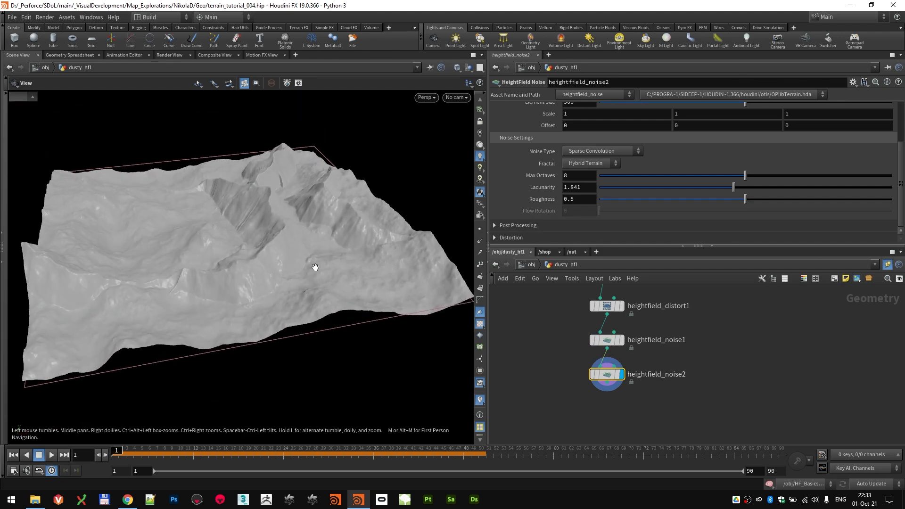
- Set the amplitude of heightfield_noise2 to 412
scroll(556, 158, "up", 4)
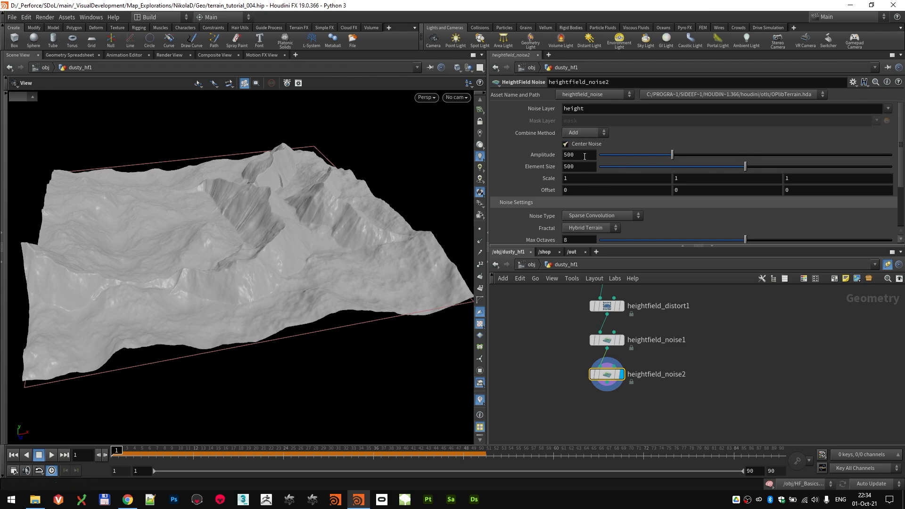
left_click(579, 155)
type("412")
key("Return")
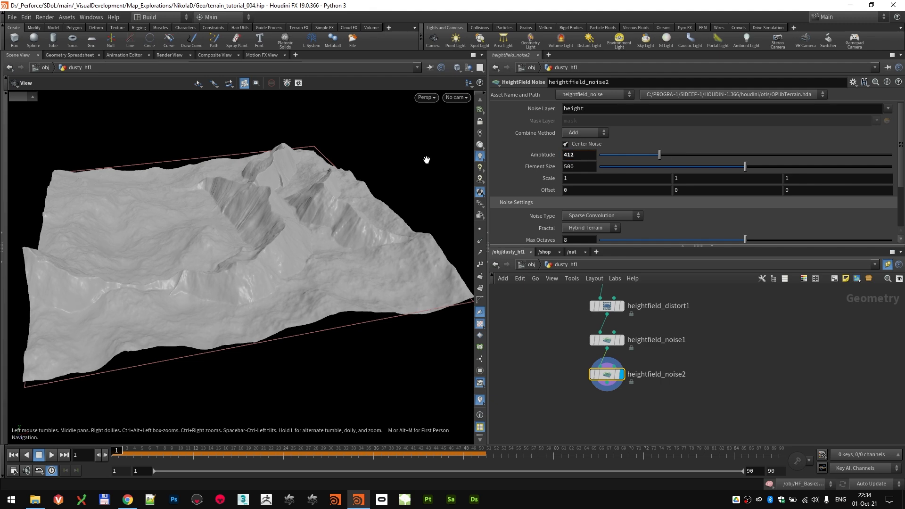
- Set the element size of heightfield_noise2 to 634
left_click(584, 167)
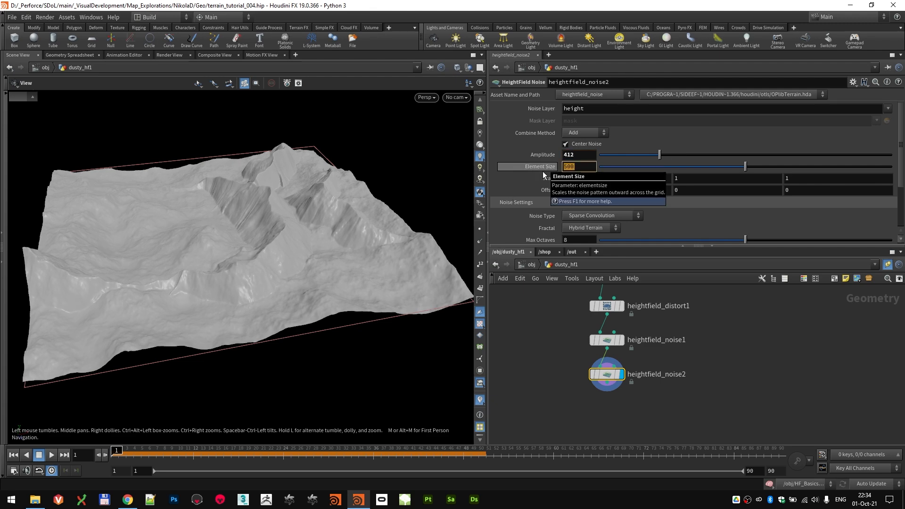
type("634")
key("Return")
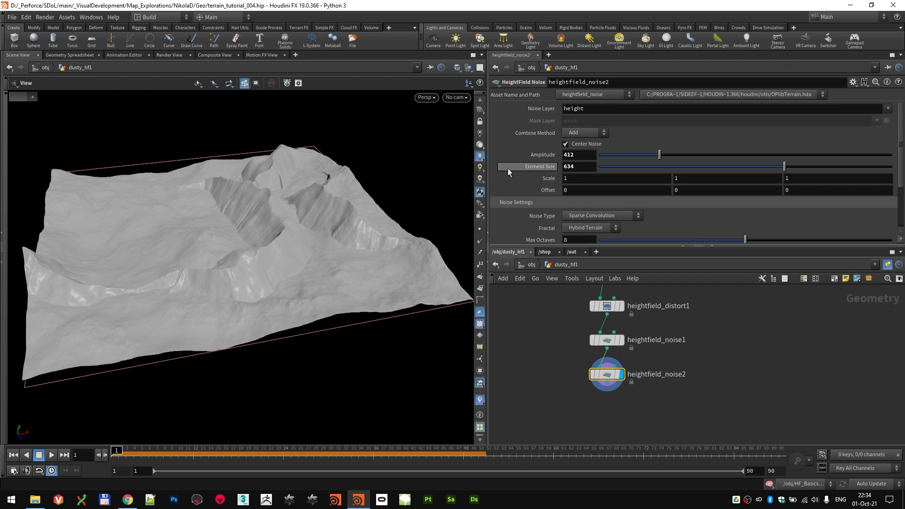
- Set the max octaves of heightfield_noise2 to 5.48 and its lacunarity to 1.527
scroll(512, 167, "down", 1)
scroll(530, 169, "down", 1)
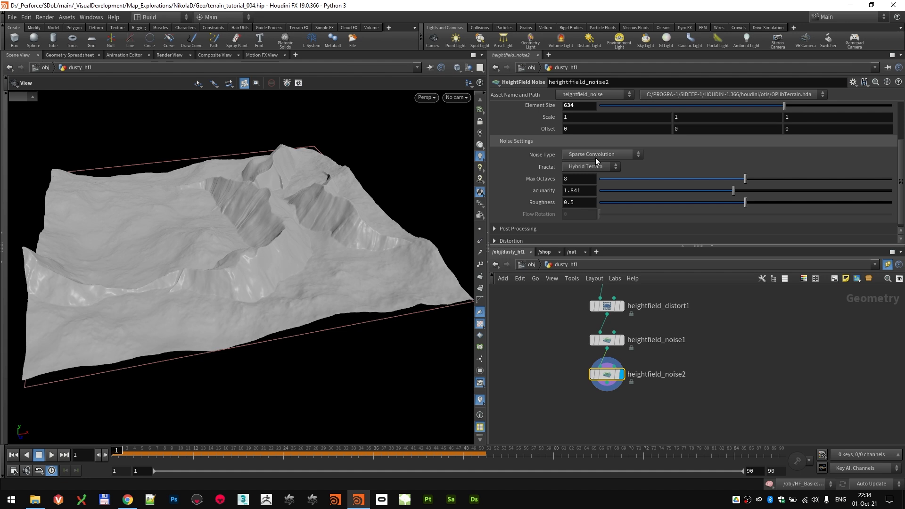
left_click(579, 179)
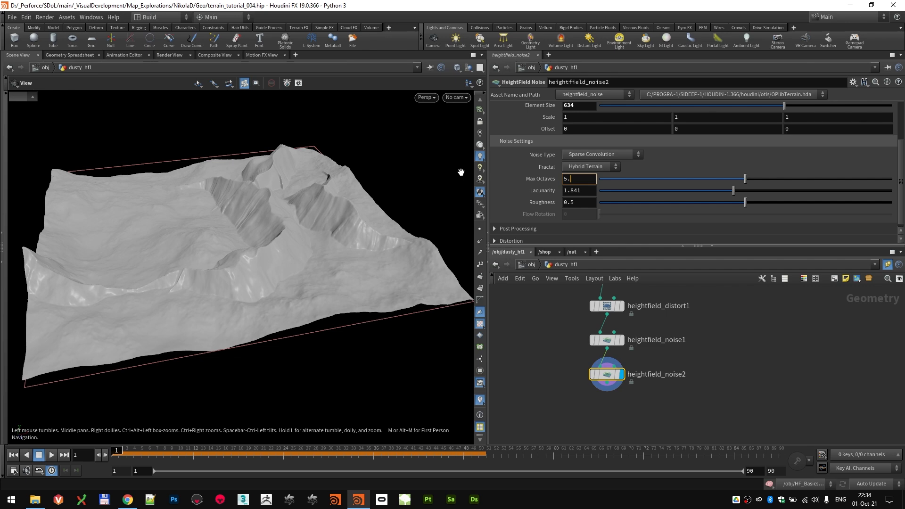
key("Return")
left_click_drag(337, 245, 334, 245)
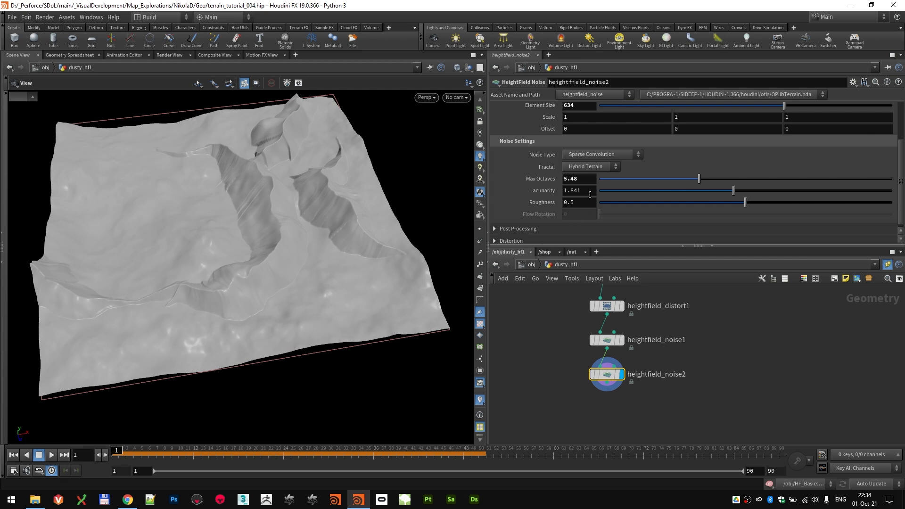
left_click_drag(572, 191, 585, 195)
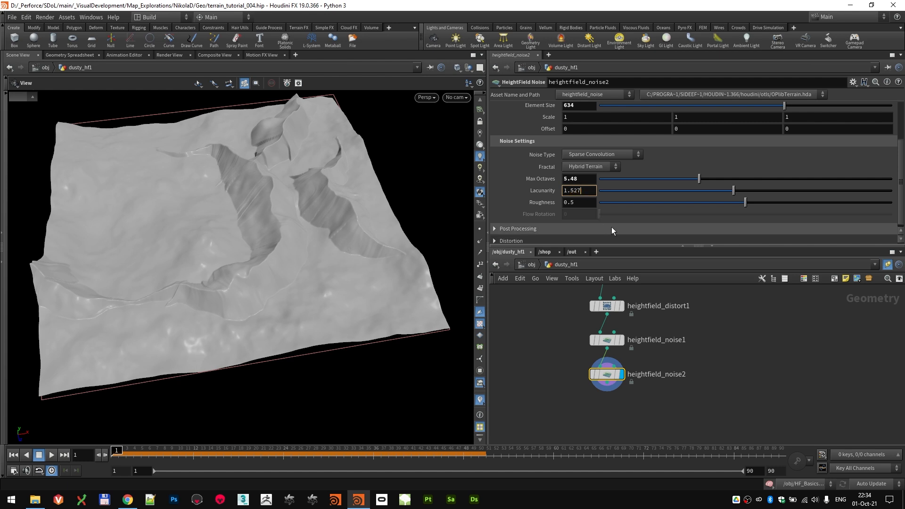
key("Return")
left_click_drag(280, 221, 460, 306)
- Compare the terrain at heightfield_noise1 with the one at heightfield_noise2 from several angles
left_click(621, 340)
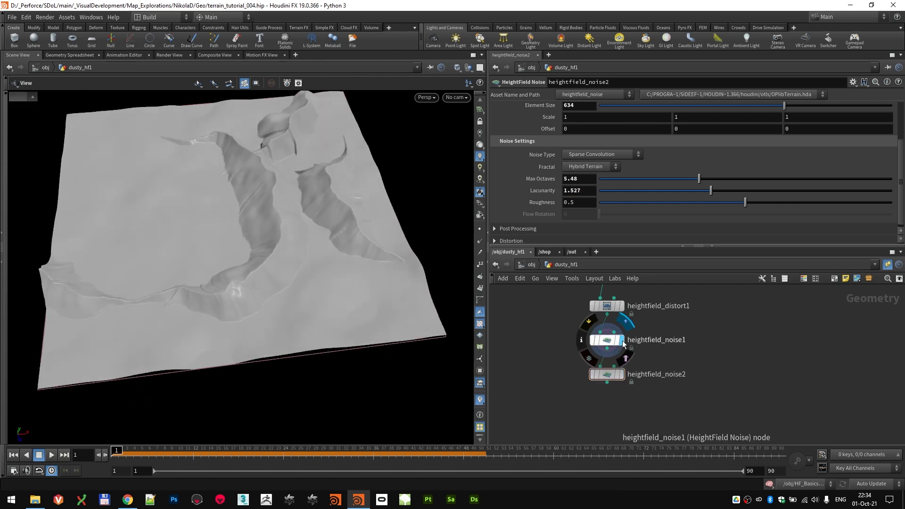
left_click(620, 374)
left_click_drag(330, 226, 326, 189)
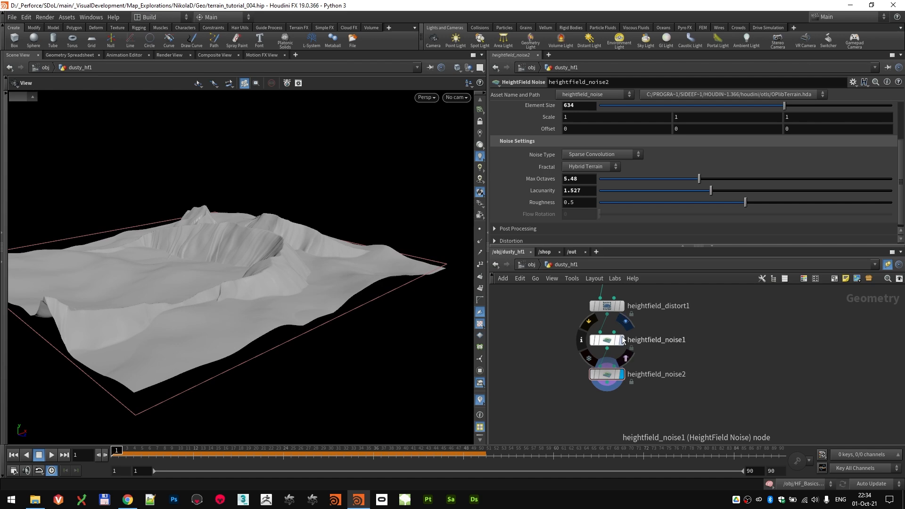
left_click(621, 340)
left_click(621, 374)
left_click_drag(443, 281, 273, 243)
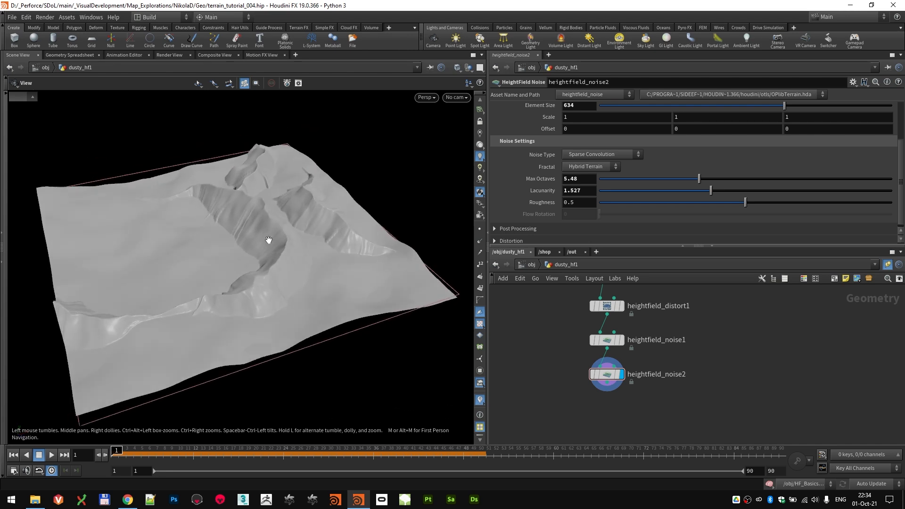
- Add a HeightField Remap node below heightfield_noise2, connected to its output and displayed in the viewport
left_click_drag(608, 373, 608, 370)
left_click_drag(301, 263, 288, 218)
key("Tab")
type("remap")
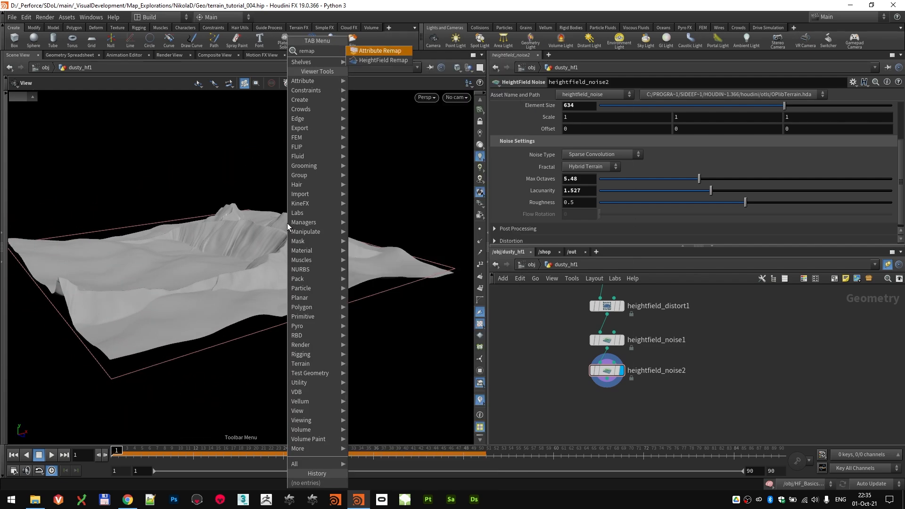
key("Down")
key("Return")
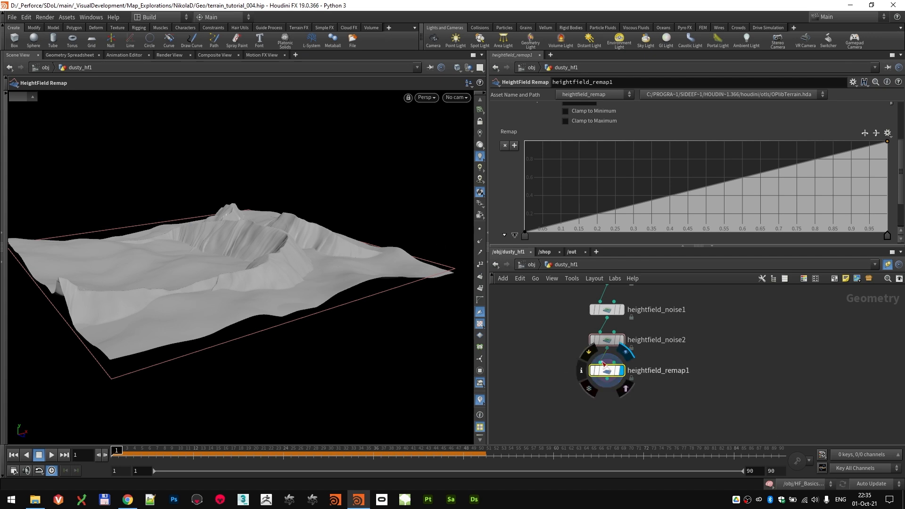
- Compute the height range for heightfield_remap1 from its incoming terrain
scroll(540, 174, "up", 5)
left_click(586, 134)
key("Escape")
mouse_move(283, 221)
left_mouse_down()
mouse_move(236, 228)
mouse_move(236, 236)
mouse_move(289, 221)
left_mouse_up()
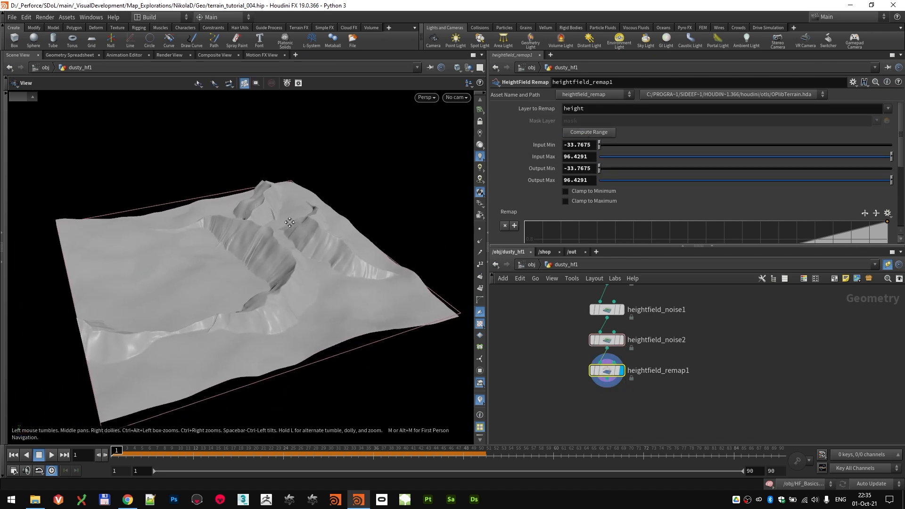
- Set the input max of heightfield_remap1 to 104.458
key("Return")
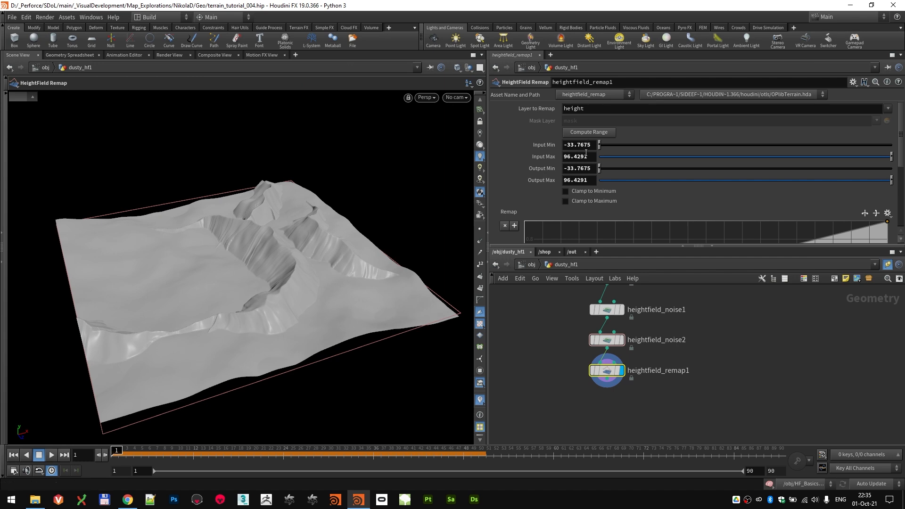
middle_click_drag(595, 157, 670, 156)
middle_click_drag(527, 159, 606, 140)
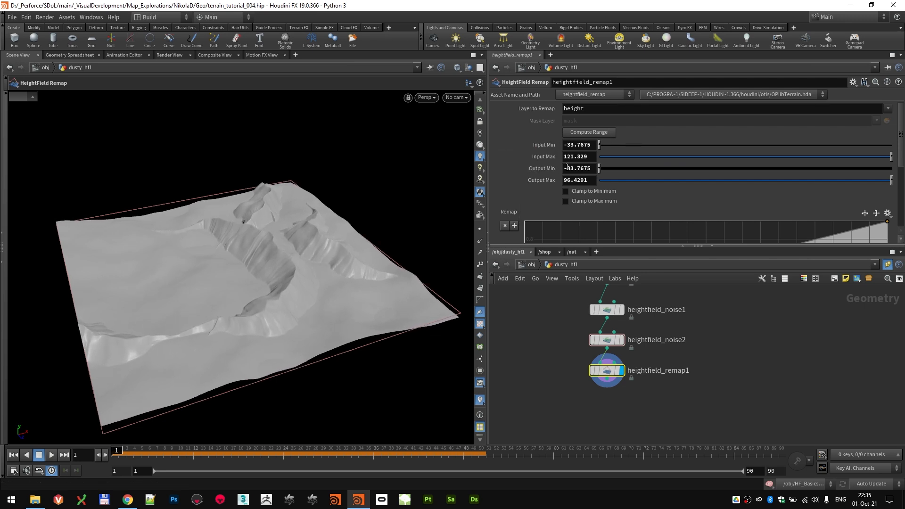
left_click(593, 157)
type("104.458")
key("Return")
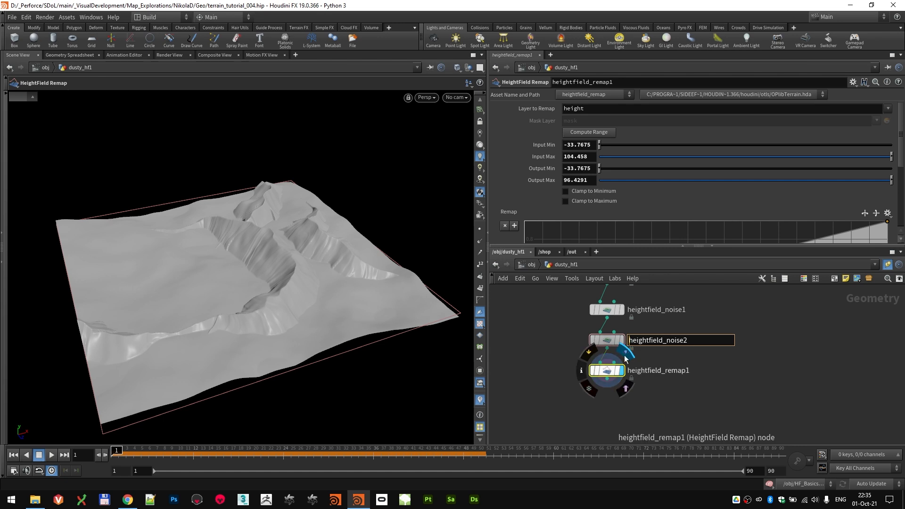
- Set the output min of heightfield_remap1 to 16.235
mouse_move(622, 344)
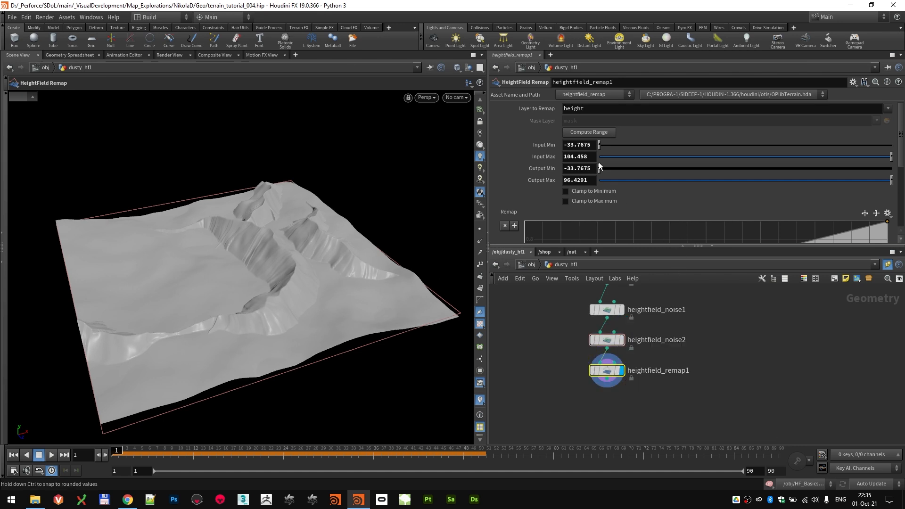
left_click_drag(597, 168, 614, 171)
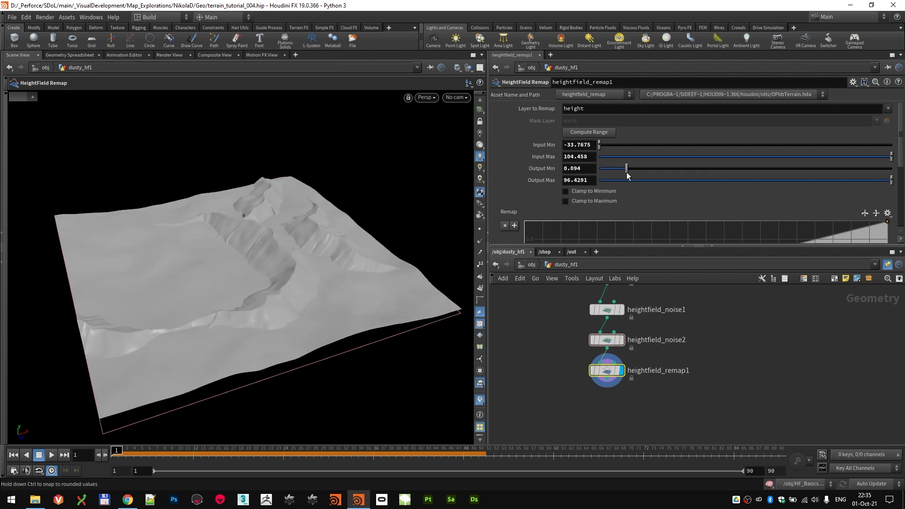
middle_click_drag(584, 169, 591, 145)
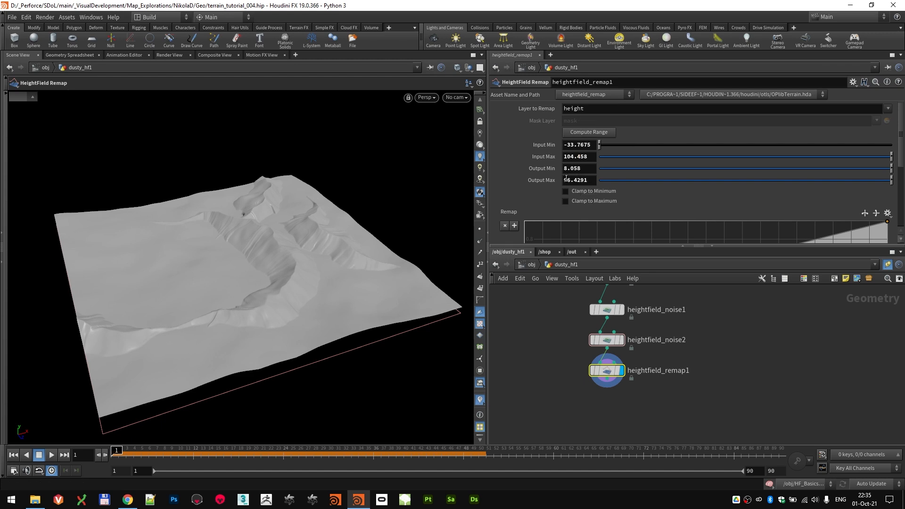
double_click(585, 168)
type("16")
type(".23")
key("BackSpace")
type("235")
key("Return")
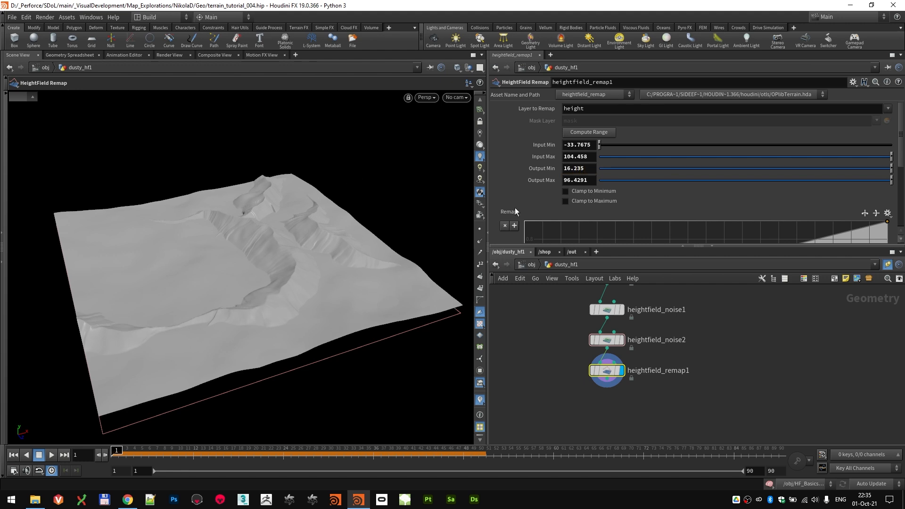
- Set the output max of heightfield_remap1 to 175.258
middle_click_drag(589, 181, 629, 156)
left_click_drag(587, 181, 574, 180)
double_click(574, 180)
type("175.")
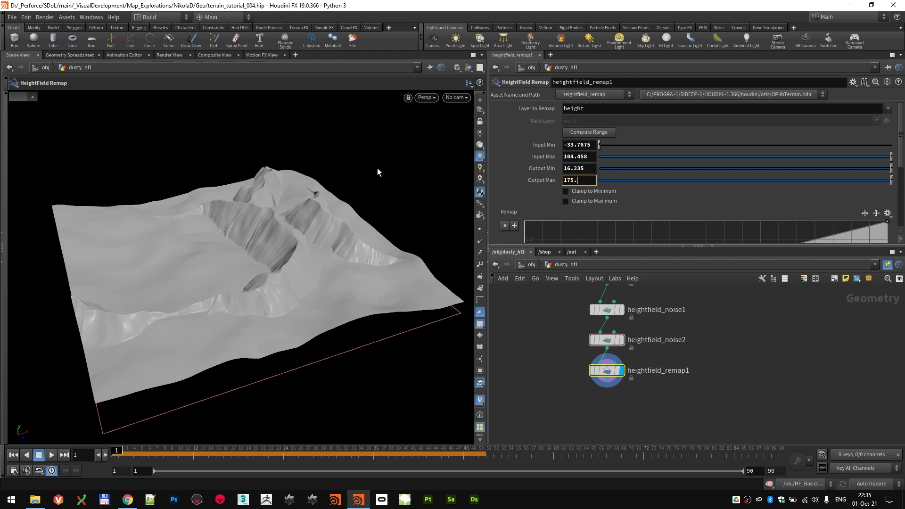
type("258")
key("Return")
- Compare the terrain at heightfield_noise2 with the one at heightfield_remap1, and enable Clamp to Minimum on the remap node
left_click(621, 340)
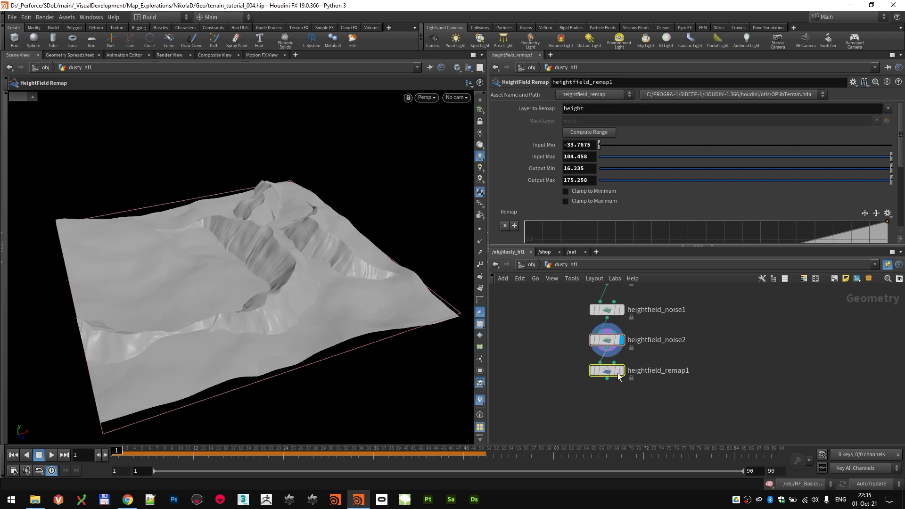
left_click(620, 370)
key("Escape")
left_click_drag(329, 283, 297, 302)
key("Return")
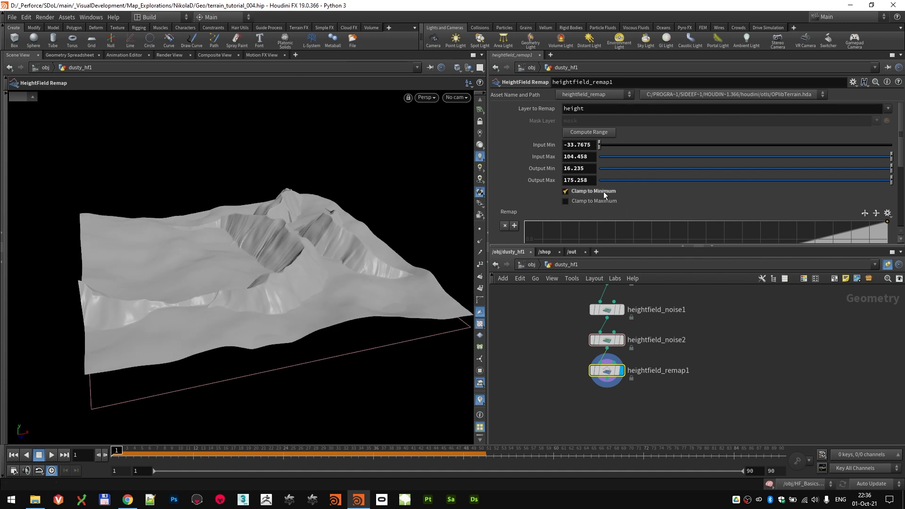
scroll(608, 202, "down", 3)
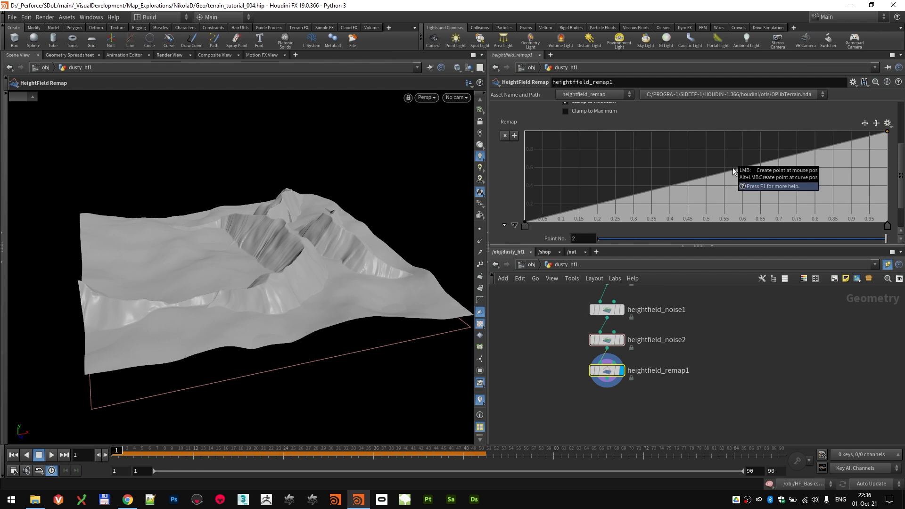
left_click_drag(357, 257, 311, 283)
- Add a HeightField Blur node below heightfield_remap1, connected to its output
middle_click_drag(718, 377, 723, 365)
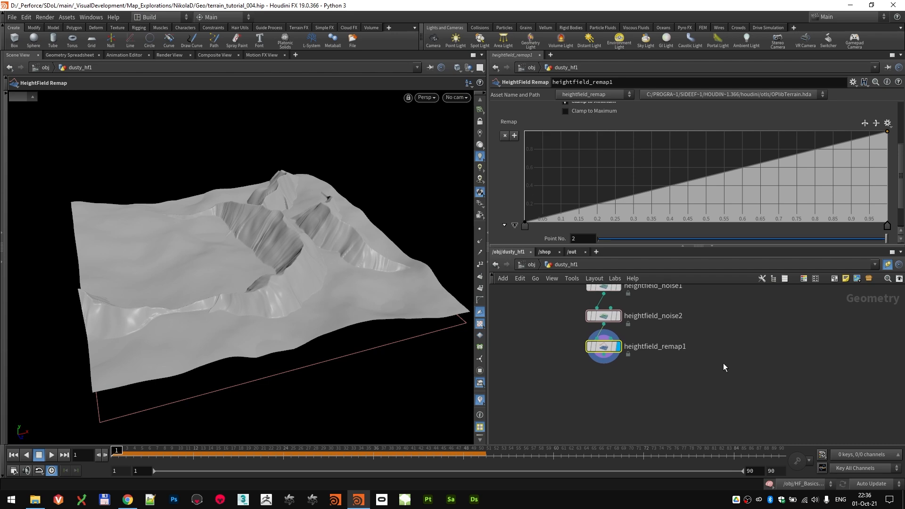
key("space")
left_click_drag(308, 272, 216, 245)
scroll(255, 264, "up", 5)
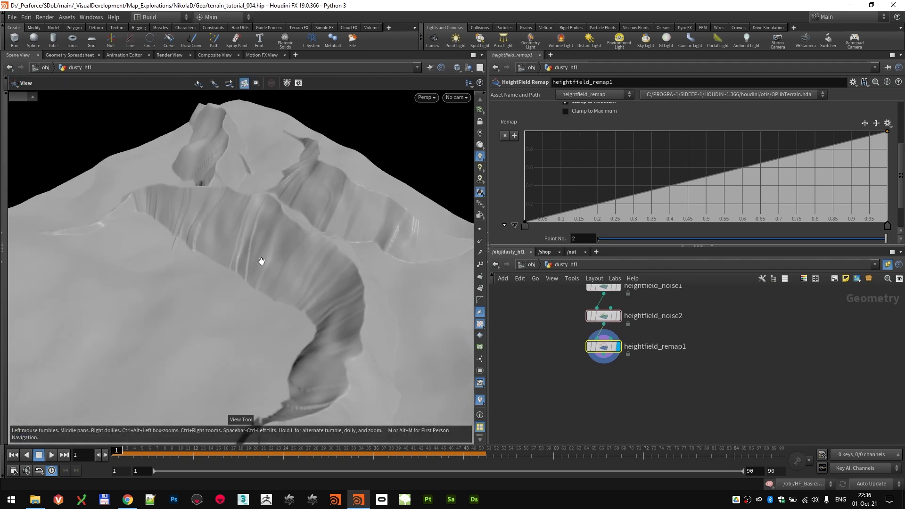
key("Tab")
type("blur")
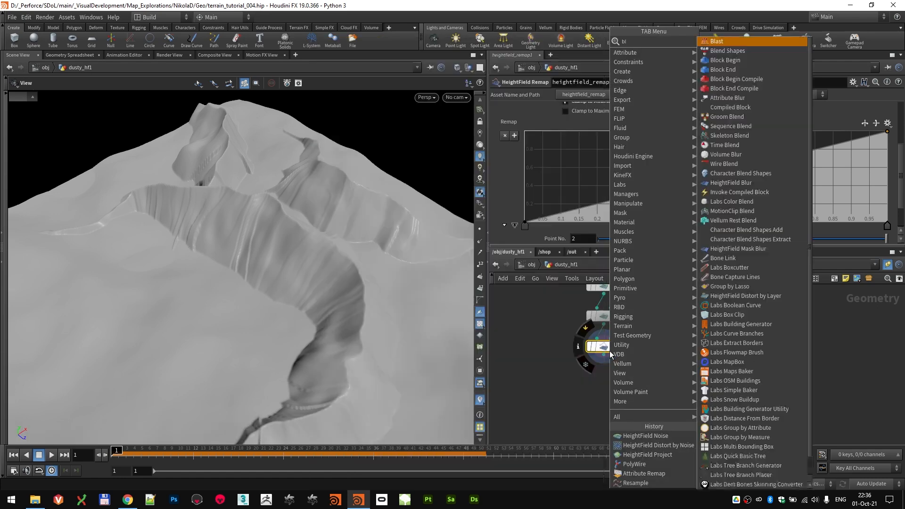
key("Down")
key("Down")
key("Return")
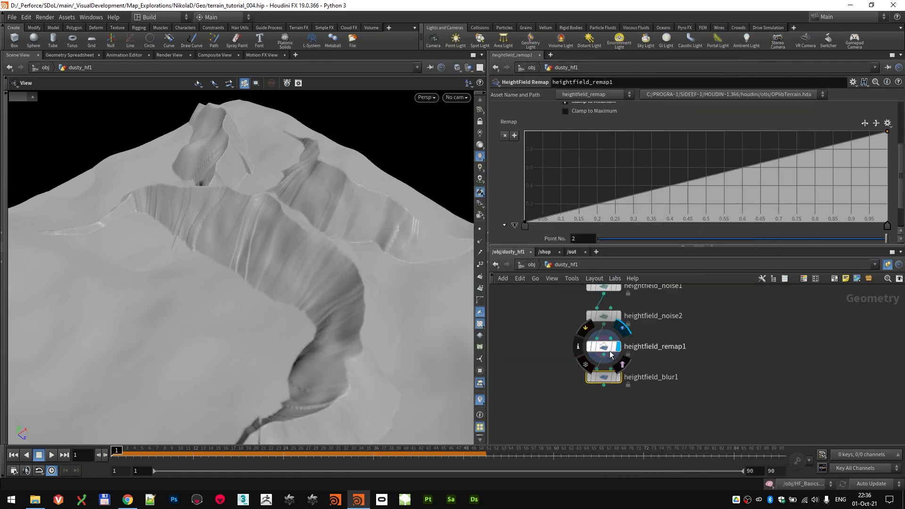
- Set the radius of heightfield_blur1 to 16.8 and display the blurred terrain in the viewport
double_click(567, 154)
type("16.8")
key("Return")
left_click_drag(468, 182, 330, 282)
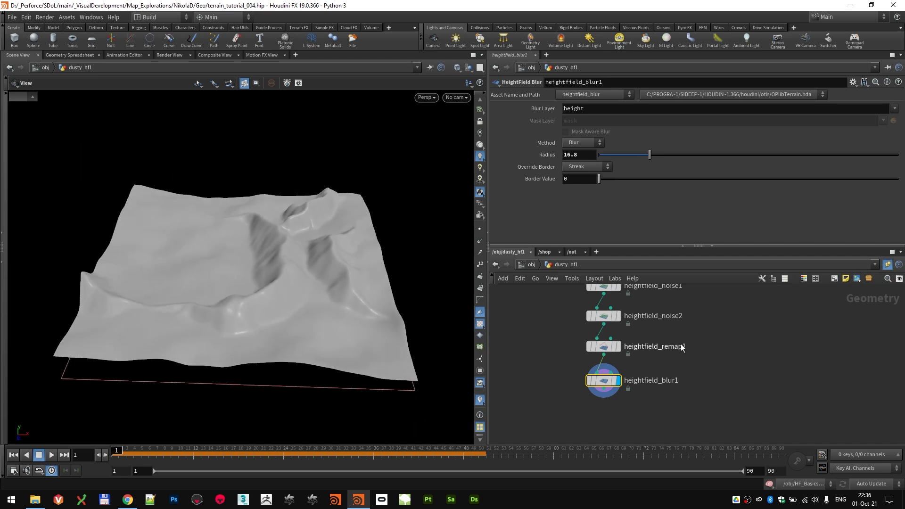
scroll(613, 339, "down", 3)
scroll(612, 327, "up", 4)
middle_click_drag(590, 371, 592, 345)
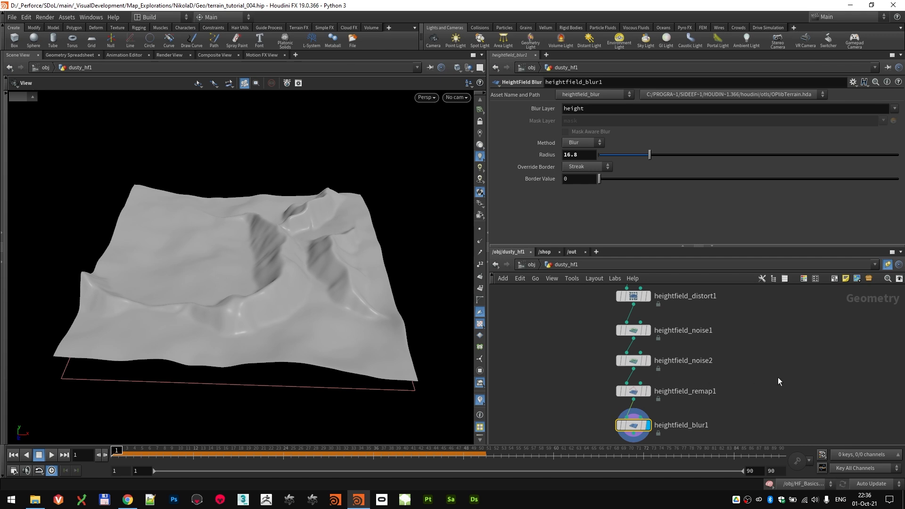
middle_click_drag(776, 386, 777, 338)
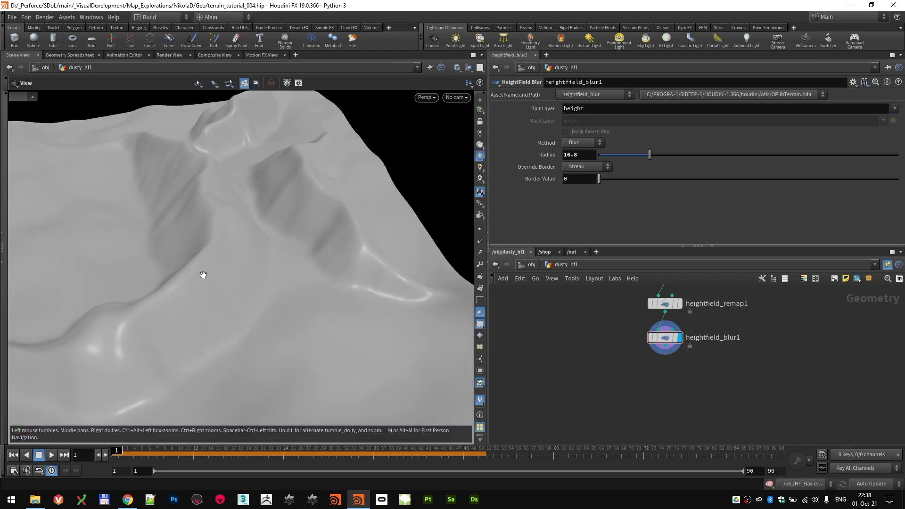
- Add a HeightField Mask by Feature node below heightfield_blur1, connected to its output and displayed in the viewport
left_click_drag(202, 273, 232, 253)
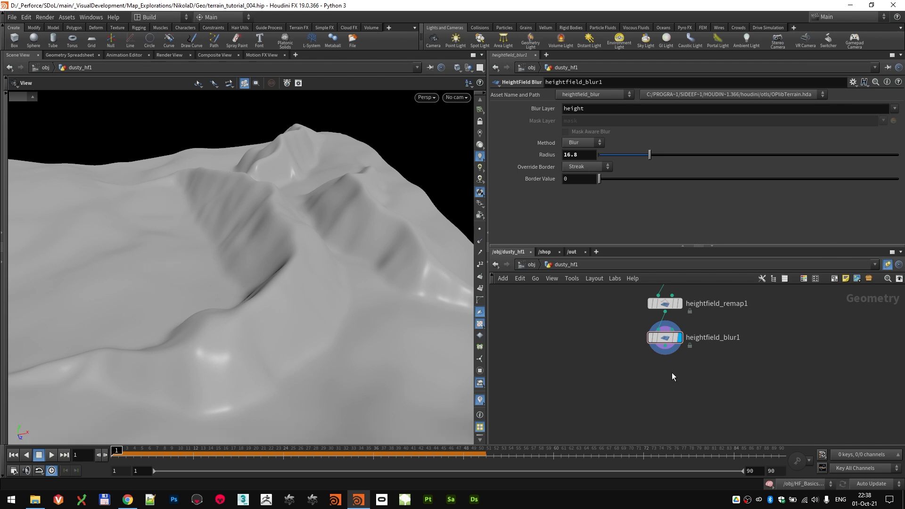
key("Tab")
type("mask")
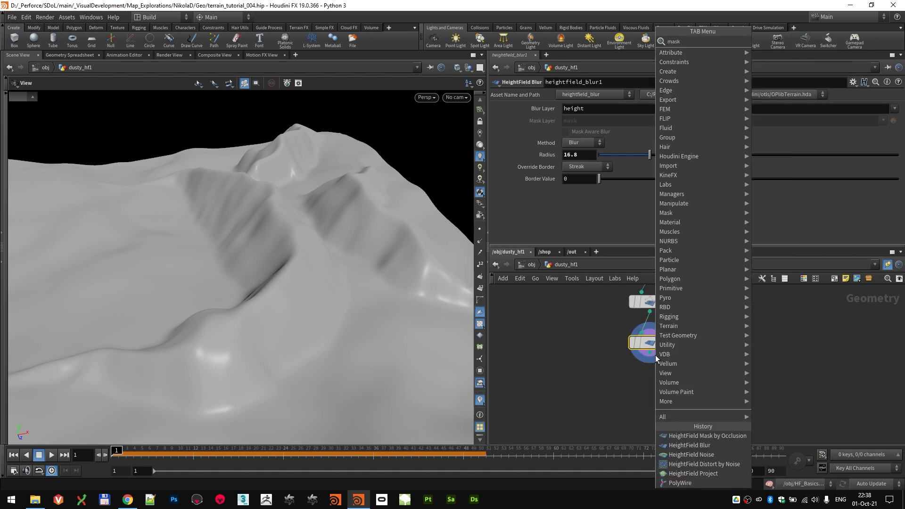
type(" by fe")
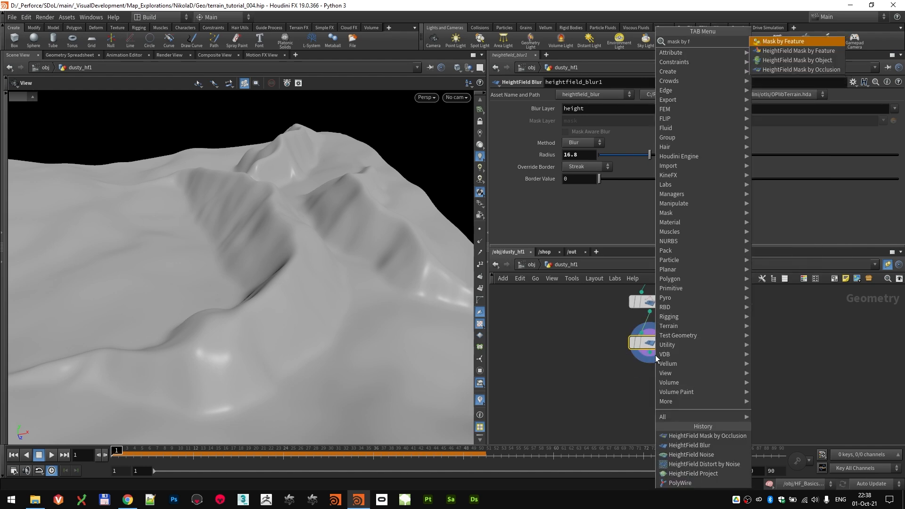
left_click(792, 50)
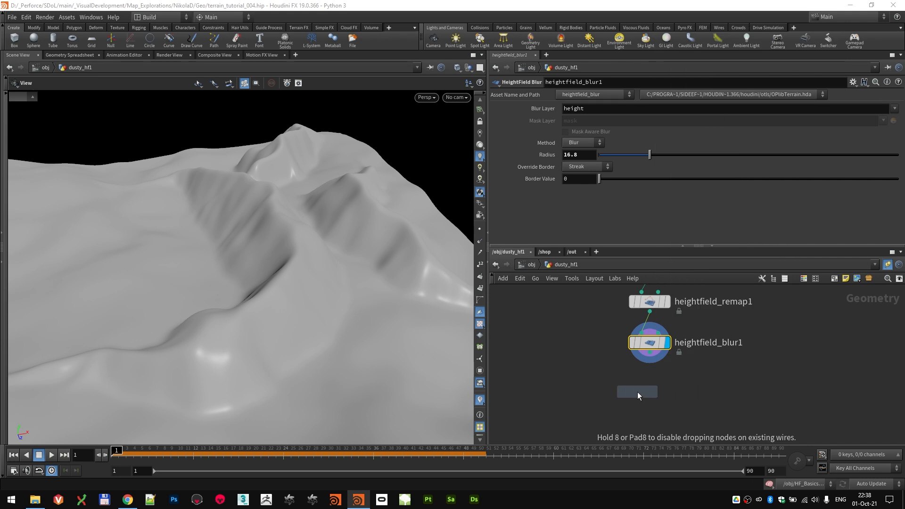
left_click(638, 390)
left_click(668, 387)
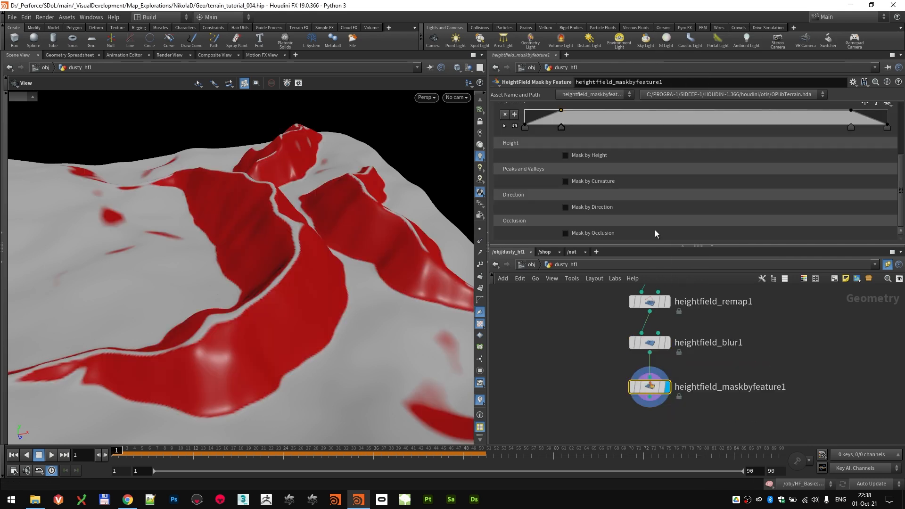
- Turn off Mask by Slope on heightfield_maskbyfeature1 and enable Mask by Occlusion instead
scroll(589, 165, "up", 5)
left_click(595, 168)
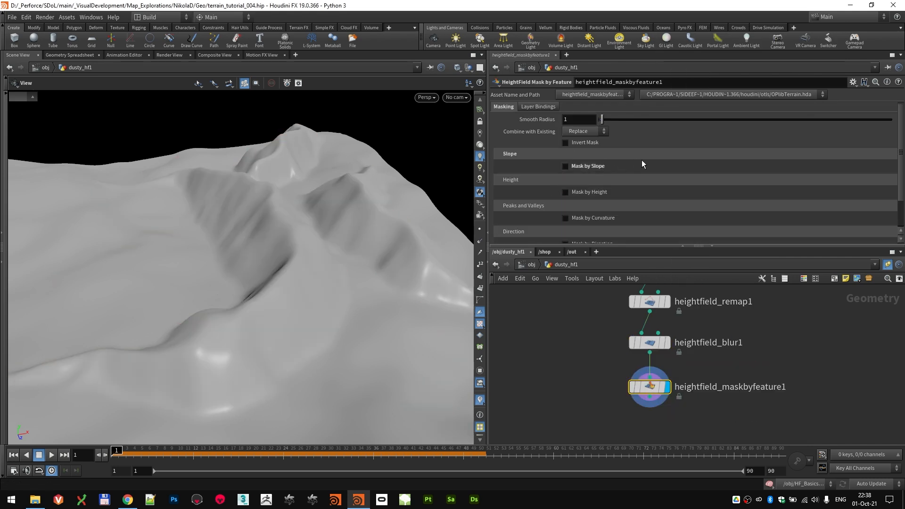
scroll(641, 159, "down", 2)
left_click(603, 234)
scroll(674, 183, "down", 2)
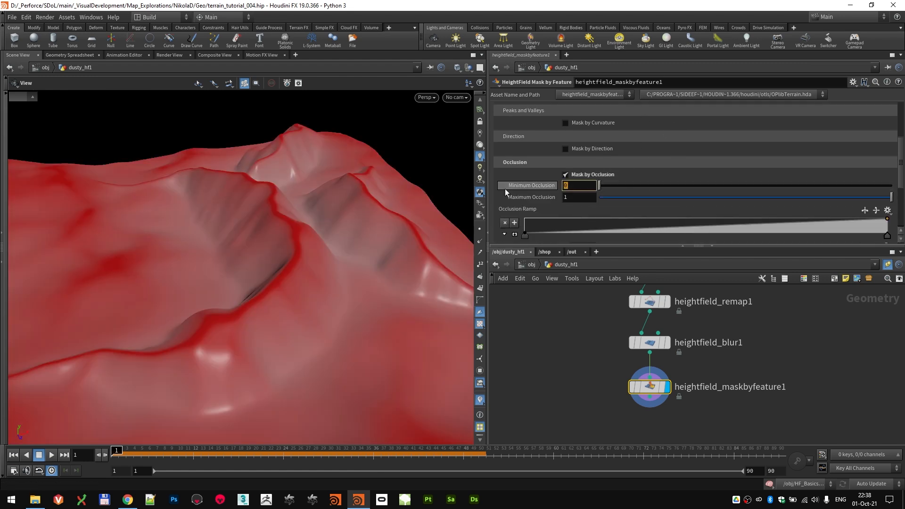
- Set Minimum Occlusion to 0.687 and Maximum Occlusion to 0.769, and invert the mask
left_click(577, 185)
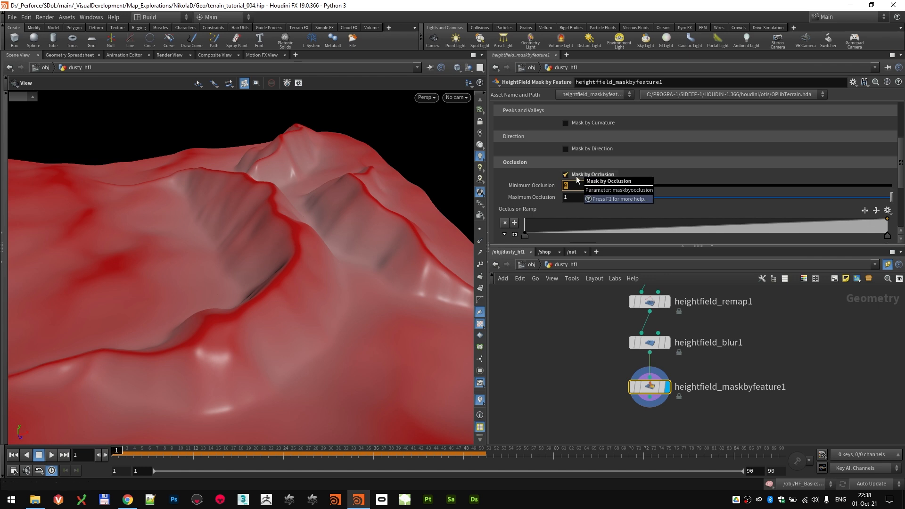
key("Tab")
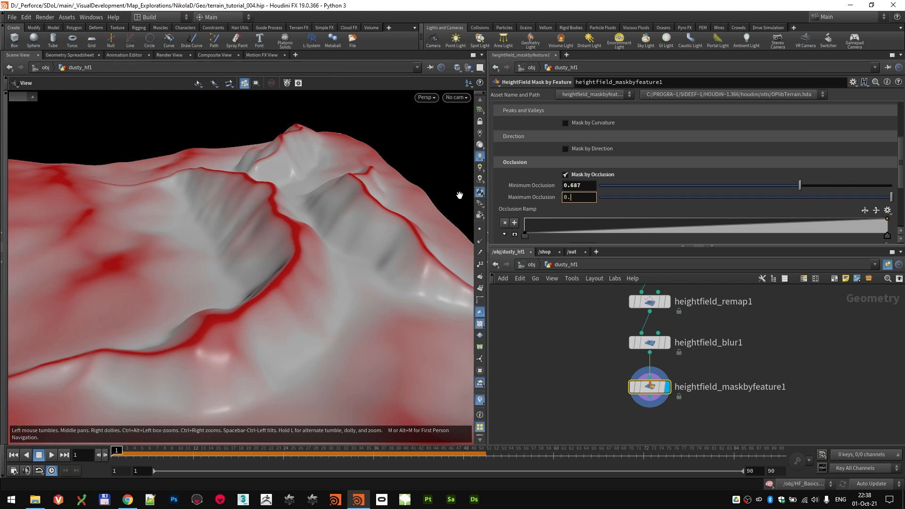
key("Return")
left_click_drag(337, 252, 318, 270)
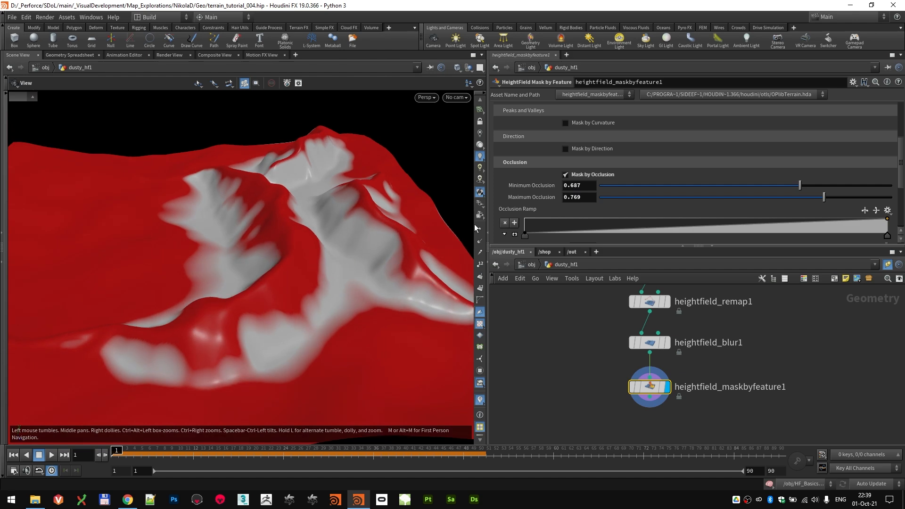
scroll(532, 185, "up", 3)
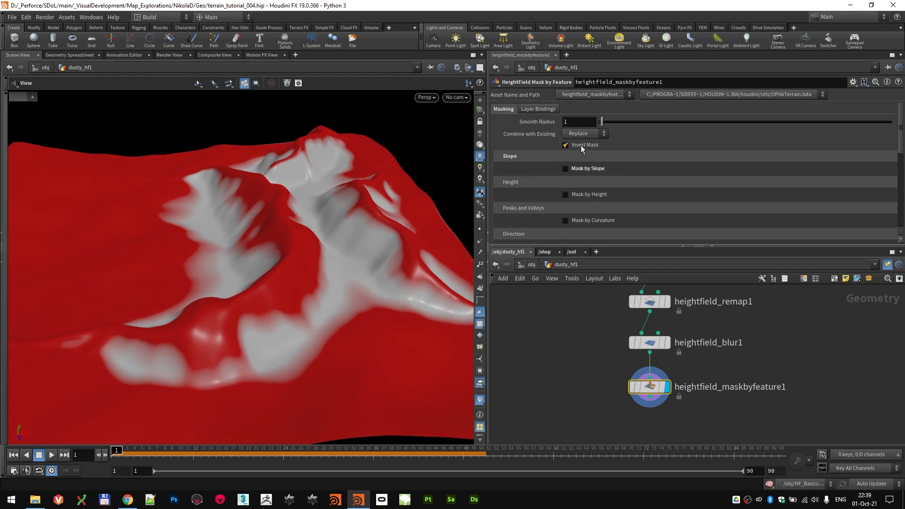
left_click(581, 145)
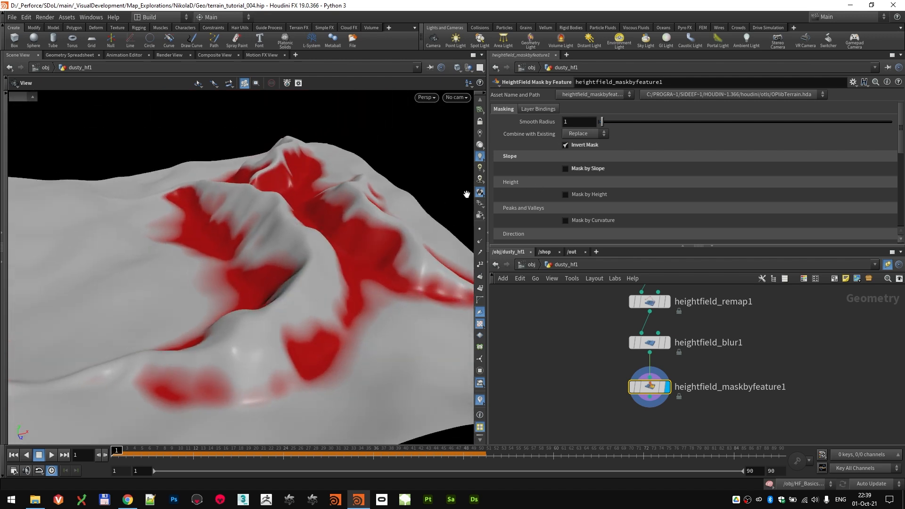
scroll(523, 182, "down", 3)
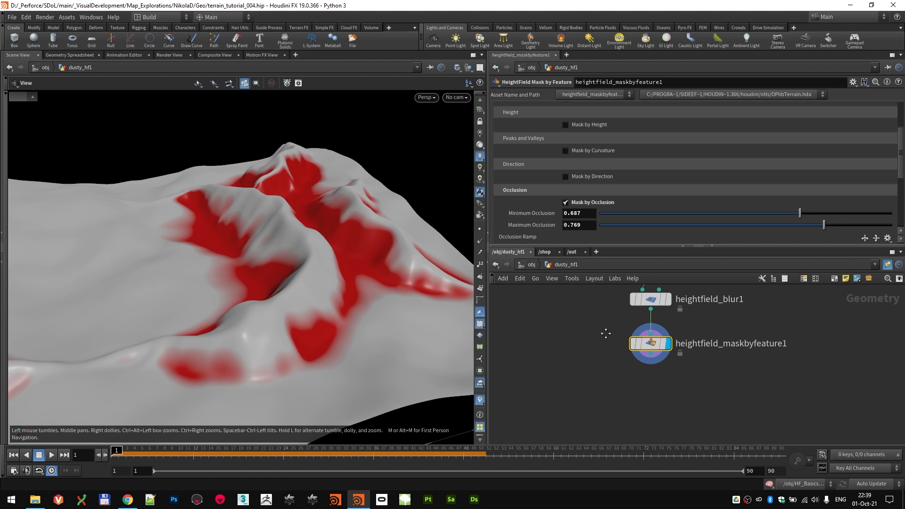
- Add a HeightField Blur node below heightfield_maskbyfeature1, connect that node to both of its inputs and display the blur
key("Tab")
type("blur")
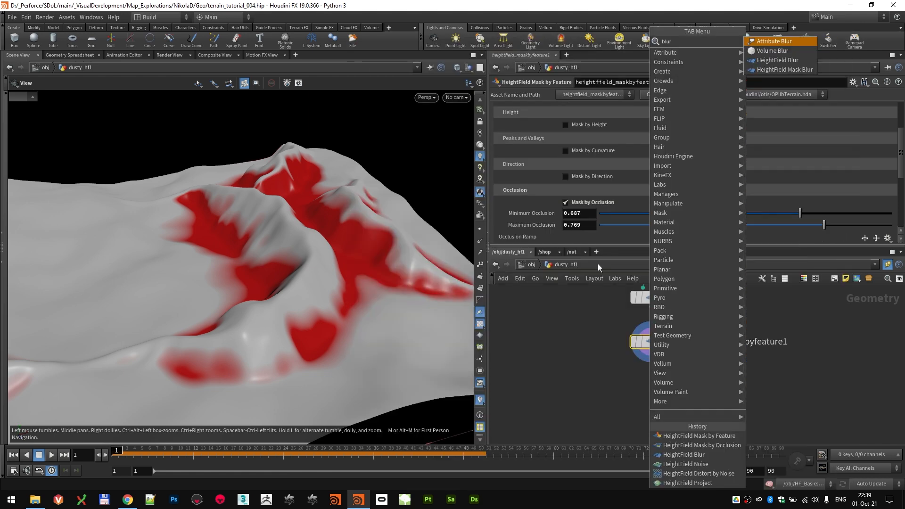
key("Down")
key("Down")
key("Return")
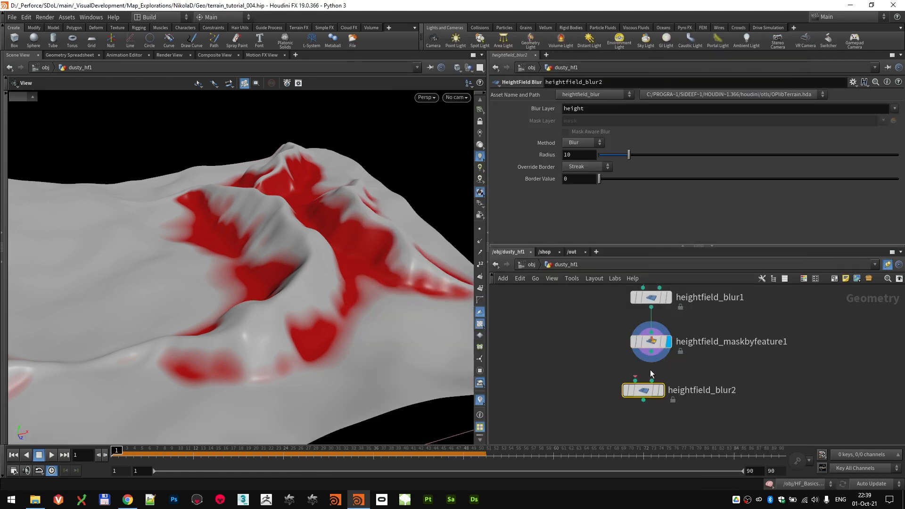
left_click(643, 390)
scroll(400, 307, "up", 2)
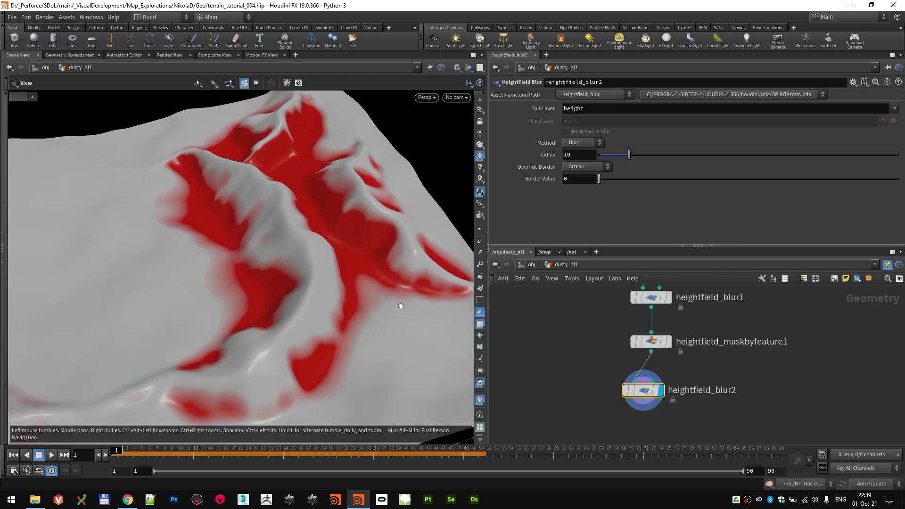
scroll(400, 306, "down", 2)
left_click_drag(651, 353, 658, 399)
- Set the radius of heightfield_blur2 to 47.7
left_click_drag(629, 155, 780, 156)
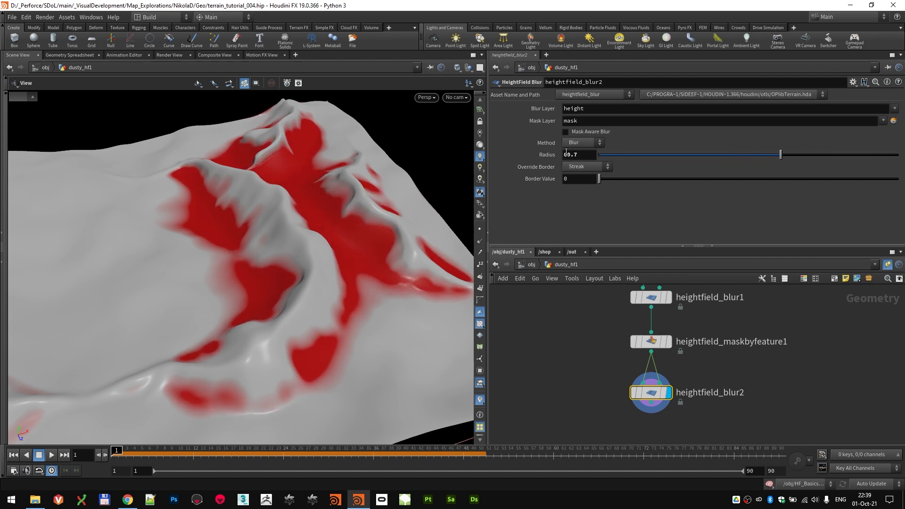
left_click(584, 154)
type("47")
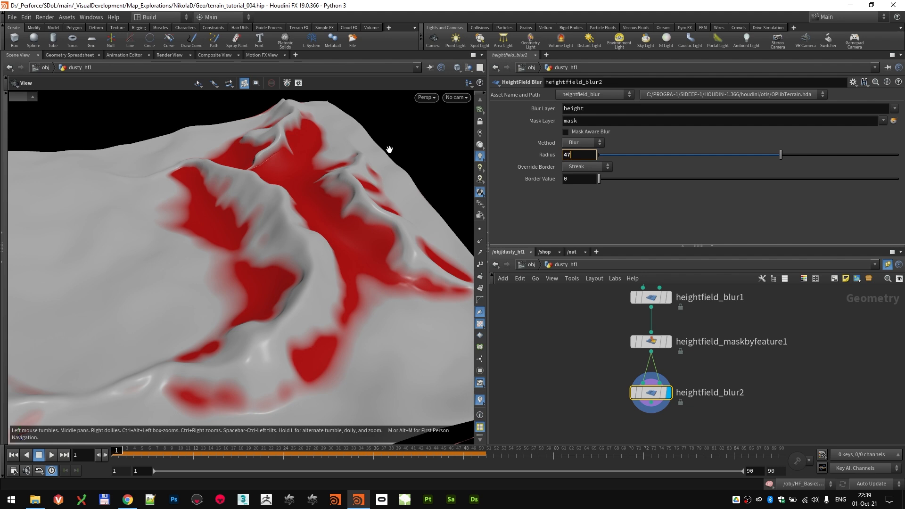
type(".7")
key("Return")
- Compare the terrain at heightfield_blur1 with the one at heightfield_blur2
left_click_drag(395, 146, 369, 220)
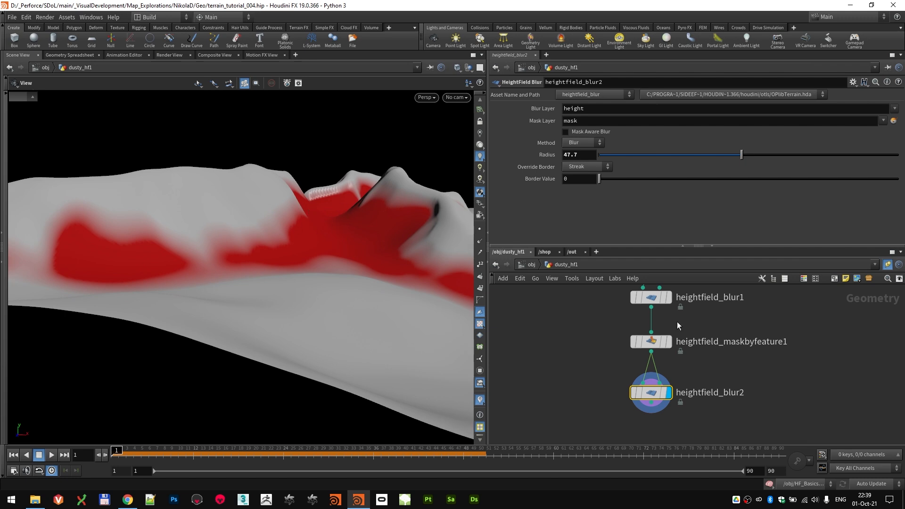
left_click(668, 297)
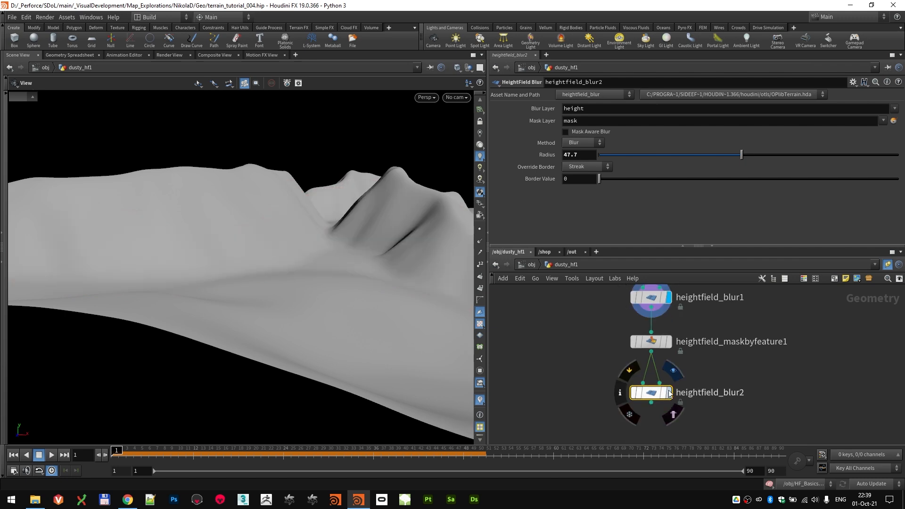
left_click(668, 392)
left_click_drag(358, 240, 265, 208)
- Add a HeightField Mask Clear node below heightfield_blur2, connected to its output
middle_click_drag(722, 408, 723, 374)
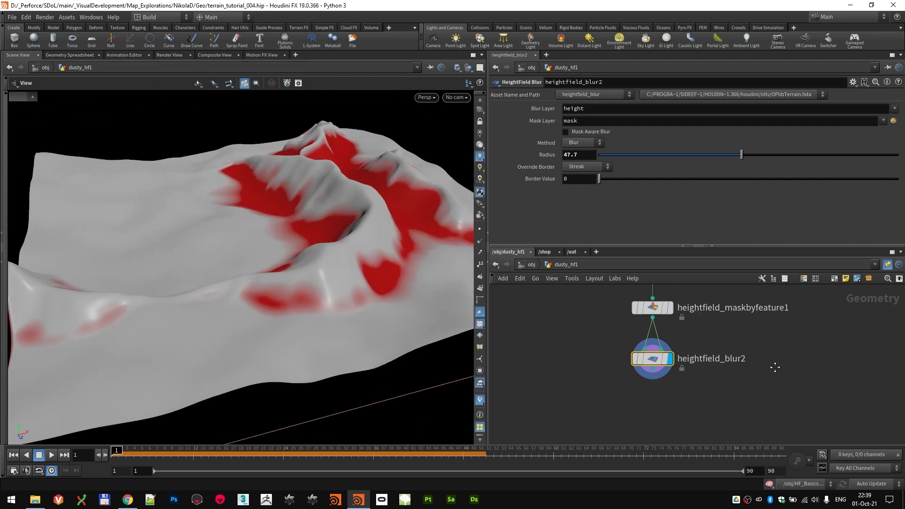
key("Tab")
type("clea")
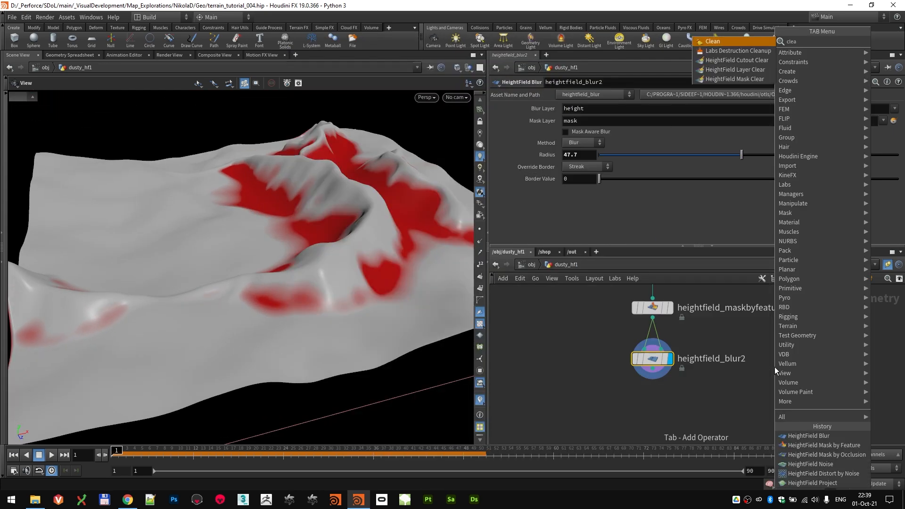
key("Down")
key("Down")
key("Down")
key("Down")
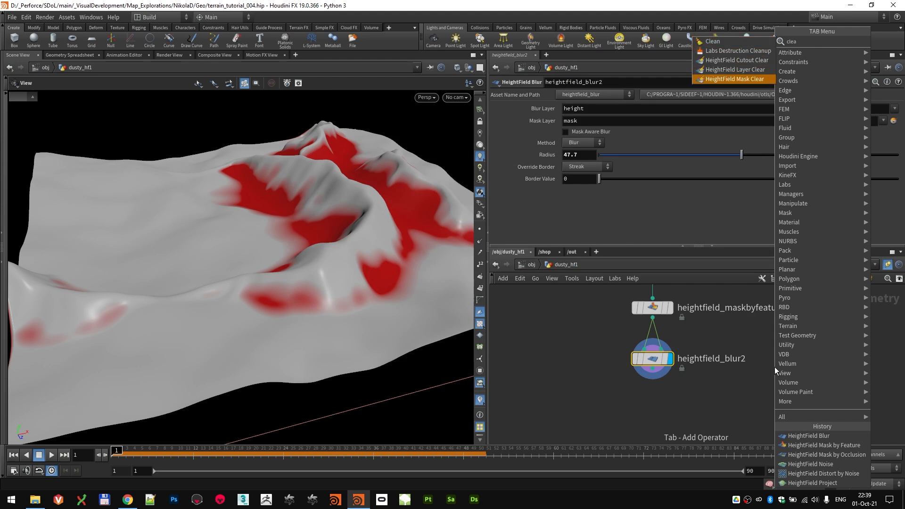
key("Return")
- Examine the terrain at heightfield_blur1 and the occlusion mask at heightfield_maskbyfeature1
left_click_drag(412, 340, 244, 306, "alt")
middle_click_drag(669, 359, 706, 432)
left_click(708, 340)
left_click_drag(245, 301, 178, 212, "alt")
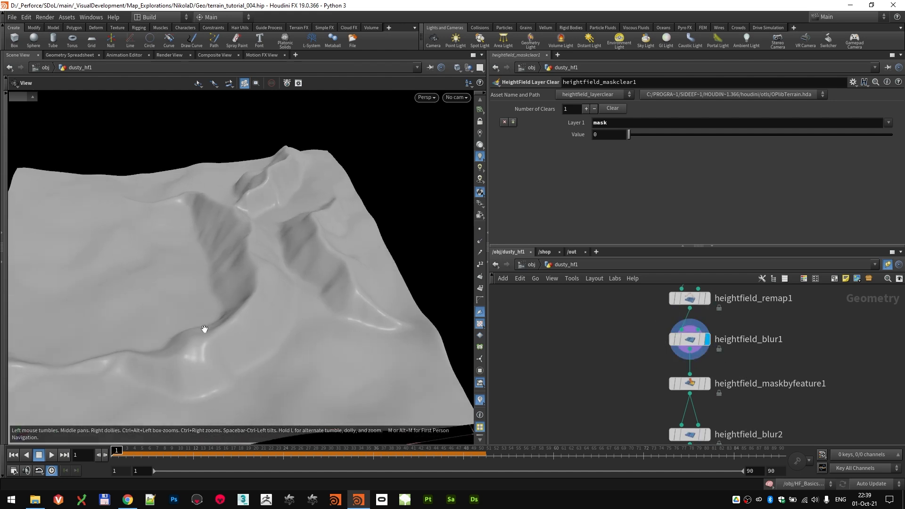
middle_click_drag(778, 386, 774, 342)
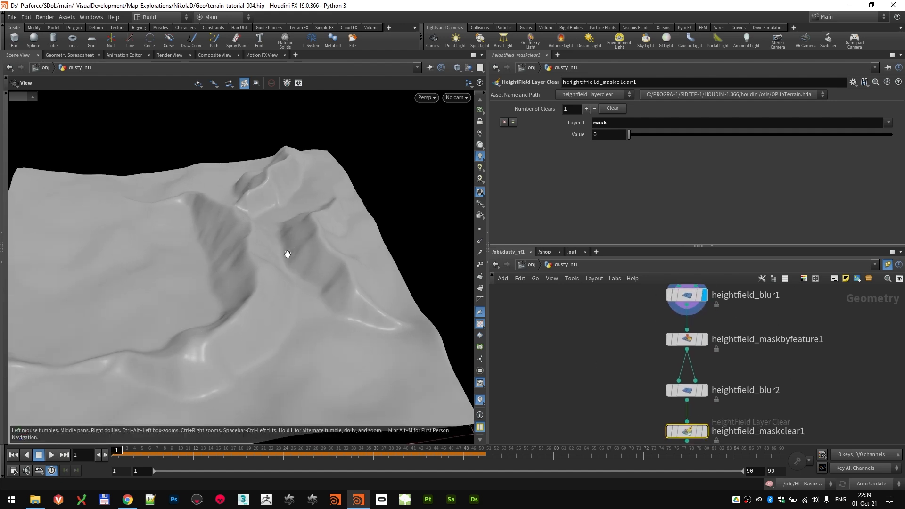
left_click(704, 340)
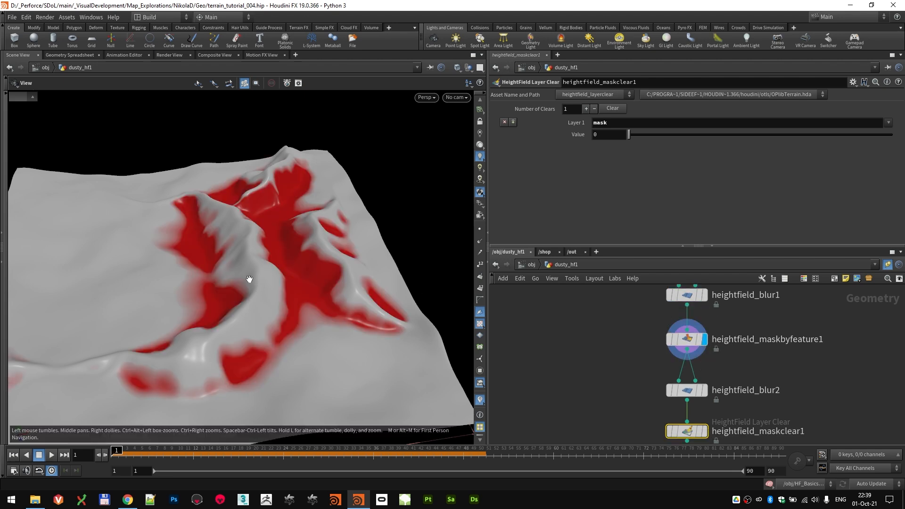
middle_click_drag(640, 382, 637, 341)
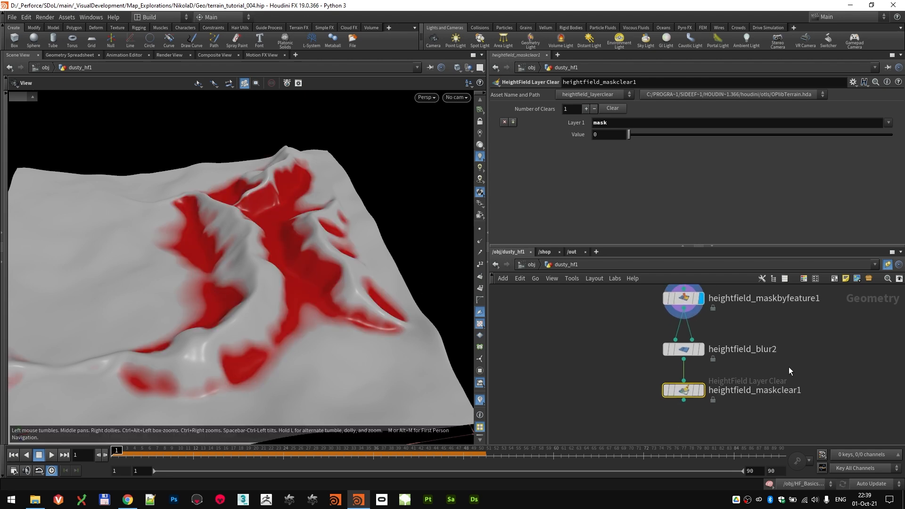
- Display heightfield_maskclear1 in the viewport and inspect the terrain from several angles
left_click(700, 388)
scroll(303, 331, "up", 5)
left_click_drag(304, 332, 275, 188)
left_click_drag(164, 257, 252, 311)
left_click_drag(338, 310, 300, 223)
left_click_drag(428, 299, 257, 283)
scroll(598, 382, "down", 2)
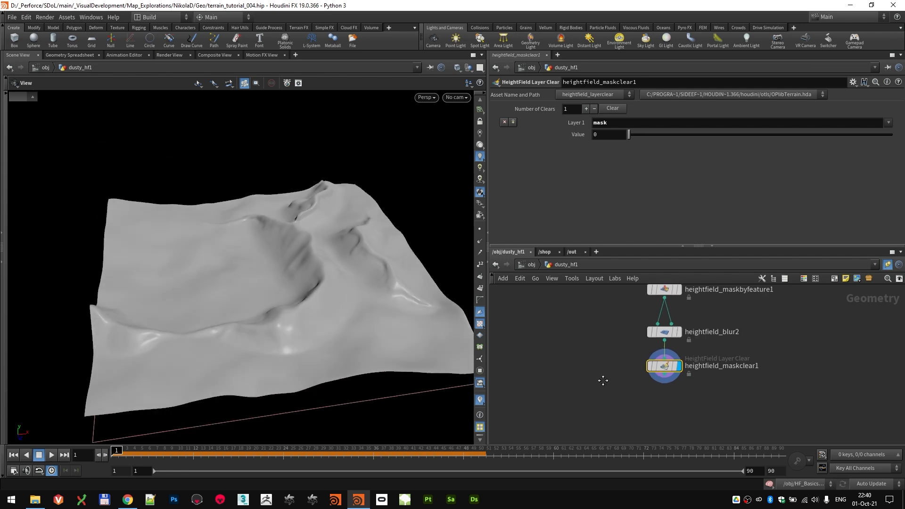
- Enclose the eight nodes from heightfield_distort1 to heightfield_maskclear1 in a network box titled BIG SHAPES
scroll(603, 381, "down", 2)
scroll(604, 379, "down", 4)
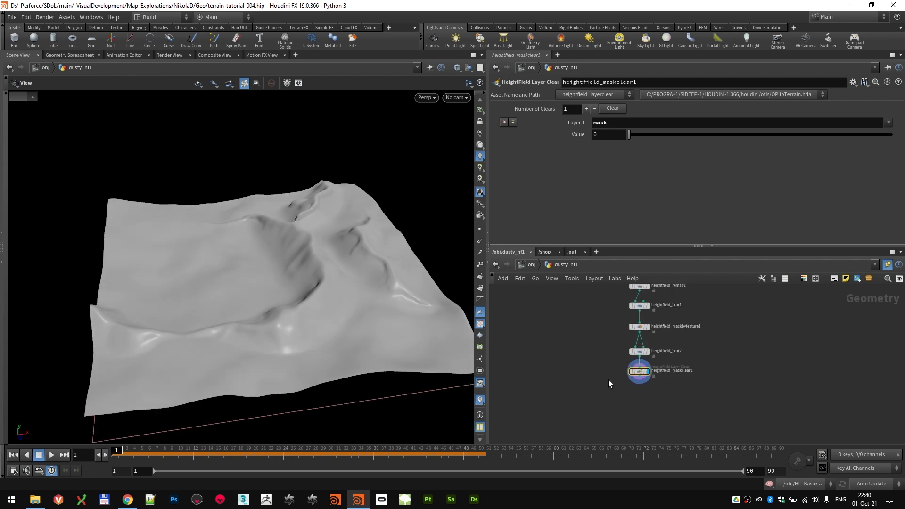
left_click_drag(301, 330, 325, 302)
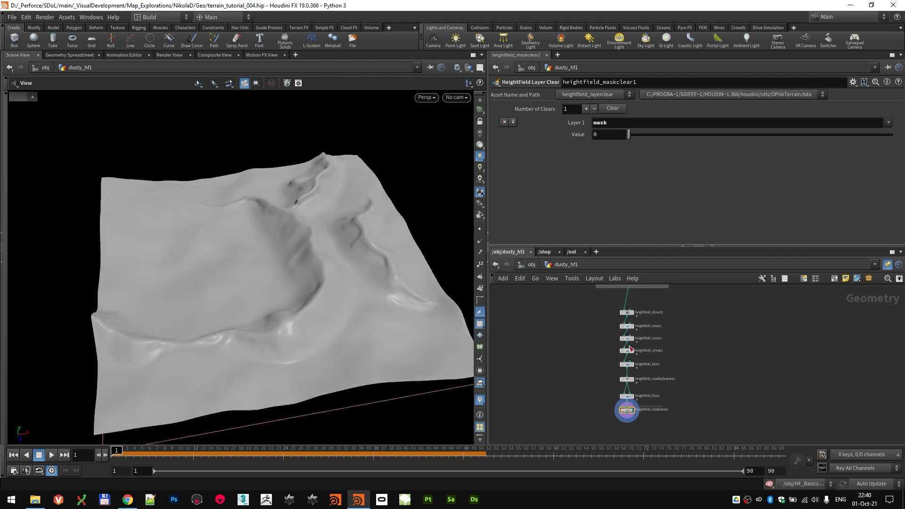
left_click_drag(679, 419, 578, 306)
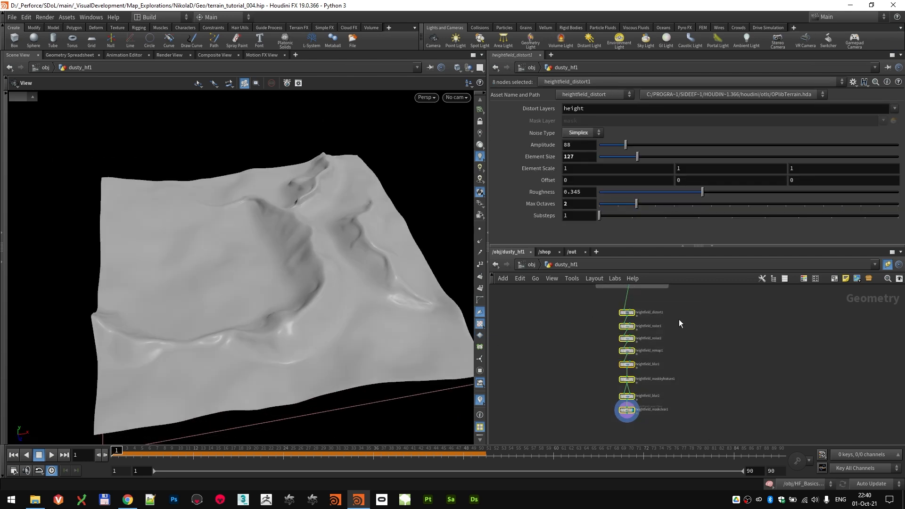
left_click(833, 281)
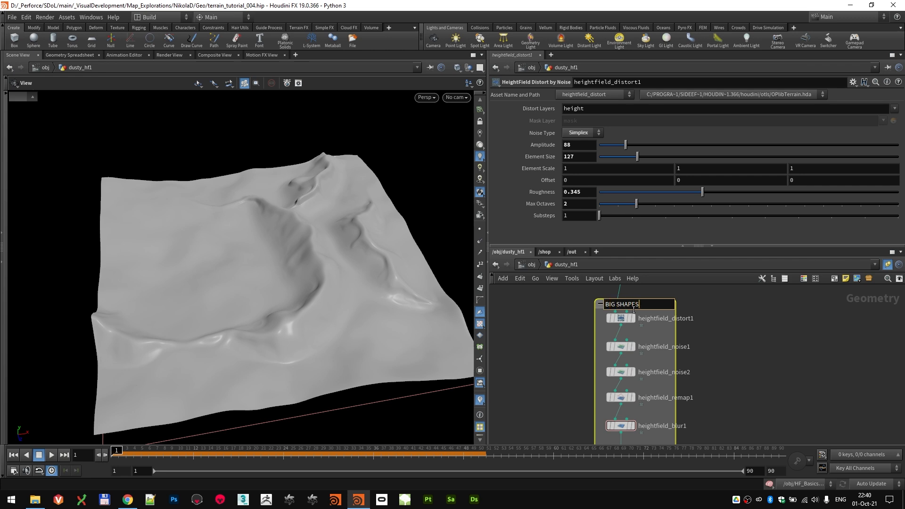
key("Return")
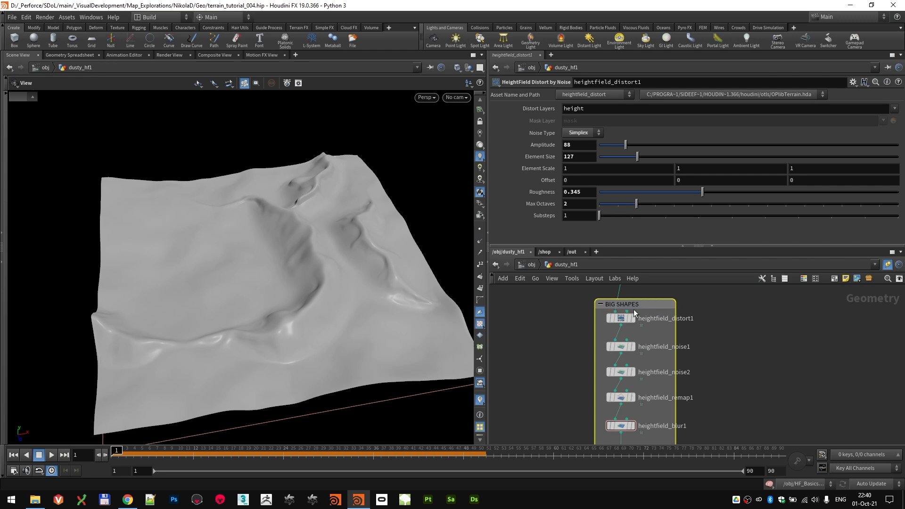
left_click_drag(405, 277, 322, 273)
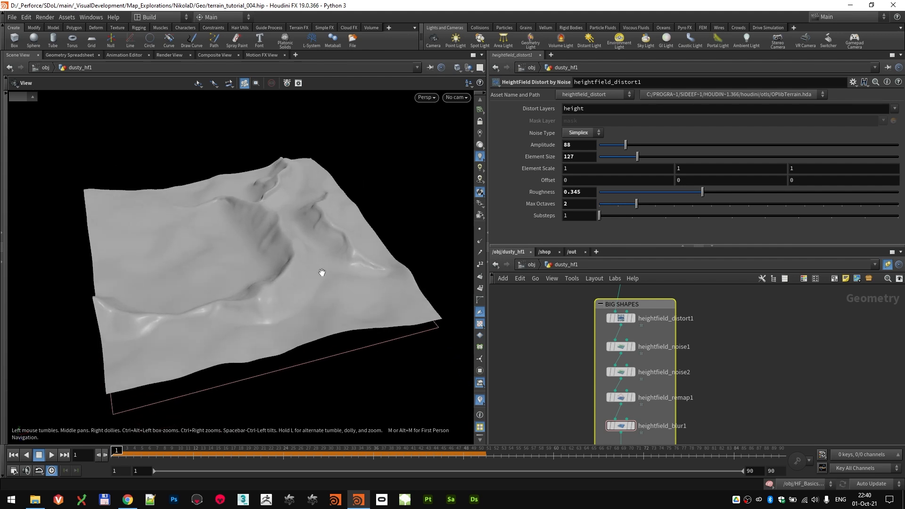
scroll(740, 371, "down", 3)
middle_click_drag(741, 371, 718, 341)
scroll(648, 386, "up", 2)
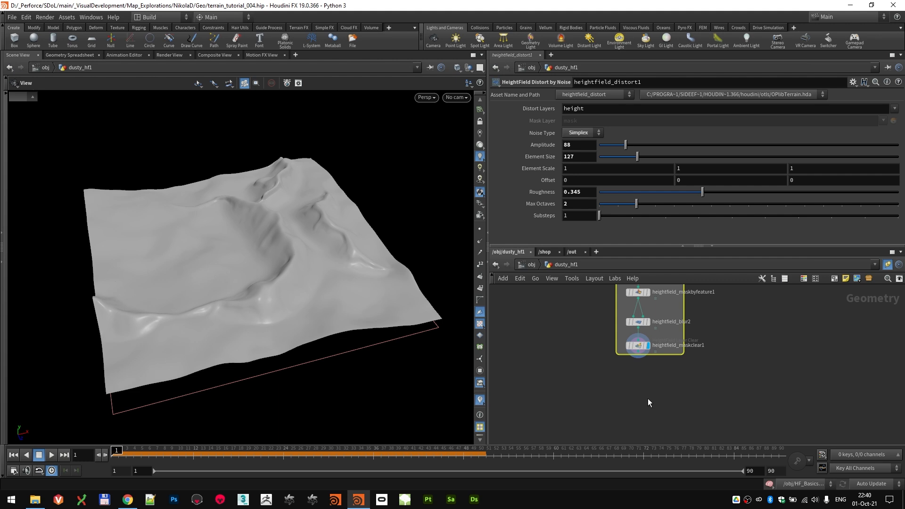
scroll(647, 393, "up", 3)
key("Tab")
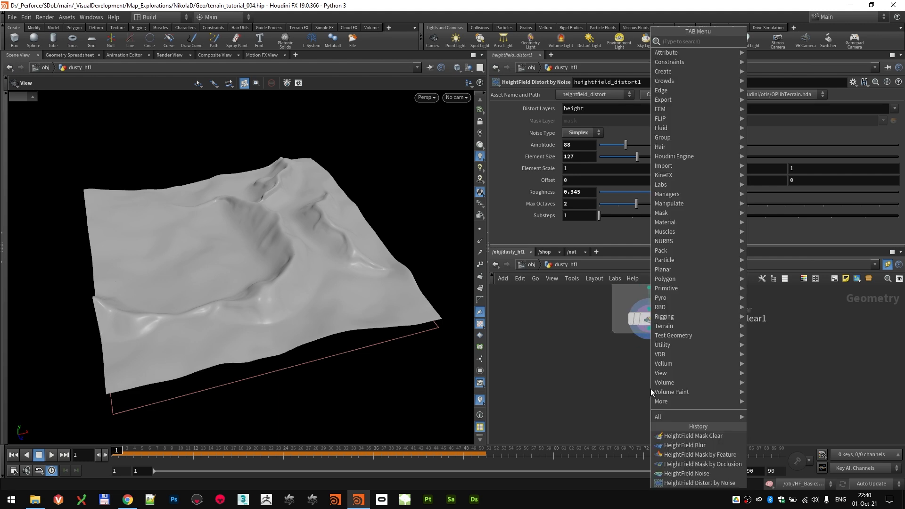
type("distr")
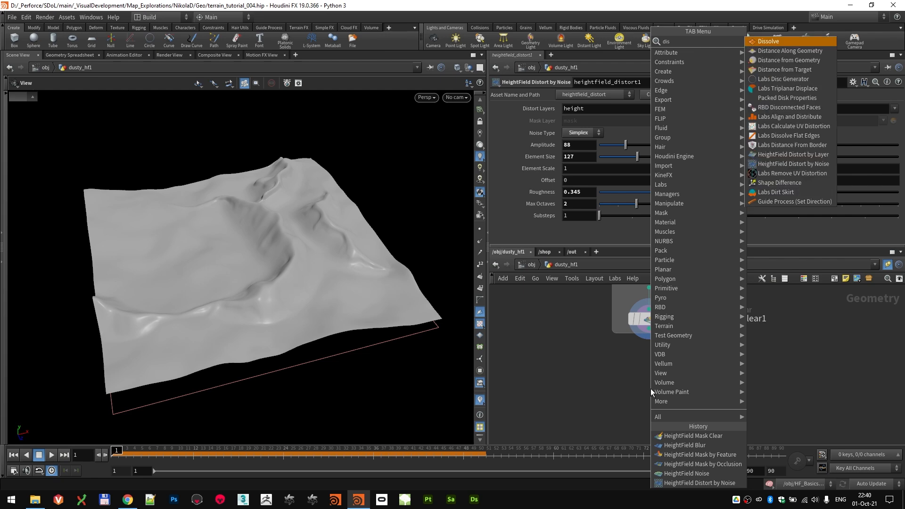
key("Escape")
- Add a HeightField Distort by Noise node below the BIG SHAPES box, connected to heightfield_maskclear1 and displayed in the viewport
scroll(655, 380, "up", 2)
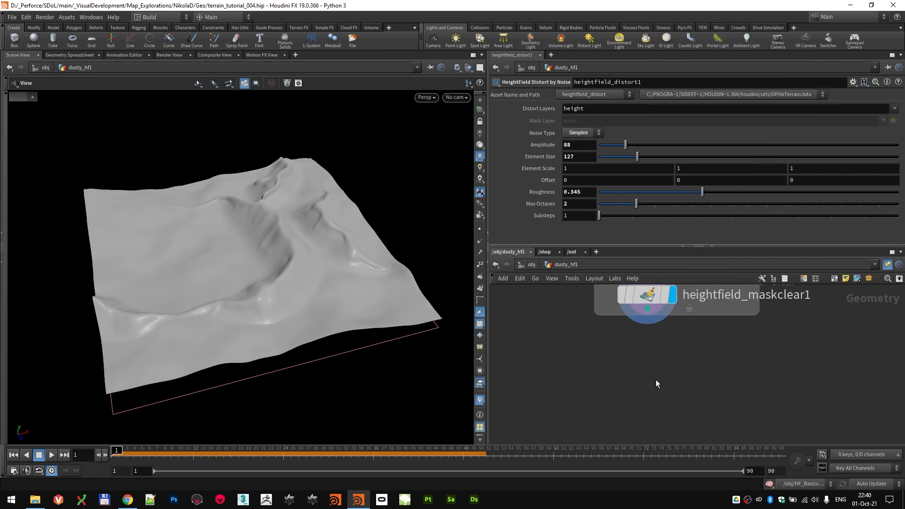
key("Tab")
type("hf dis")
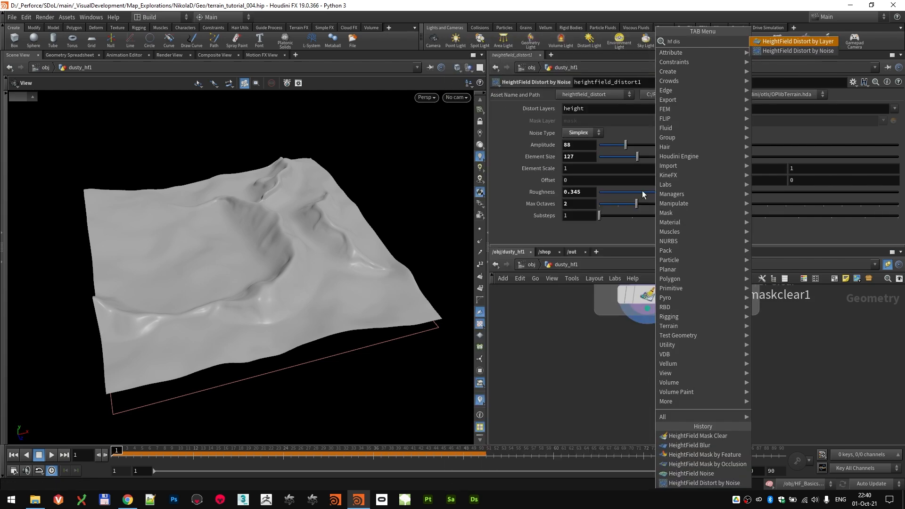
left_click(800, 51)
left_click(646, 374)
left_click(646, 320)
left_click(636, 365)
left_click(673, 378)
scroll(263, 287, "up", 4)
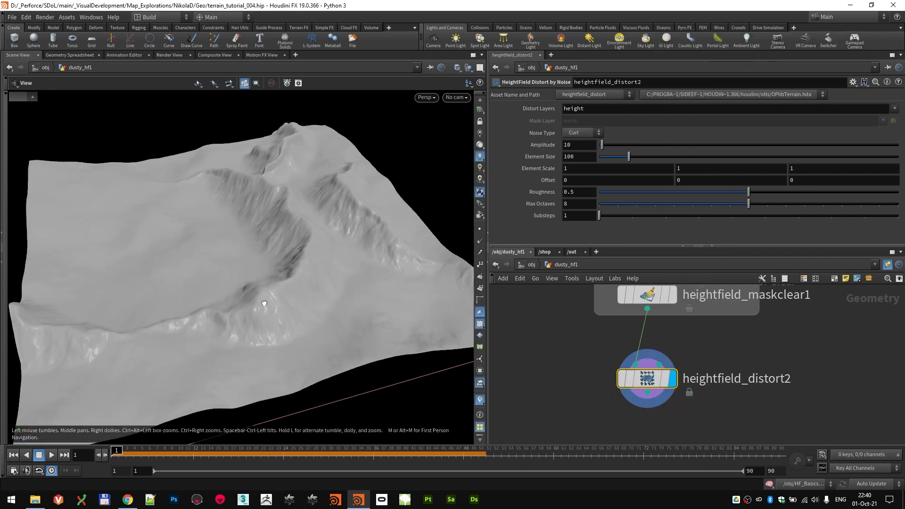
- Set the noise type of heightfield_distort2 to Simplex and its amplitude to 293
scroll(262, 286, "up", 5)
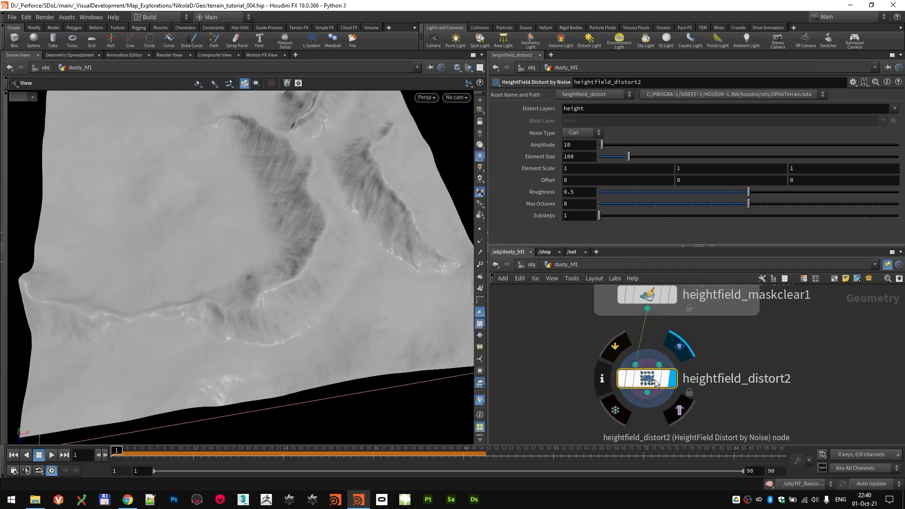
scroll(764, 392, "down", 3)
left_click_drag(680, 346, 683, 361)
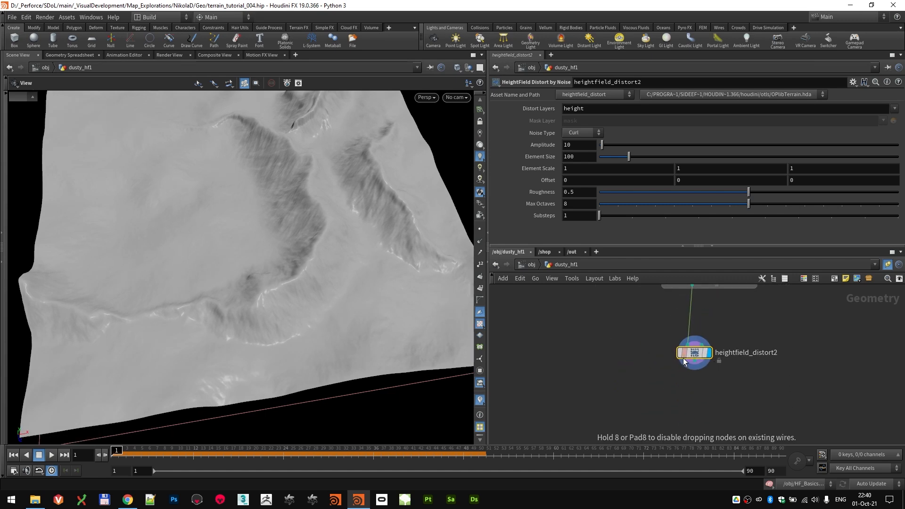
left_click(581, 132)
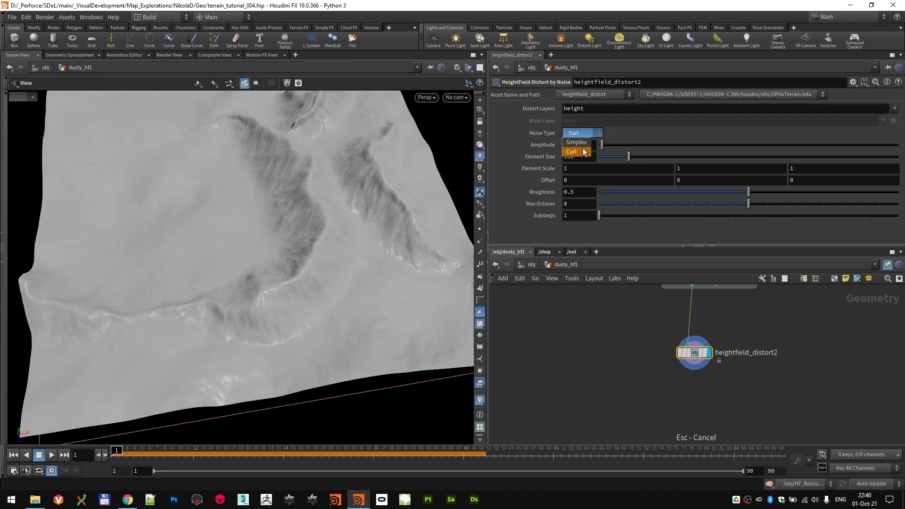
left_click(577, 142)
double_click(579, 146)
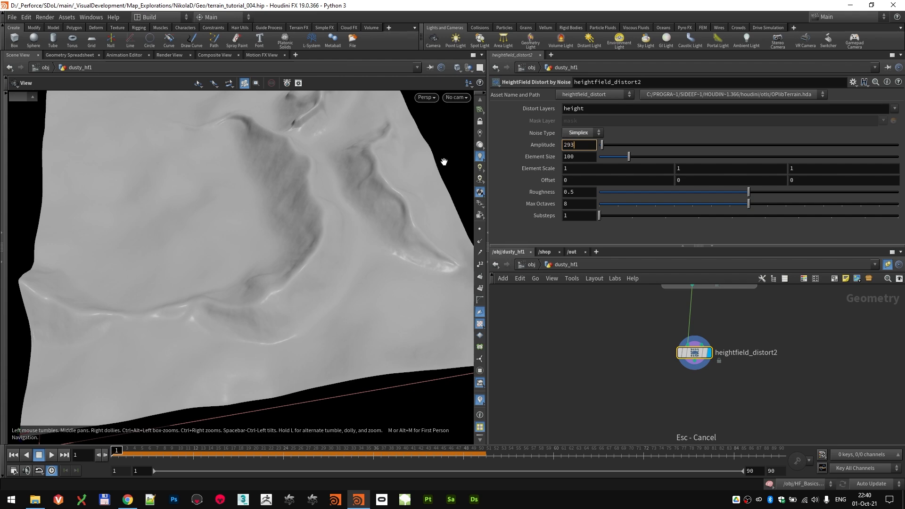
key("Return")
- Set the element size of heightfield_distort2 to 264 and its substeps to 2
double_click(587, 156)
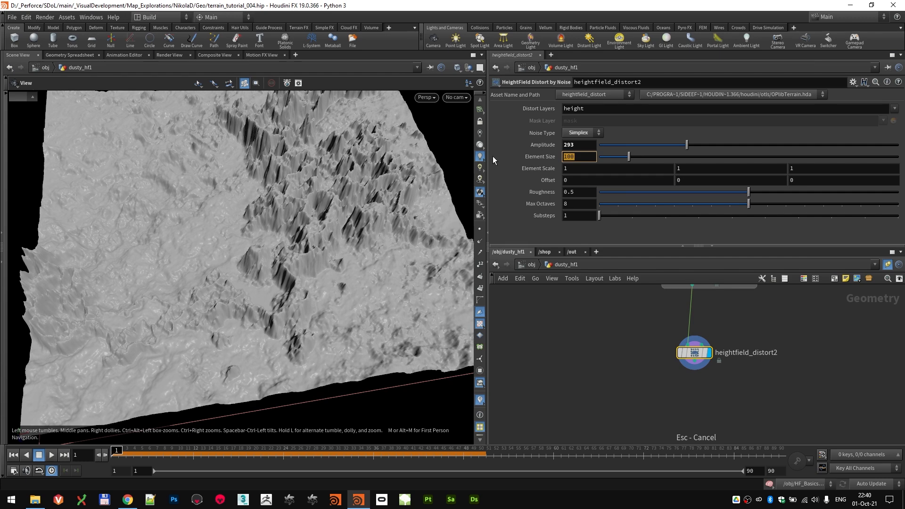
type("264")
key("Return")
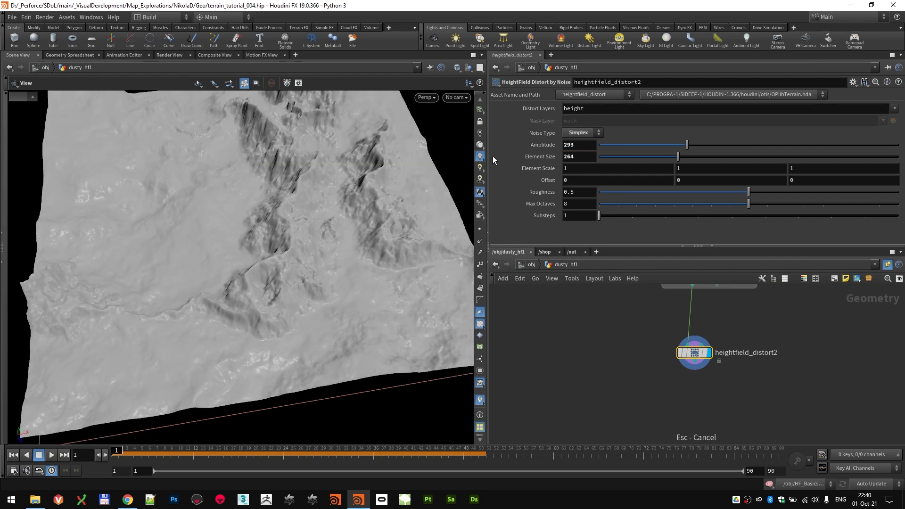
left_click(632, 215)
left_click_drag(302, 264, 343, 215)
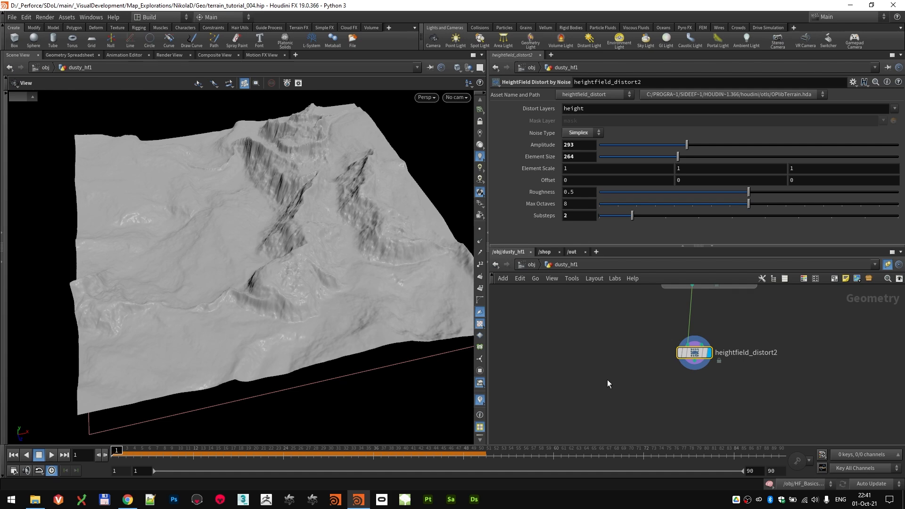
- Add a HeightField Erode node directly below heightfield_distort2, connected to it and displayed in the viewport
middle_click_drag(604, 381, 688, 383)
key("Tab")
type("erd")
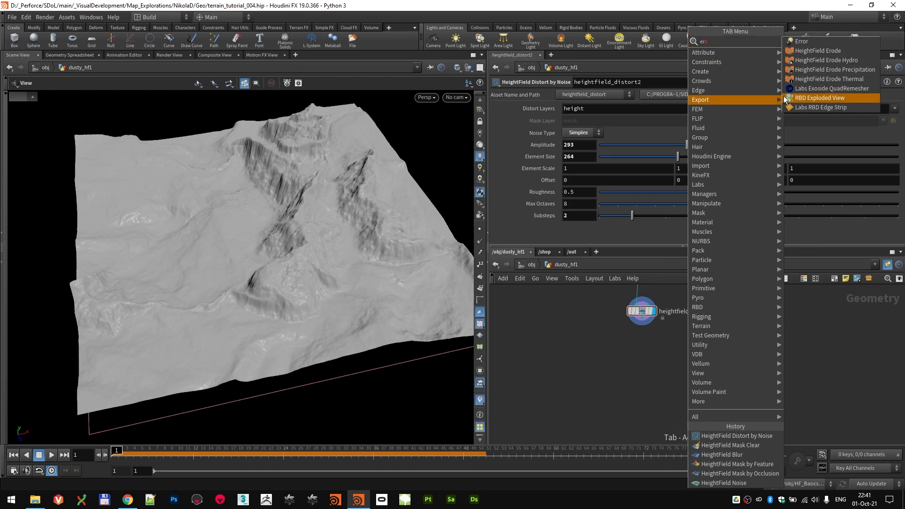
left_click(829, 51)
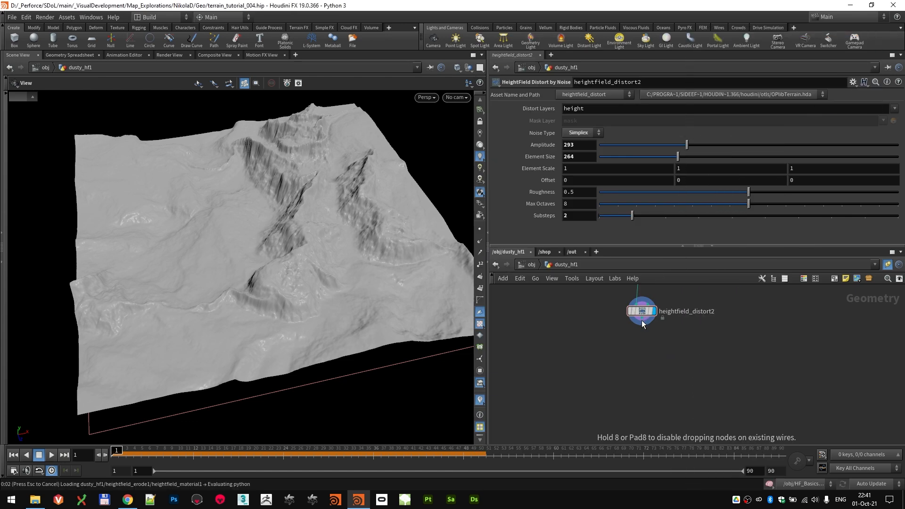
left_click(701, 361)
left_click(716, 362)
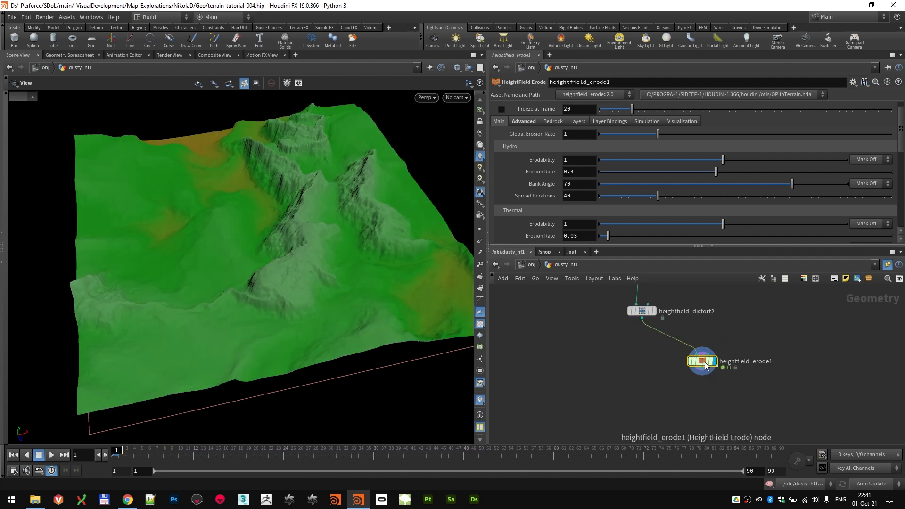
left_click_drag(705, 366, 650, 355)
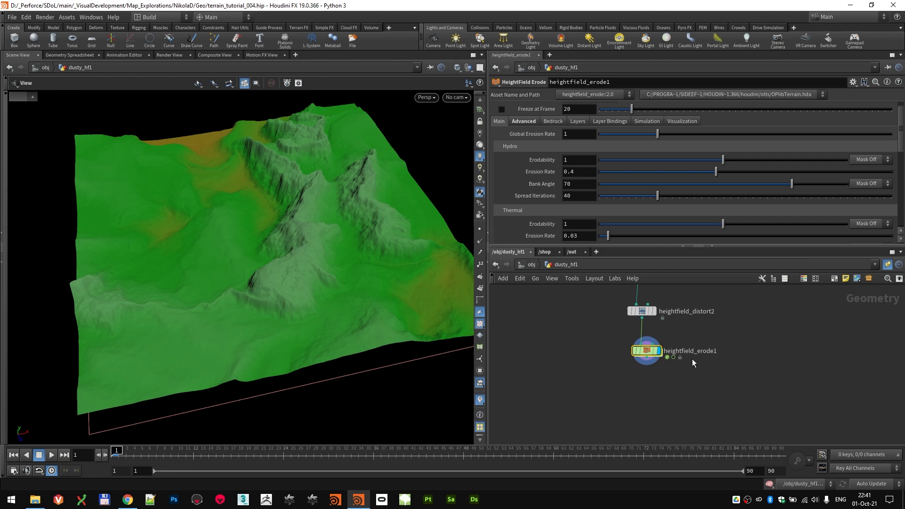
- Turn off the height colour visualization of heightfield_erode1 and inspect the plain grey terrain
left_click(680, 121)
left_click(583, 134)
left_click_drag(313, 258, 284, 258)
left_click_drag(342, 259, 373, 287)
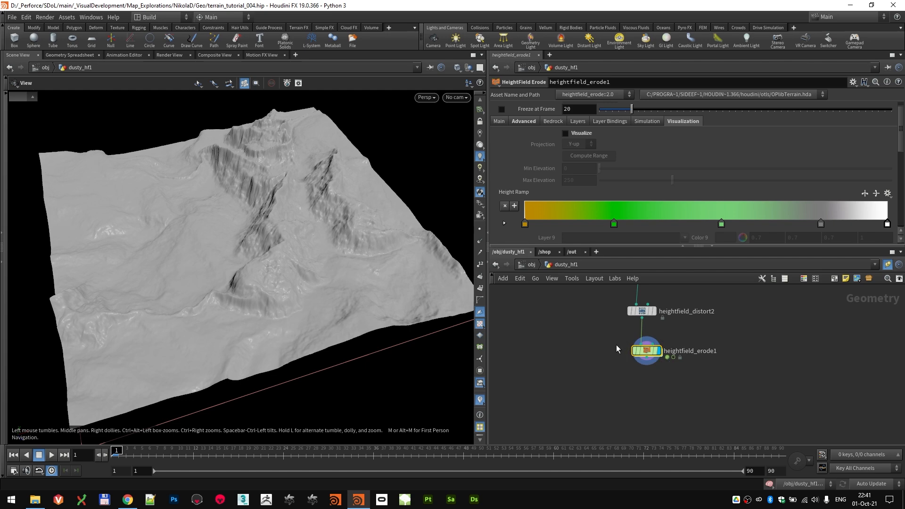
left_click_drag(595, 337, 672, 363)
- Freeze the output of heightfield_erode1 at frame 10
left_click(571, 113)
key("BackSpace")
key("BackSpace")
type("10")
key("Return")
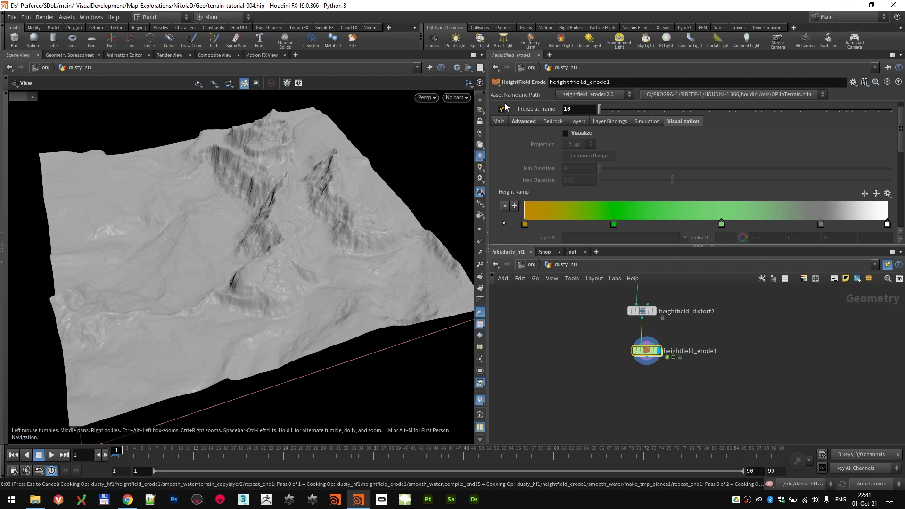
- Compare the terrain at heightfield_distort2 and heightfield_erode1, examining the eroded slopes up close from several angles
scroll(277, 208, "up", 3)
left_click_drag(277, 208, 311, 245)
scroll(299, 250, "up", 3)
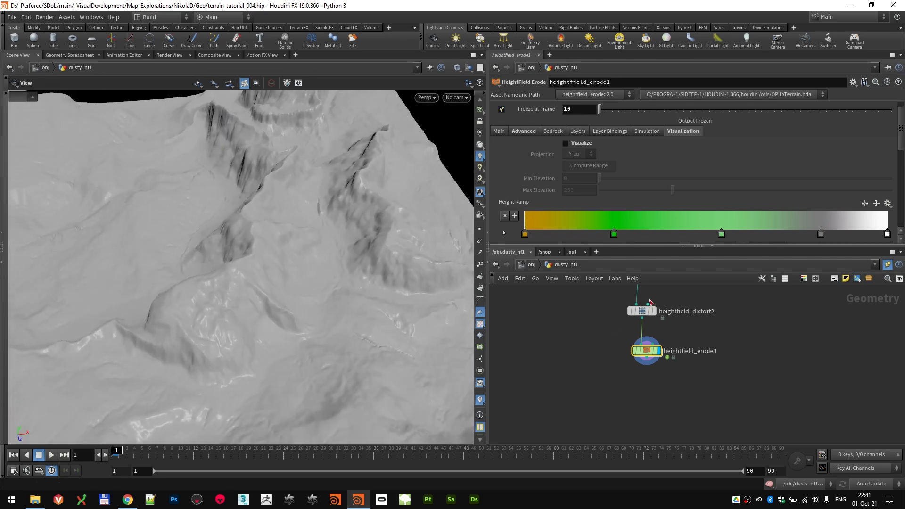
left_click(653, 311)
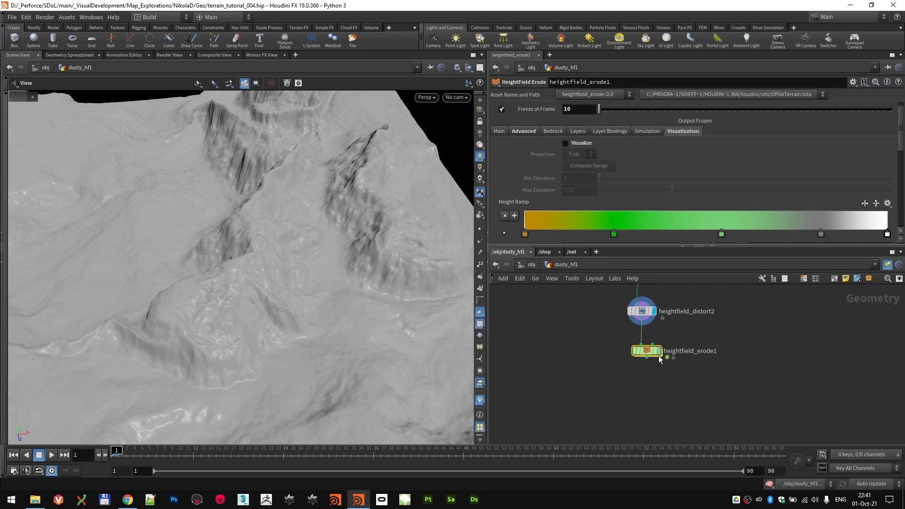
left_click(656, 351)
left_click_drag(321, 302, 263, 281)
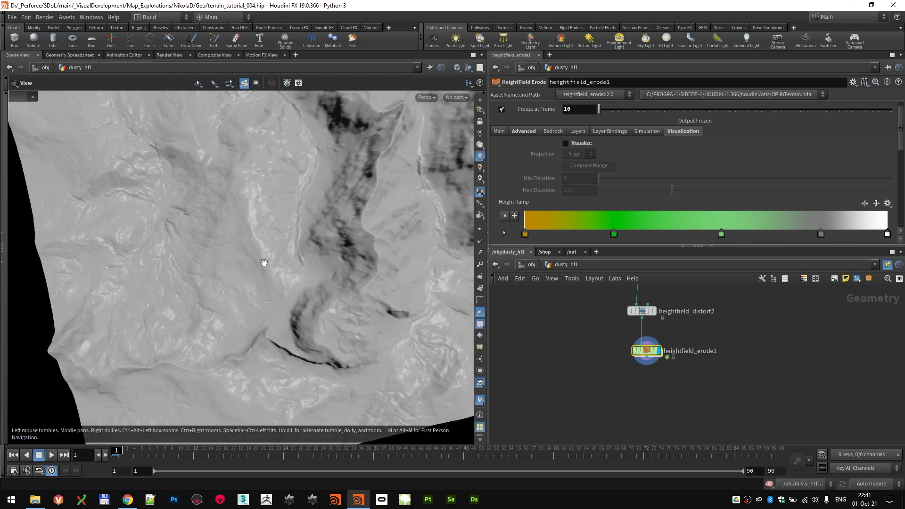
left_click_drag(397, 250, 272, 293)
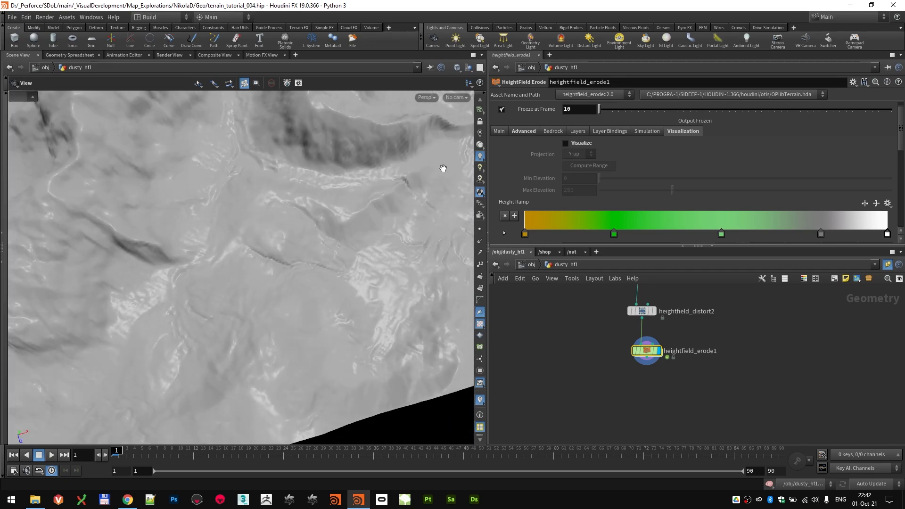
left_click_drag(250, 344, 330, 259)
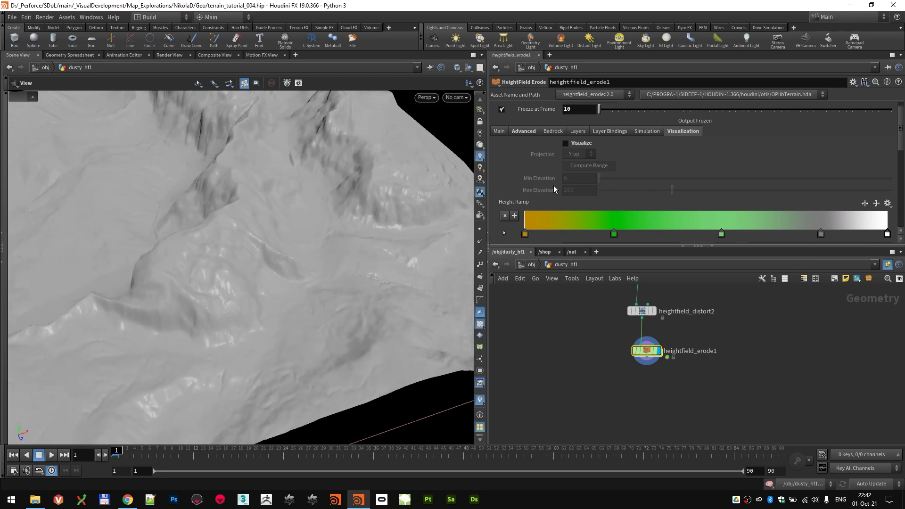
- Enable Post Smooth for the debris flow in heightfield_erode1's advanced settings and move the node closer to heightfield_distort2
left_click(524, 131)
scroll(506, 200, "down", 8)
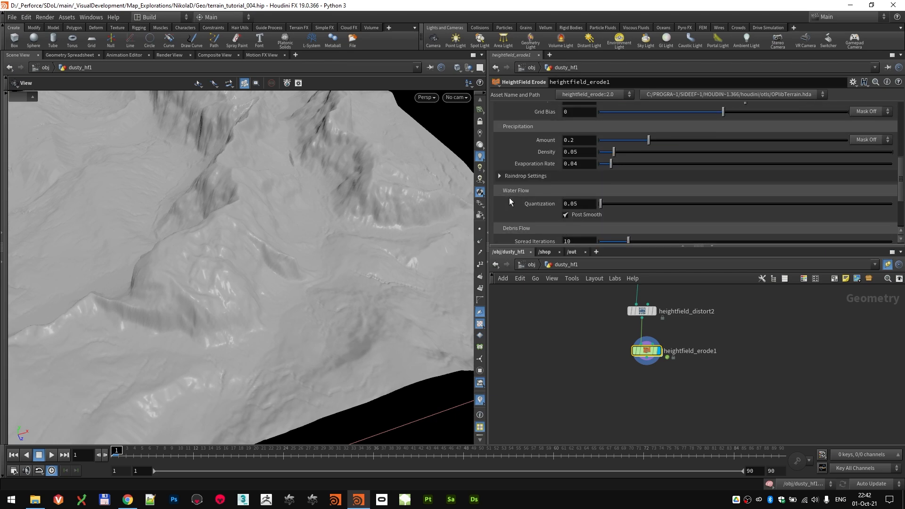
scroll(494, 198, "down", 1)
scroll(505, 191, "down", 1)
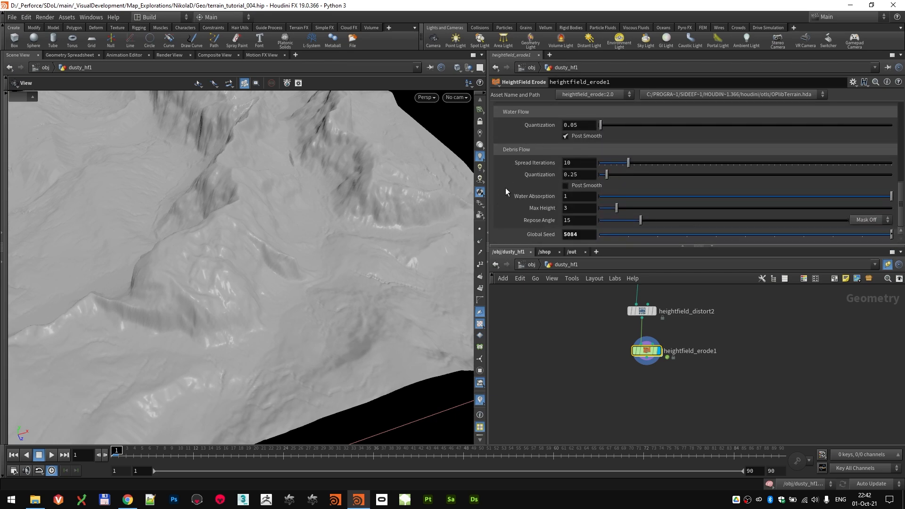
left_click(565, 185)
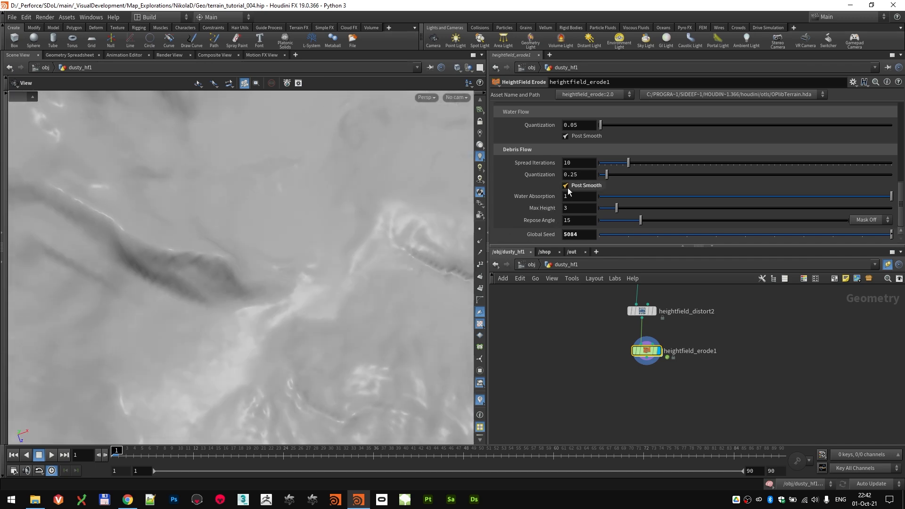
left_click(566, 187)
left_click(566, 186)
left_click_drag(243, 330, 430, 348)
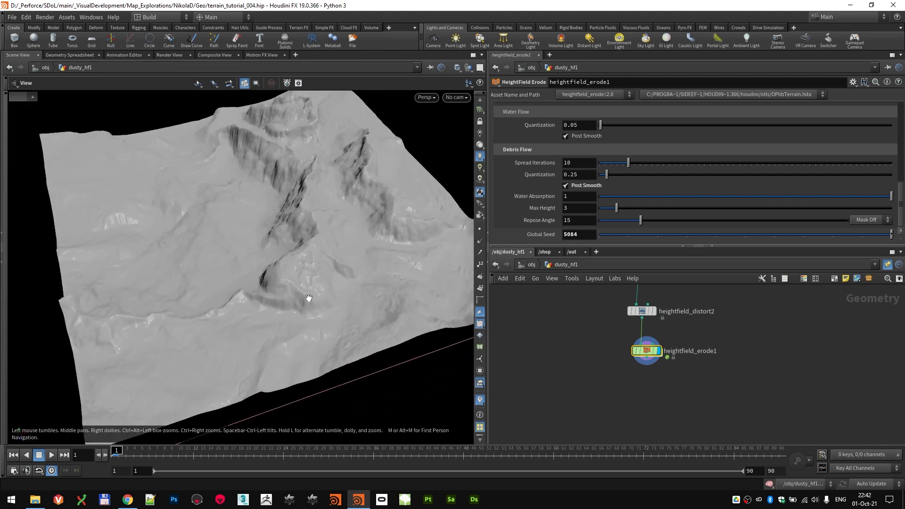
mouse_move(650, 351)
left_click_drag(650, 351, 640, 337)
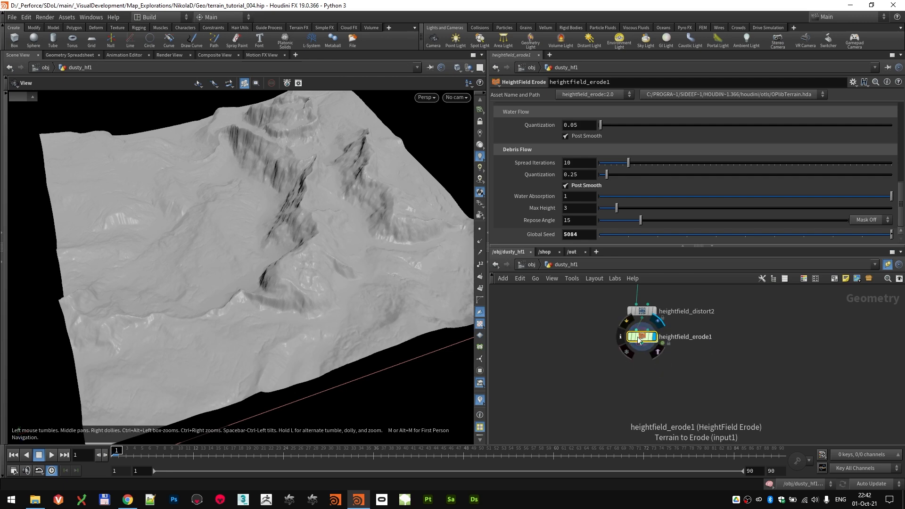
- Add a HeightField Resample node below and to the left of heightfield_erode1, connected to it and displayed in the viewport
key("Tab")
type("hf")
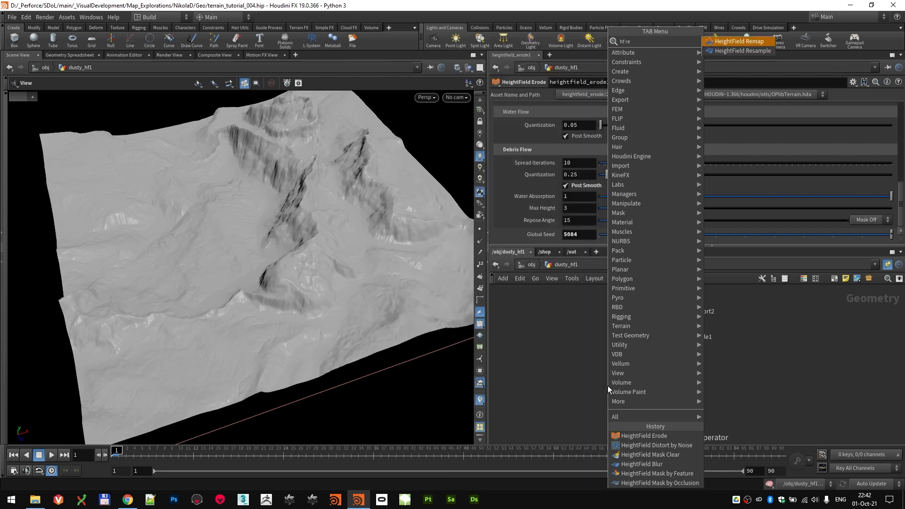
left_click(753, 53)
left_click(626, 372)
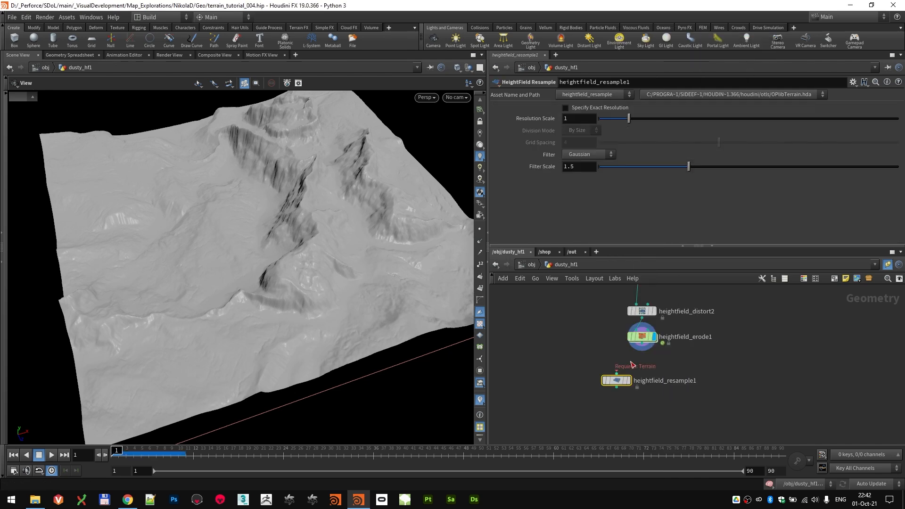
left_click_drag(633, 380, 607, 380)
key("r")
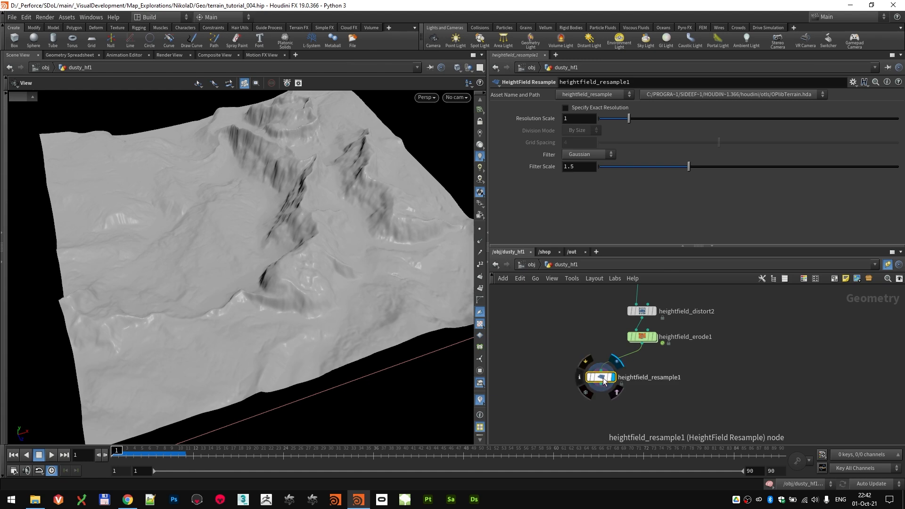
scroll(349, 259, "up", 6)
scroll(353, 274, "down", 6)
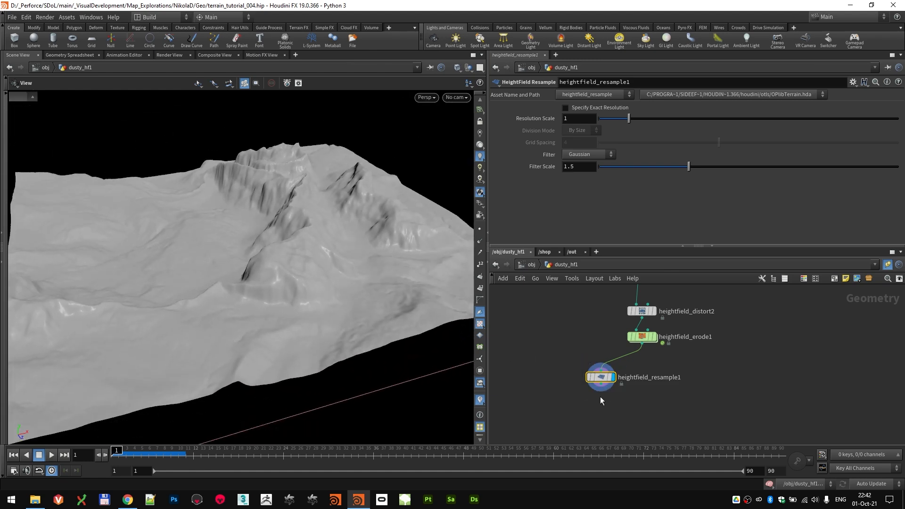
scroll(580, 372, "up", 1)
left_click_drag(608, 382, 603, 382)
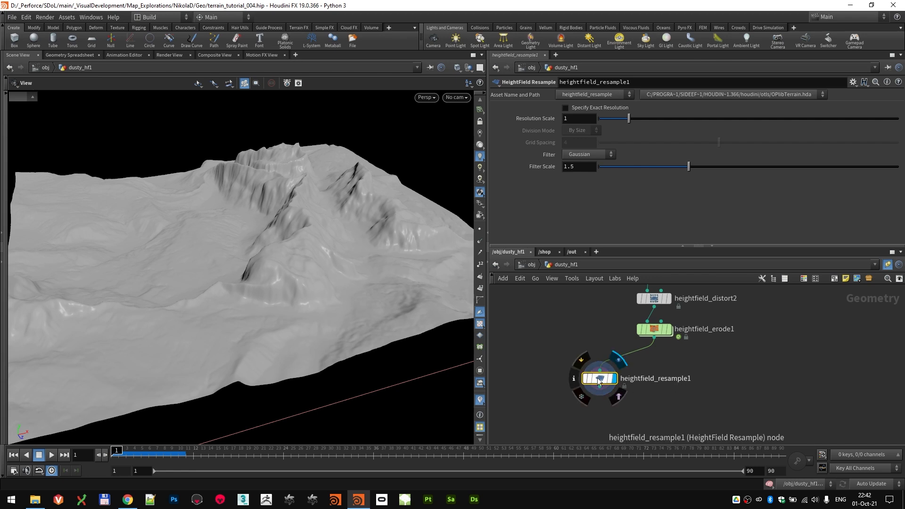
mouse_move(615, 381)
left_click_drag(615, 383, 598, 378)
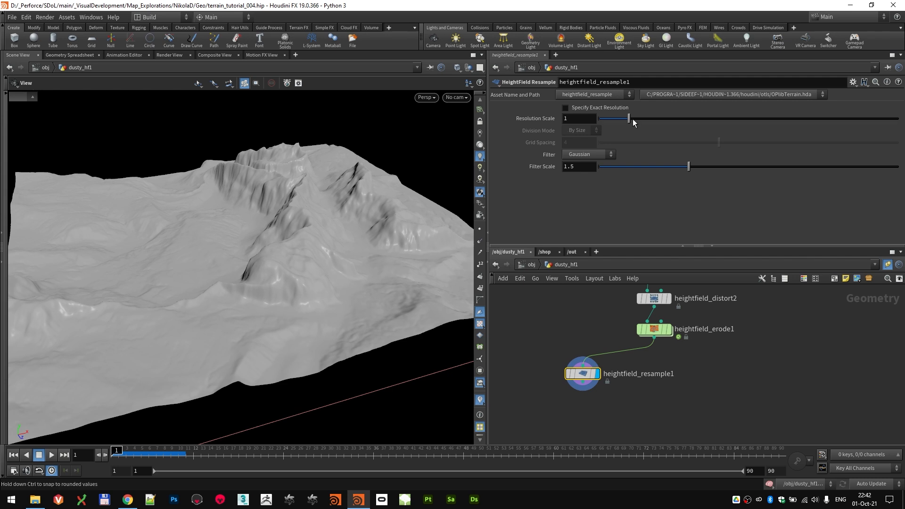
- Give heightfield_resample1 an exact resolution with division mode By Axis and 2048 grid samples
left_click(566, 107)
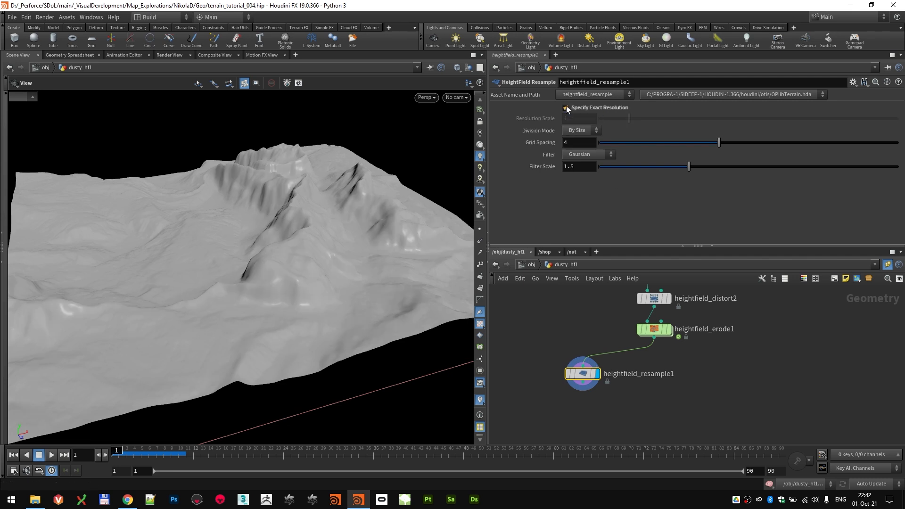
left_click(588, 131)
left_click(583, 148)
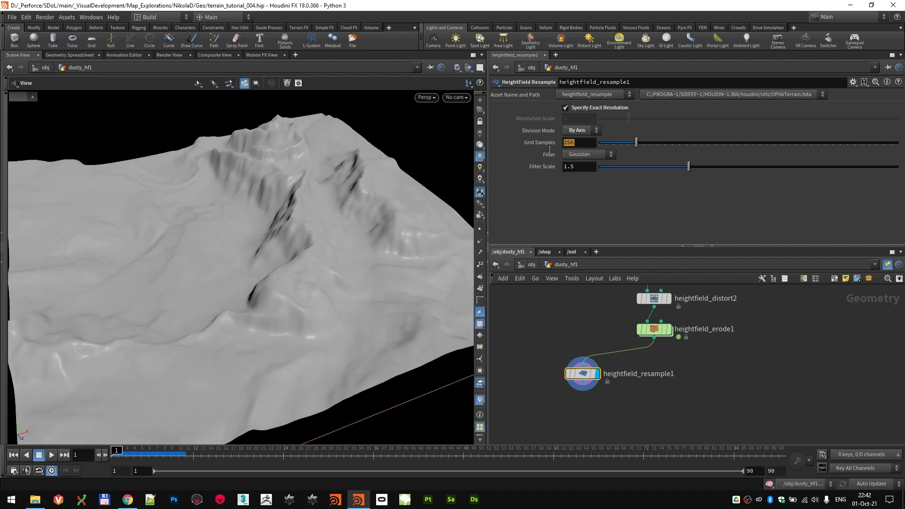
left_click_drag(578, 143, 560, 145)
type("2048")
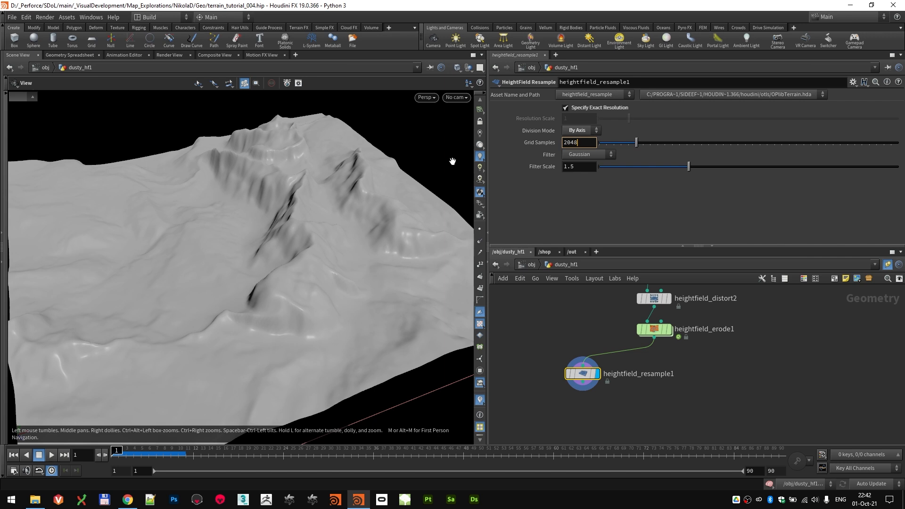
key("Return")
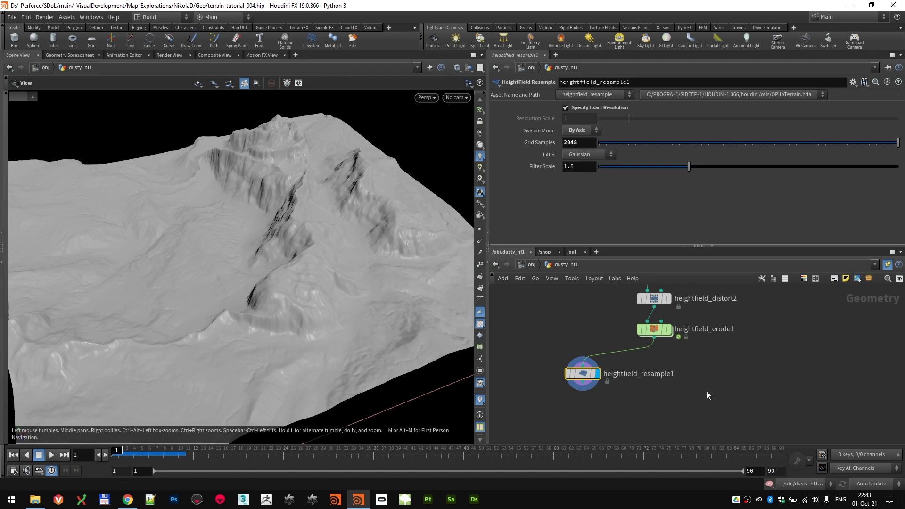
- Add a HeightField Mask by Feature node below and to the right of heightfield_erode1, connected to it and displayed in the viewport
key("Tab")
type("mask")
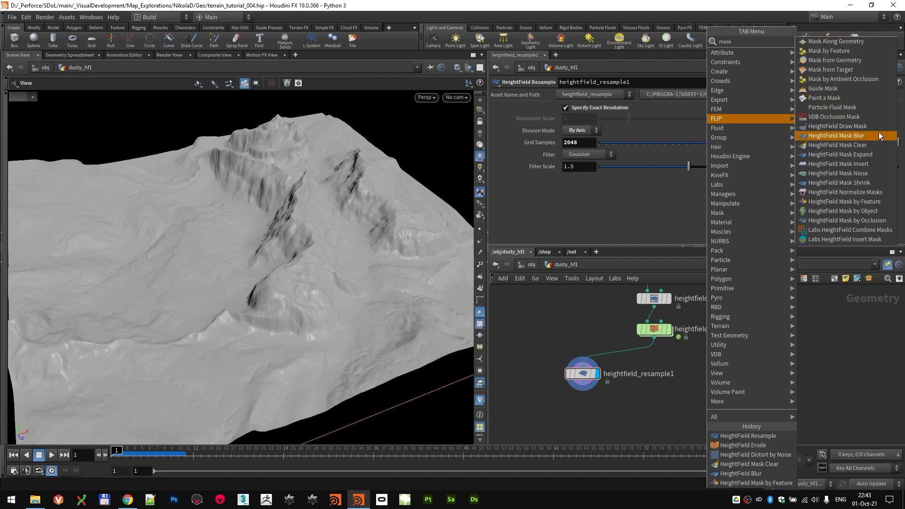
left_click(891, 177)
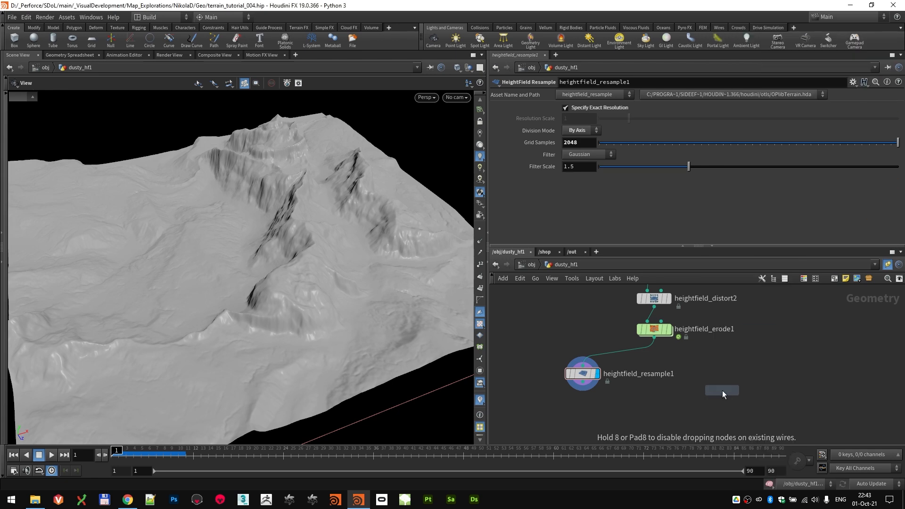
left_click(721, 390)
left_click(654, 336)
left_click(715, 366)
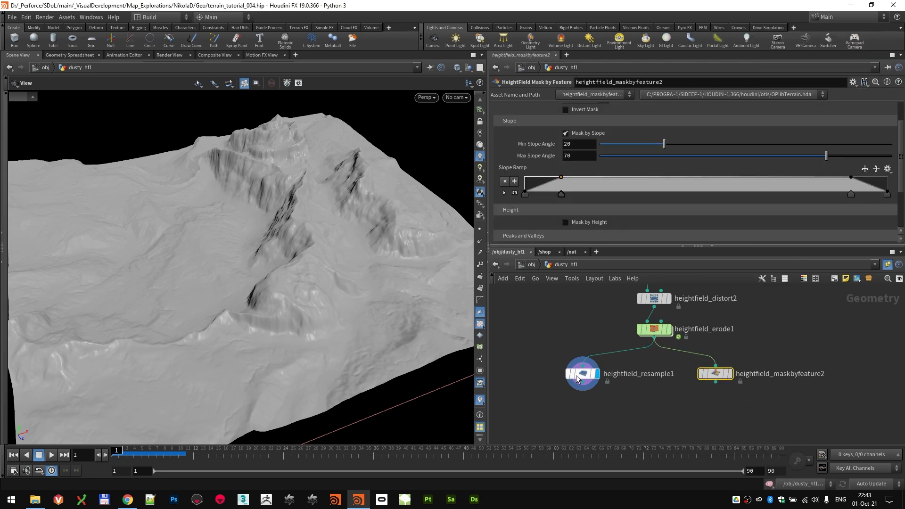
left_click(730, 374)
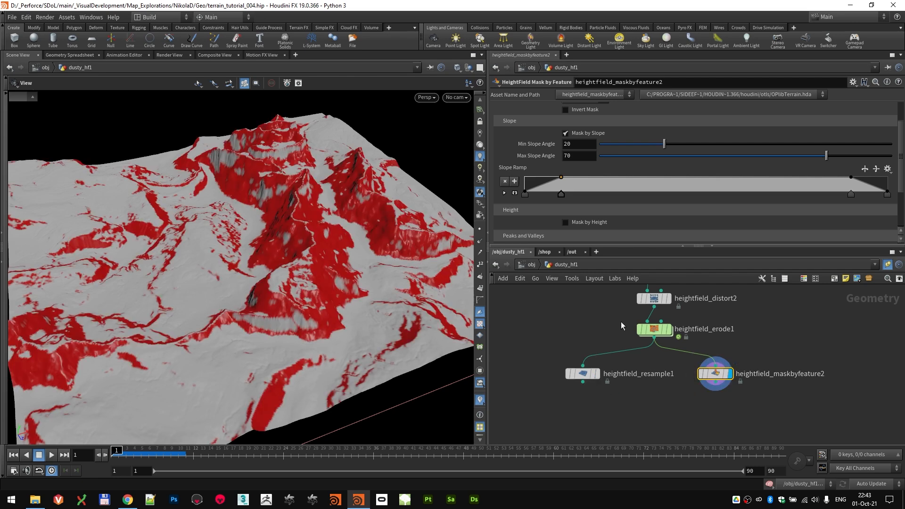
- Add a HeightField Distort by Noise node fed by heightfield_resample1, with heightfield_maskbyfeature2 wired into its mask input
mouse_move(644, 334)
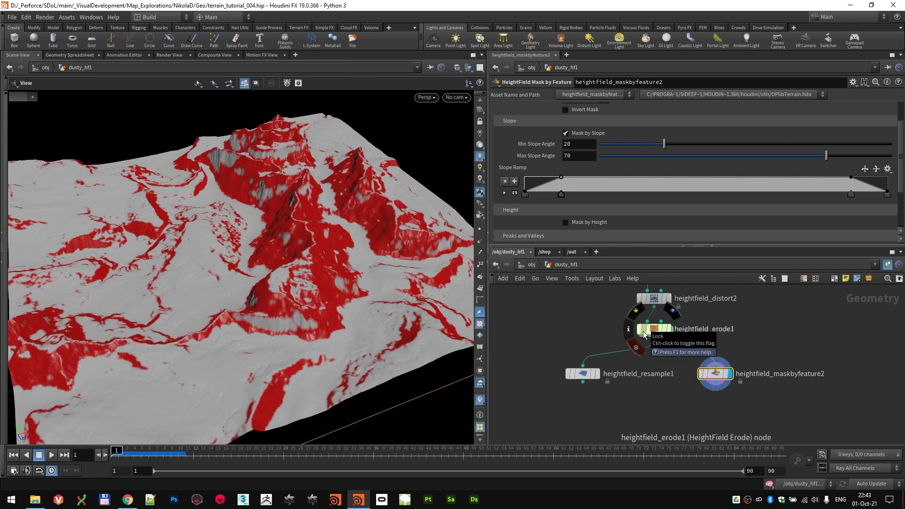
mouse_move(596, 376)
left_mouse_down()
mouse_move(617, 377)
mouse_move(602, 377)
left_mouse_up()
left_click_drag(726, 375, 708, 374)
key("Tab")
type("hfd")
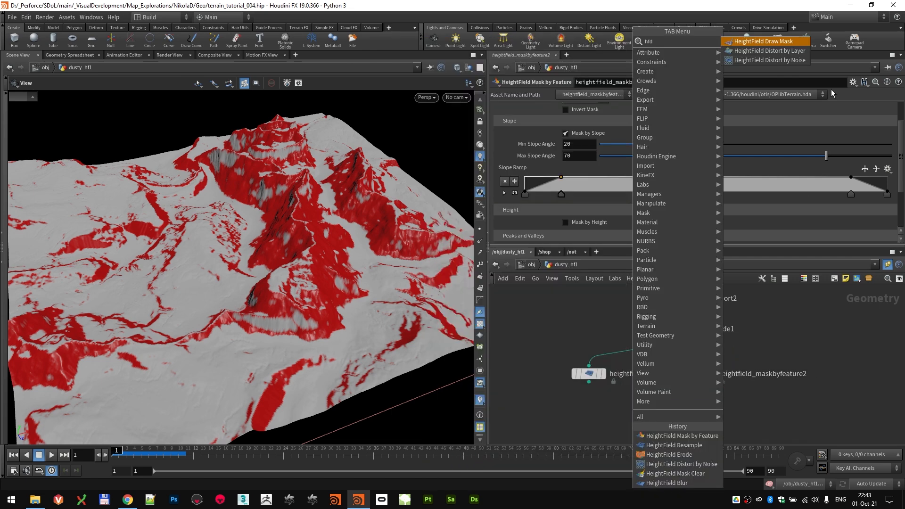
left_click(785, 59)
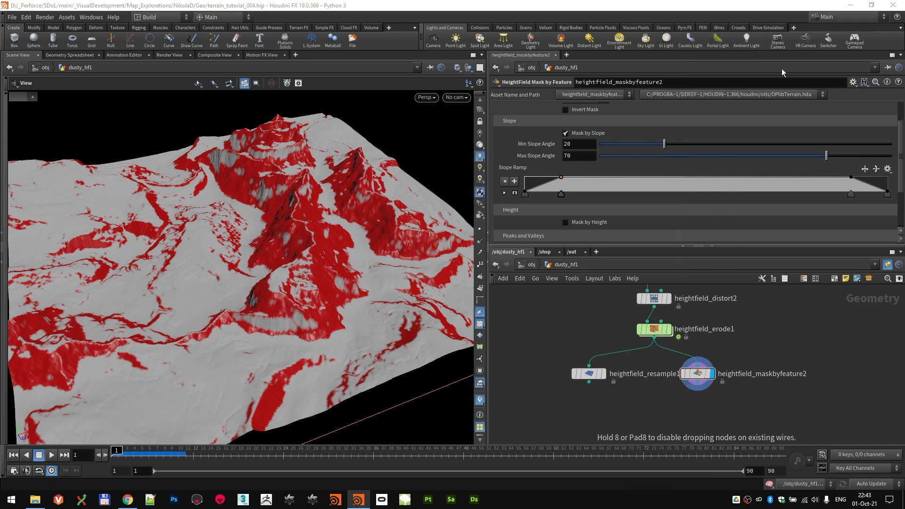
left_click(607, 421)
left_click_drag(588, 373, 597, 367)
left_click_drag(607, 413, 647, 415)
left_click_drag(696, 373, 652, 405)
left_click_drag(645, 369, 630, 371)
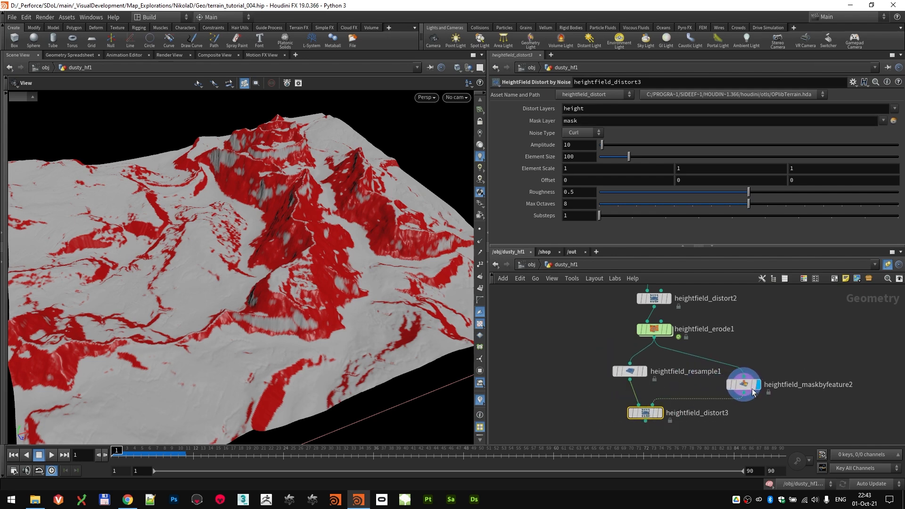
- Switch heightfield_maskbyfeature2 from masking by slope to masking by height, using the computed height range
left_click(743, 386)
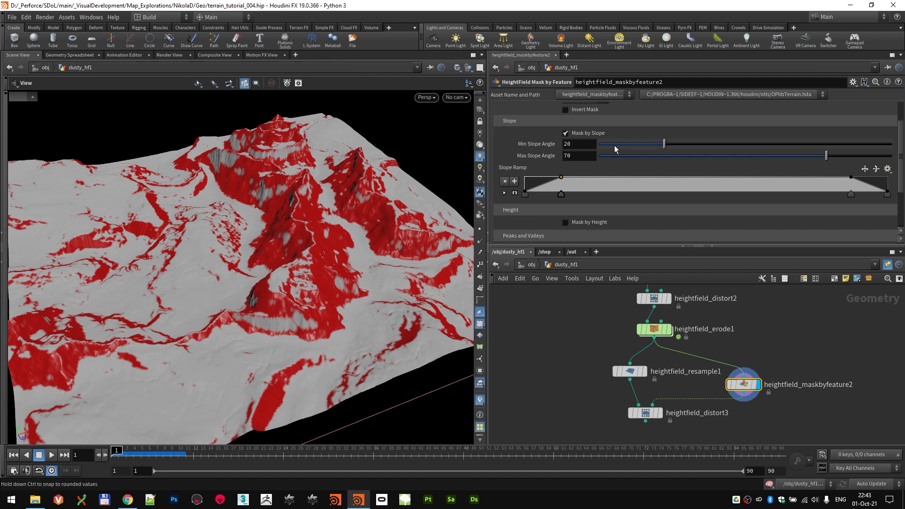
left_click(565, 133)
left_click(583, 158)
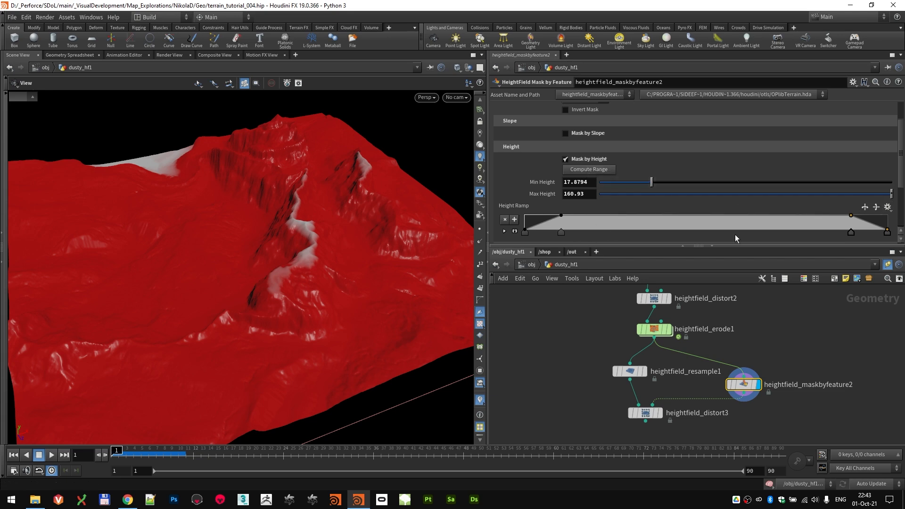
mouse_move(337, 267)
left_mouse_down()
mouse_move(373, 256)
mouse_move(327, 259)
mouse_move(339, 264)
left_mouse_up()
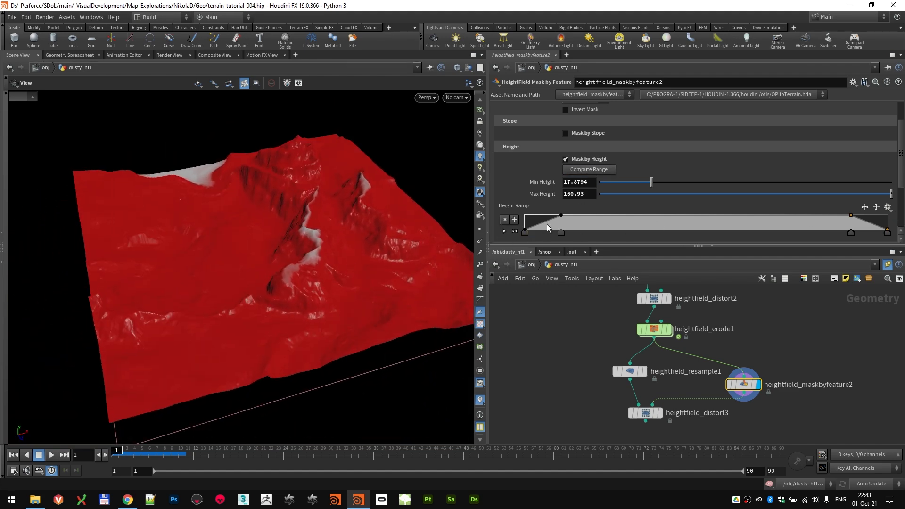
- Delete the two points at the high end of heightfield_maskbyfeature2's height ramp
left_click(524, 232)
left_click(850, 234)
left_click(886, 232, "ctrl")
left_click(850, 232, "ctrl")
scroll(586, 217, "down", 2)
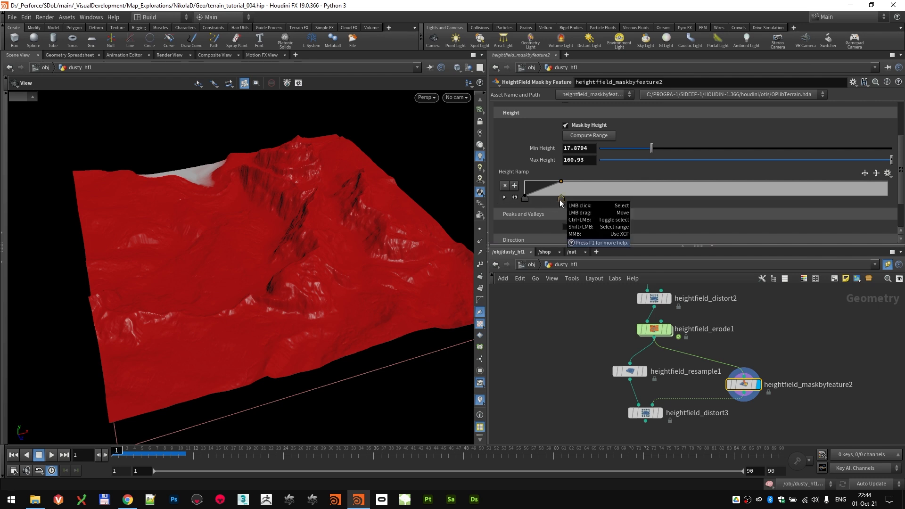
- Move the height ramp's second point to about 0.46 and set the first point's position to 0.15
left_click_drag(564, 198, 692, 198)
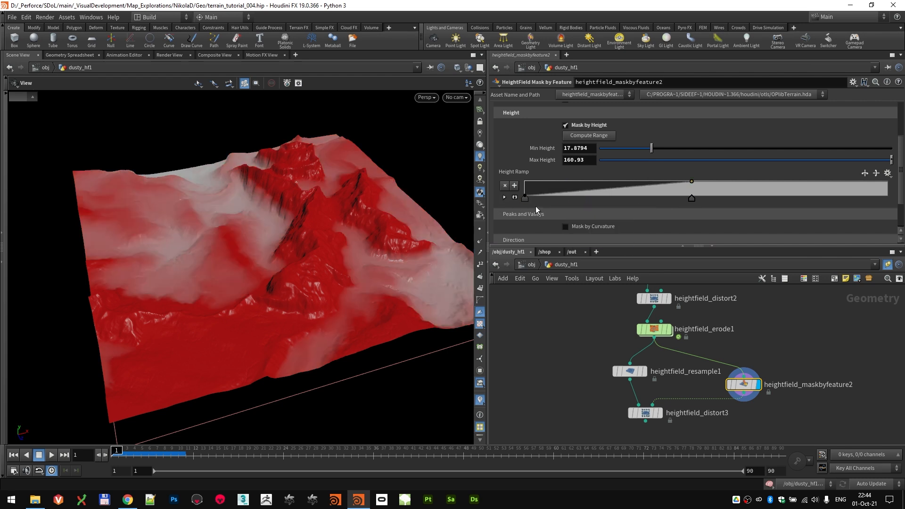
left_click_drag(523, 201, 619, 202)
left_click(504, 197)
scroll(604, 171, "down", 2)
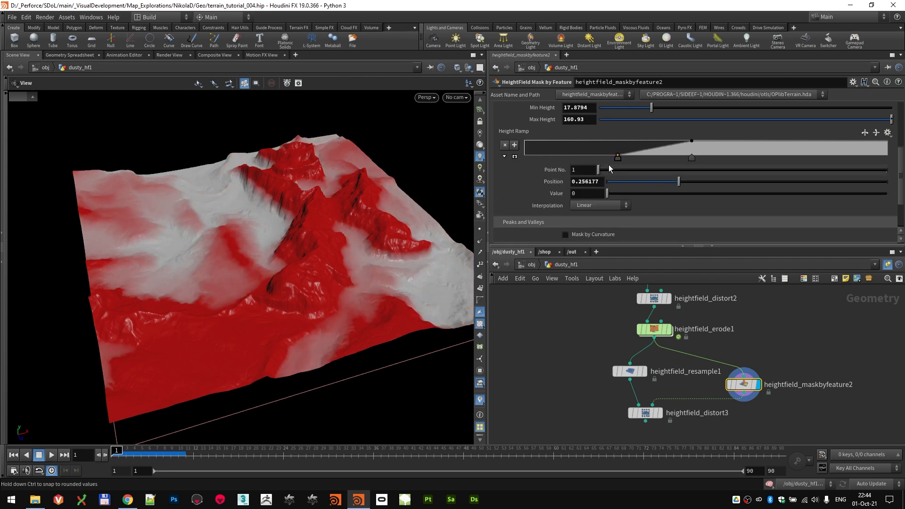
double_click(585, 182)
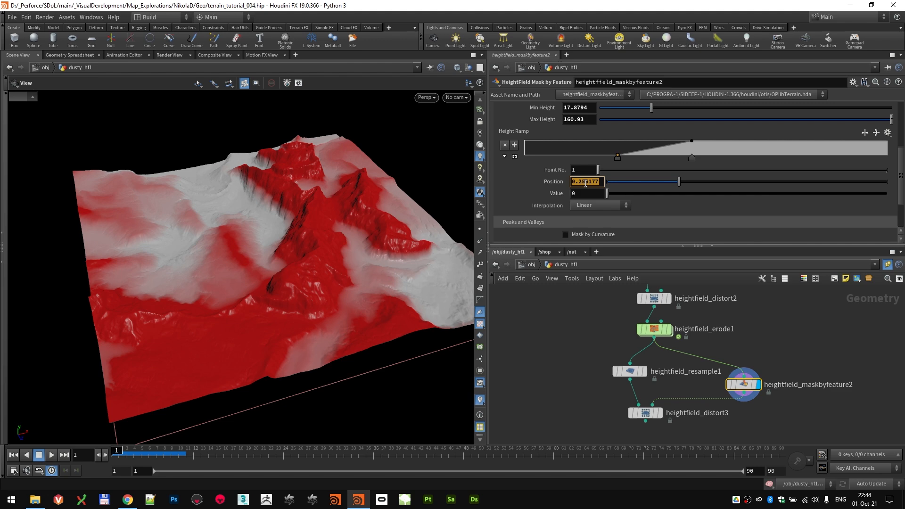
type(".15")
key("Return")
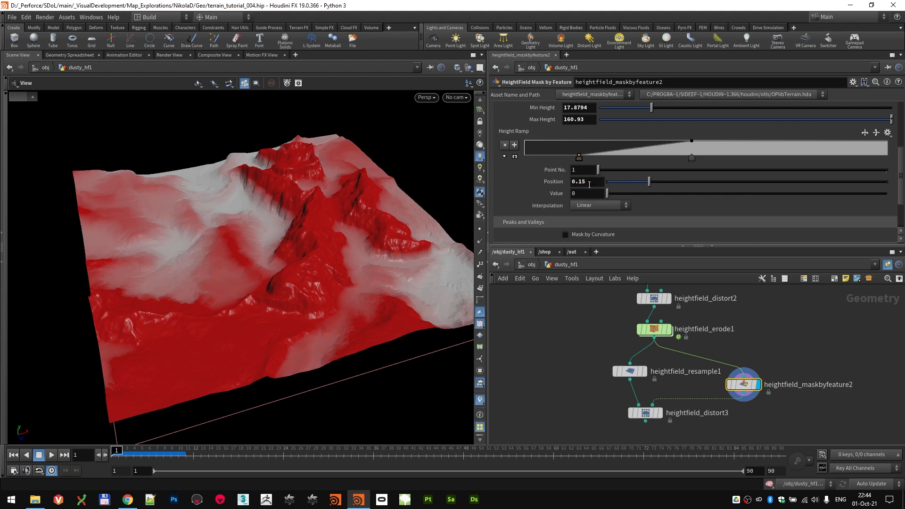
- Set the position of the height ramp's second point to 0.33
left_click(692, 157)
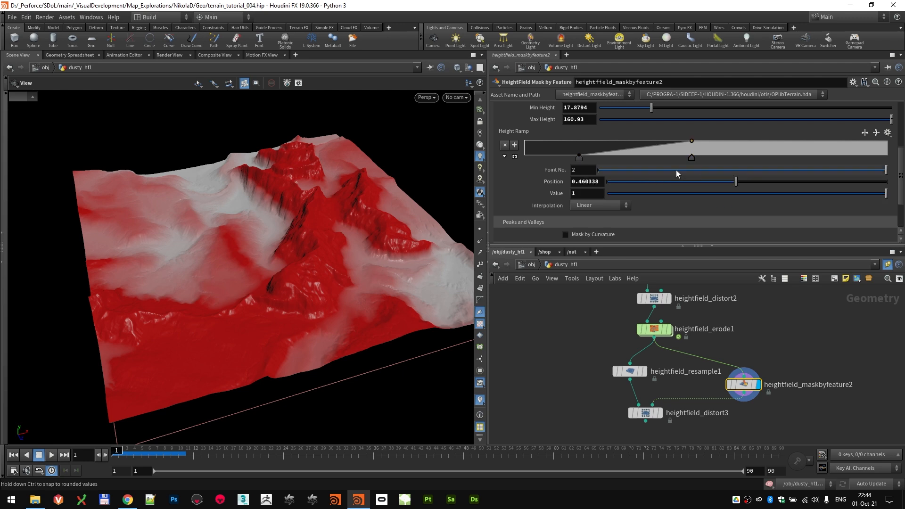
left_click(580, 182)
type("0.33")
key("Return")
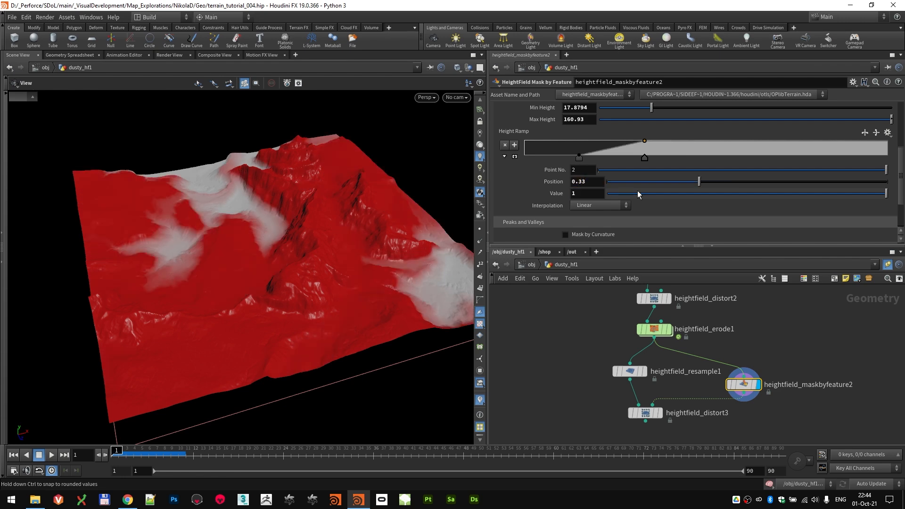
- Examine the height mask's coverage of the peaks and low valleys from several angles
left_click_drag(284, 247, 343, 308)
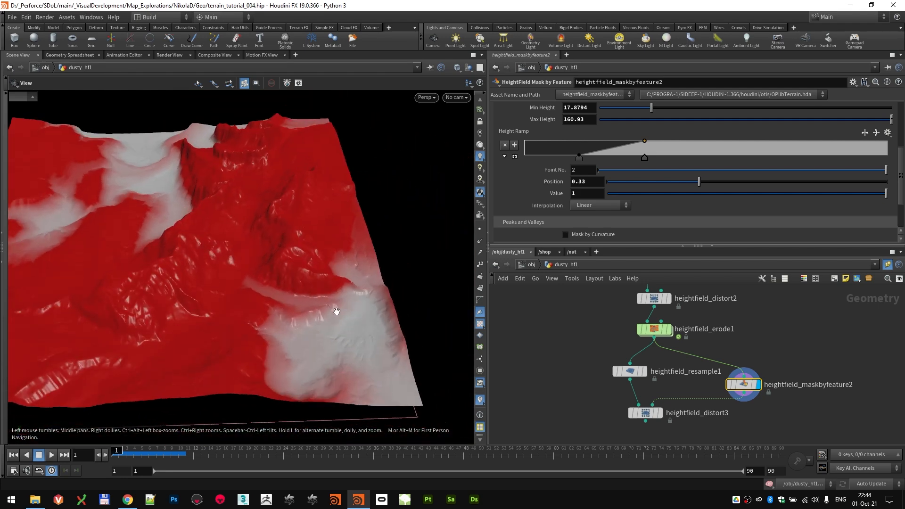
left_click_drag(135, 203, 239, 156)
left_click_drag(238, 257, 368, 341)
scroll(314, 317, "up", 3)
left_click_drag(324, 317, 316, 176)
scroll(334, 292, "up", 2)
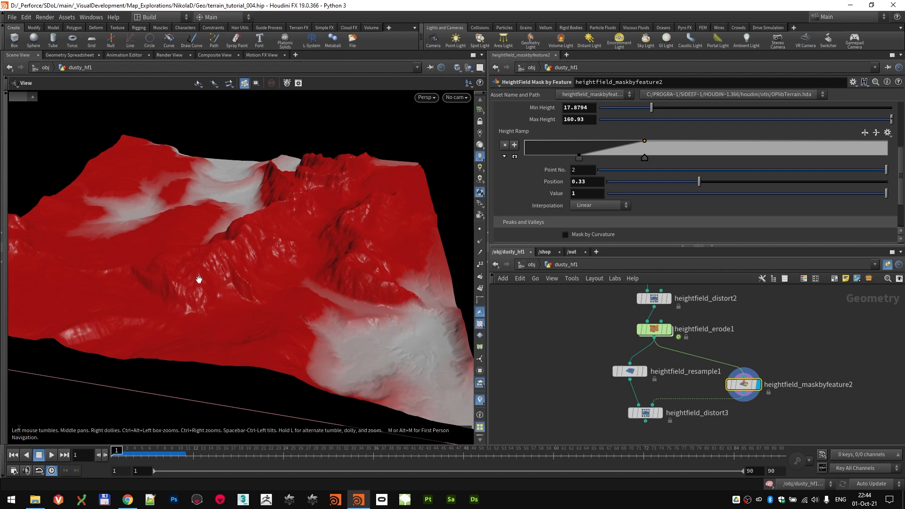
left_click_drag(323, 232, 245, 254)
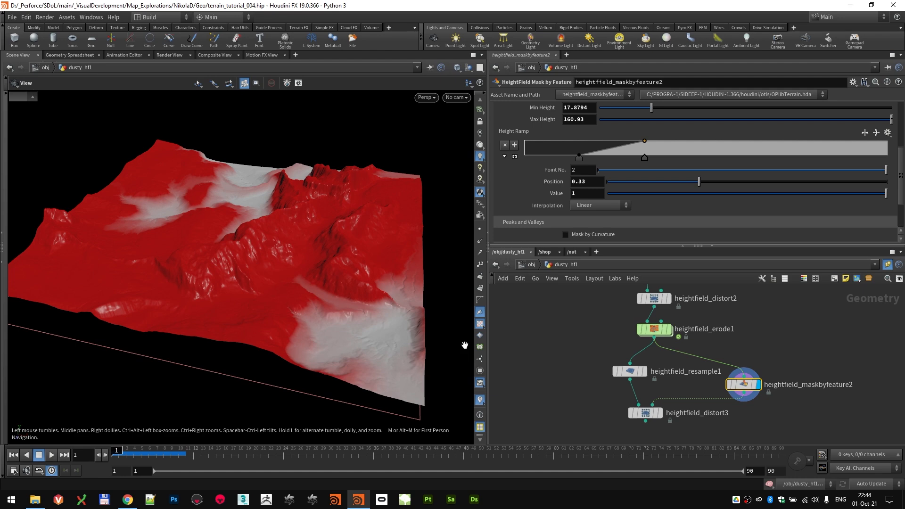
- Display heightfield_distort3, move it slightly down from heightfield_resample1, and set its amplitude to 5
middle_click_drag(649, 422, 653, 375)
mouse_move(653, 375)
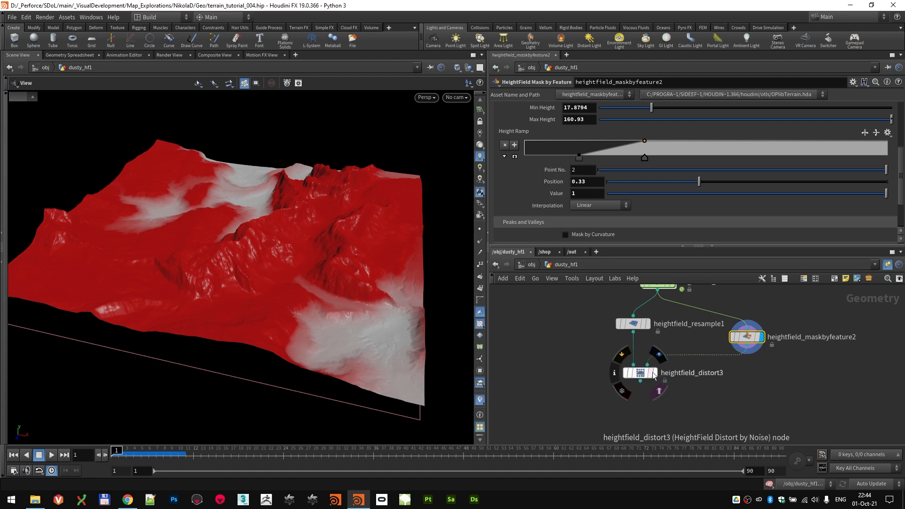
left_click(656, 373)
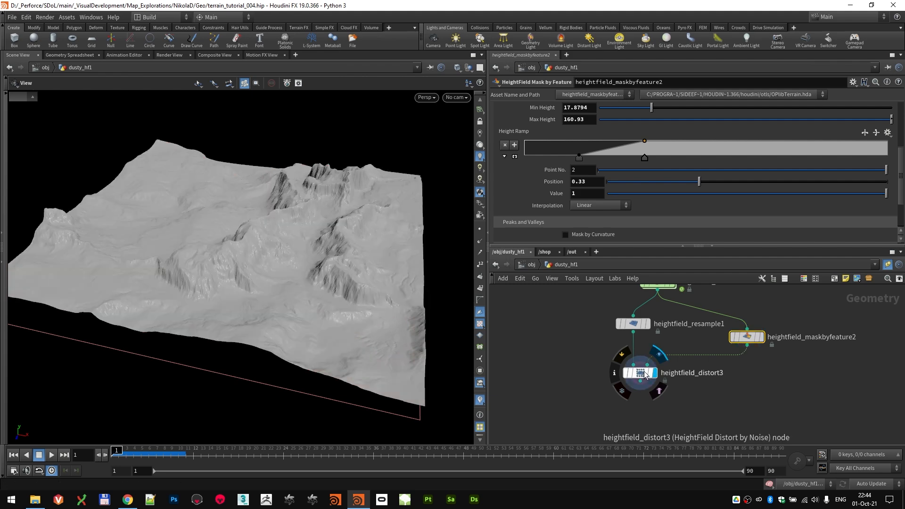
left_click(640, 372)
scroll(320, 325, "up", 5)
scroll(325, 334, "down", 5)
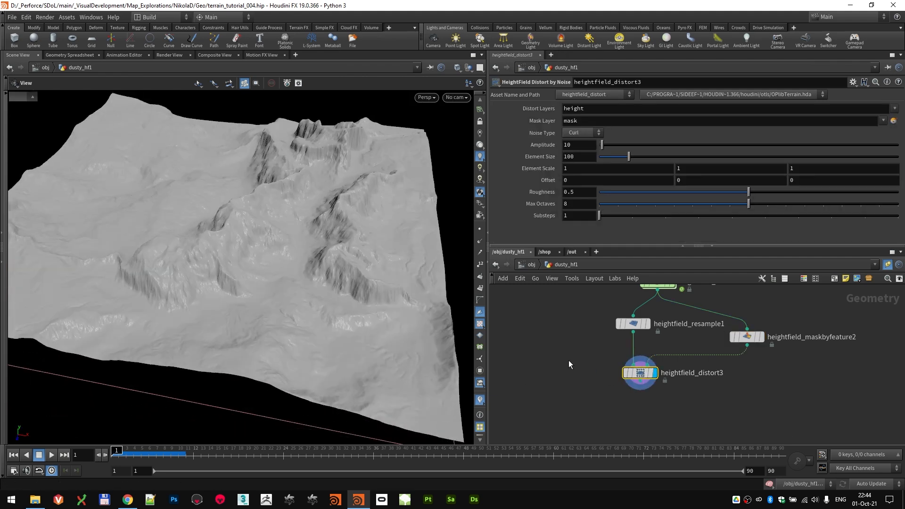
left_click_drag(646, 378, 645, 386)
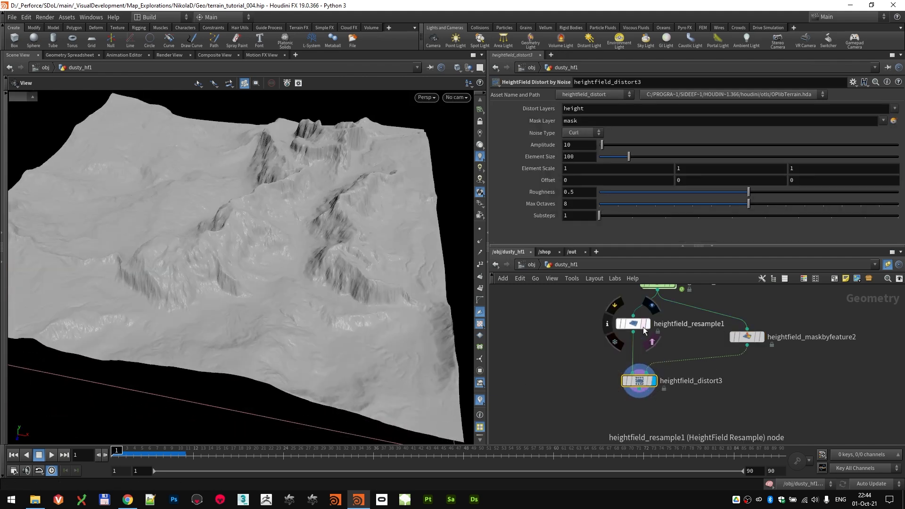
double_click(585, 147)
type("5")
key("Return")
- Compare the terrain at heightfield_resample1 and heightfield_distort3, looking closely at the ridges
scroll(324, 202, "up", 10)
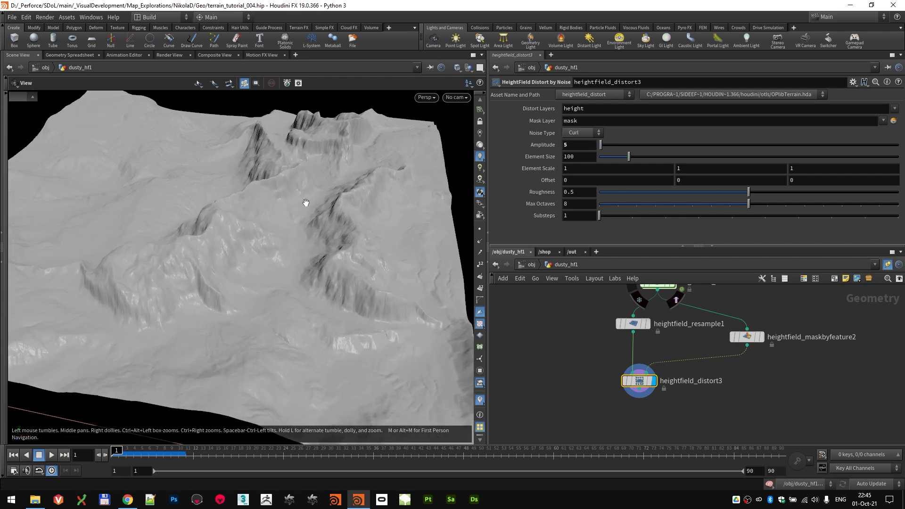
left_click(647, 324)
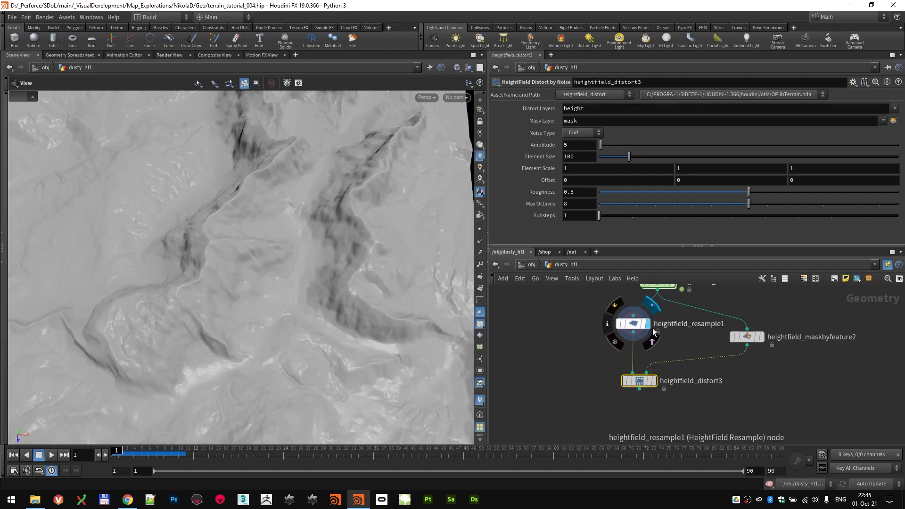
left_click(655, 380)
left_click_drag(264, 306, 191, 245)
left_click(647, 324)
mouse_move(655, 382)
left_click_drag(217, 262, 242, 272)
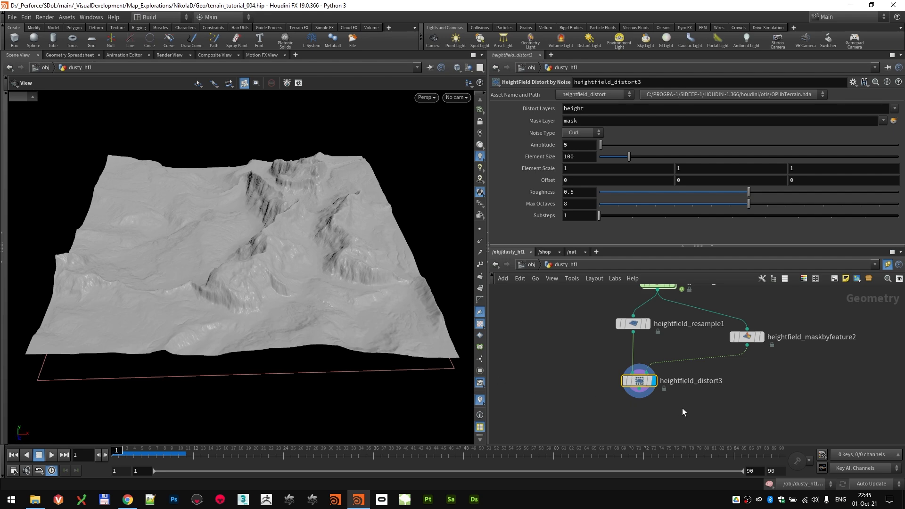
- Add a HeightField Erode node below heightfield_distort3, connected to it and displayed in the viewport
middle_click_drag(733, 441, 727, 367)
key("Tab")
type("erod")
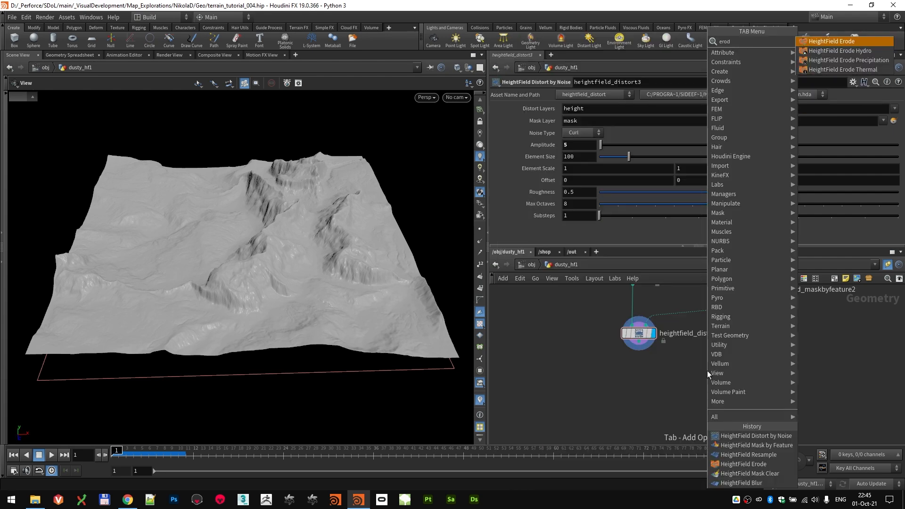
left_click(853, 40)
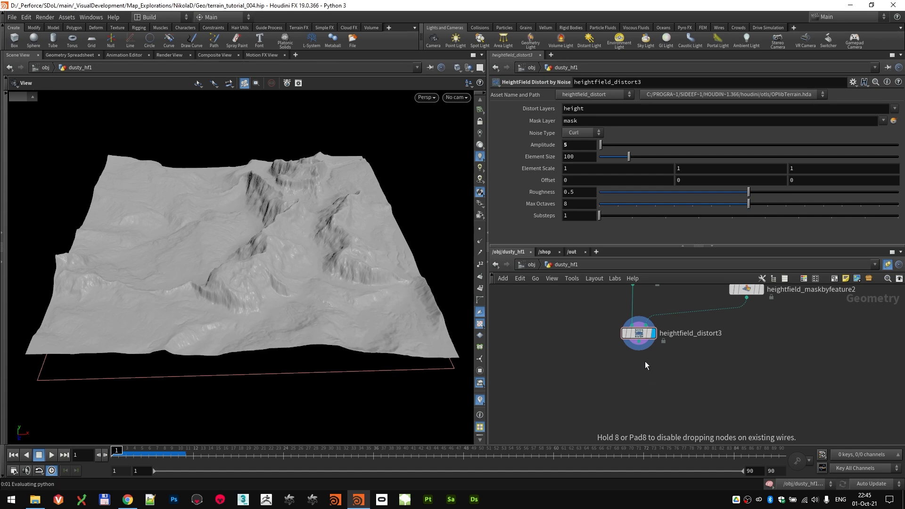
left_click(649, 382)
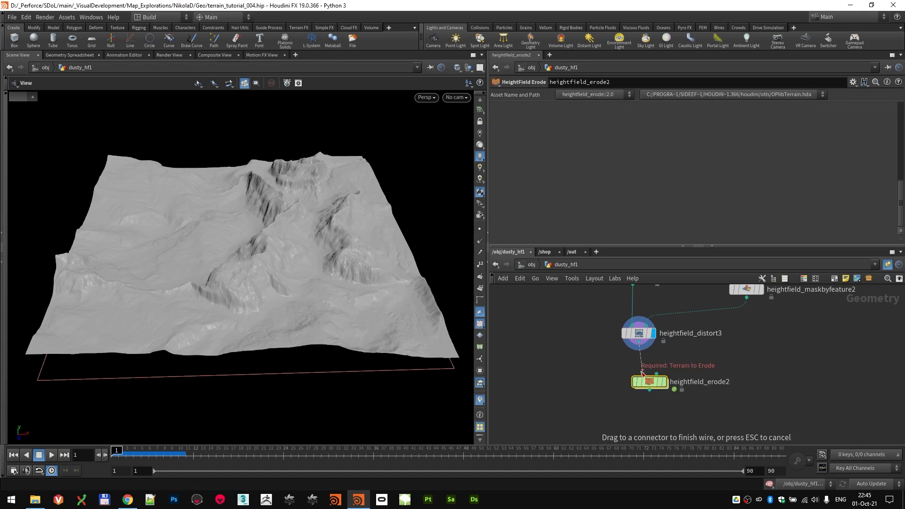
left_click(664, 383)
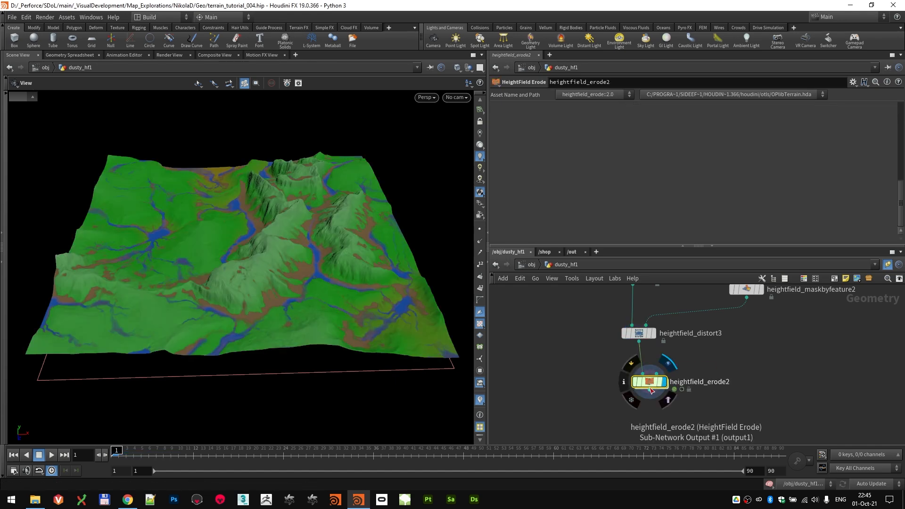
left_click_drag(612, 410, 682, 363)
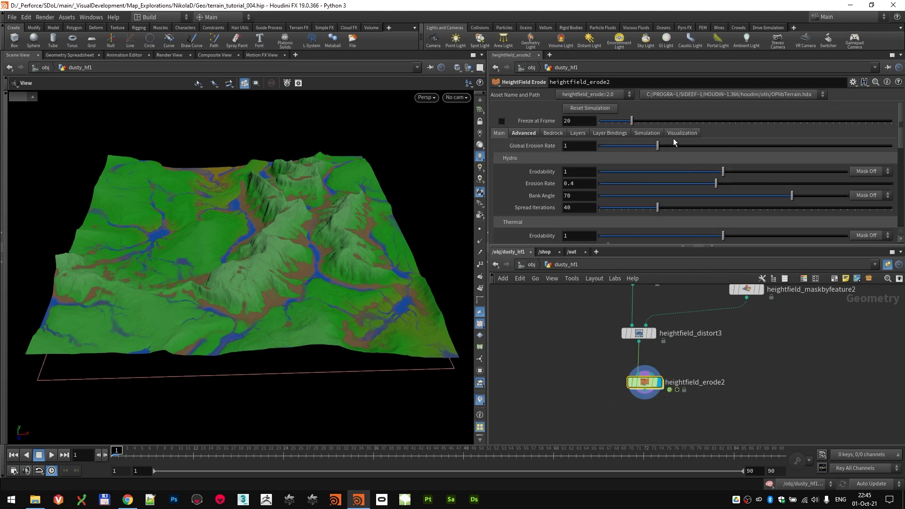
- Turn off the colour visualization of heightfield_erode2 and freeze its simulation at frame 5
left_click(683, 135)
left_click(574, 149)
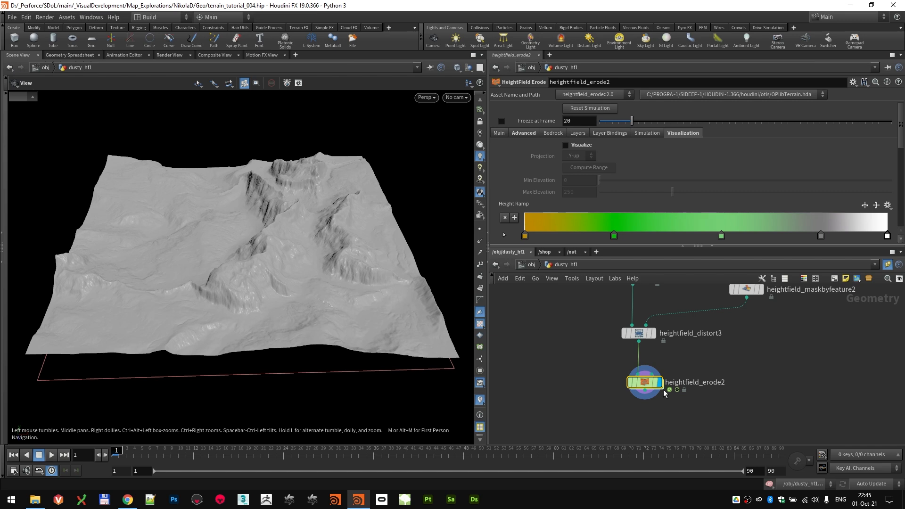
left_click(645, 388)
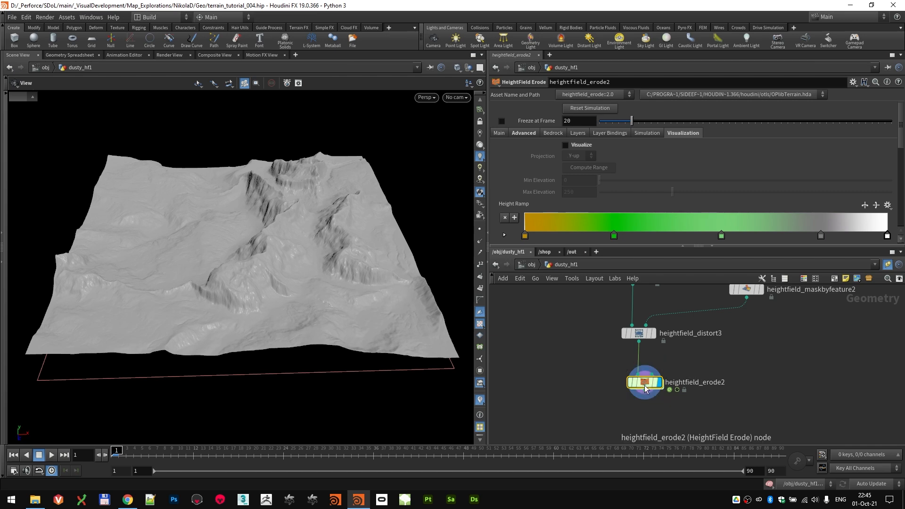
double_click(583, 121)
type("5")
key("Return")
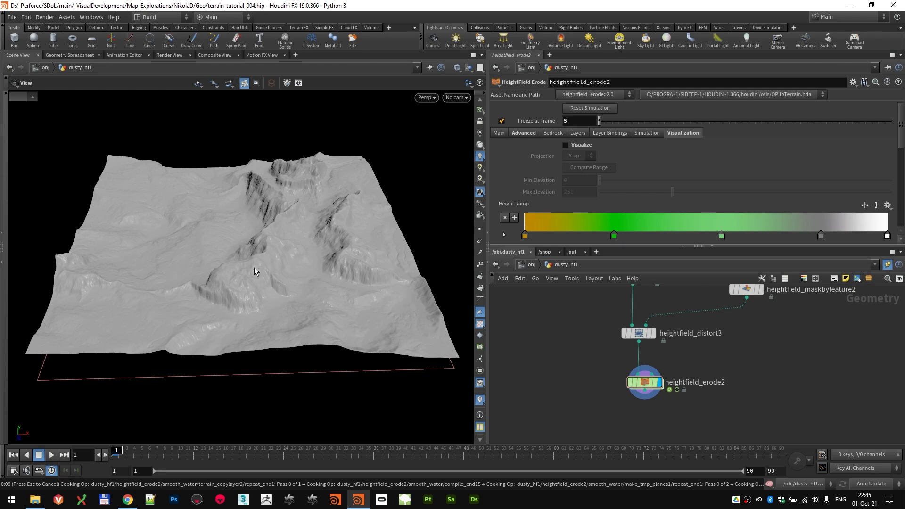
- Inspect the eroded slopes up close and bring up the Debris Flow options in heightfield_erode2's advanced settings
scroll(269, 238, "up", 10)
left_click_drag(267, 278, 217, 217)
left_click_drag(254, 300, 282, 284)
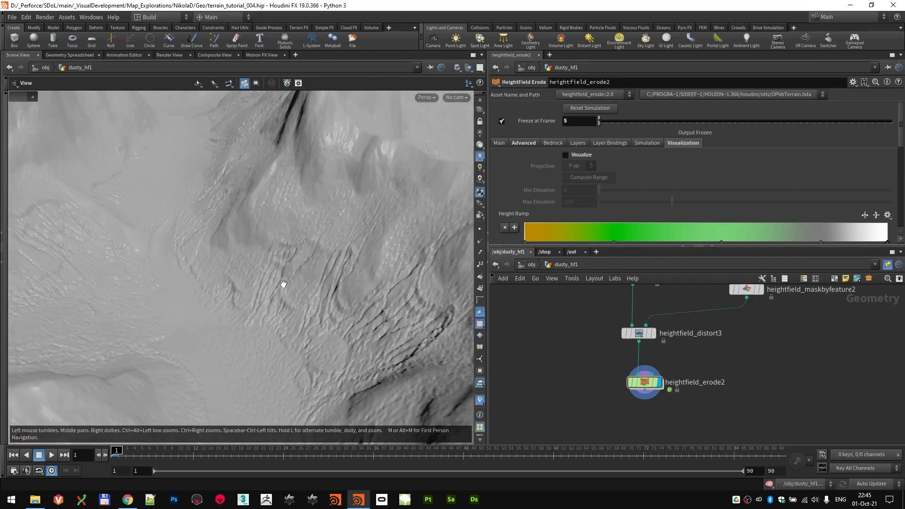
left_click(527, 142)
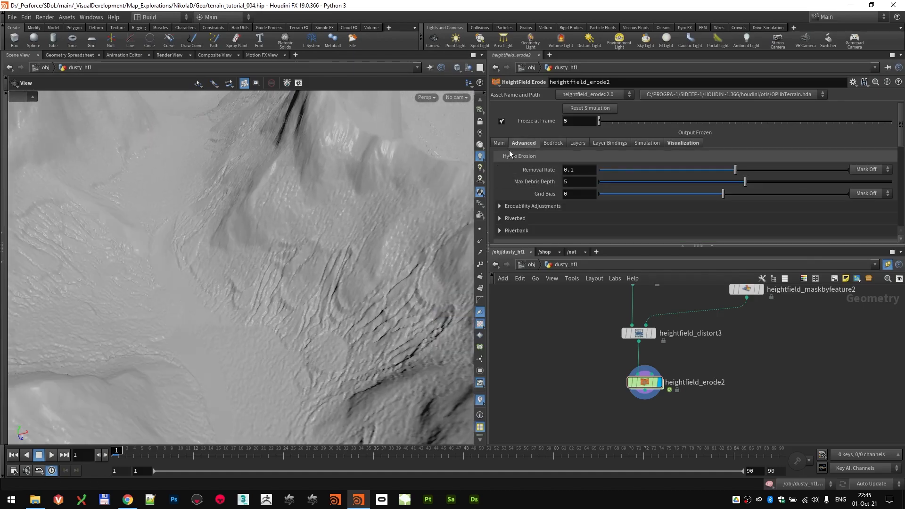
scroll(510, 160, "down", 3)
scroll(516, 179, "down", 3)
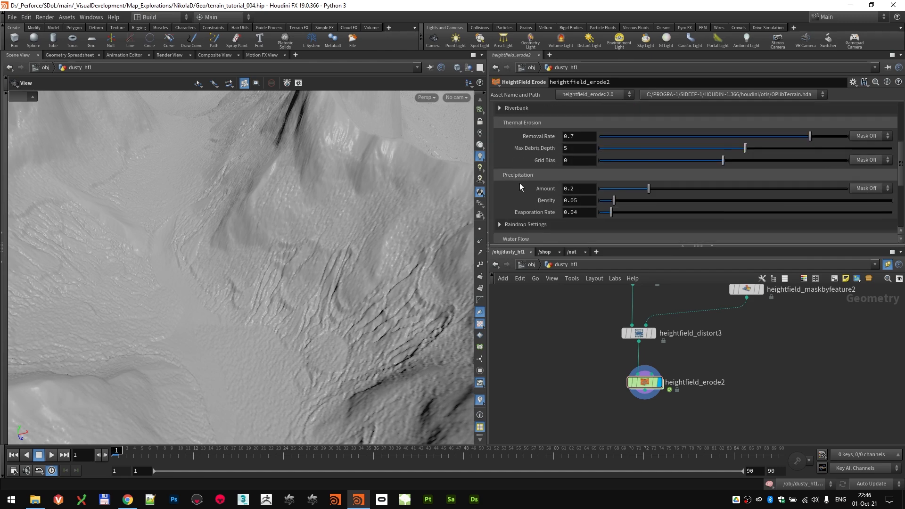
scroll(519, 185, "down", 5)
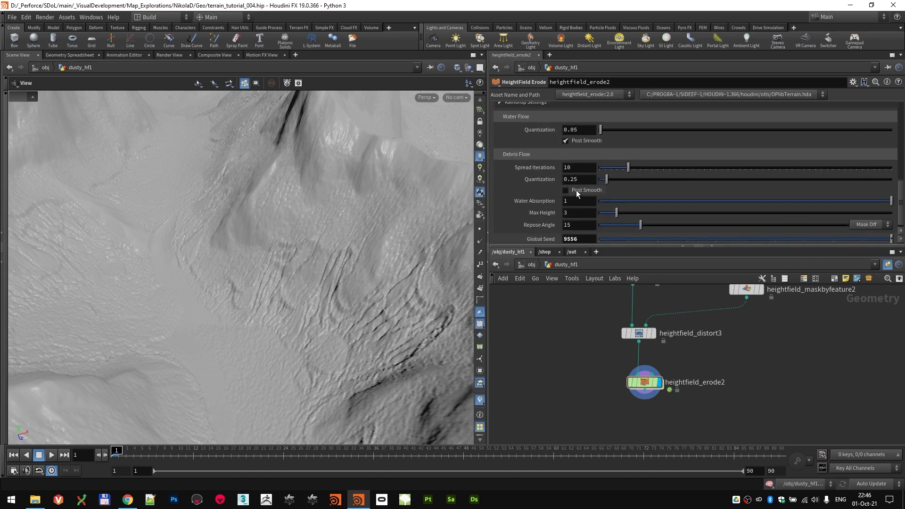
- Toggle post smoothing for heightfield_erode2's debris flow and move the node off to the side of heightfield_distort3
left_click(566, 190)
left_click_drag(303, 236, 238, 278)
left_click_drag(644, 382, 695, 369)
scroll(525, 162, "up", 5)
scroll(530, 165, "up", 5)
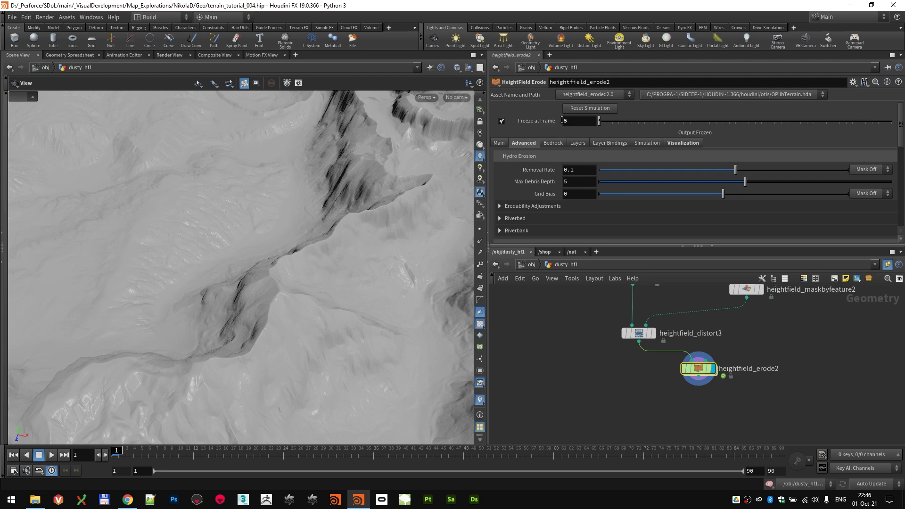
- Add a HeightField Layer node below heightfield_distort3 and heightfield_erode2
key("Tab")
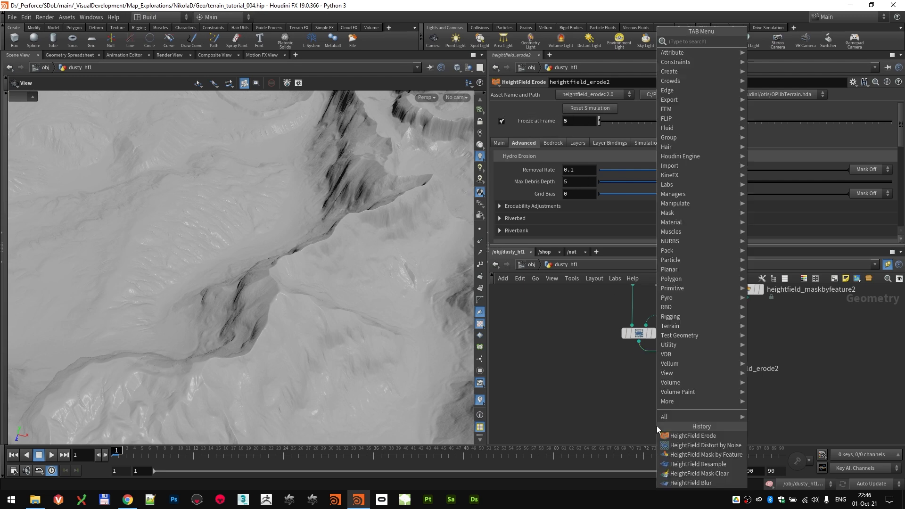
type("le")
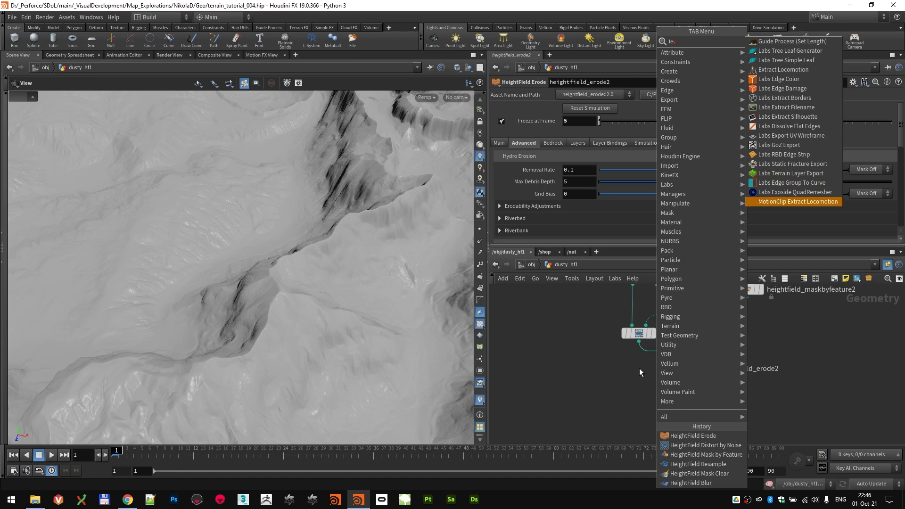
key("Tab")
type("hf la")
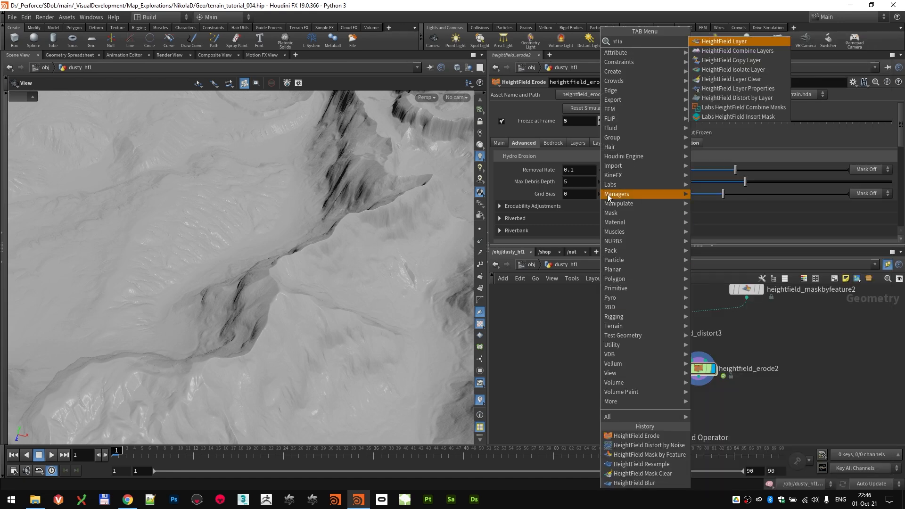
left_click(742, 51)
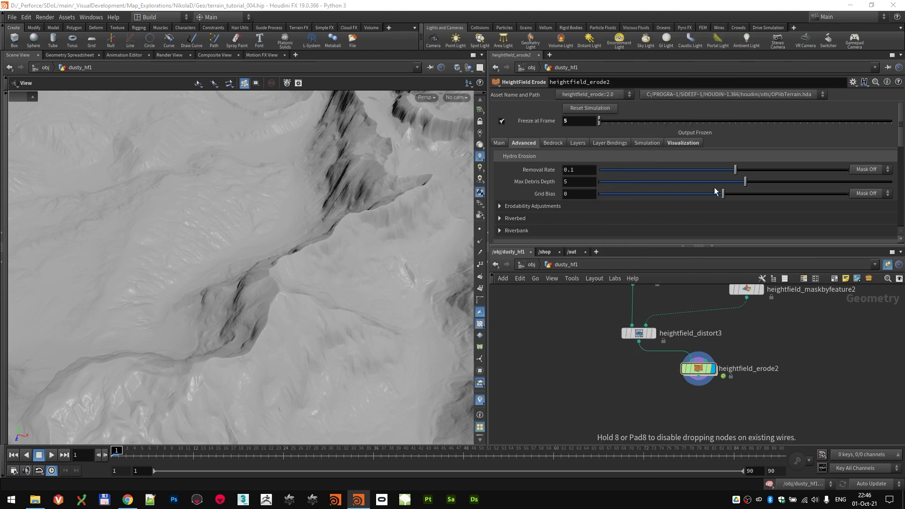
left_click(647, 412)
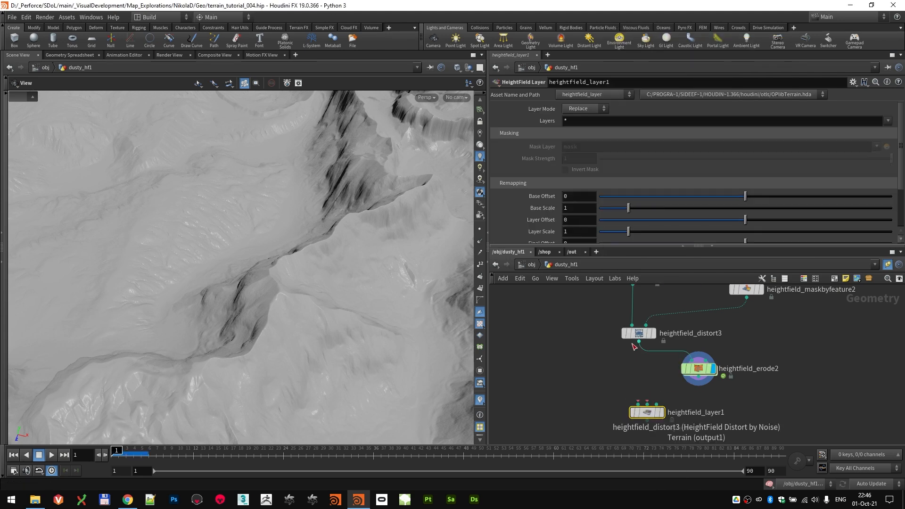
- Connect heightfield_distort3 as the layer node's base and heightfield_erode2 as its layer input, and display the layer node
left_click_drag(638, 341, 637, 404)
left_click_drag(698, 385, 643, 417)
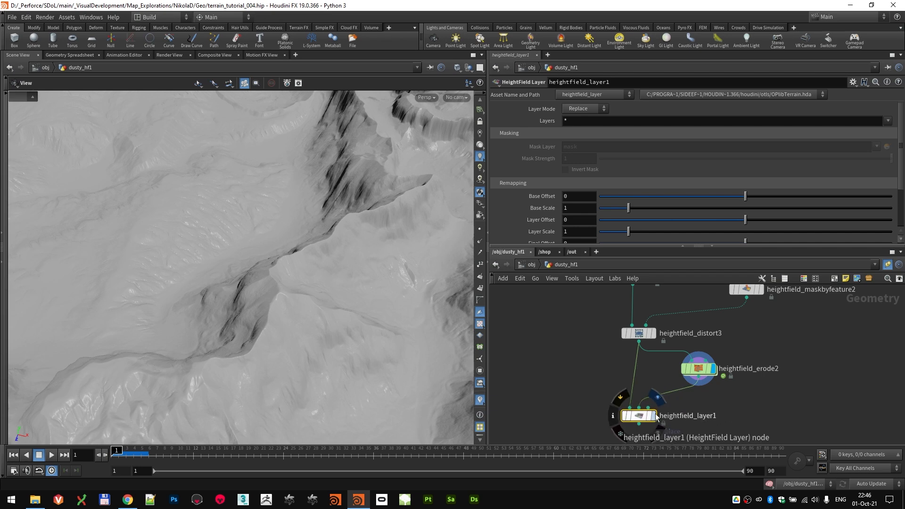
left_click(654, 414)
- Set the HeightField Layer node's mode to Blend with a blend value of 0.8
left_click(585, 109)
left_click(581, 182)
left_click_drag(745, 120, 556, 121)
left_click_drag(739, 120, 699, 121)
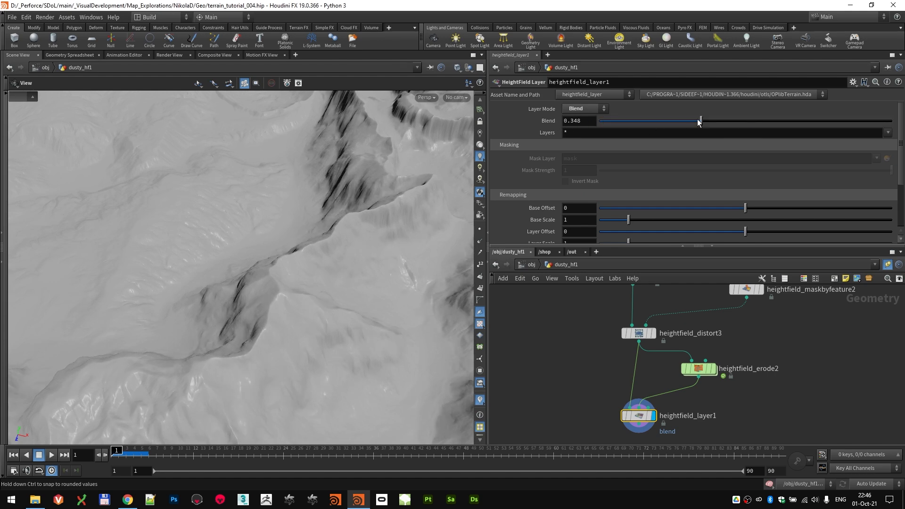
left_click(876, 122)
left_click(578, 121)
type("0.8")
key("Return")
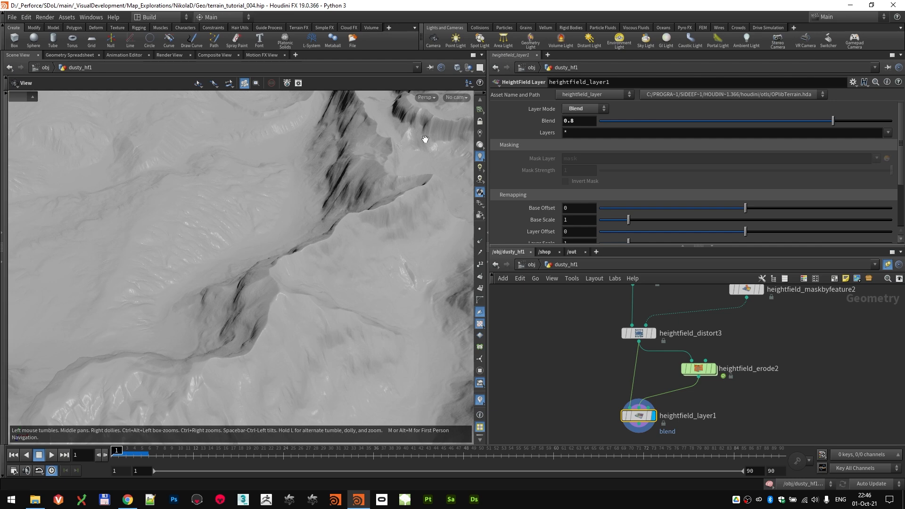
- Group the nodes from heightfield_distort2 to heightfield_layer1 in a network box titled "FIRST ERODSION"
left_click_drag(367, 315, 372, 271)
scroll(677, 390, "down", 1)
scroll(677, 390, "down", 2)
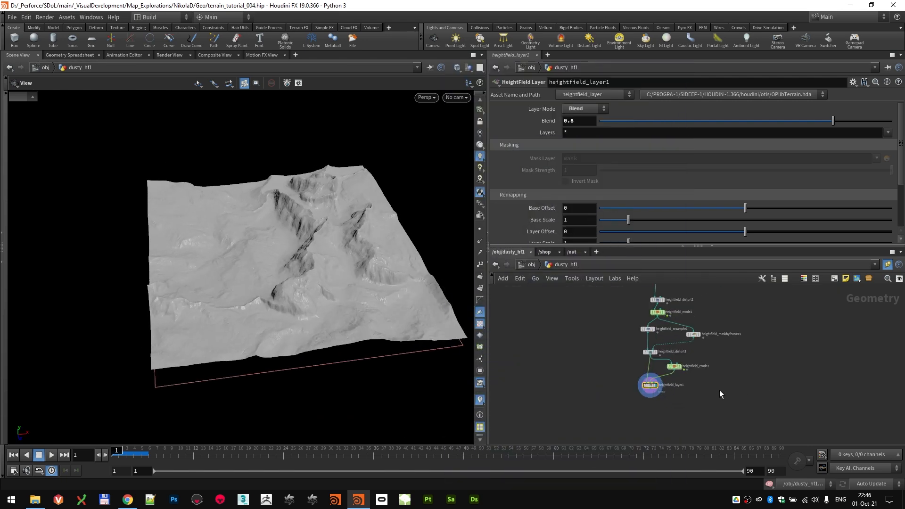
middle_click_drag(720, 394, 726, 414)
left_click_drag(745, 425, 624, 314)
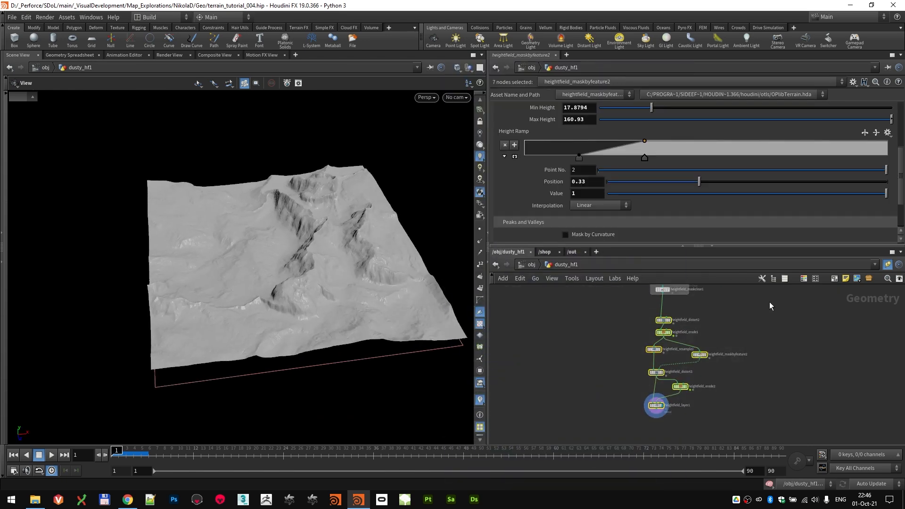
left_click(834, 278)
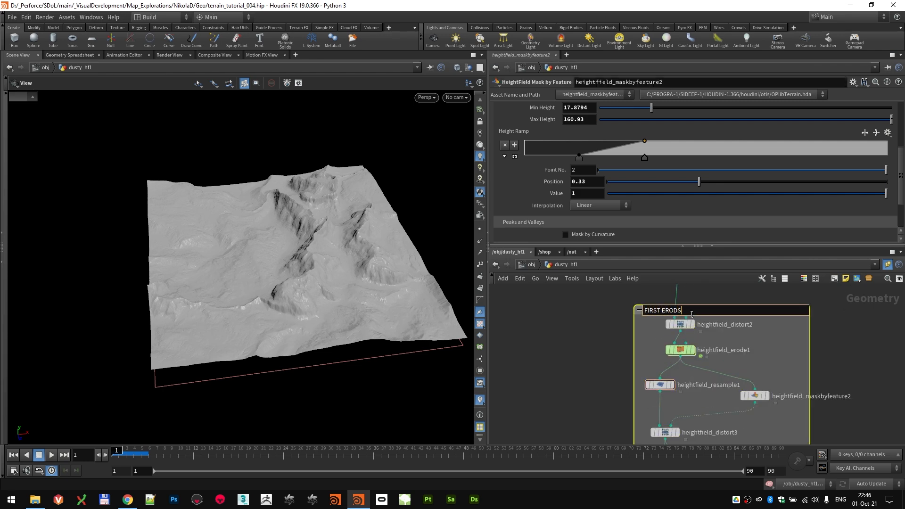
key("Return")
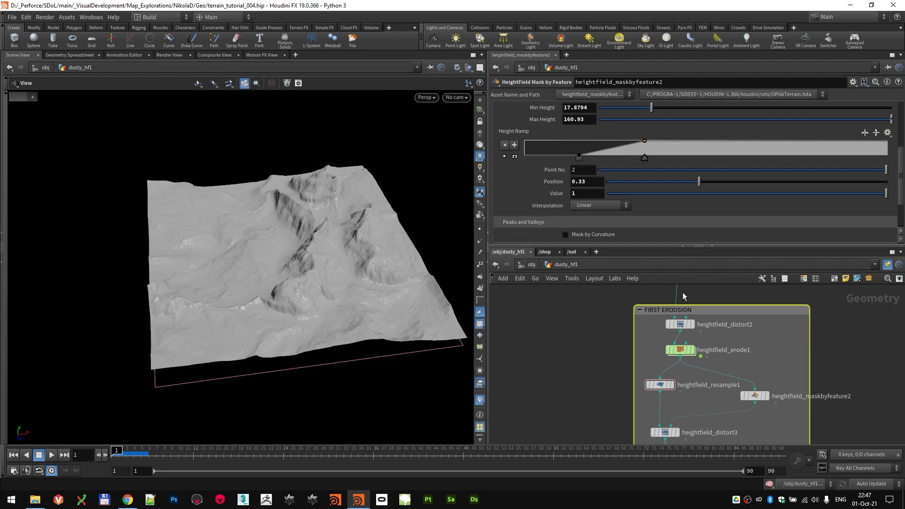
- Correct the misspelled word in the network box title so it reads "FIRST EROSION"
double_click(682, 312)
key("BackSpace")
key("BackSpace")
key("BackSpace")
key("BackSpace")
key("BackSpace")
type("S")
key("Return")
scroll(737, 372, "down", 5)
scroll(725, 380, "up", 3)
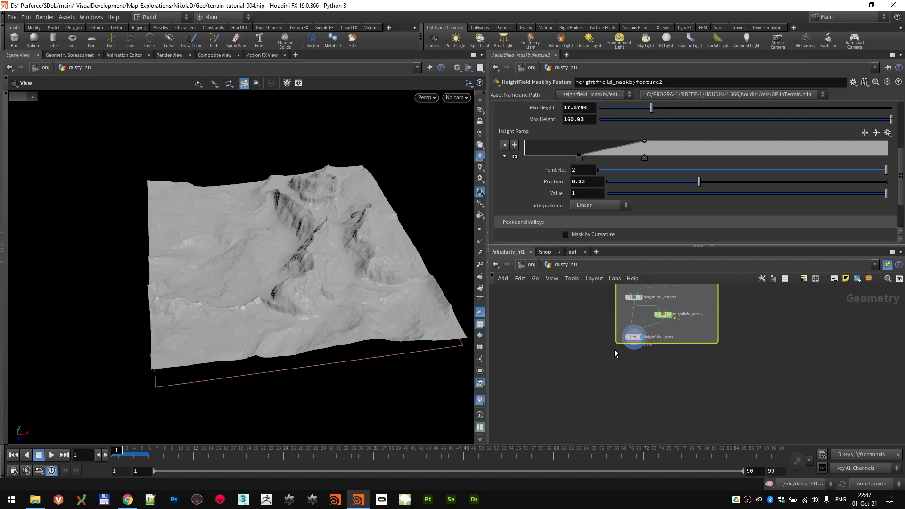
- Add a HeightField Mask by Feature node below the network box, fed by heightfield_layer1, and display its mask
left_click_drag(324, 313, 193, 246)
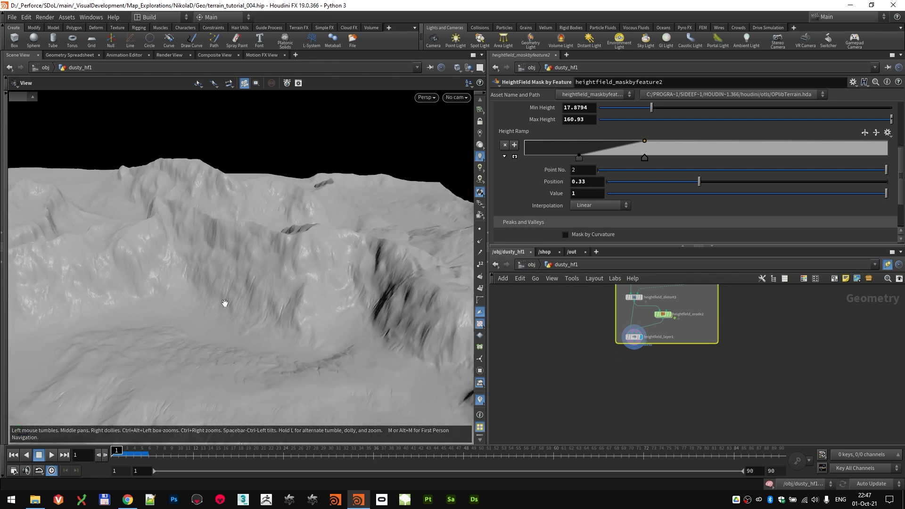
left_click_drag(271, 278, 292, 264)
scroll(651, 370, "up", 5)
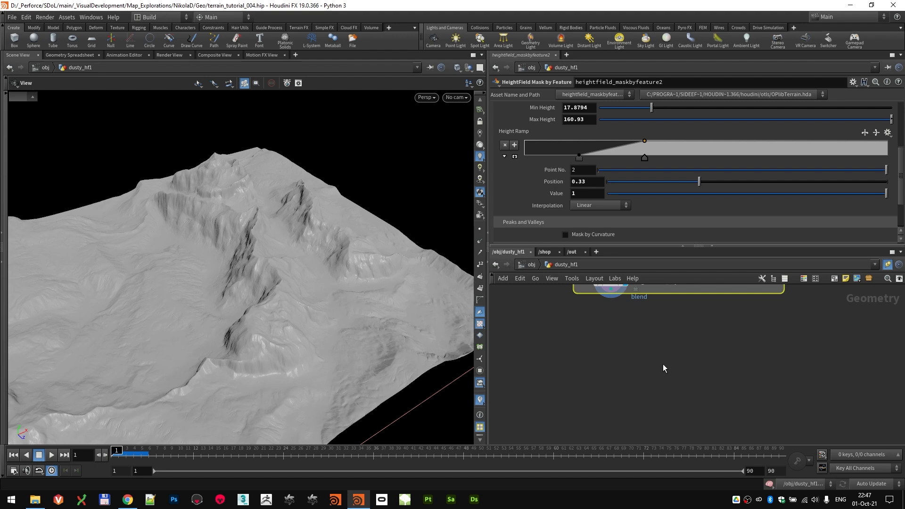
left_click_drag(329, 297, 257, 276)
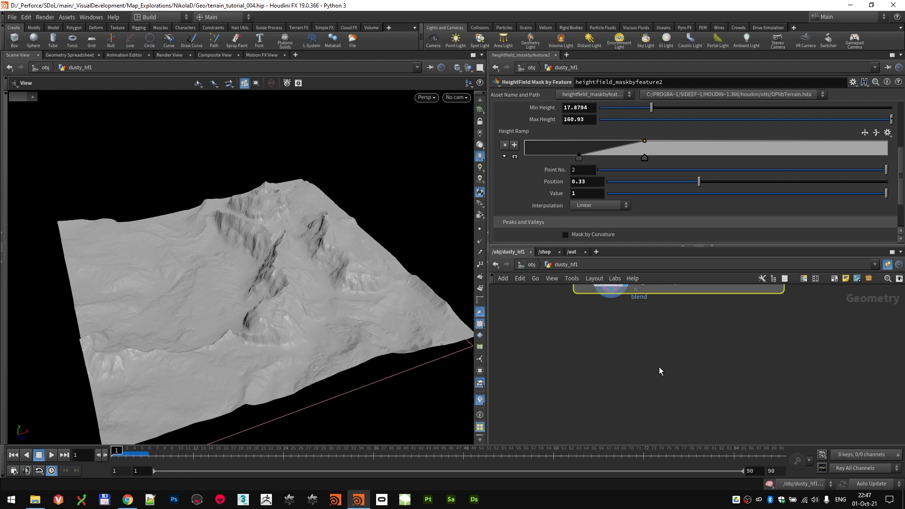
key("Tab")
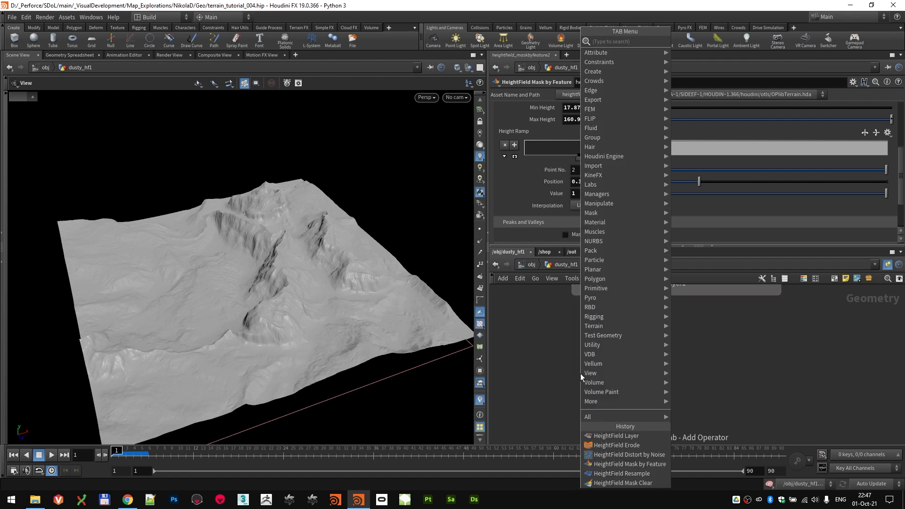
type("mask")
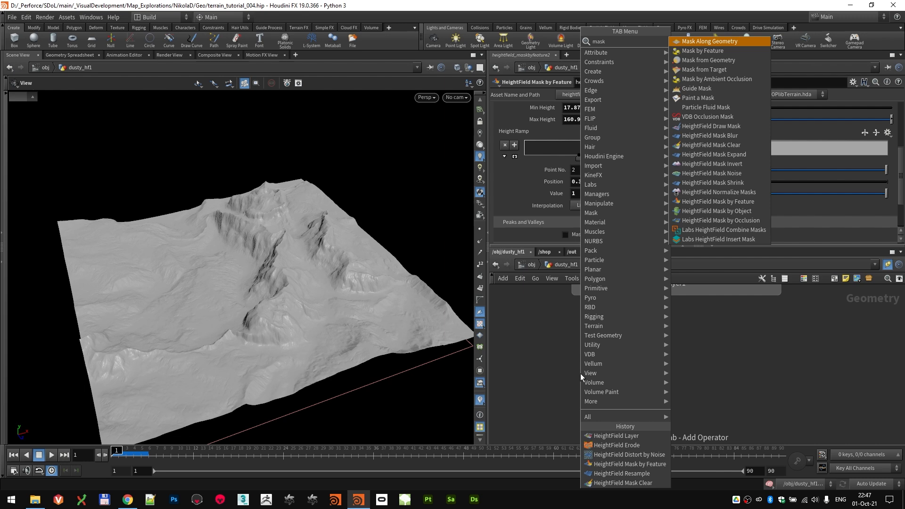
left_click(716, 201)
left_click(616, 349)
left_click_drag(607, 300, 614, 368)
left_click(627, 367)
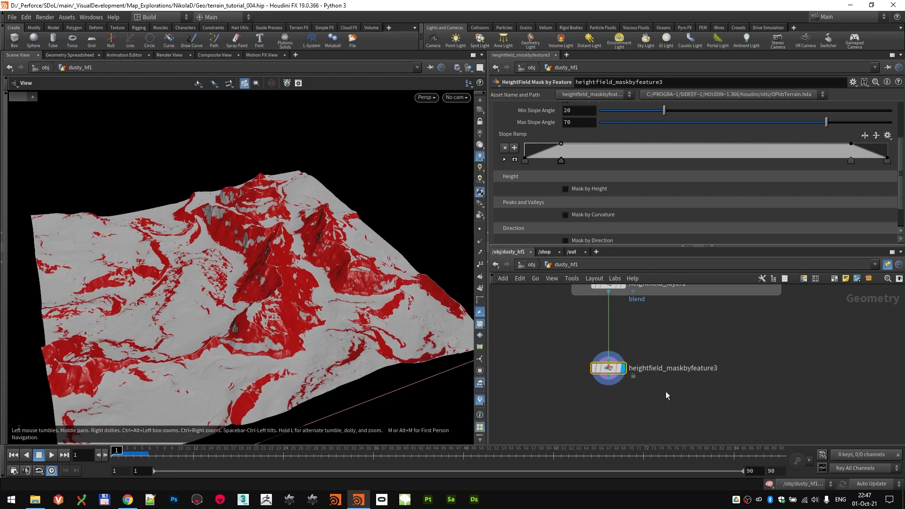
- Examine the slope mask settings and slope ramp points of heightfield_maskbyfeature3 against the masked terrain
scroll(546, 135, "up", 2)
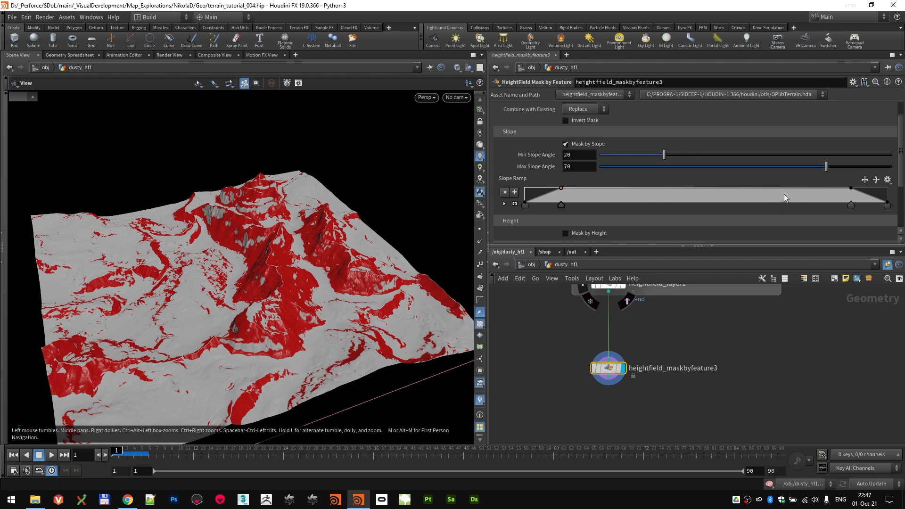
scroll(283, 280, "up", 5)
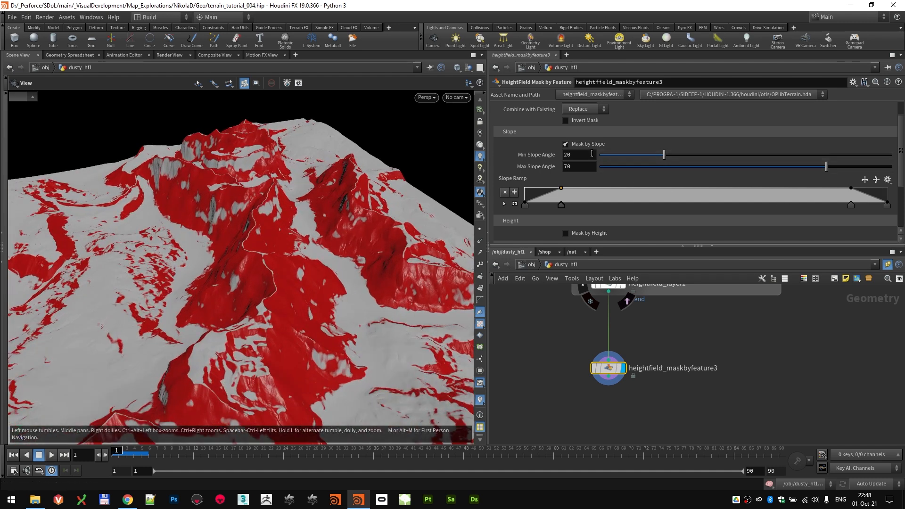
key("Tab")
left_click(560, 205)
left_click(503, 203)
scroll(678, 179, "down", 3)
left_click(851, 146)
left_click_drag(249, 273, 254, 264)
middle_click_drag(571, 367, 572, 340)
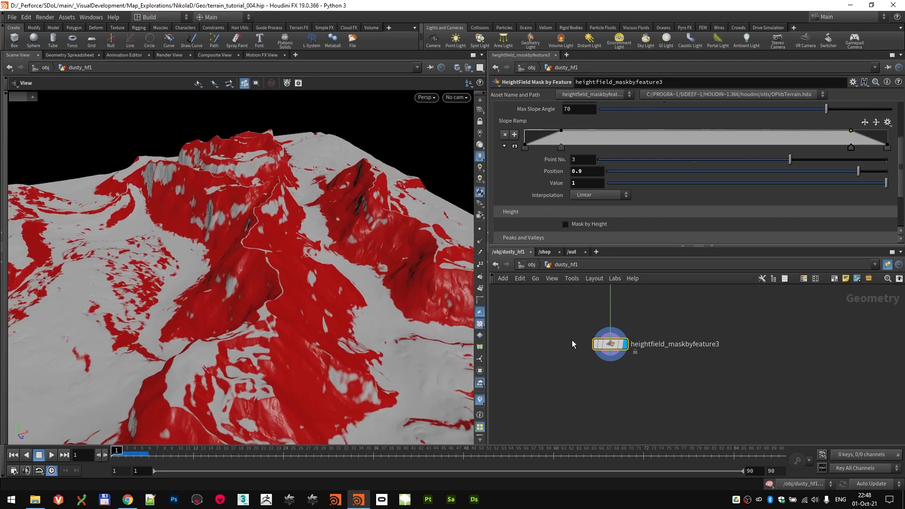
key("Tab")
type("tera")
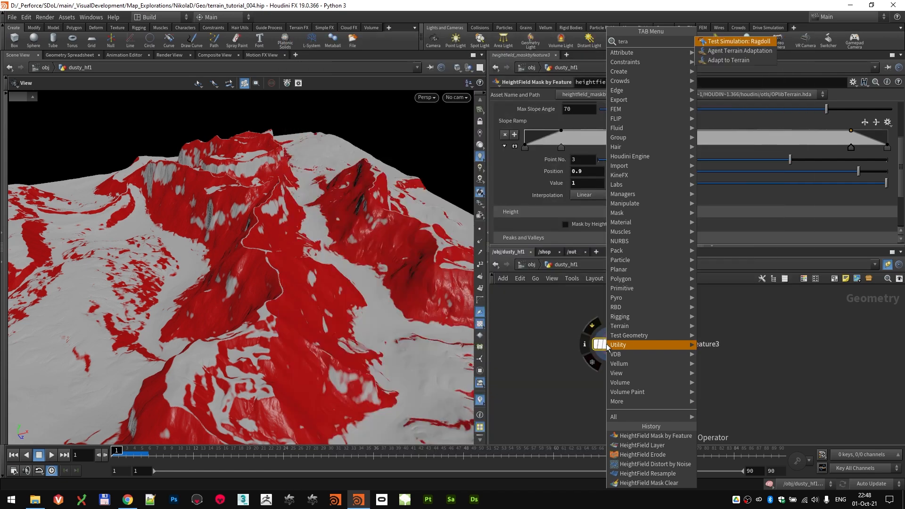
key("Escape")
- Add a HeightField Terrace node below heightfield_maskbyfeature3
key("Tab")
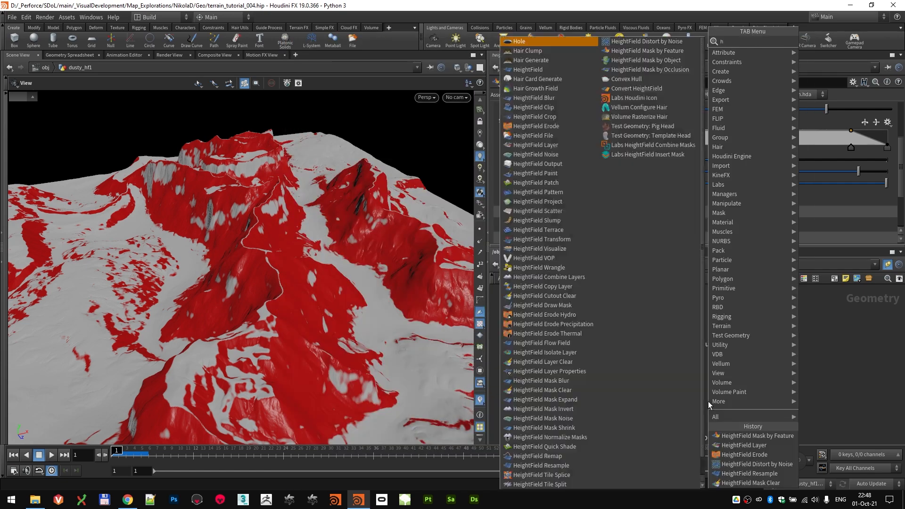
type("hf ter")
key("Return")
left_click(610, 386)
- Connect heightfield_maskbyfeature3 to both the terrain and mask inputs of the terrace node and display the terracing
left_click_drag(610, 354, 609, 385)
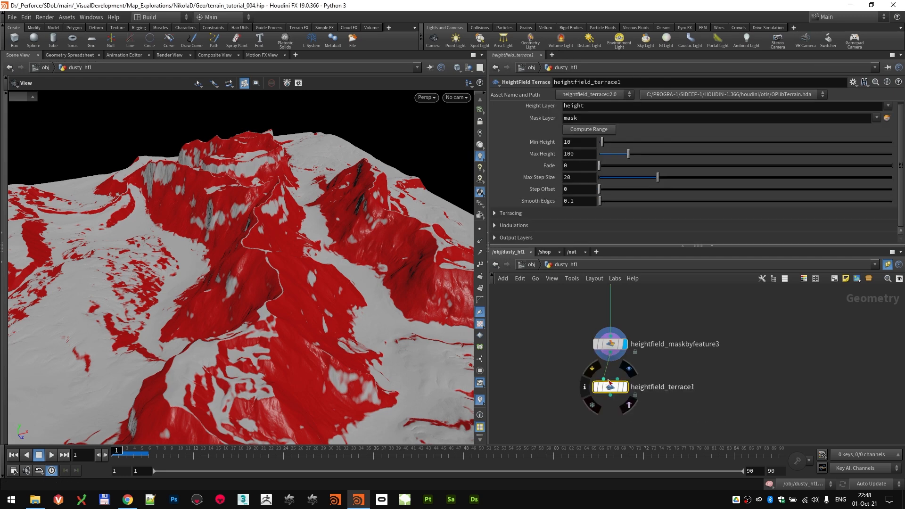
left_click_drag(610, 354, 618, 383)
key("r")
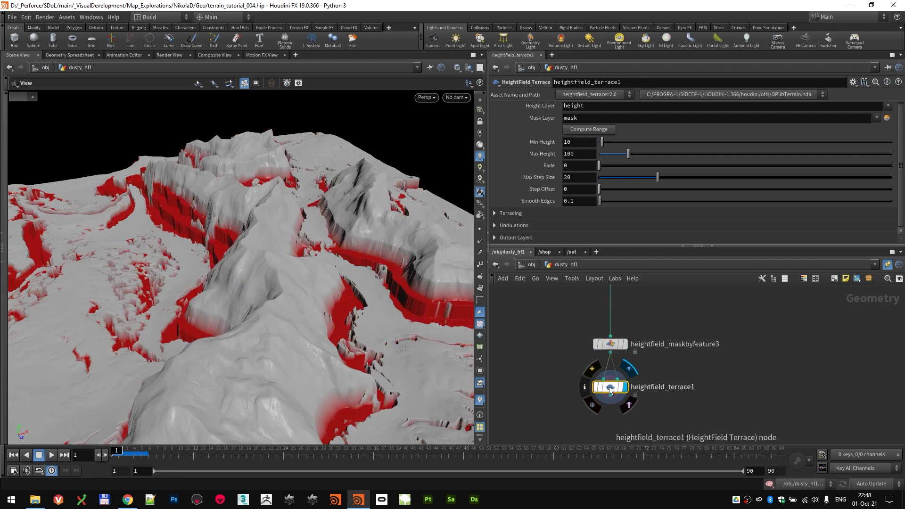
- Compute the terrace node's height range from the terrain
left_click_drag(316, 261, 325, 279)
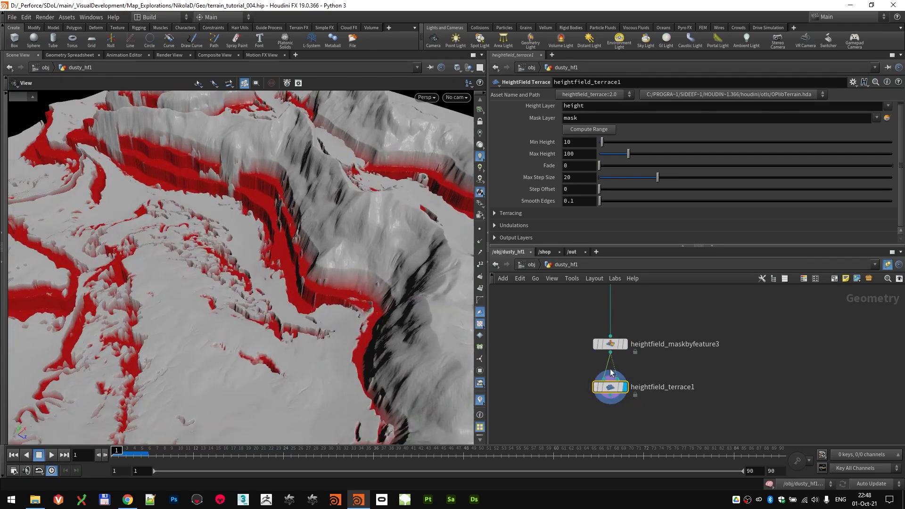
left_click(598, 129)
left_click_drag(344, 215, 328, 237)
- Set the terrace node's minimum height to 4.241 and maximum height to 121.518
left_click(590, 142)
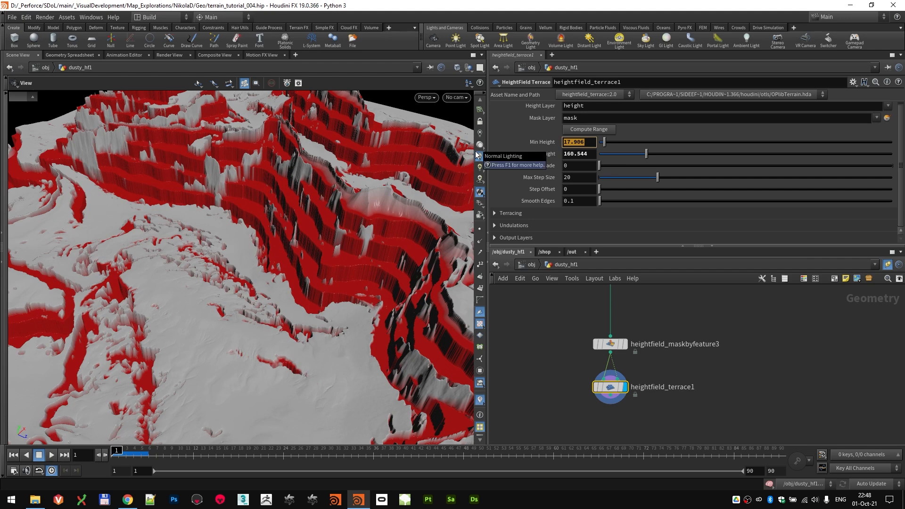
type("4.241")
key("Return")
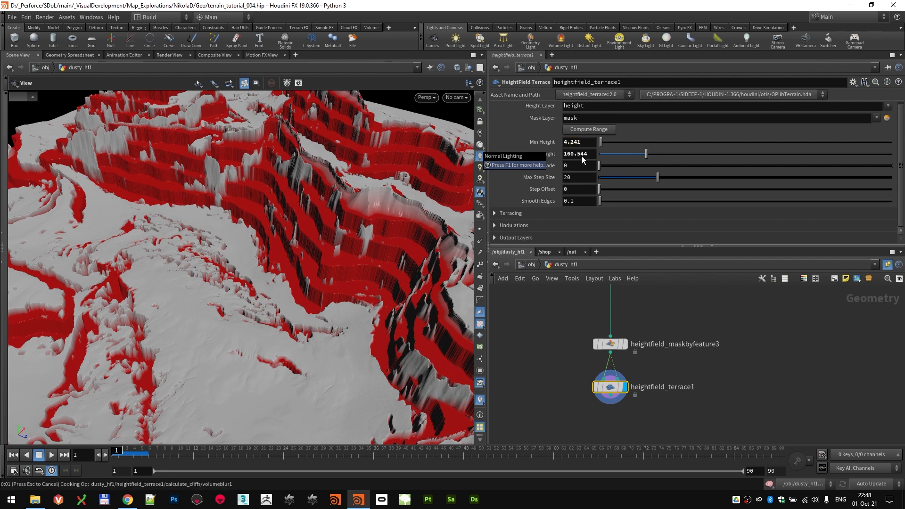
left_click(580, 154)
type("121.518")
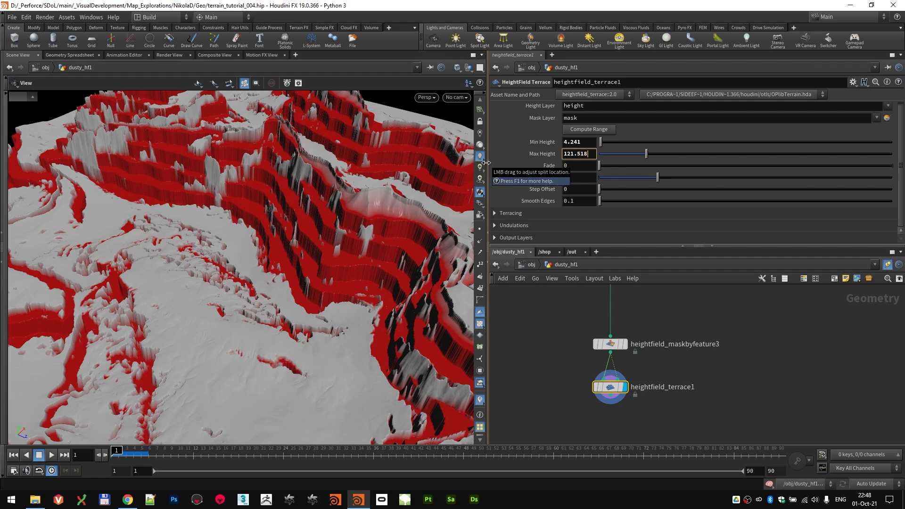
key("Return")
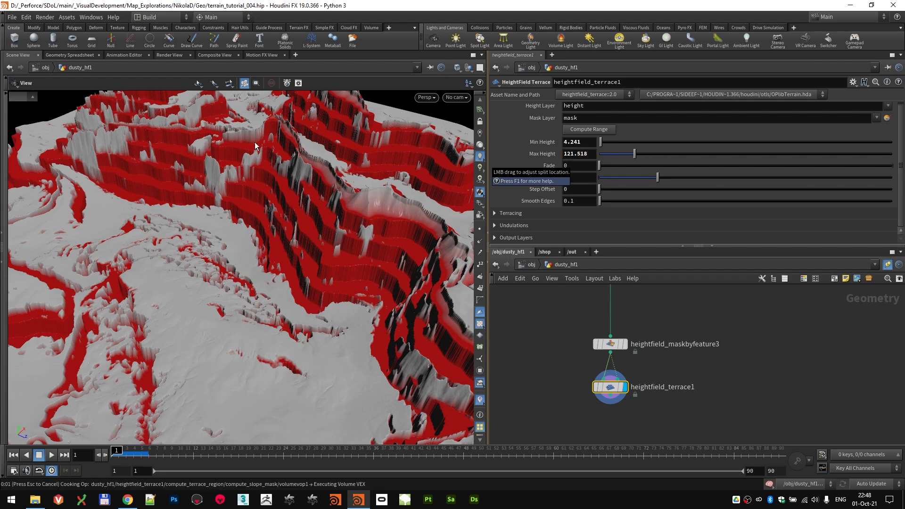
left_click_drag(408, 147, 365, 158)
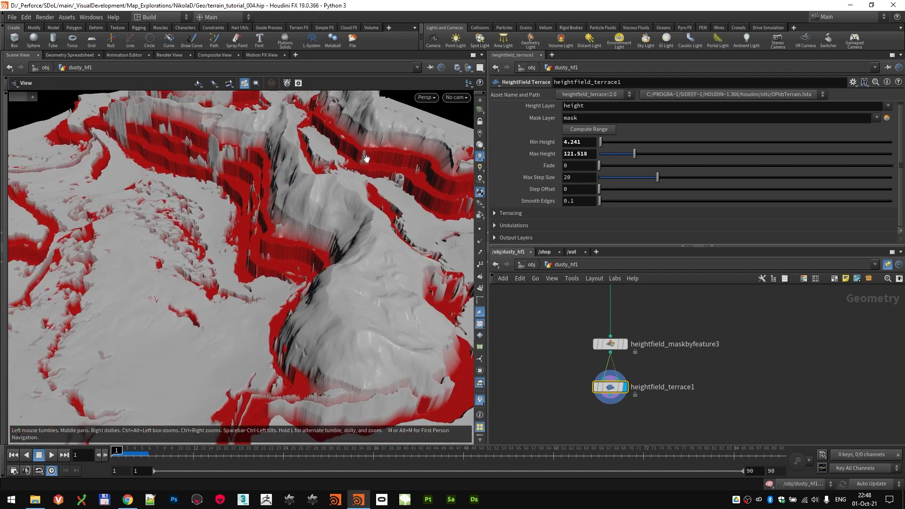
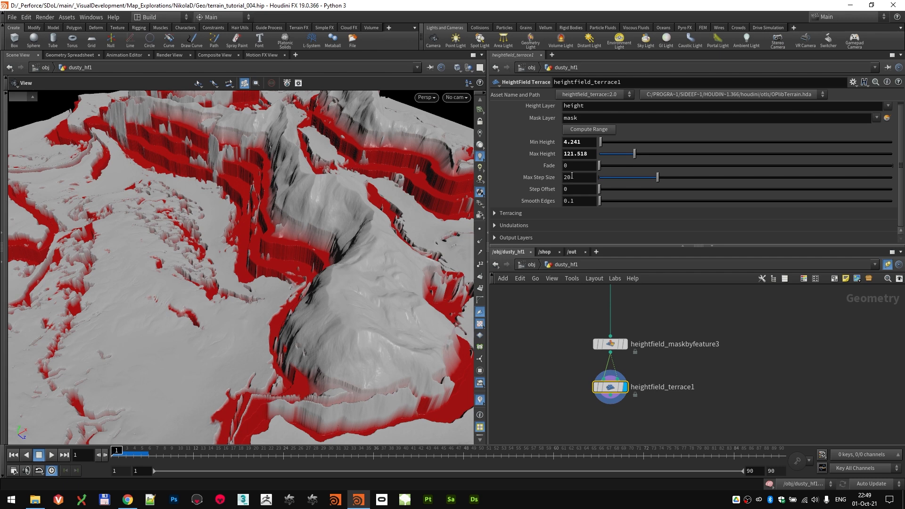
- Apply the Linear preset to the terrace node's fade ramp and complement it so it descends
left_click(494, 213)
scroll(520, 165, "down", 3)
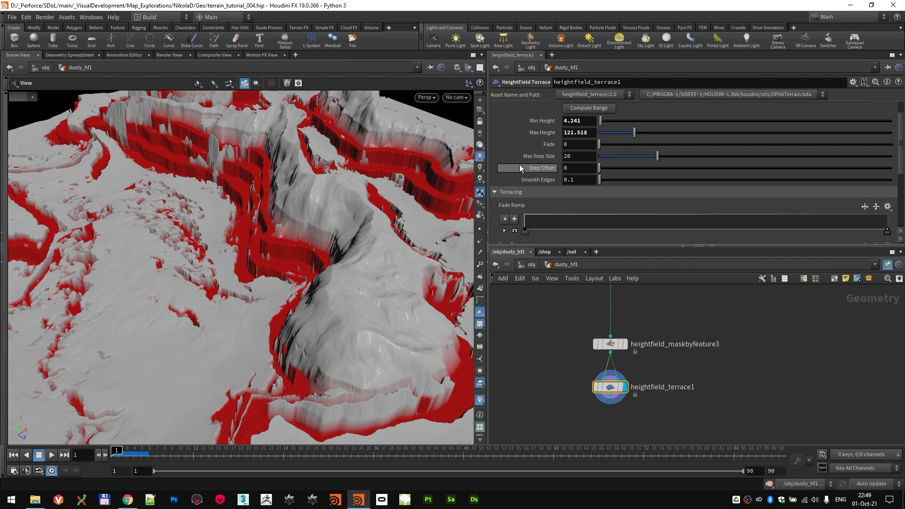
scroll(519, 166, "down", 2)
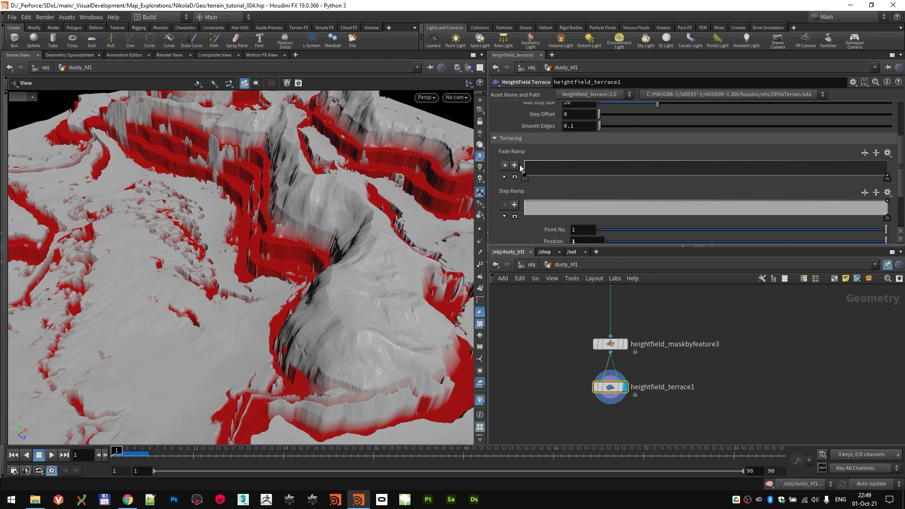
left_click(887, 153)
left_click(885, 181)
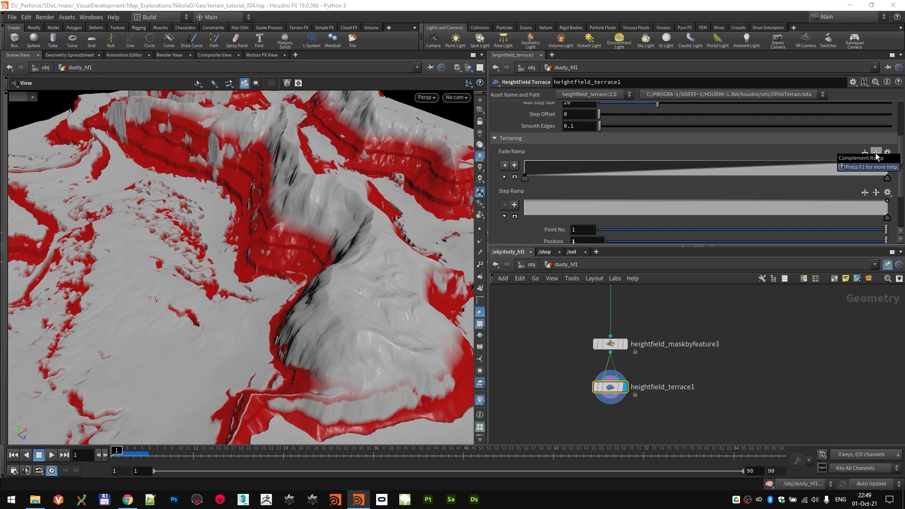
left_click(875, 152)
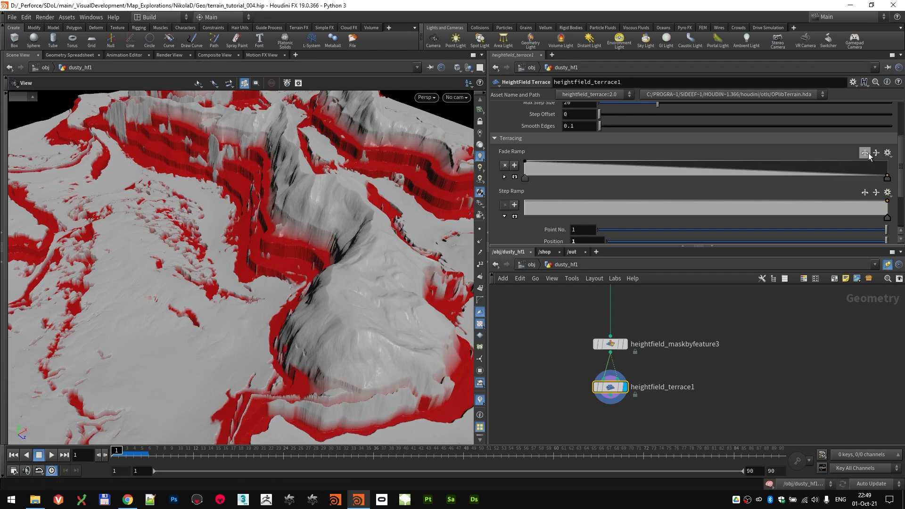
left_click_drag(325, 223, 365, 207)
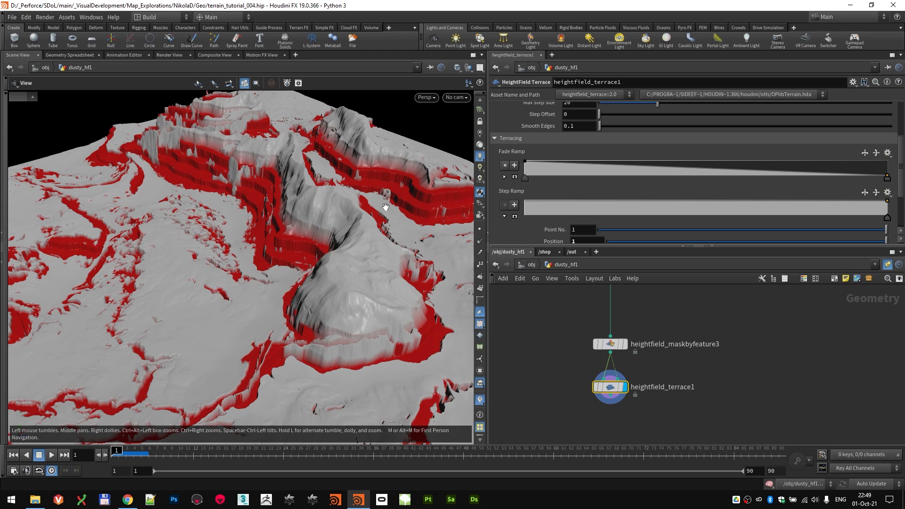
- Display heightfield_maskbyfeature3 and apply the Smooth preset to the terrace node's step ramp
mouse_move(626, 349)
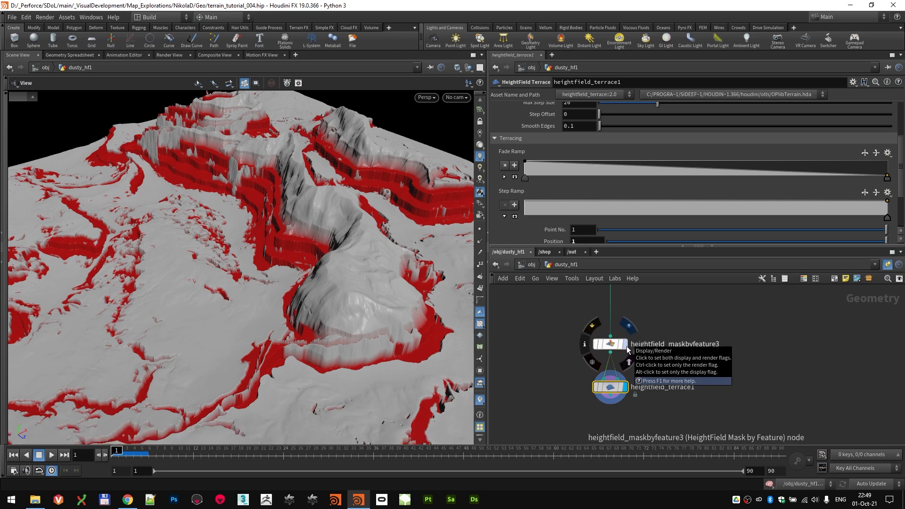
left_click(625, 345)
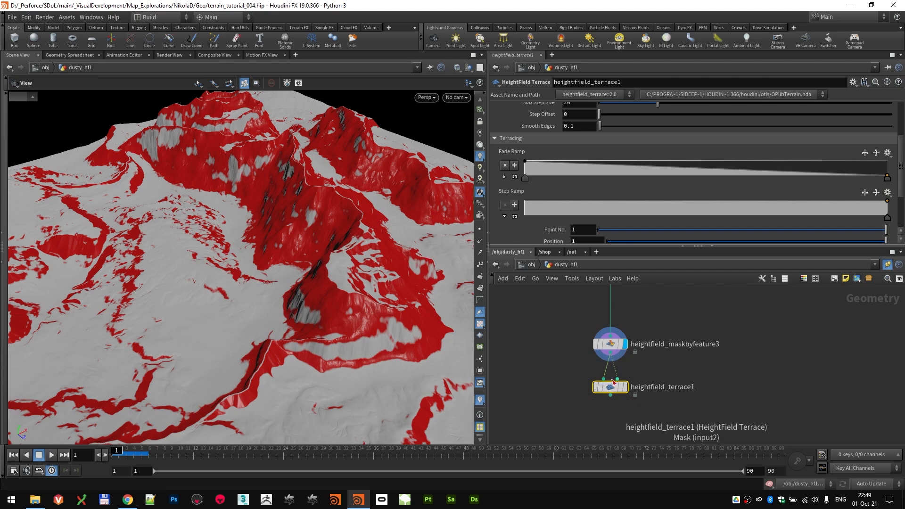
scroll(584, 192, "down", 1)
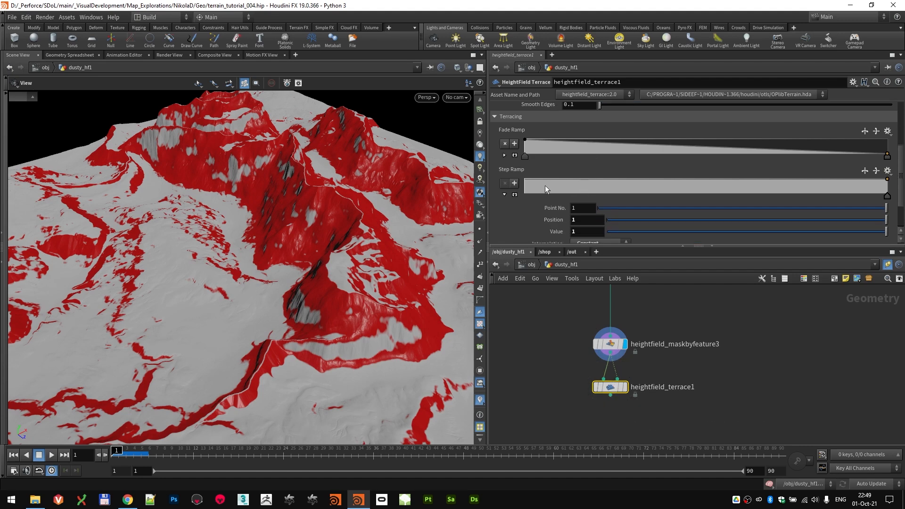
left_click(889, 172)
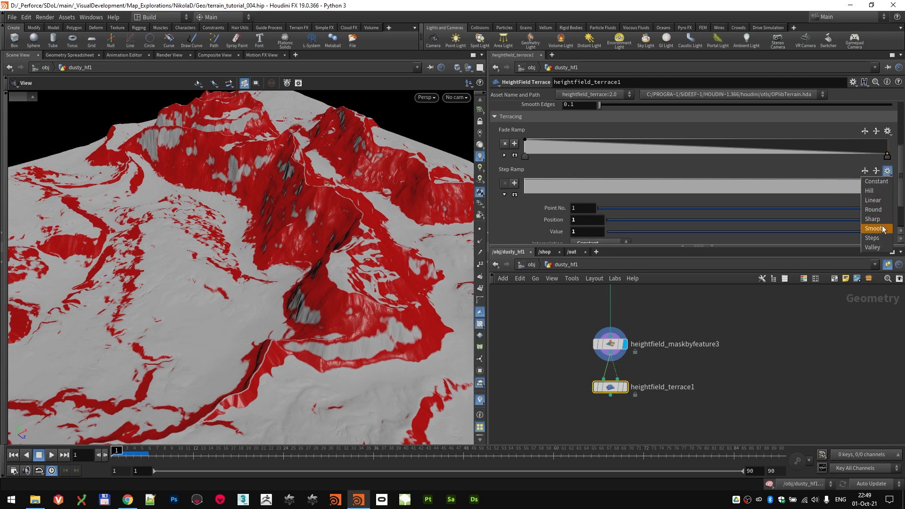
left_click(875, 228)
left_click(523, 196)
scroll(587, 203, "down", 1)
- Set the step ramp's end point to Bezier interpolation and place a control point at position 0 with value 1
left_click(887, 185)
scroll(679, 200, "down", 1)
left_click(596, 222)
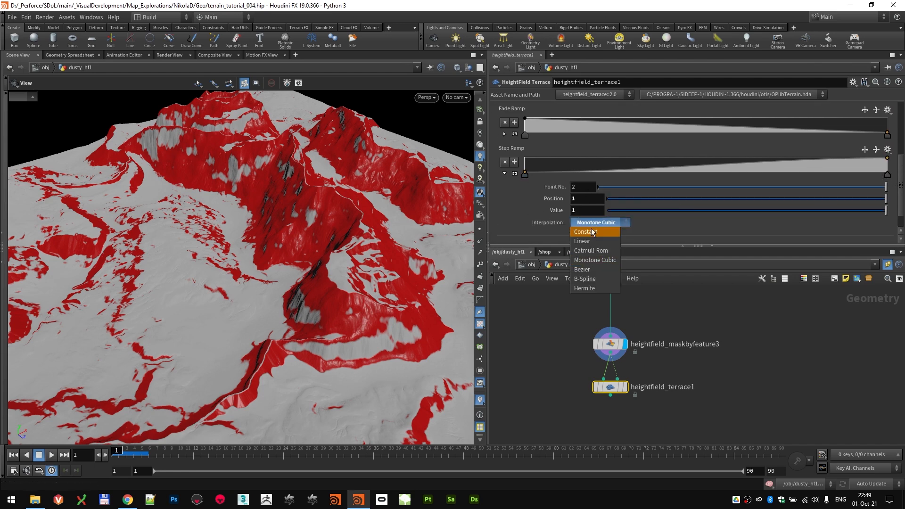
left_click(589, 269)
left_click_drag(666, 163, 524, 158)
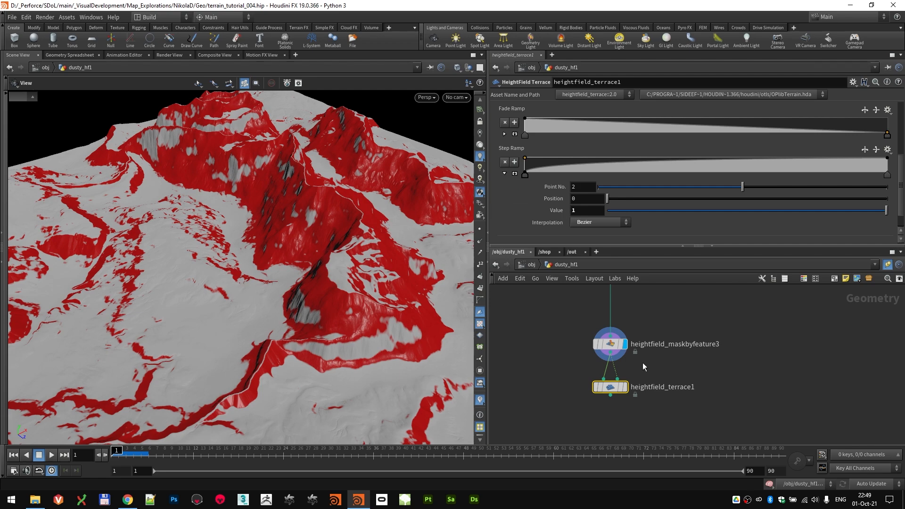
- Display heightfield_terrace1 and inspect the terraced cliffs with the edited ramps
mouse_move(625, 388)
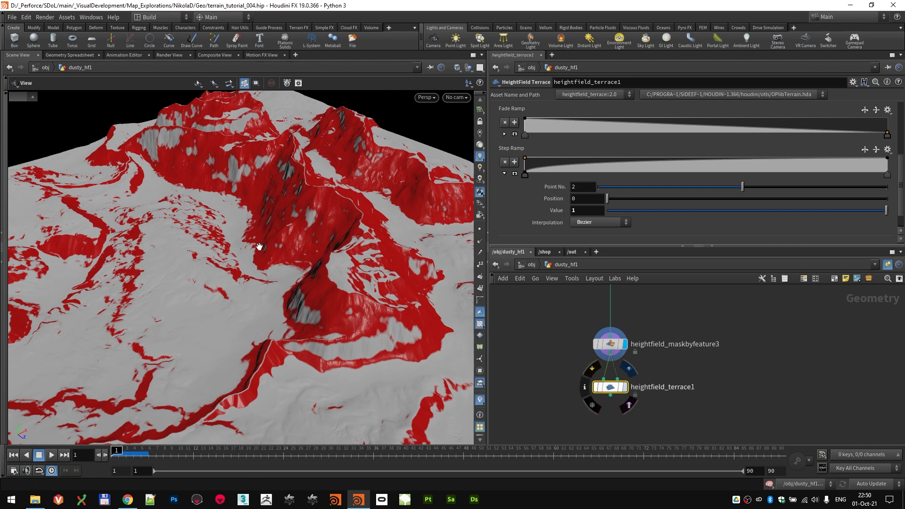
left_click(625, 388)
left_click_drag(266, 249, 321, 231)
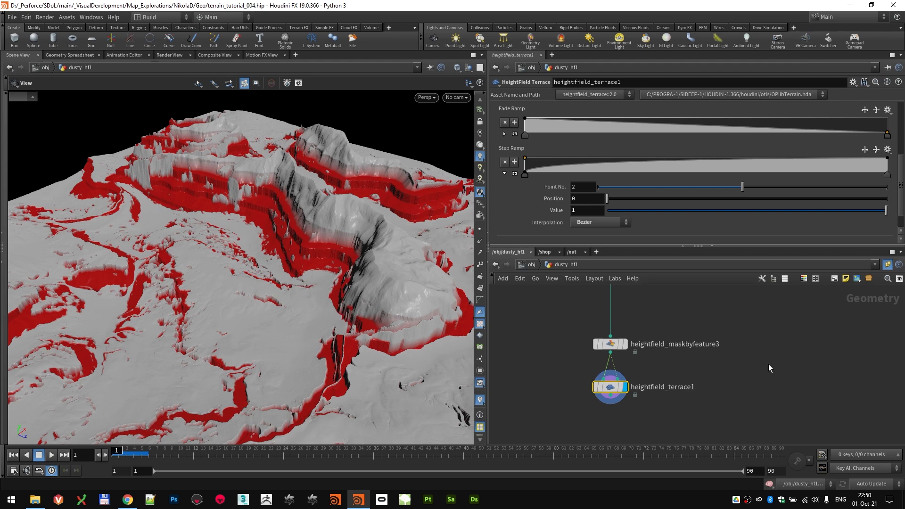
- Add a HeightField Resample node below heightfield_terrace1, connect it to the terrace output and display it
scroll(702, 357, "down", 4)
scroll(674, 363, "up", 4)
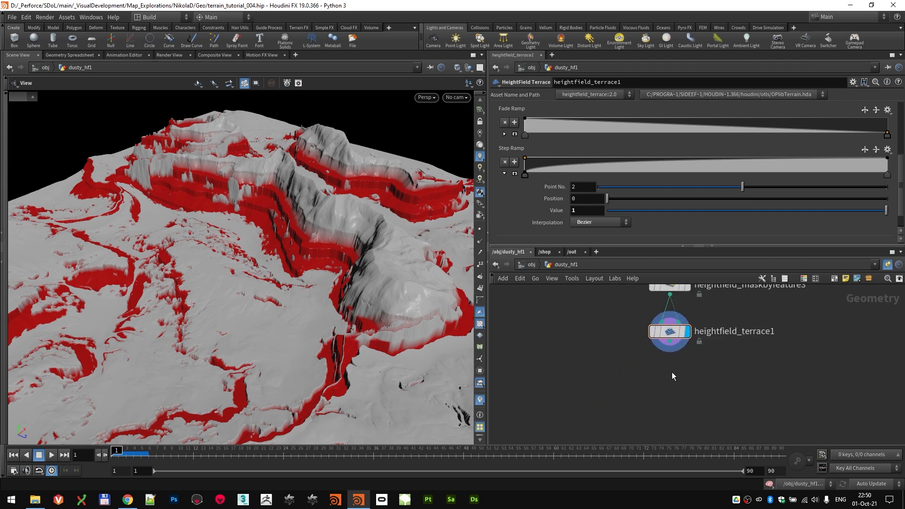
key("Tab")
type("resa")
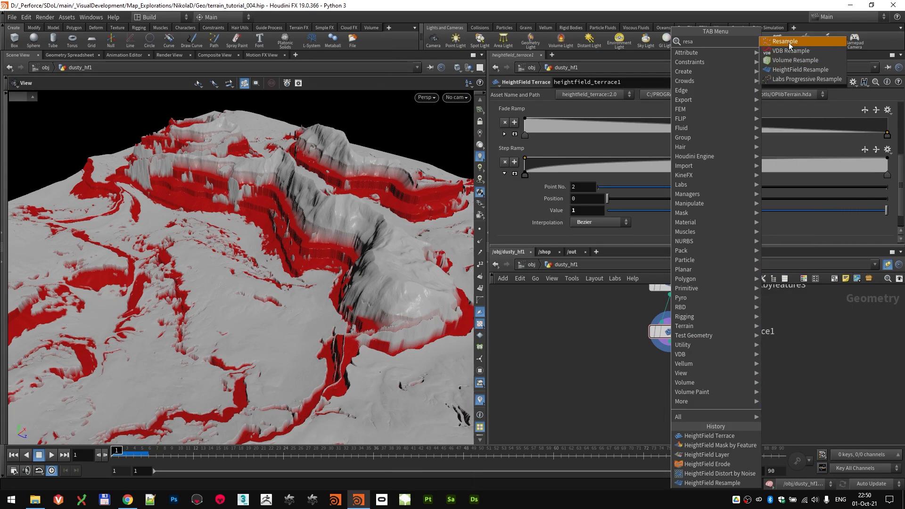
left_click(799, 69)
left_click(670, 378)
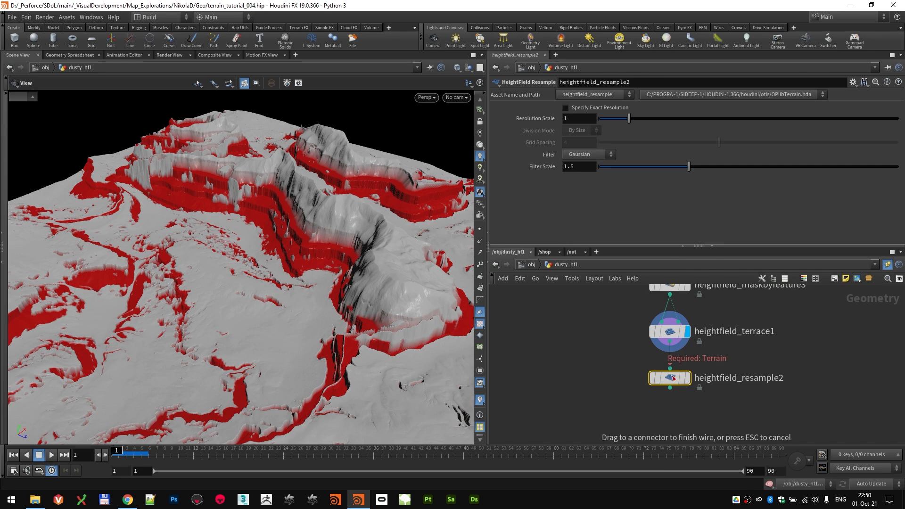
left_click(673, 377)
left_click(691, 356)
- Set the new resample node's resolution scale to 0.5
left_click(578, 119)
type("0.5")
key("Return")
scroll(389, 333, "up", 5)
left_click_drag(389, 333, 600, 409)
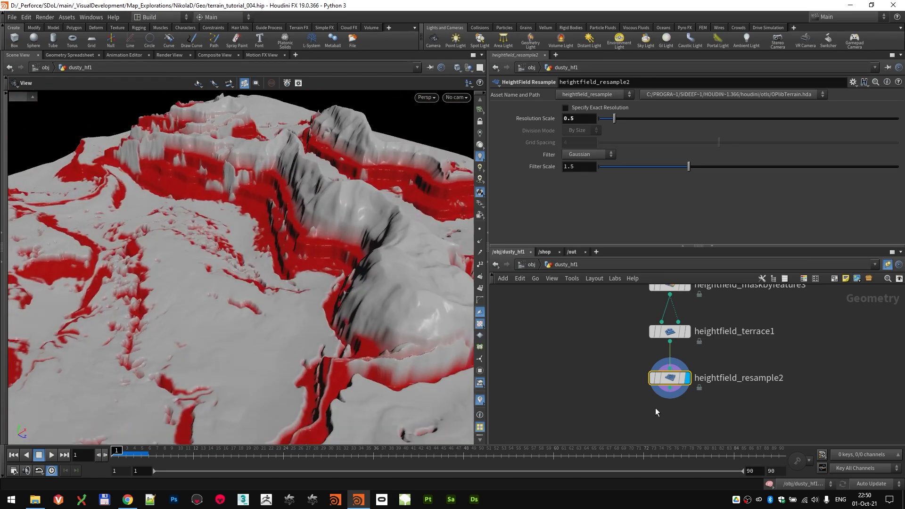
mouse_move(646, 409)
middle_mouse_down()
mouse_move(646, 375)
mouse_move(639, 411)
middle_mouse_up()
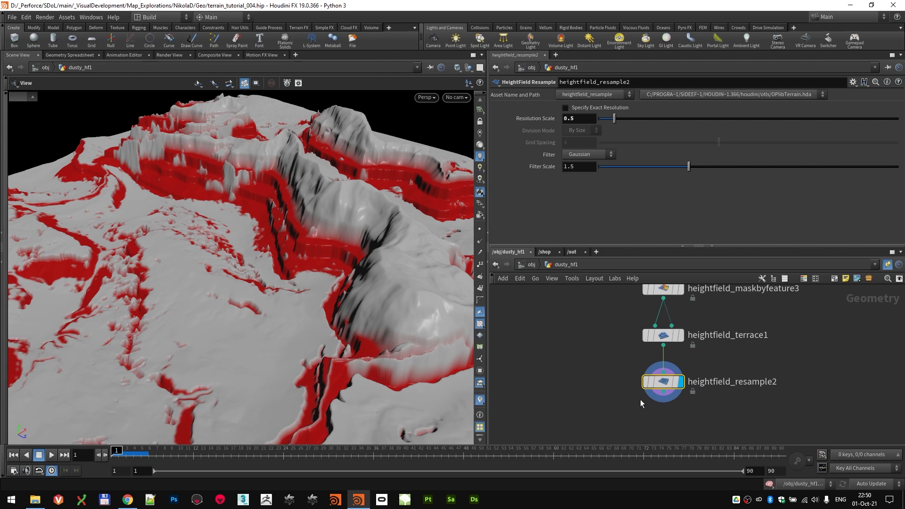
- Add a HeightField Erode node below heightfield_resample2, connect it and display the erosion
mouse_move(663, 334)
mouse_move(643, 383)
key("Tab")
key("Escape")
key("Tab")
type("erod")
key("Escape")
left_click(667, 423)
middle_click_drag(602, 392, 601, 359)
- Turn off the new erode node's visualization and freeze its simulation at frame 20
left_click(682, 133)
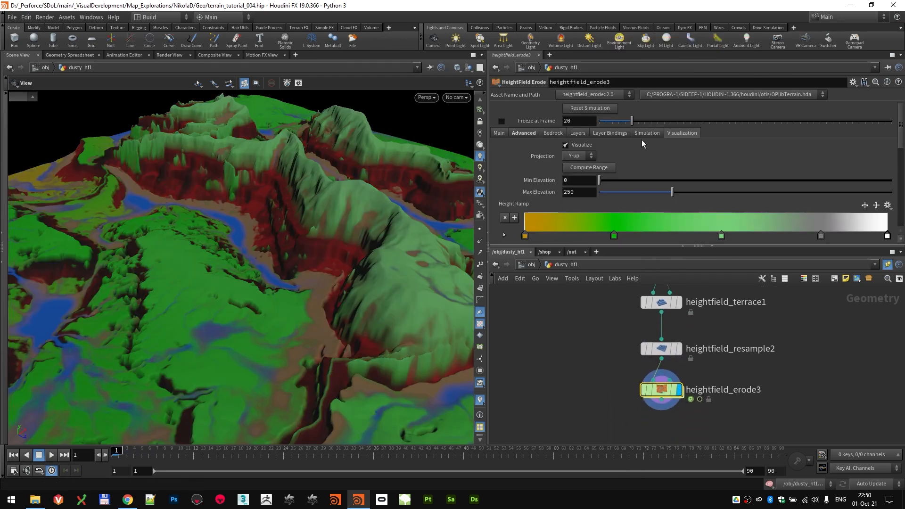
left_click(579, 146)
left_click_drag(236, 263, 344, 238)
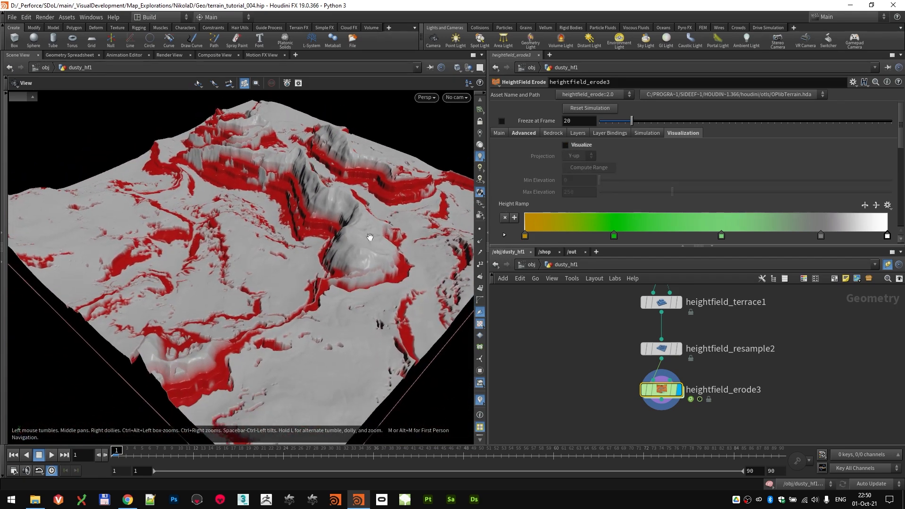
left_click(581, 122)
left_click(501, 120)
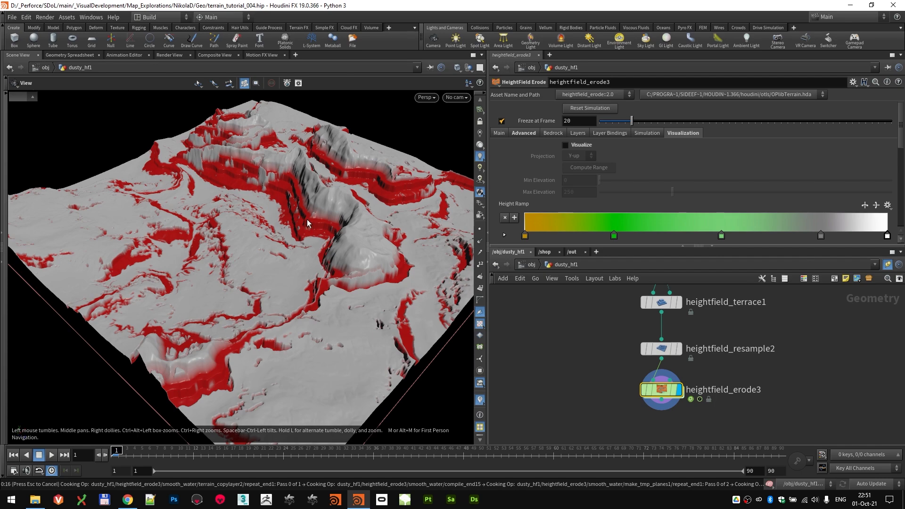
- Enable Post Smooth for the debris flow in the erode node's advanced settings
scroll(313, 205, "up", 3)
left_click_drag(313, 207, 212, 239)
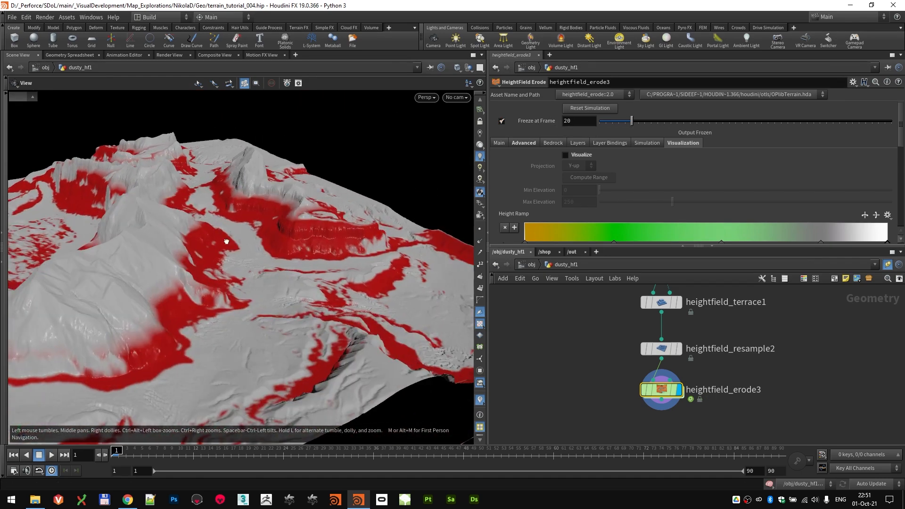
scroll(236, 250, "up", 4)
scroll(264, 250, "down", 3)
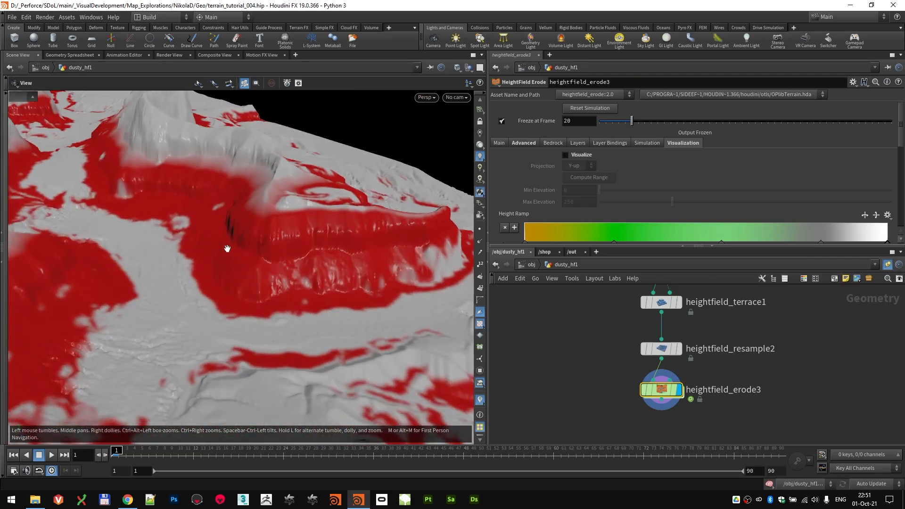
scroll(236, 236, "down", 3)
left_click_drag(209, 253, 355, 260)
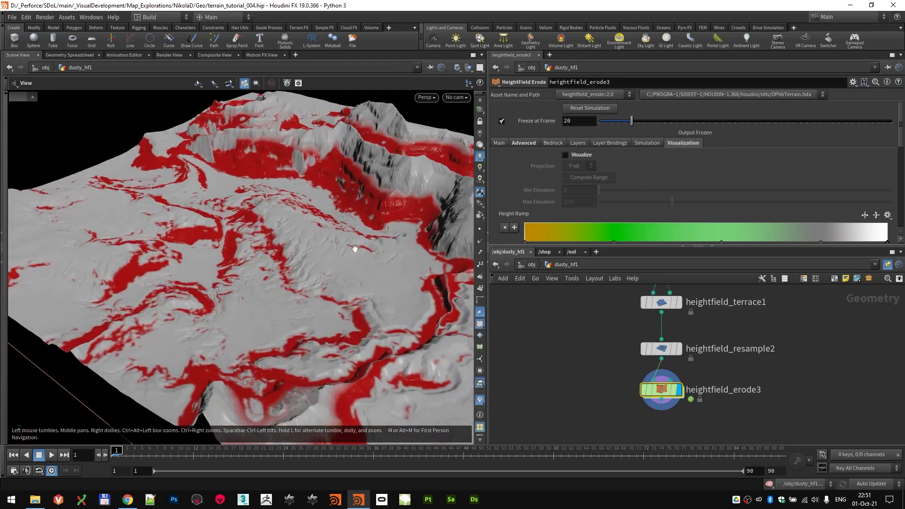
left_click(537, 143)
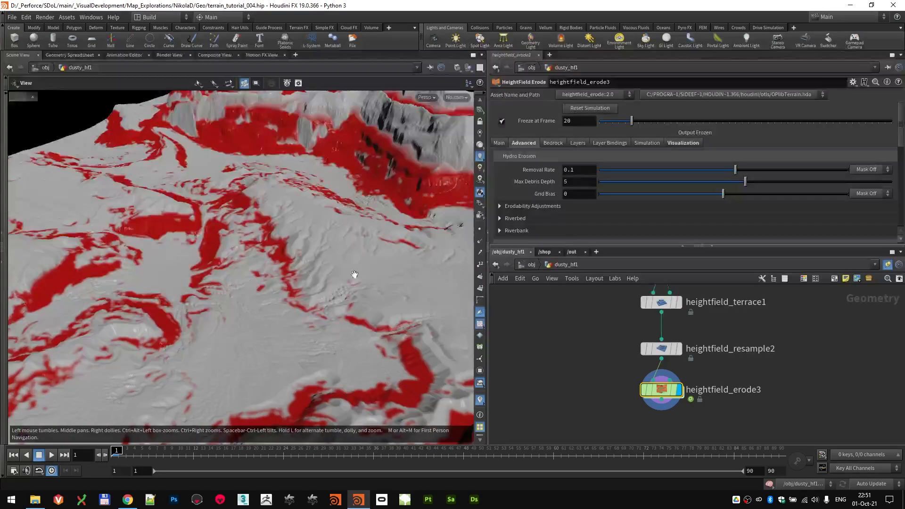
scroll(551, 196, "down", 10)
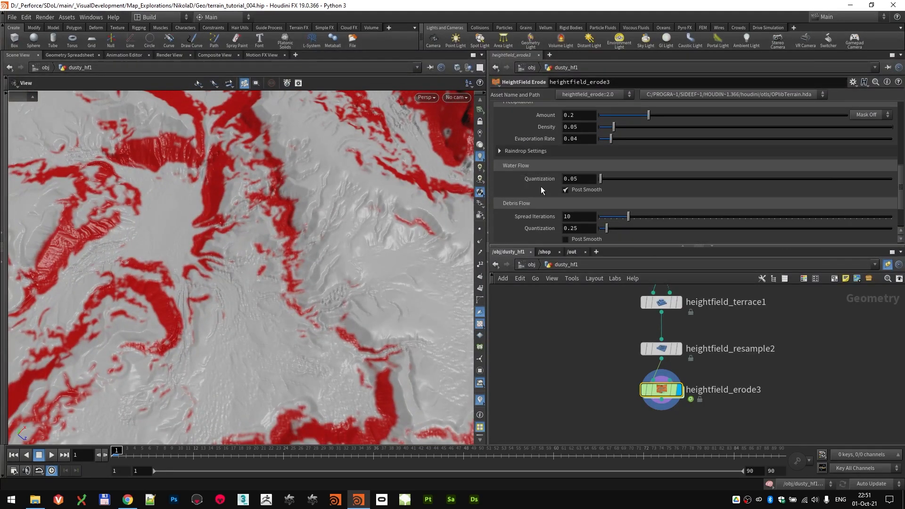
left_click(590, 188)
left_click_drag(349, 231, 377, 341)
- Add a HeightField Mask by Feature node below heightfield_erode3, connect it and display its mask
middle_click_drag(585, 385, 584, 352)
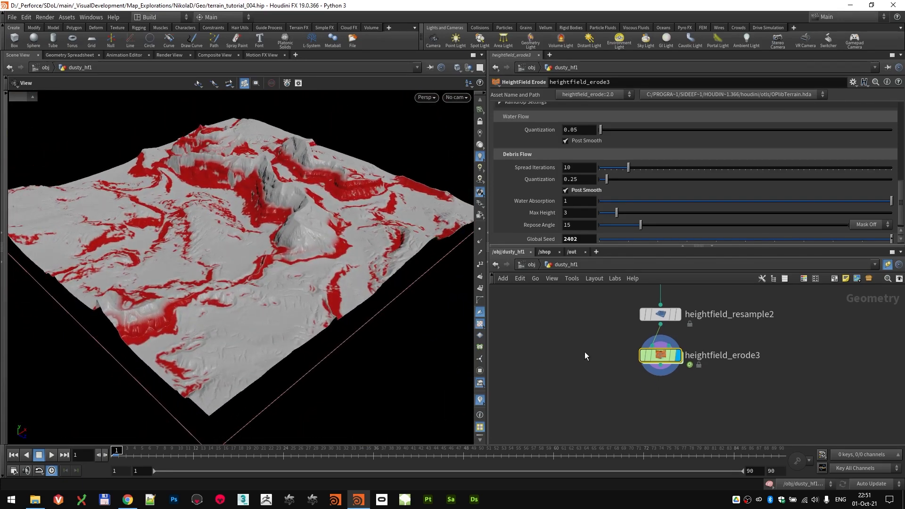
scroll(589, 363, "down", 4)
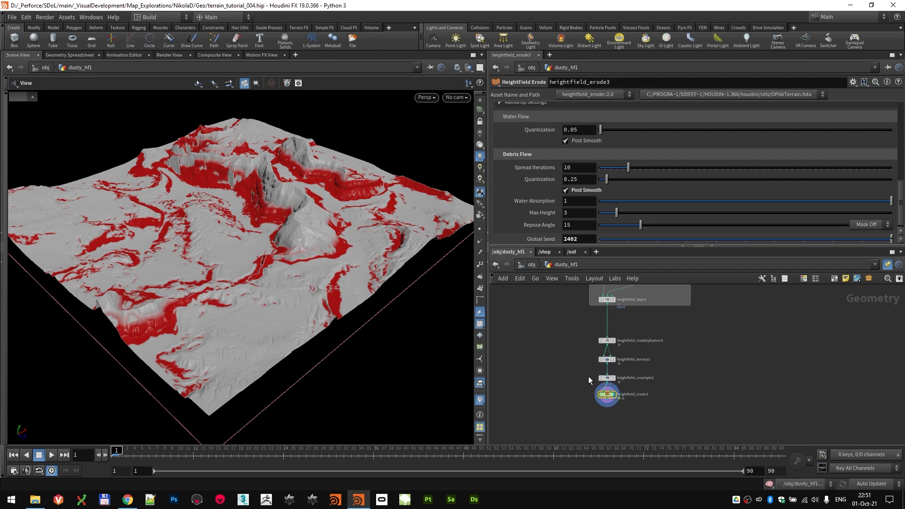
scroll(591, 382, "up", 4)
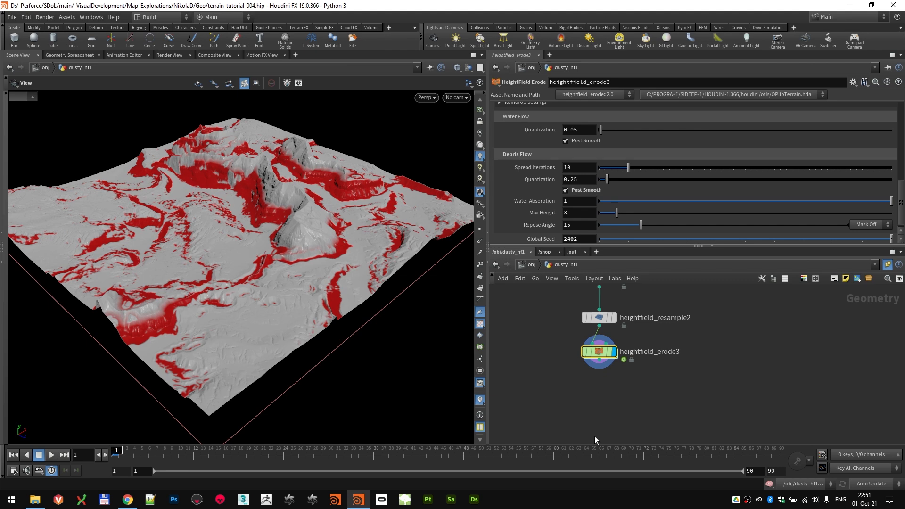
key("Tab")
type("mask")
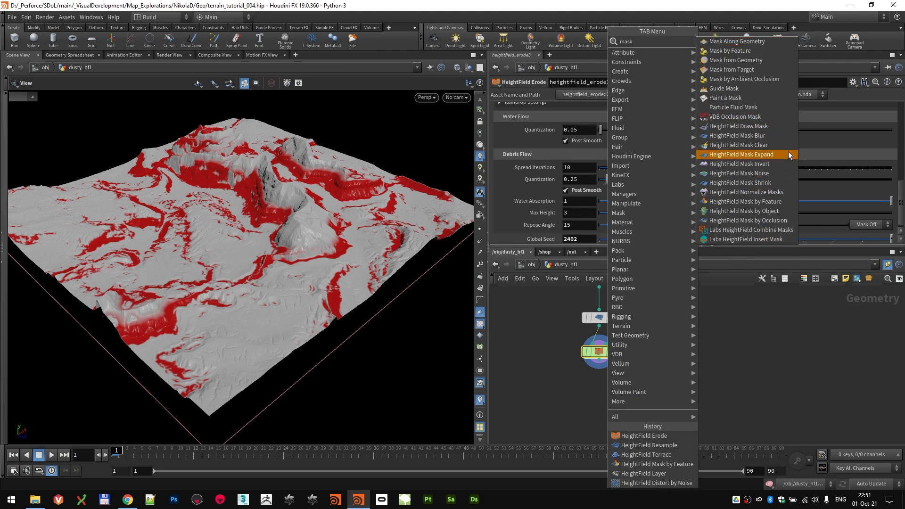
left_click(790, 200)
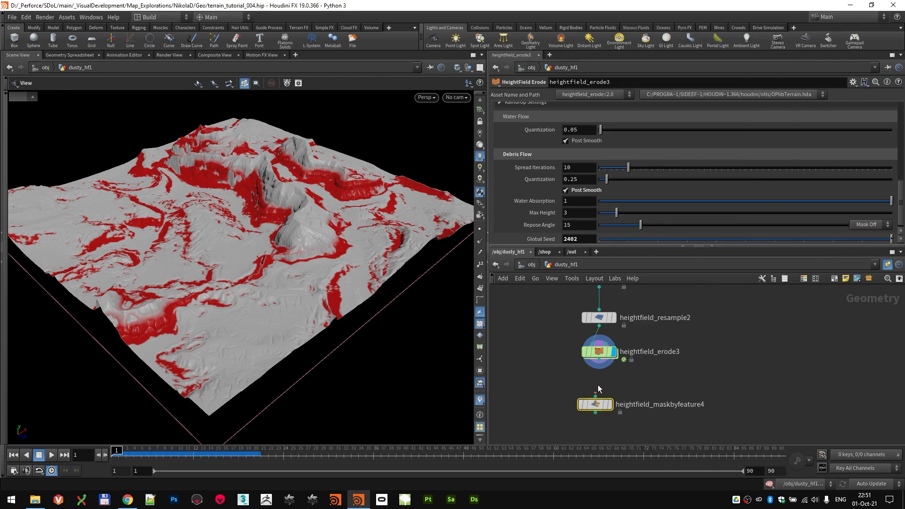
left_click(597, 394)
left_click(614, 399)
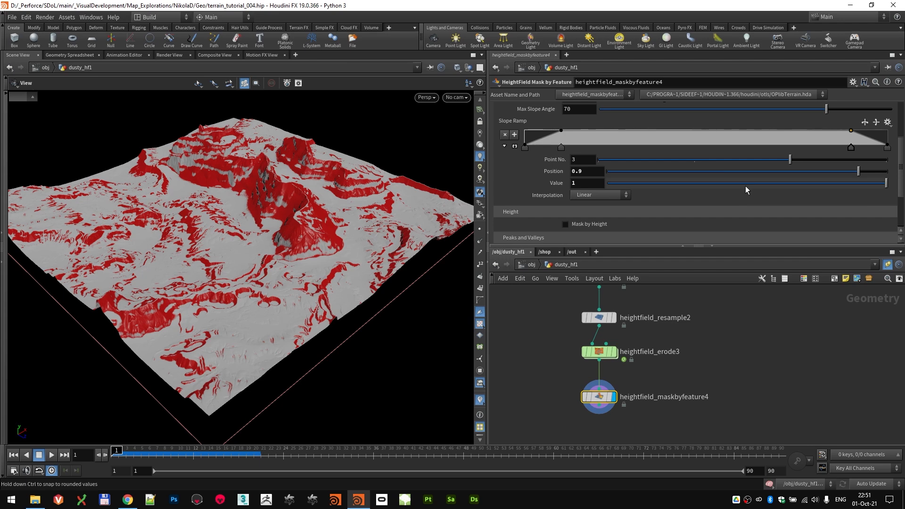
- Set the new mask node's minimum slope angle to 35.9
scroll(569, 126, "up", 2)
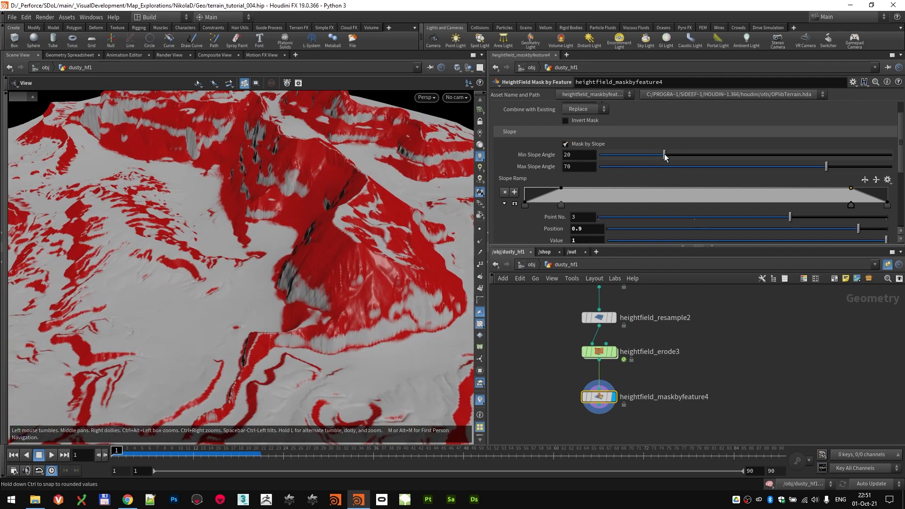
left_click_drag(659, 156, 693, 159)
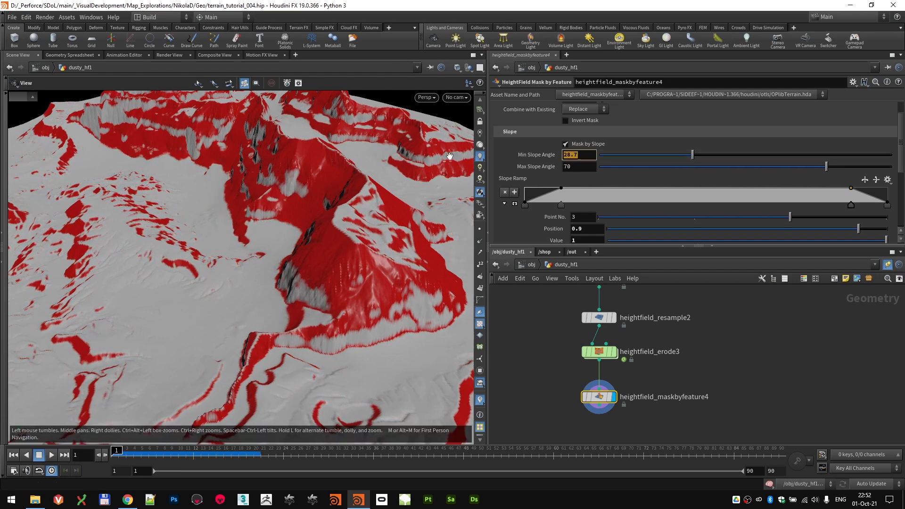
type("35.9")
key("Return")
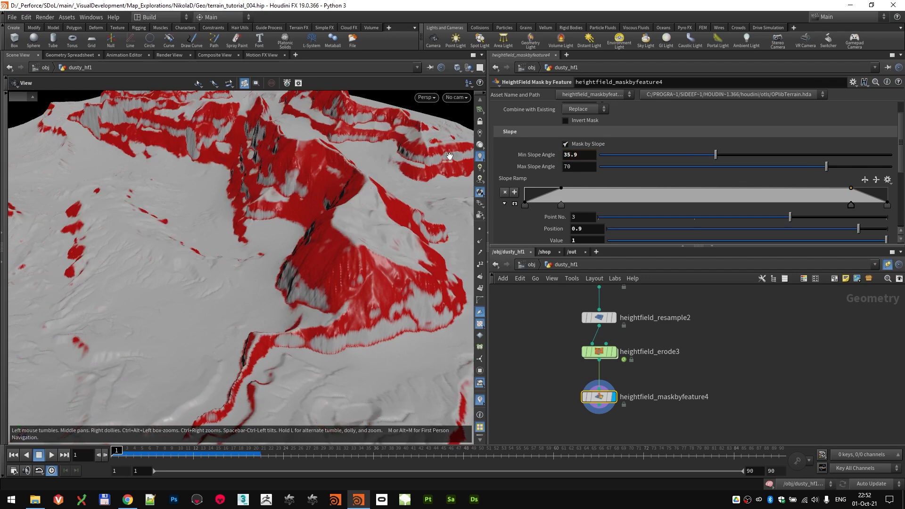
- Set heightfield_maskbyfeature4's maximum slope angle to 53.4
left_click_drag(826, 167, 763, 166)
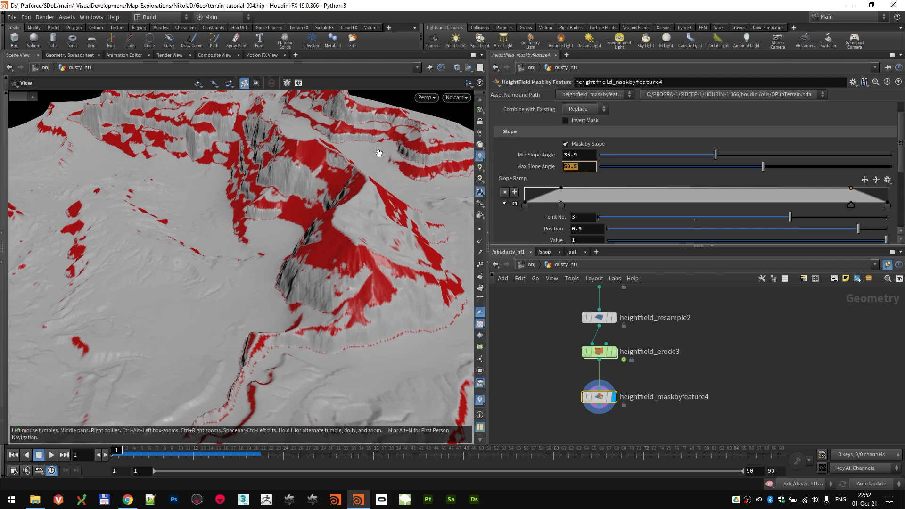
type("53.4")
key("Return")
left_click_drag(193, 228, 163, 301)
left_click_drag(287, 264, 344, 292)
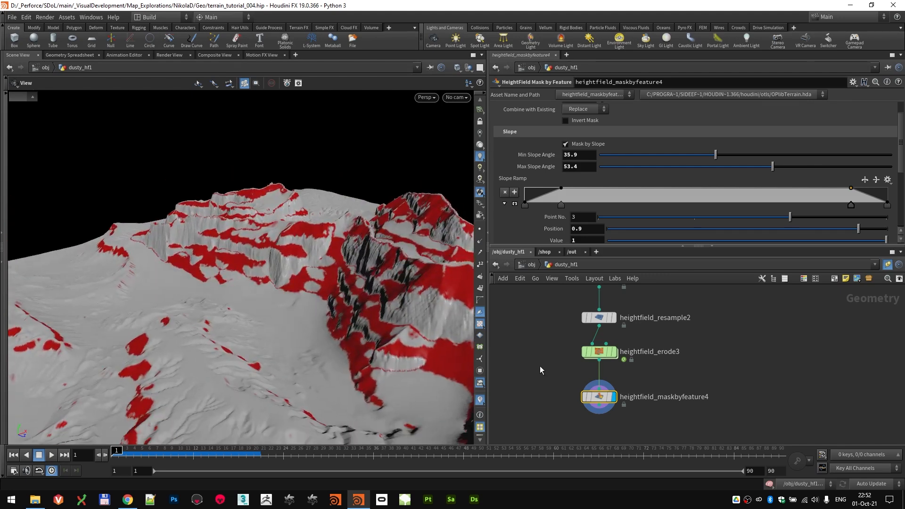
left_click_drag(424, 282, 245, 266)
middle_click_drag(613, 400, 608, 344)
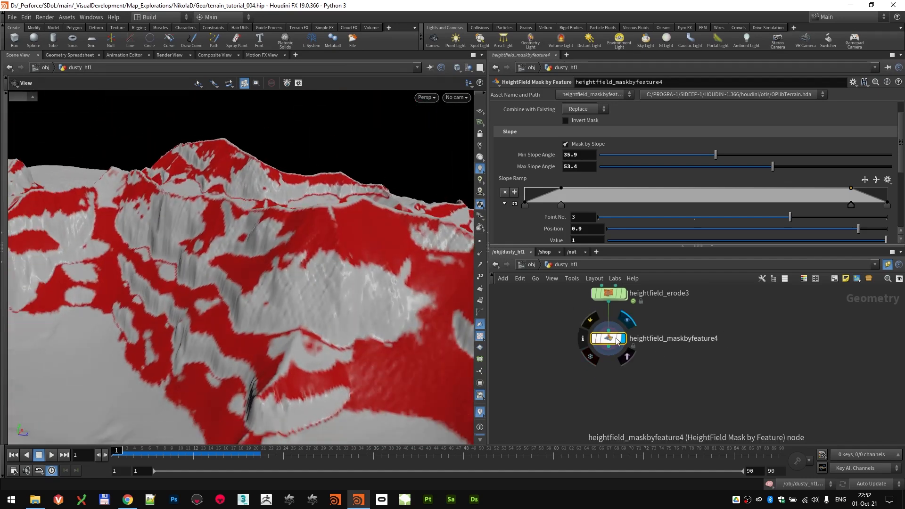
key("Tab")
type("mask")
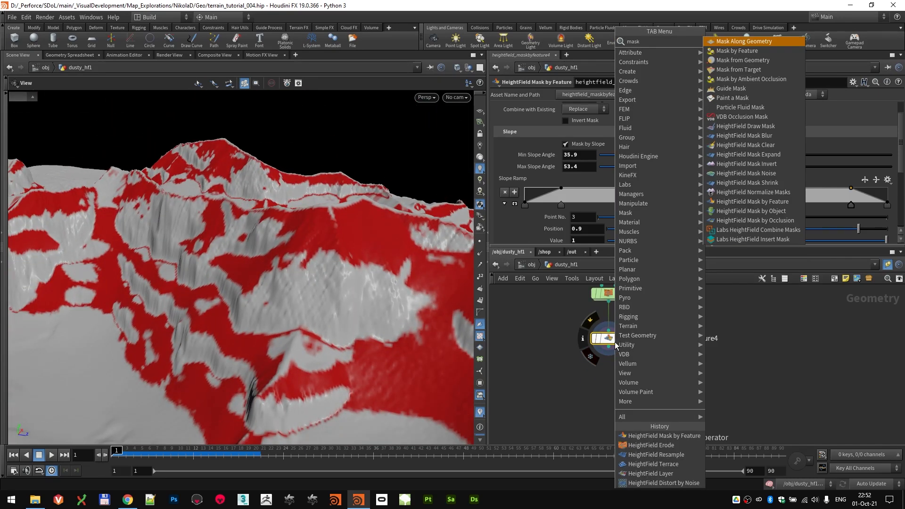
left_click(782, 144)
left_click(621, 398)
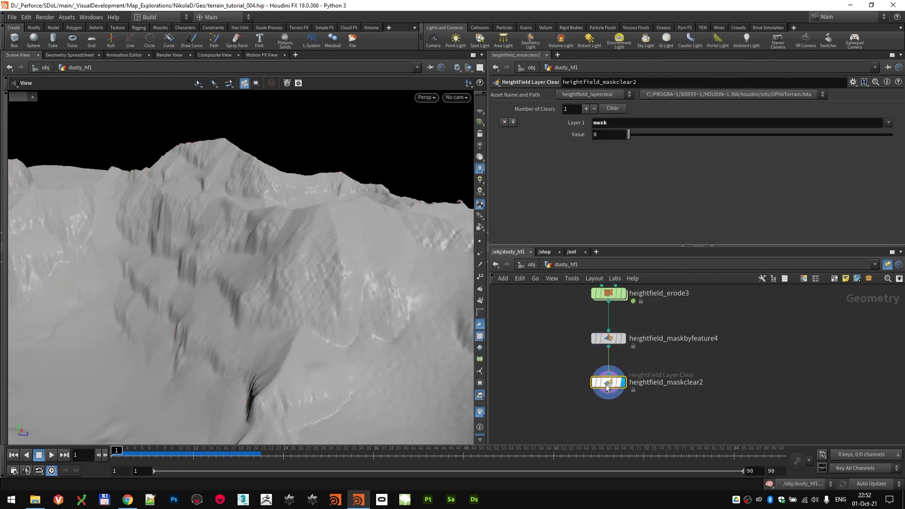
mouse_move(608, 379)
key("Delete")
- Add a HeightField Mask Blur node below heightfield_maskbyfeature4 and set its radius to 5
key("Tab")
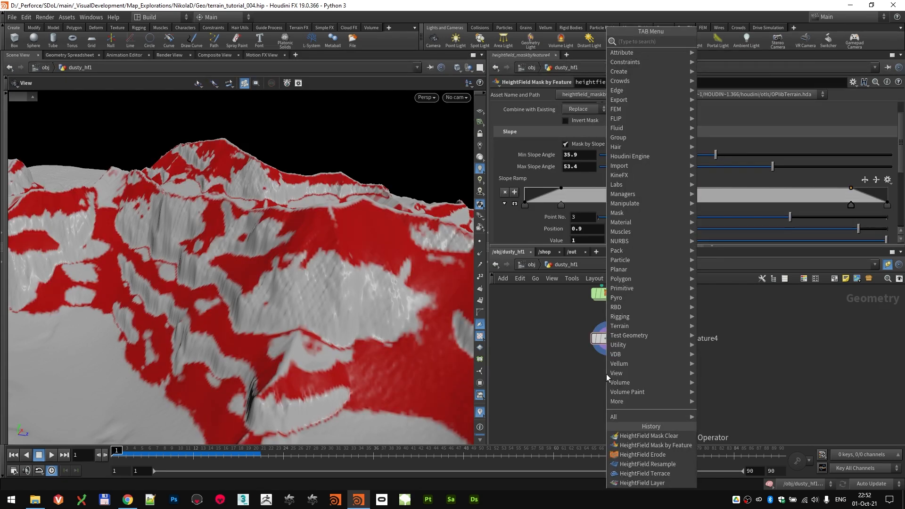
type("maskbl")
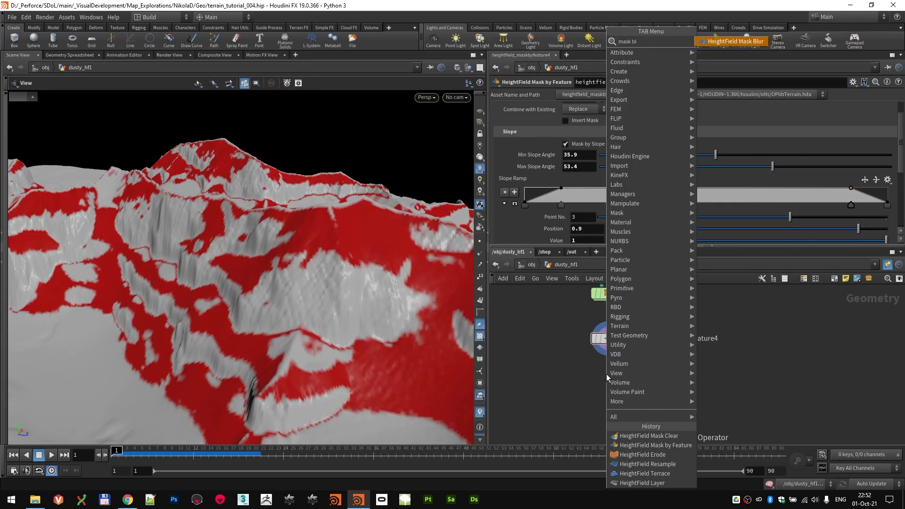
key("Return")
left_click(606, 374)
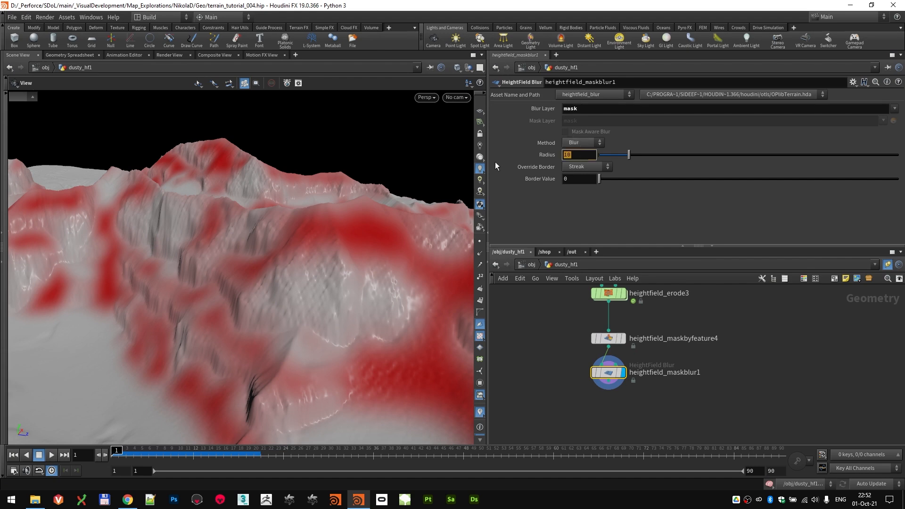
type("5")
key("Return")
left_click_drag(188, 306, 291, 307)
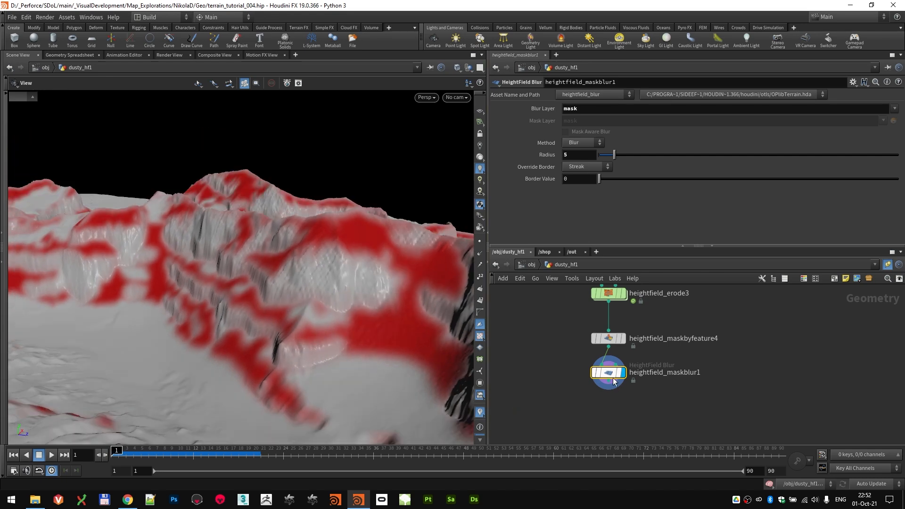
key("Tab")
type("tera")
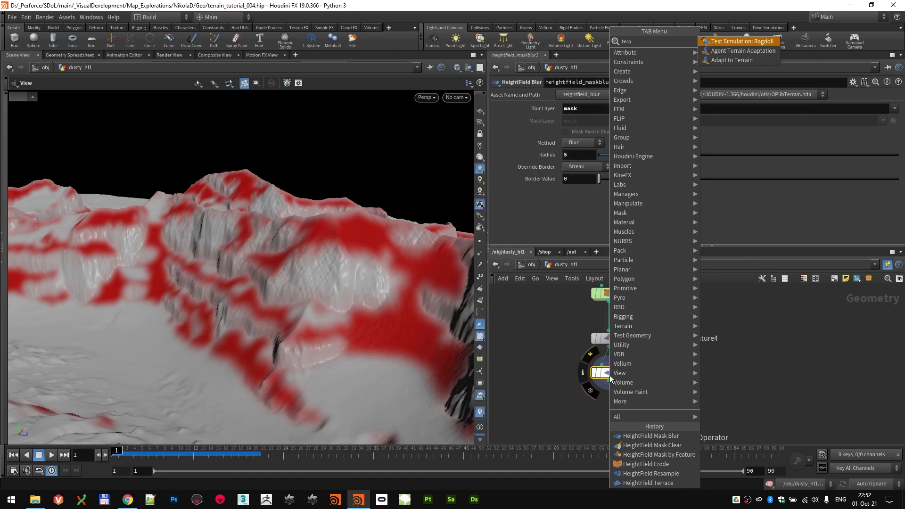
key("Escape")
- Add a HeightField Terrace node below heightfield_maskblur1, display it and feed the blur node into its mask input too
key("Tab")
type("hf ter")
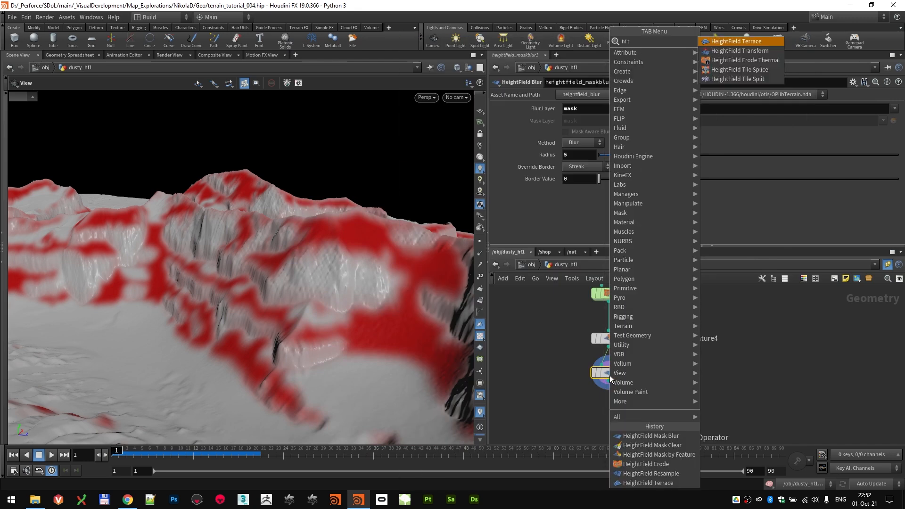
key("Return")
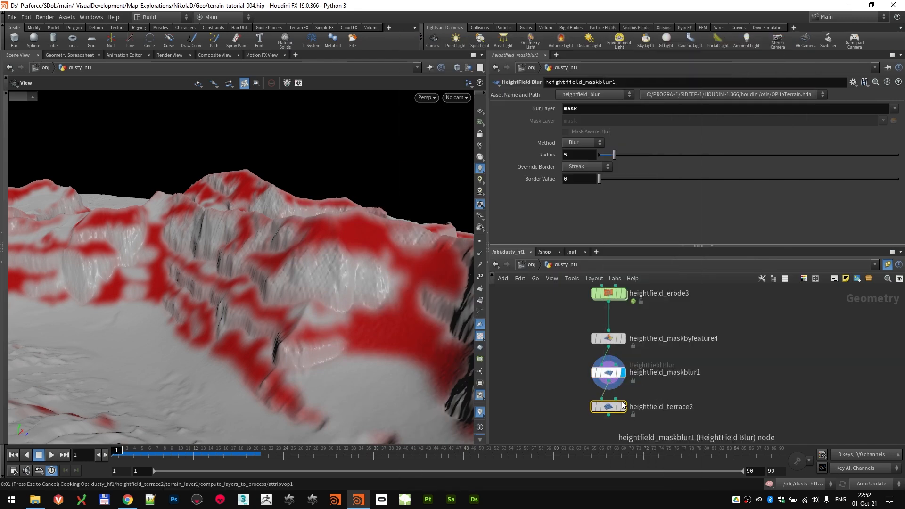
left_click(622, 405)
left_click_drag(610, 384, 595, 397)
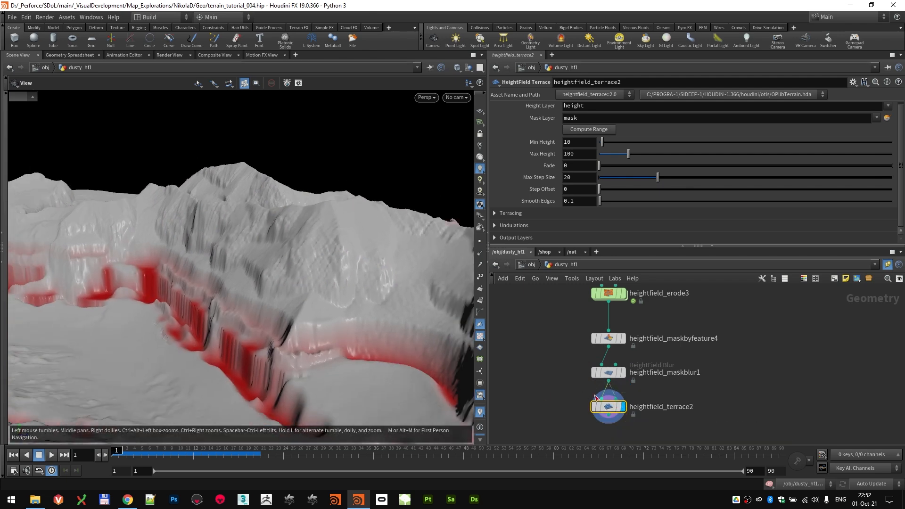
mouse_move(612, 408)
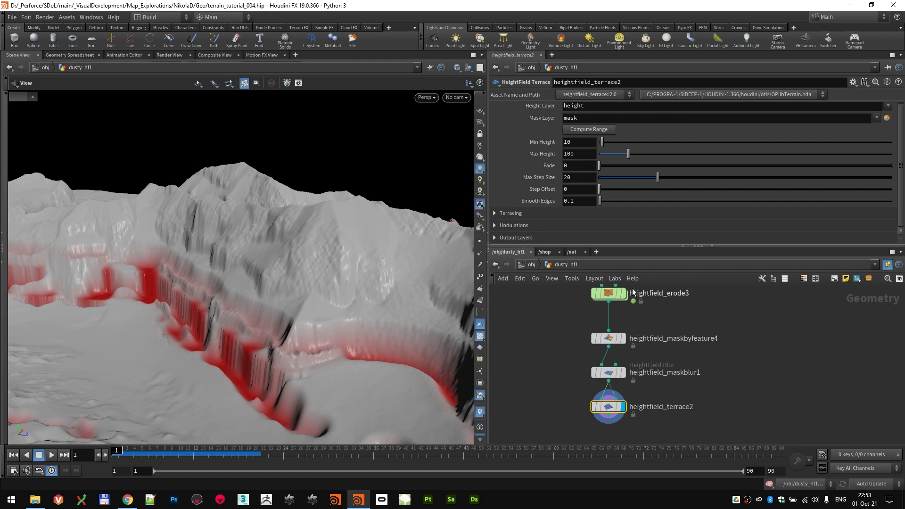
- Compute the height range in heightfield_terrace2, then set its minimum height to 15.7 and maximum height to 180.8
left_click(589, 133)
left_click(589, 142)
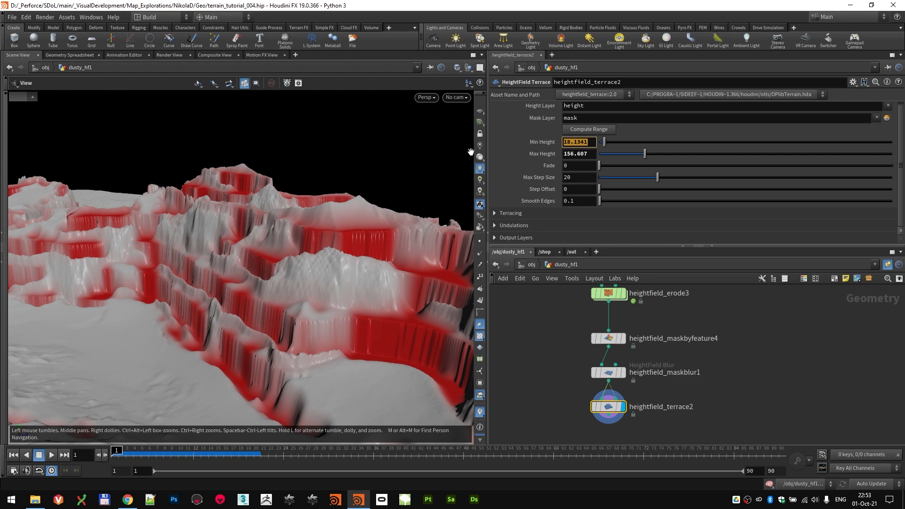
type("15.7")
key("Return")
left_click(590, 155)
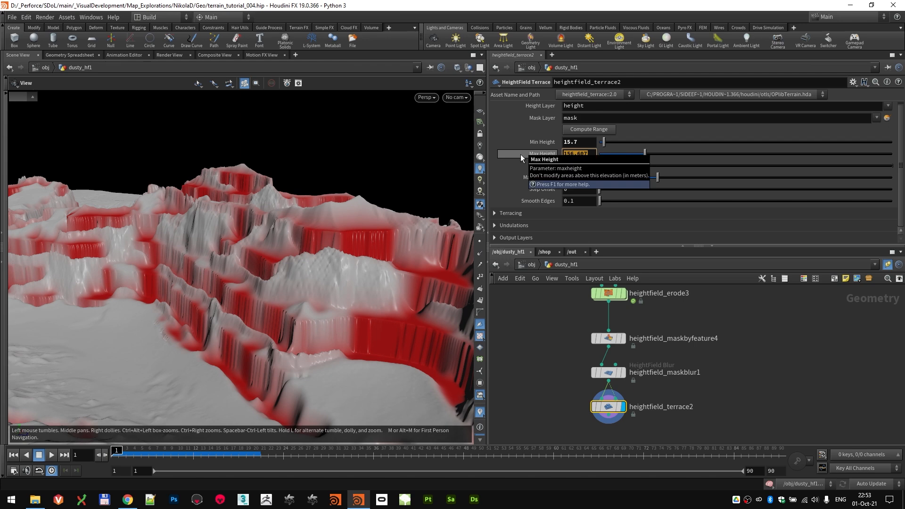
type("180.8")
key("Return")
left_click_drag(244, 227, 323, 207)
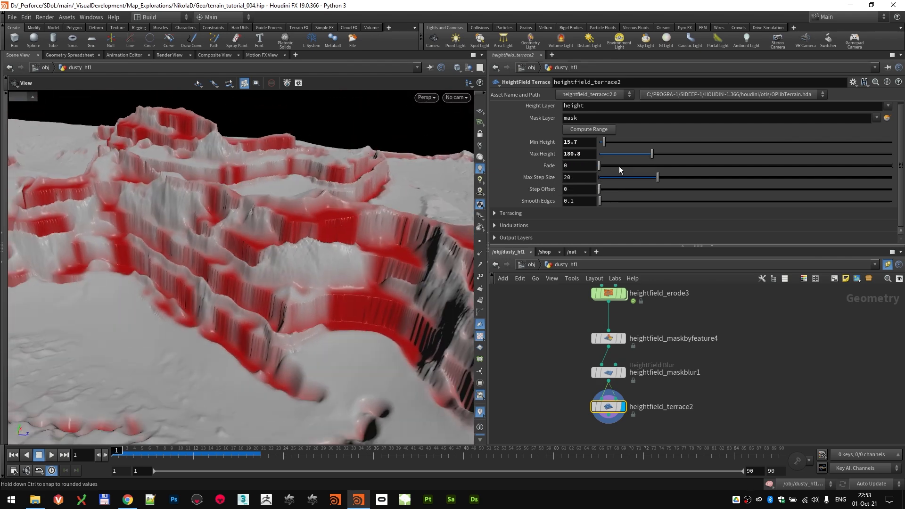
- Set the terrace node's fade to 0.1 and its maximum step size to 5
left_click(586, 166)
type(".1")
key("Return")
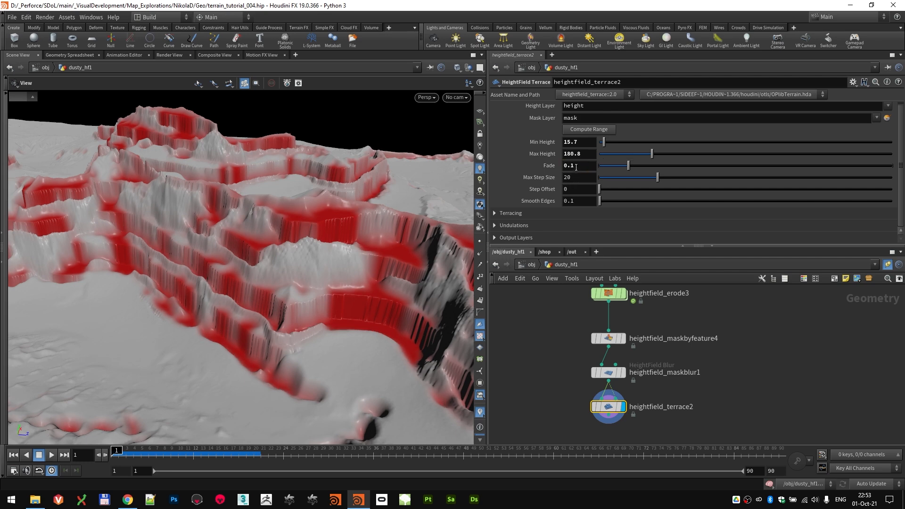
left_click(580, 178)
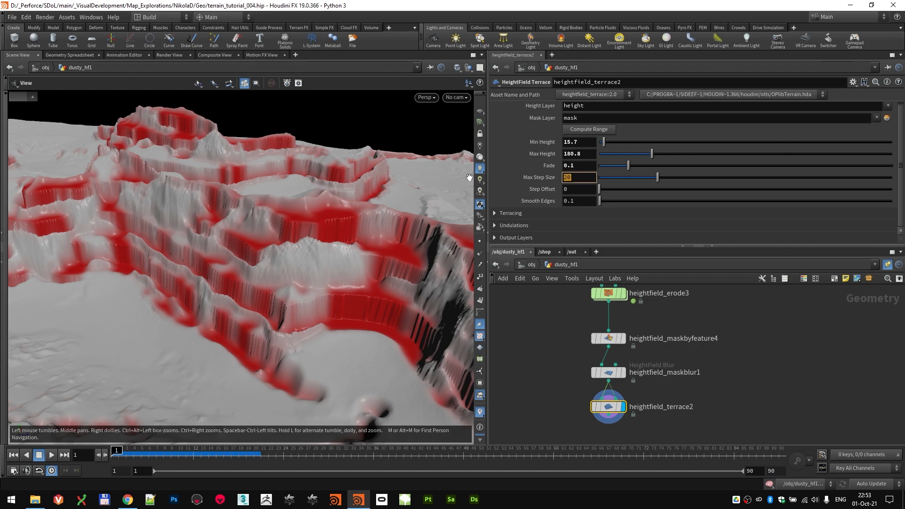
type("5")
key("Return")
left_click_drag(237, 216, 344, 232)
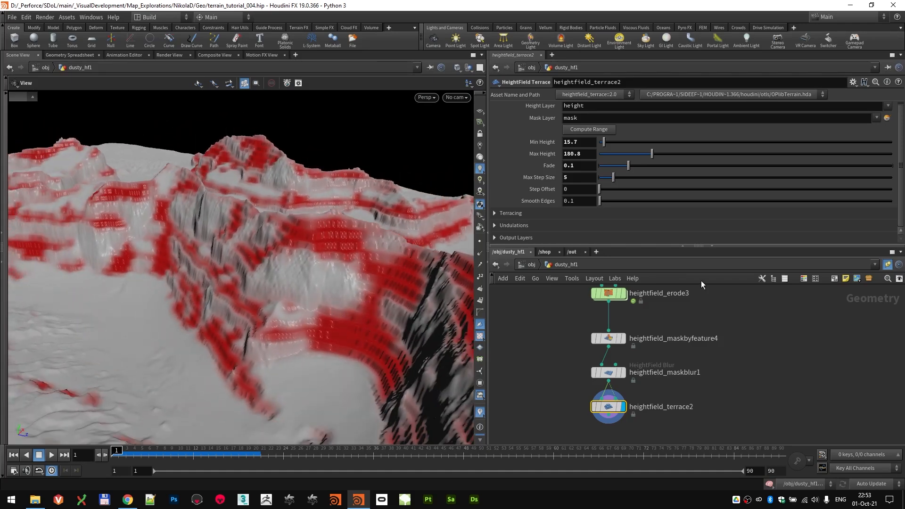
- Expand the terrace node's Terracing settings and examine its fade and step ramps and the terraced cliffs
left_click(511, 213)
scroll(511, 171, "down", 2)
scroll(512, 171, "down", 1)
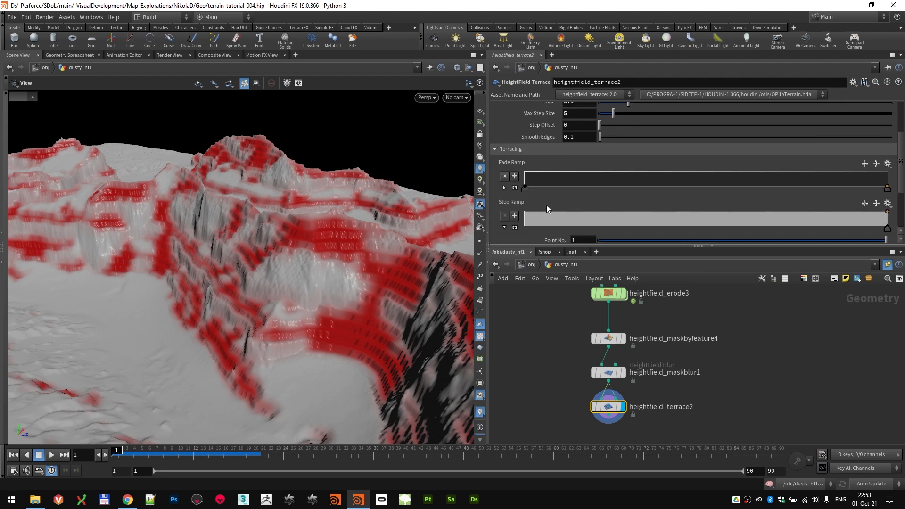
scroll(546, 207, "down", 2)
mouse_move(329, 264)
left_mouse_down()
mouse_move(357, 253)
mouse_move(377, 283)
mouse_move(333, 243)
mouse_move(299, 242)
mouse_move(364, 283)
mouse_move(331, 317)
mouse_move(344, 358)
mouse_move(347, 327)
mouse_move(334, 293)
mouse_move(245, 295)
mouse_move(330, 262)
mouse_move(271, 235)
mouse_move(335, 313)
mouse_move(344, 282)
mouse_move(324, 259)
left_mouse_up()
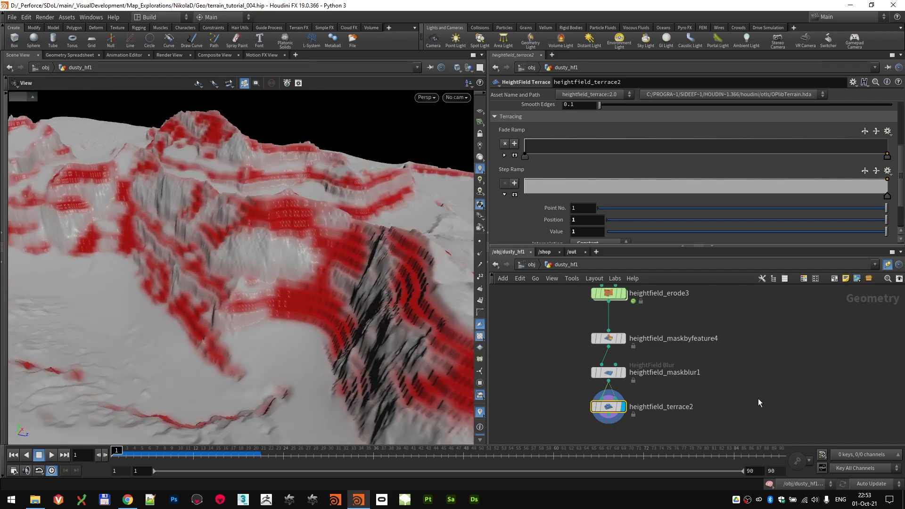
middle_click_drag(761, 405, 765, 356)
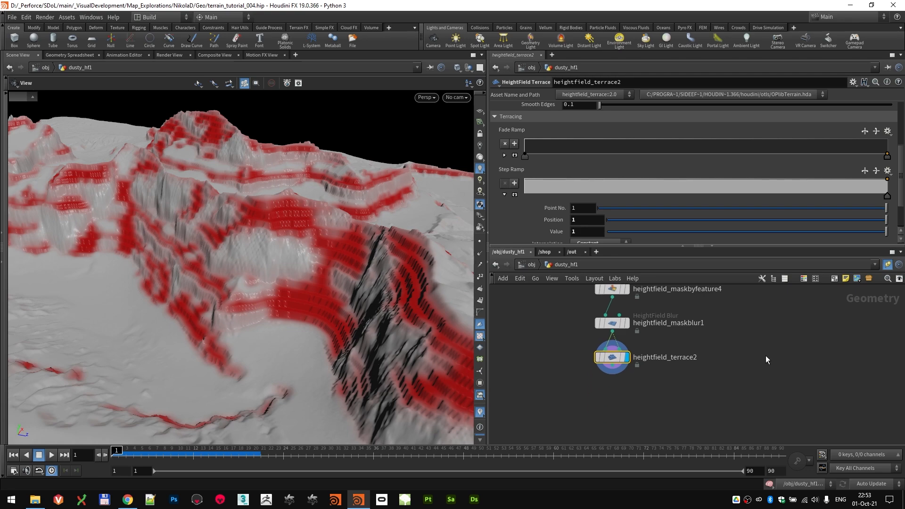
left_click_drag(330, 299, 347, 285)
scroll(580, 192, "up", 1)
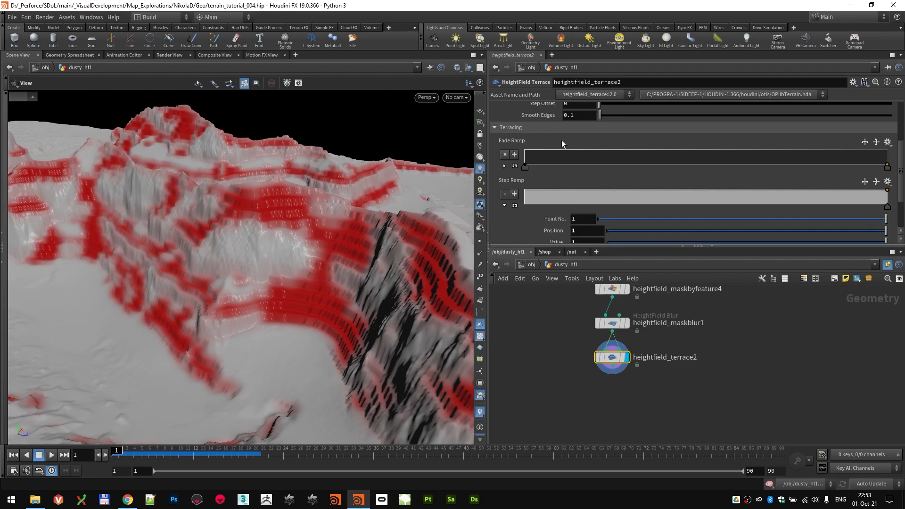
left_click_drag(344, 264, 243, 232)
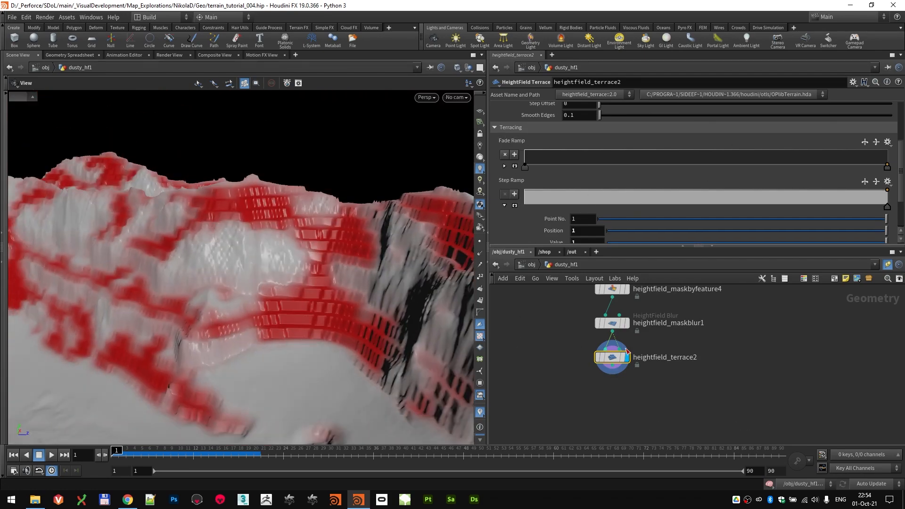
- Add a HeightField Distort by Noise node below heightfield_terrace2 and set its amplitude to 5
key("Tab")
type("hf di")
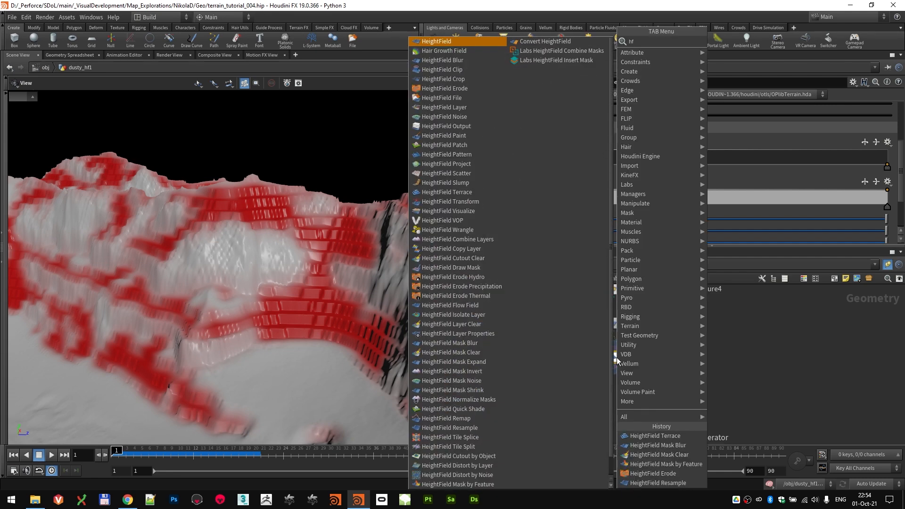
key("Down")
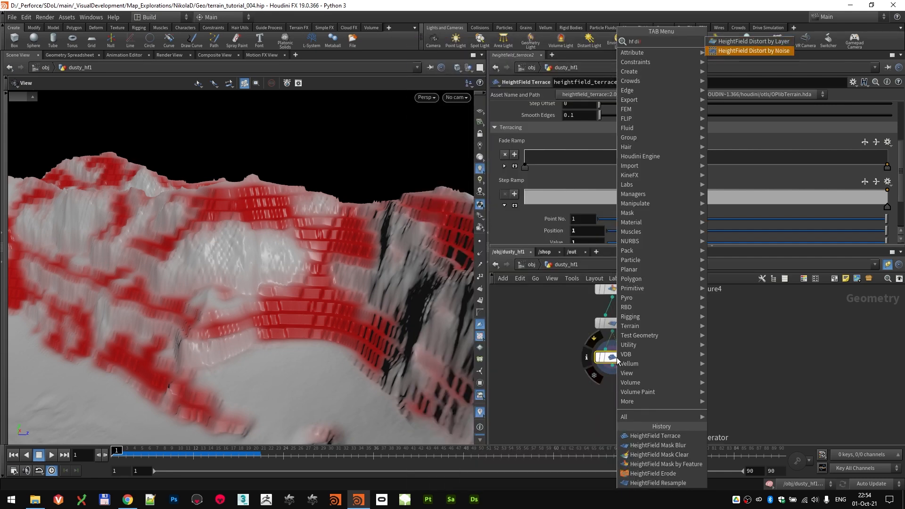
key("Return")
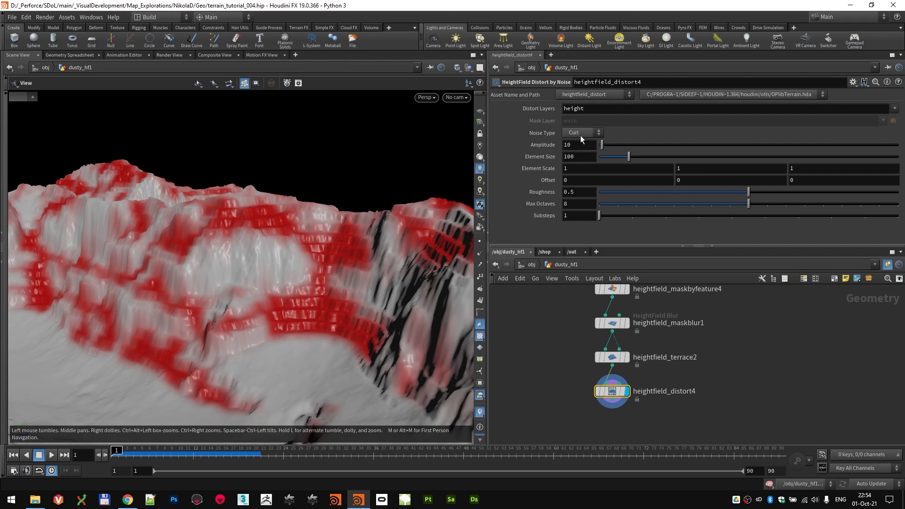
left_click(571, 145)
type("5")
key("Return")
left_click_drag(372, 263, 264, 226)
mouse_move(624, 359)
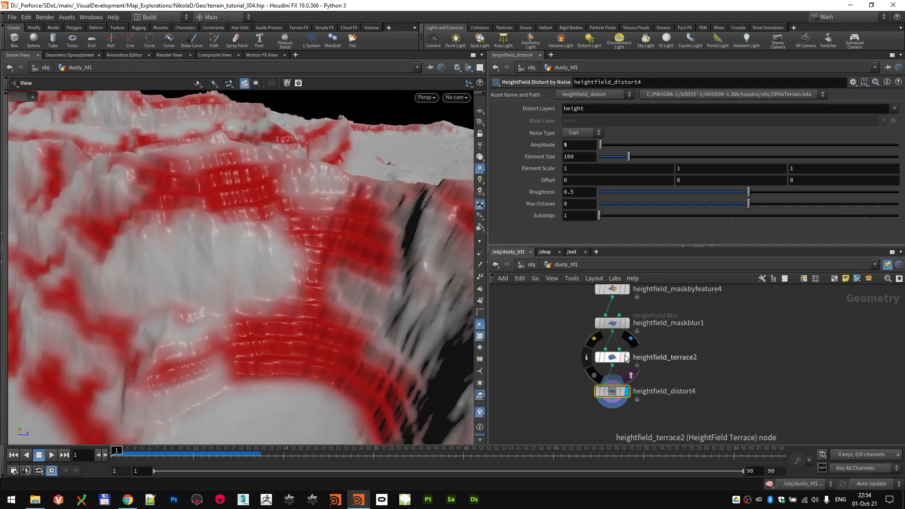
- Connect heightfield_terrace2's output to the mask input of heightfield_distort4 so the distortion is limited to the mask
left_click_drag(453, 306, 289, 293)
middle_click_drag(632, 419, 636, 357)
mouse_move(614, 332)
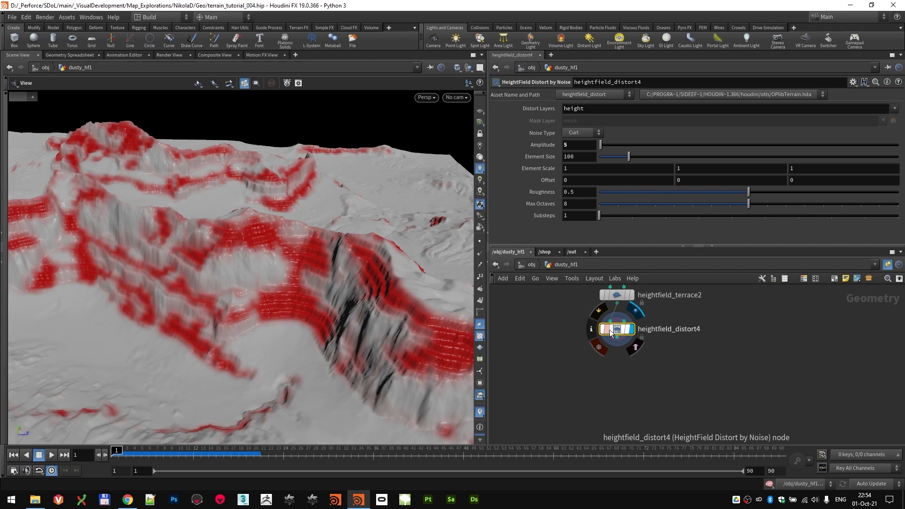
scroll(610, 329, "up", 2)
left_click_drag(619, 297, 639, 349)
left_click_drag(319, 268, 400, 303)
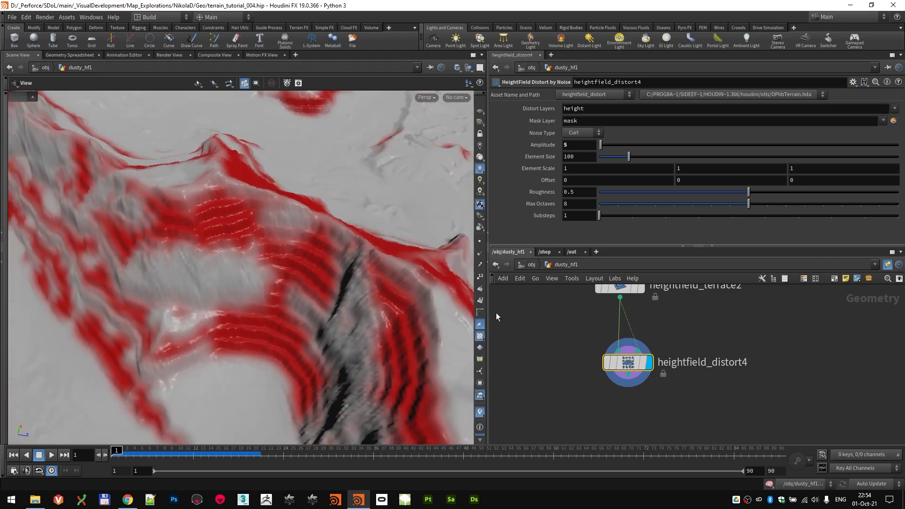
key("y")
left_click_drag(629, 333, 638, 349)
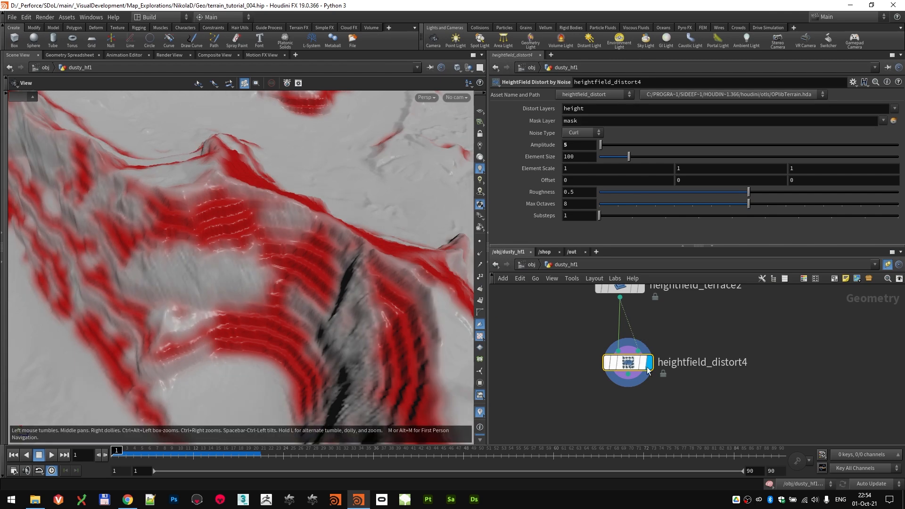
- Add a HeightField Erode node below heightfield_distort4, connected to its output
scroll(667, 350, "down", 5)
scroll(669, 352, "up", 3)
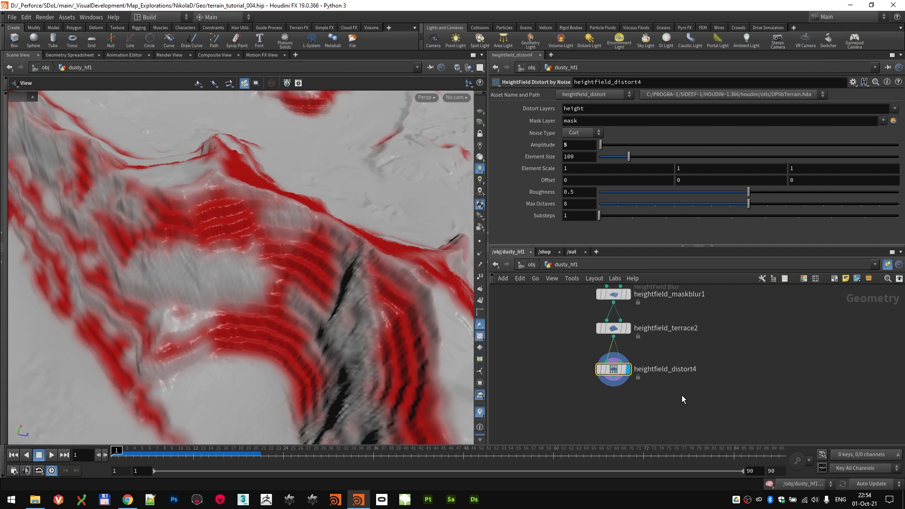
key("Tab")
type("ero")
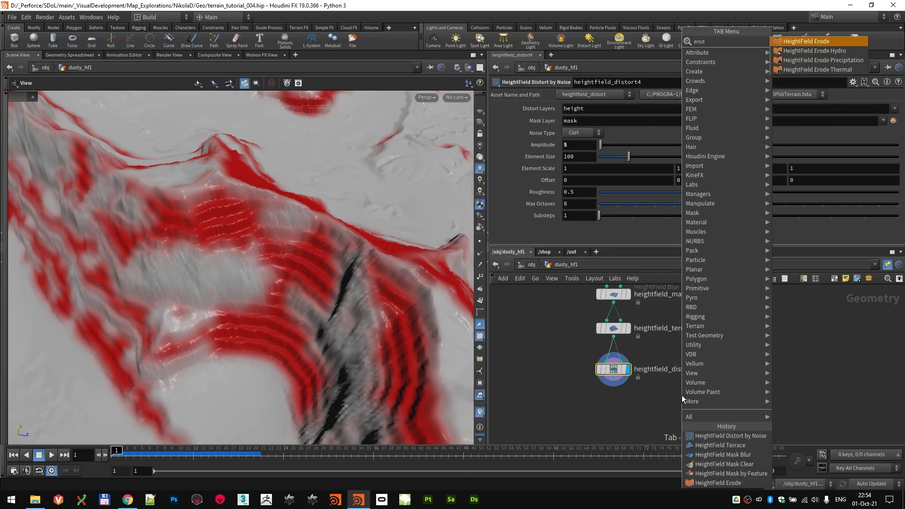
key("Return")
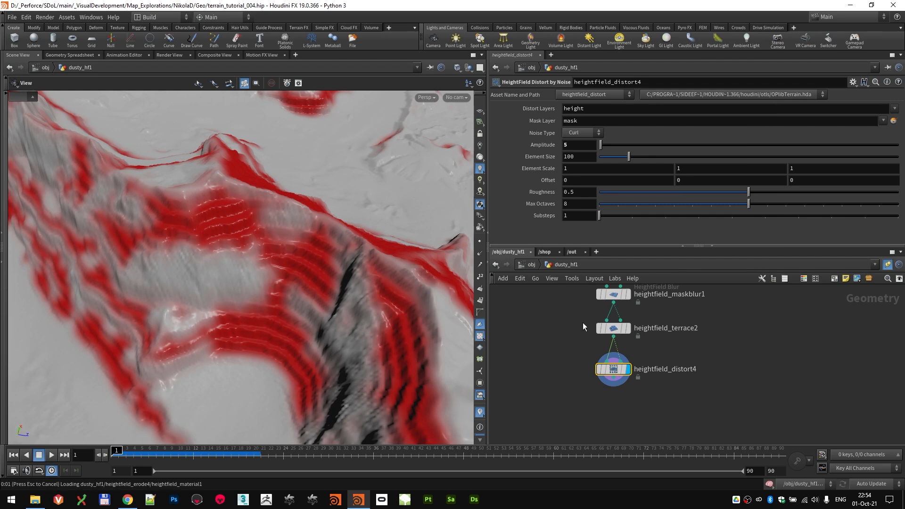
left_click(612, 405)
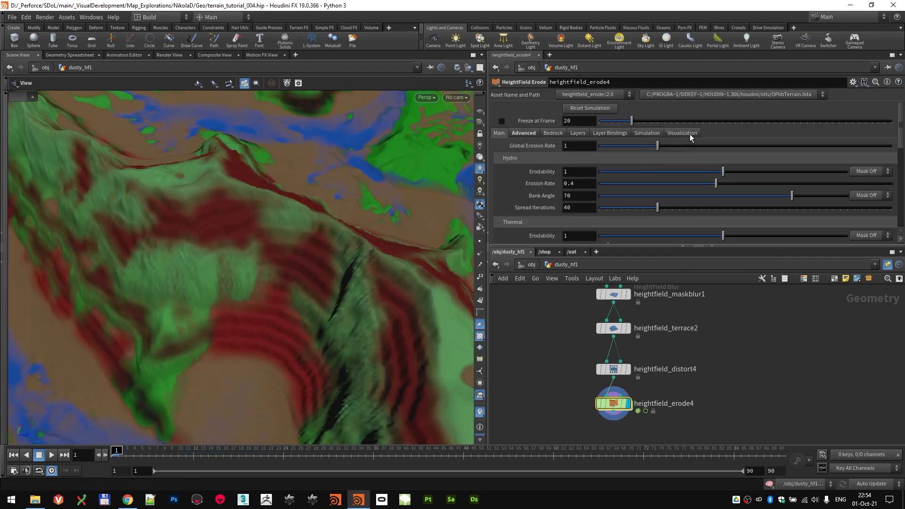
- Turn off the new erode node's visualization and freeze its simulation at frame 5
left_click(682, 133)
left_click_drag(283, 264, 328, 263)
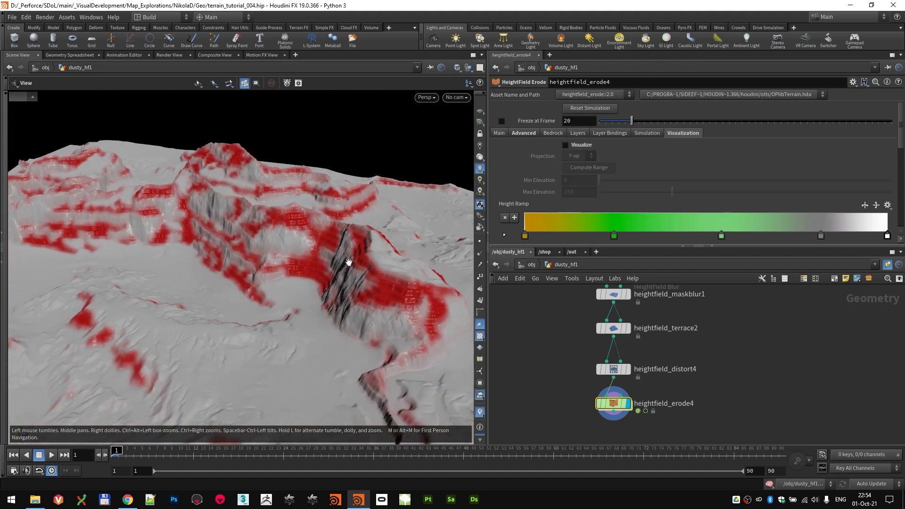
left_click(501, 122)
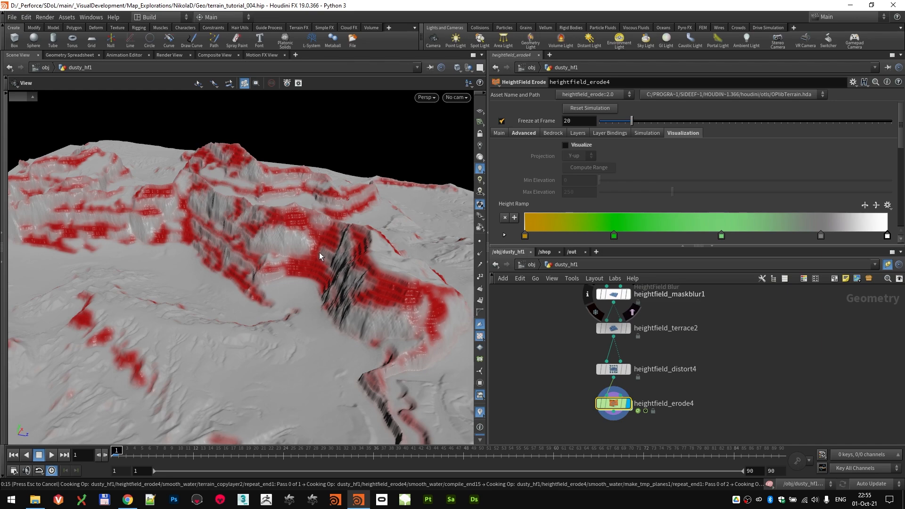
scroll(304, 256, "up", 5)
left_click_drag(303, 257, 327, 245)
double_click(567, 121)
type("5")
left_click_drag(284, 231, 311, 188)
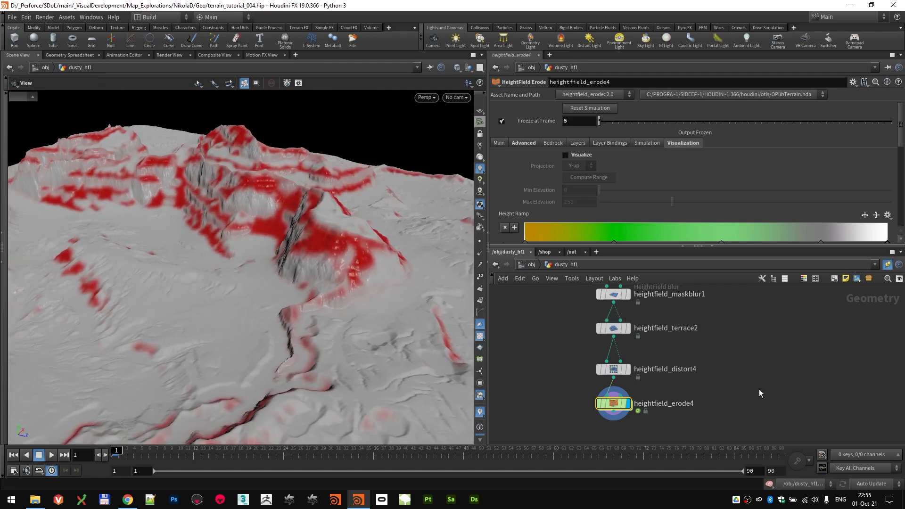
- Enclose the nine nodes from heightfield_maskbyfeature3 down to heightfield_erode4 in a network box
middle_click_drag(759, 400, 776, 354)
left_click_drag(358, 325, 264, 283)
scroll(678, 358, "down", 5)
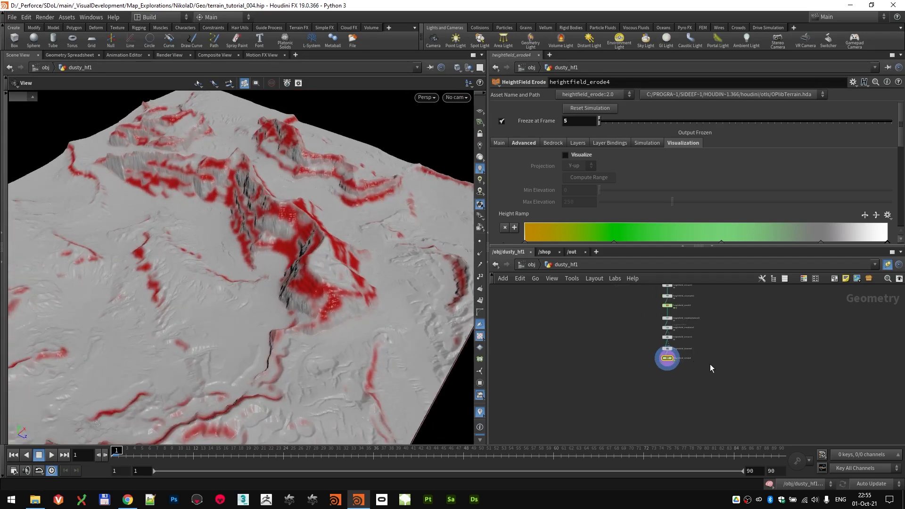
left_click_drag(707, 348, 719, 316)
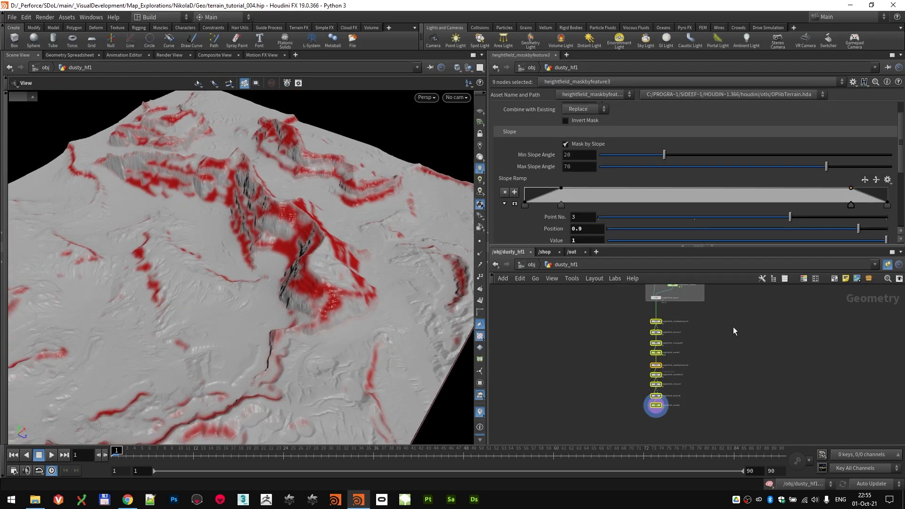
left_click(834, 279)
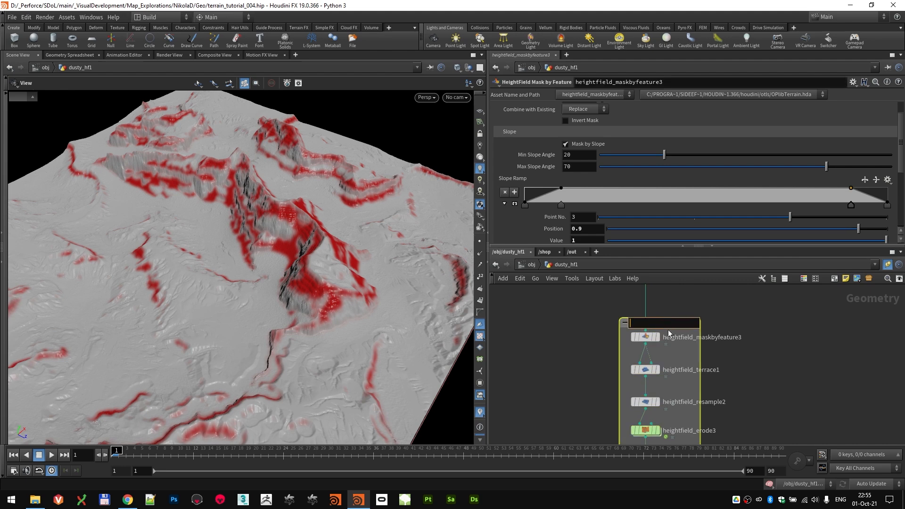
- Title the new network box "SECOND EROSION"
type("second")
key("BackSpace")
key("BackSpace")
key("BackSpace")
key("BackSpace")
key("BackSpace")
type("SECOND EROSION")
key("Return")
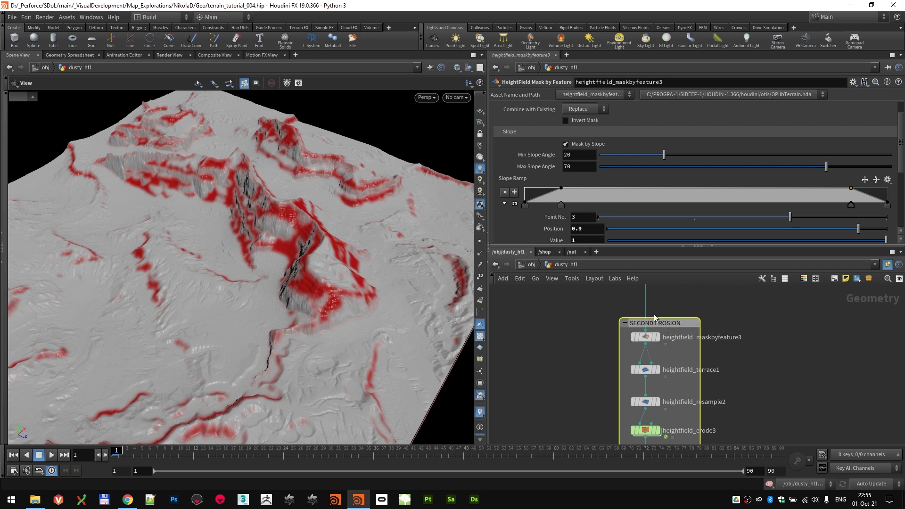
- Add a HeightField Resample node below the network box and wire heightfield_erode4 into it
scroll(786, 375, "down", 4)
middle_click_drag(712, 358, 641, 355)
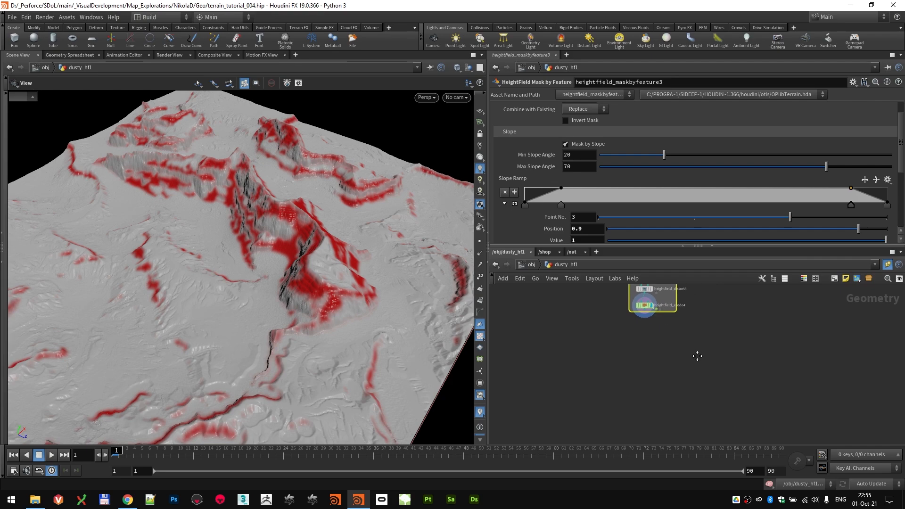
middle_click_drag(696, 355, 626, 385)
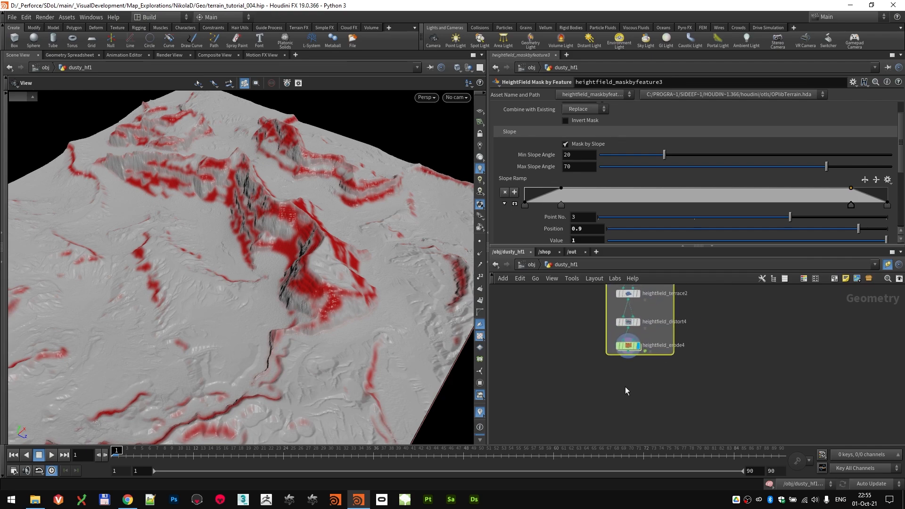
key("Tab")
type("resam")
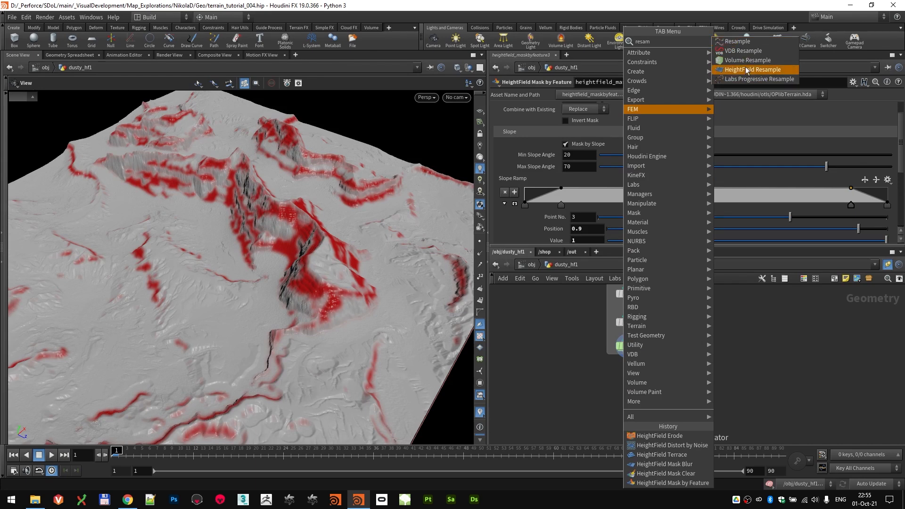
left_click(747, 70)
left_click(627, 389)
scroll(634, 365, "up", 2)
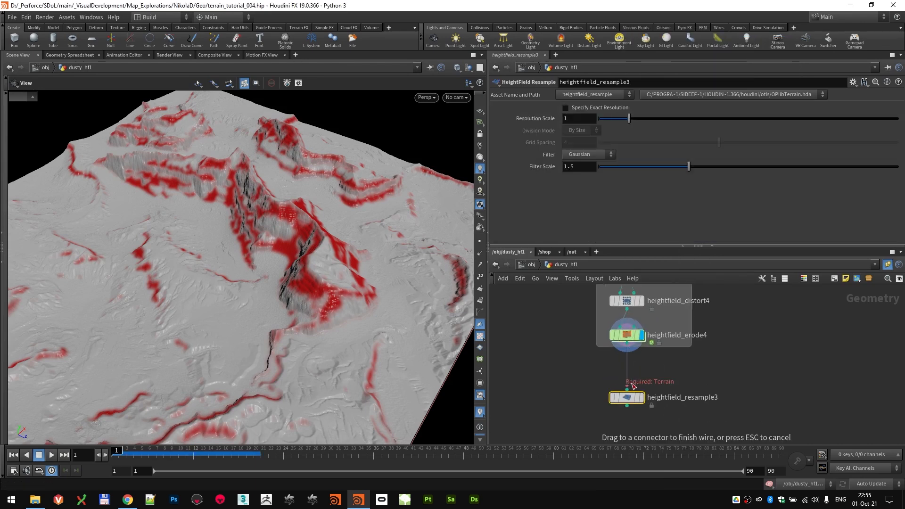
- Give heightfield_resample3 an exact resolution, divided by axis with 4096 grid samples
left_click_drag(310, 276, 373, 268)
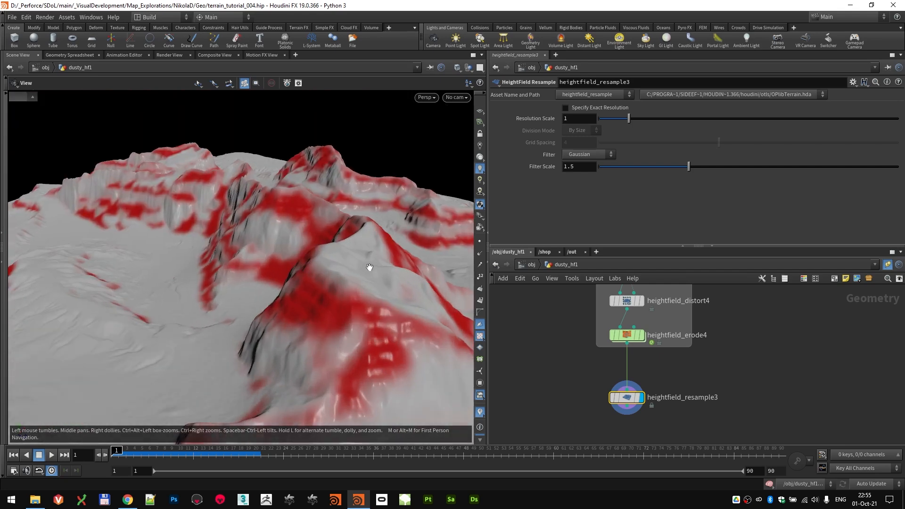
left_click_drag(321, 302, 350, 290)
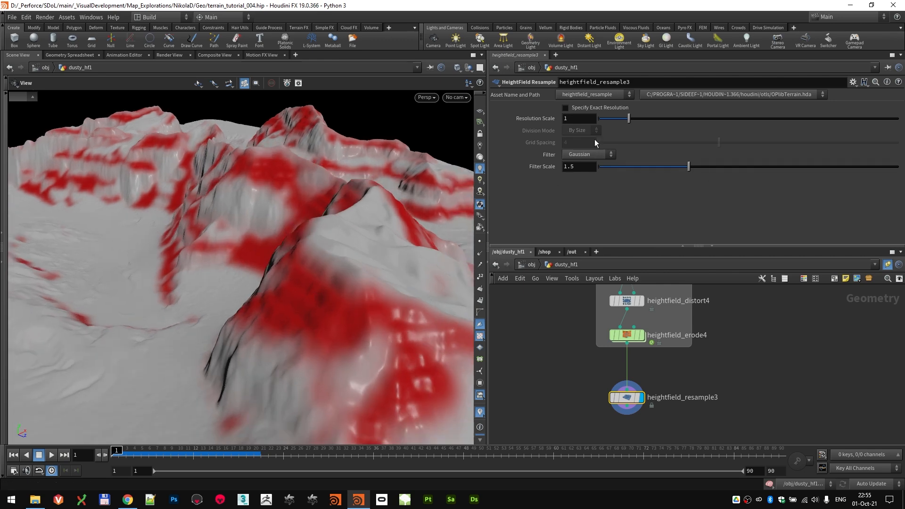
middle_click(628, 401)
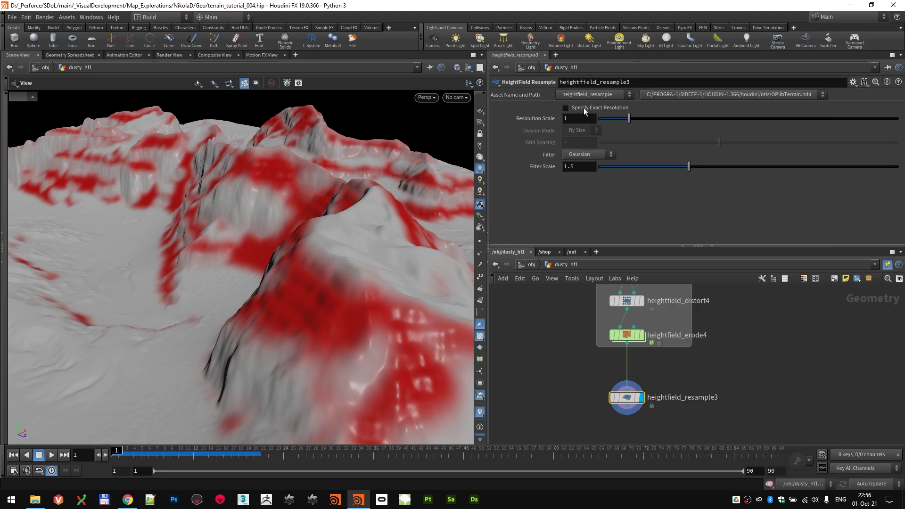
left_click(583, 108)
left_click(574, 139)
left_click(582, 142)
type("4096")
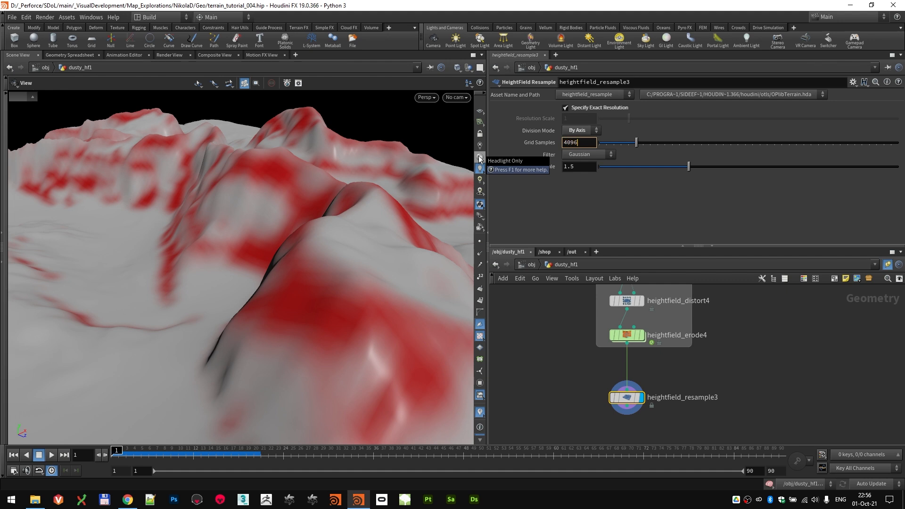
key("Return")
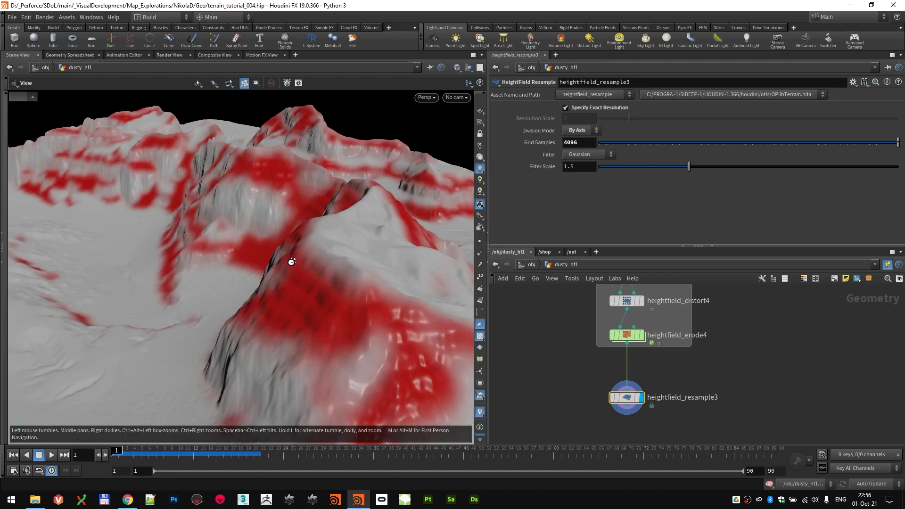
mouse_move(280, 273)
left_mouse_down()
mouse_move(323, 272)
mouse_move(292, 279)
left_mouse_up()
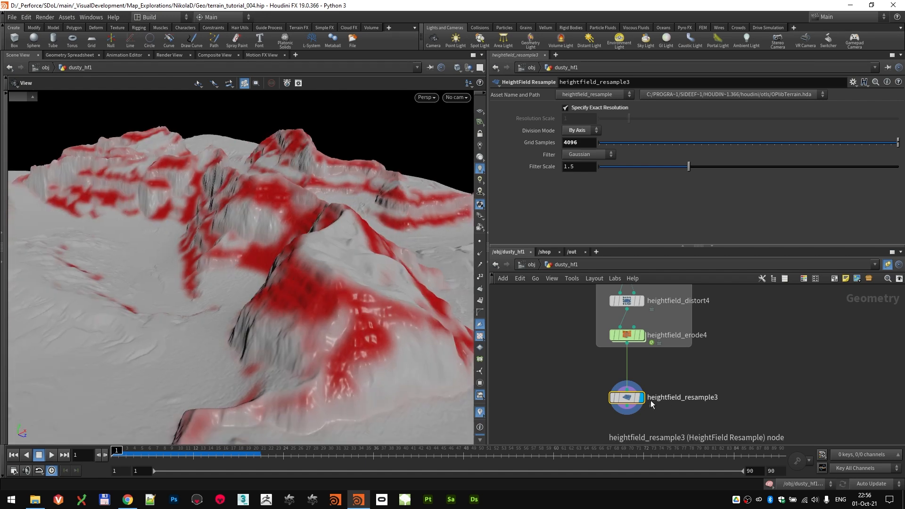
- Enable Post Smooth for the debris flow in heightfield_erode4's advanced settings to smooth the bumpy surface
left_click(629, 398)
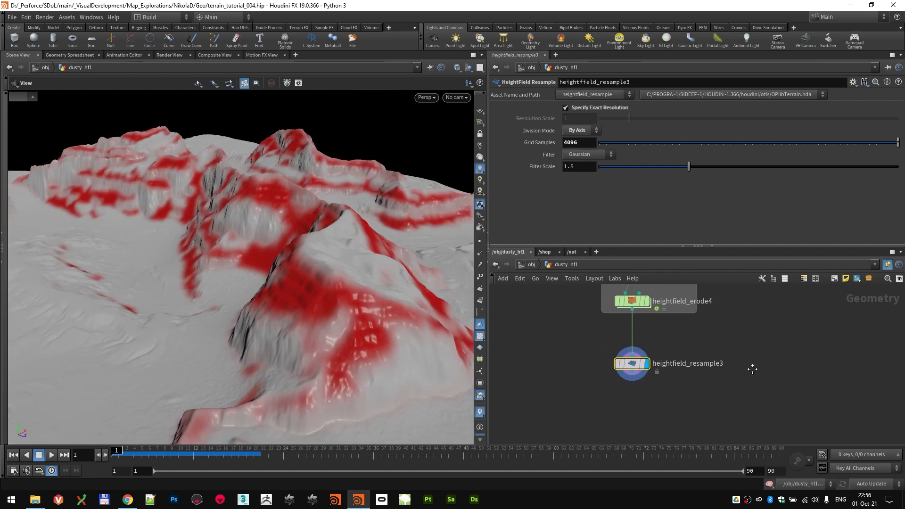
left_click_drag(273, 288, 302, 287)
middle_click_drag(740, 334, 741, 373)
left_click_drag(226, 297, 238, 343)
scroll(234, 284, "up", 5)
left_click_drag(232, 280, 255, 287)
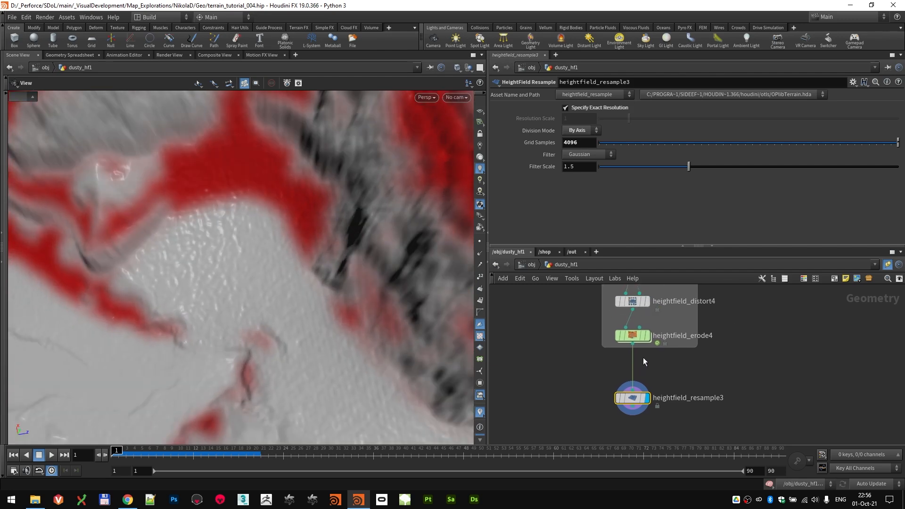
left_click(634, 335)
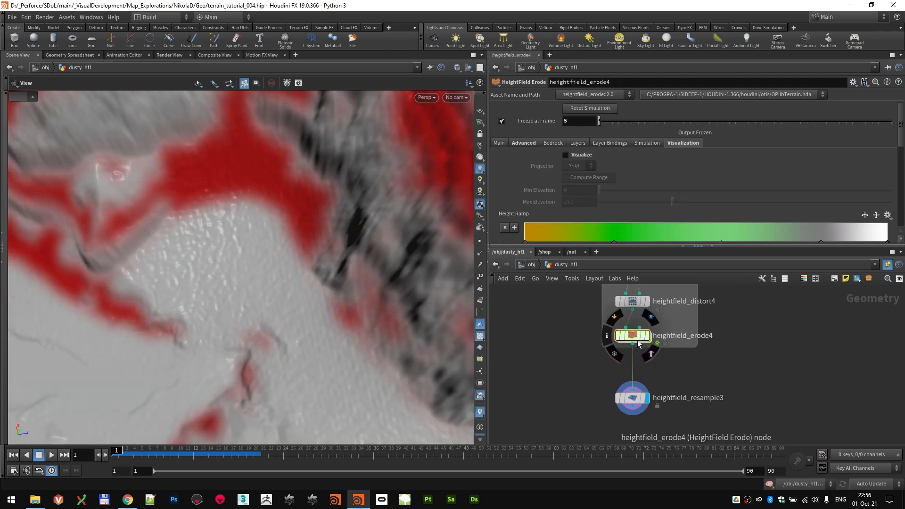
left_click(522, 144)
scroll(518, 193, "down", 8)
scroll(506, 193, "down", 2)
left_click(565, 190)
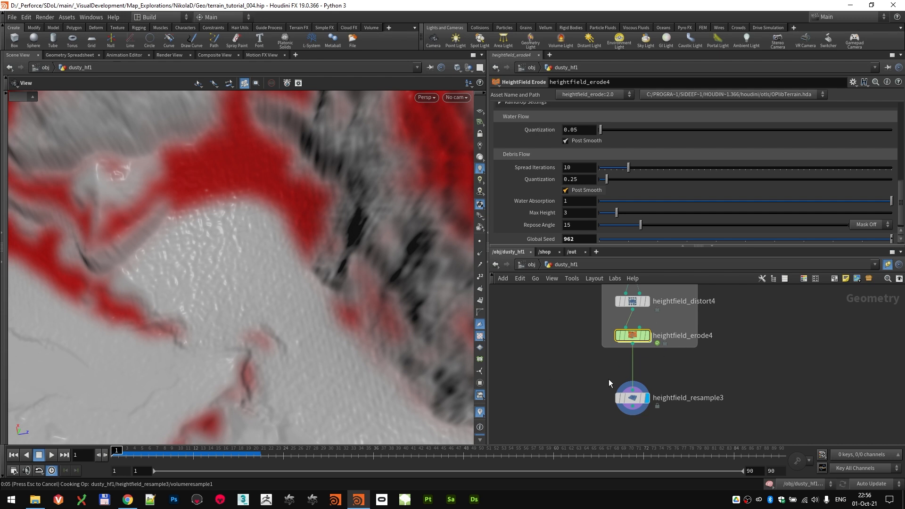
left_click_drag(262, 249, 287, 278)
- Add a HeightField Flow Field node connected below heightfield_resample3 and display its result
middle_click_drag(725, 400, 728, 375)
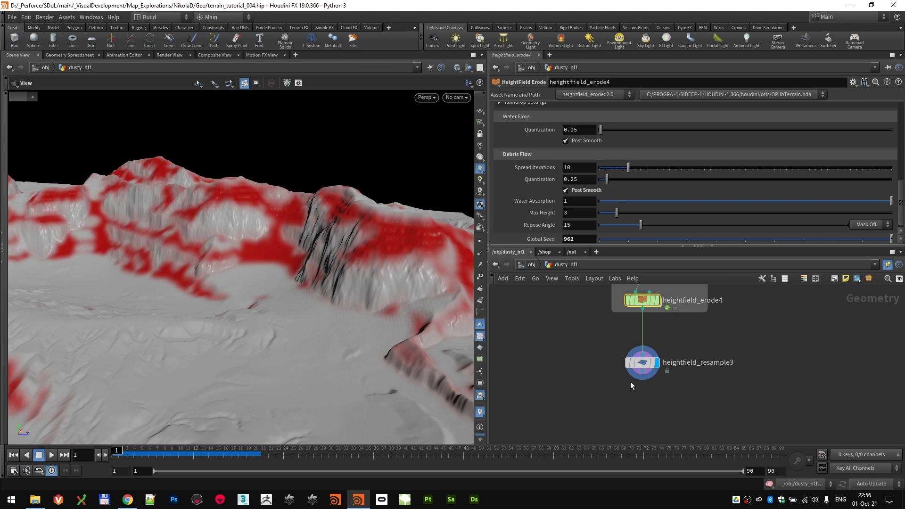
middle_click_drag(648, 398, 641, 386)
left_click(638, 350)
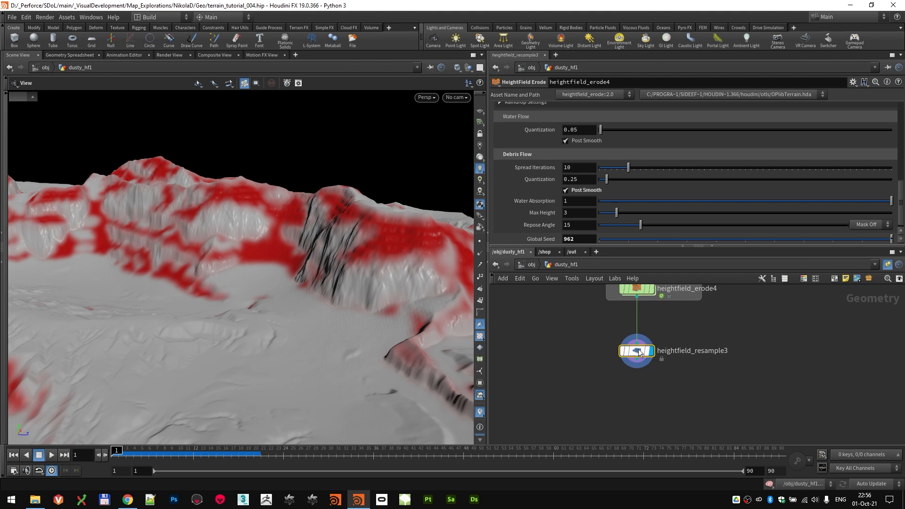
key("Tab")
type("flow")
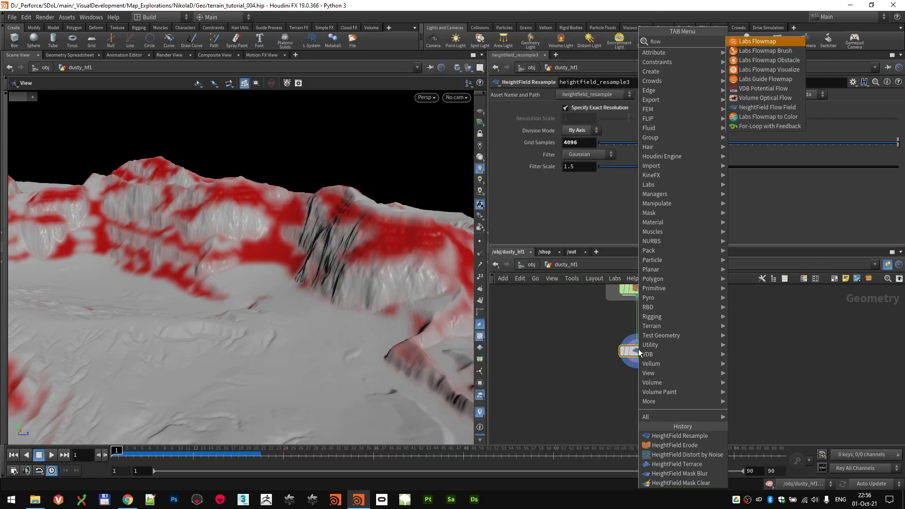
key("Down")
key("Down")
key("Down")
key("Down")
key("Down")
key("Down")
key("Down")
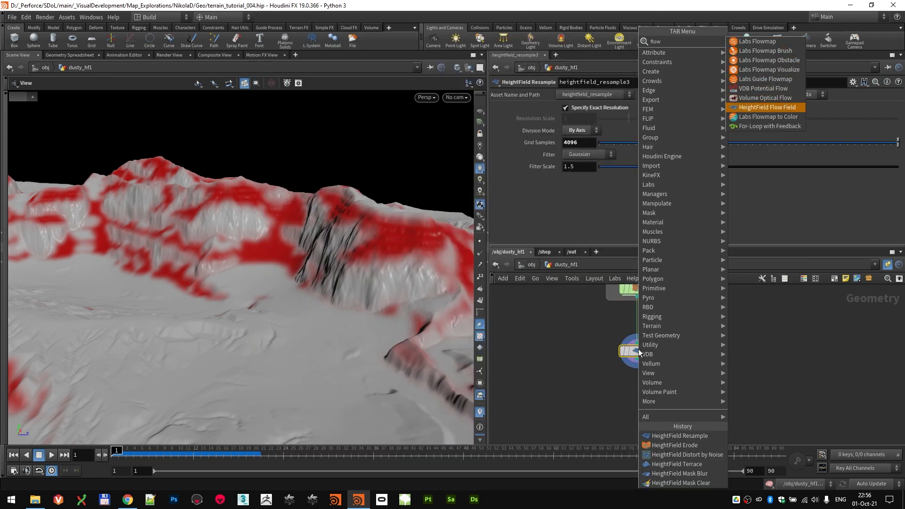
key("Return")
left_click(654, 388)
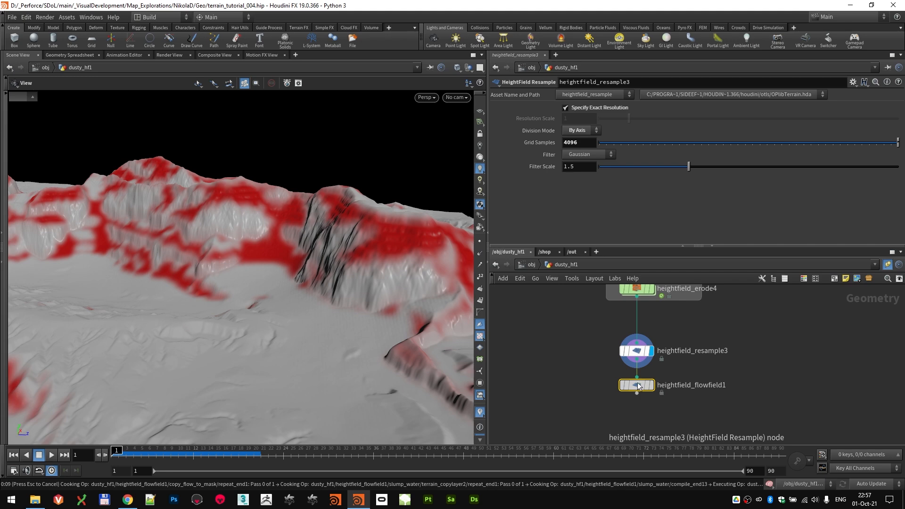
- Set the flow field node's rain amount to 0.1
left_click_drag(294, 292, 249, 301)
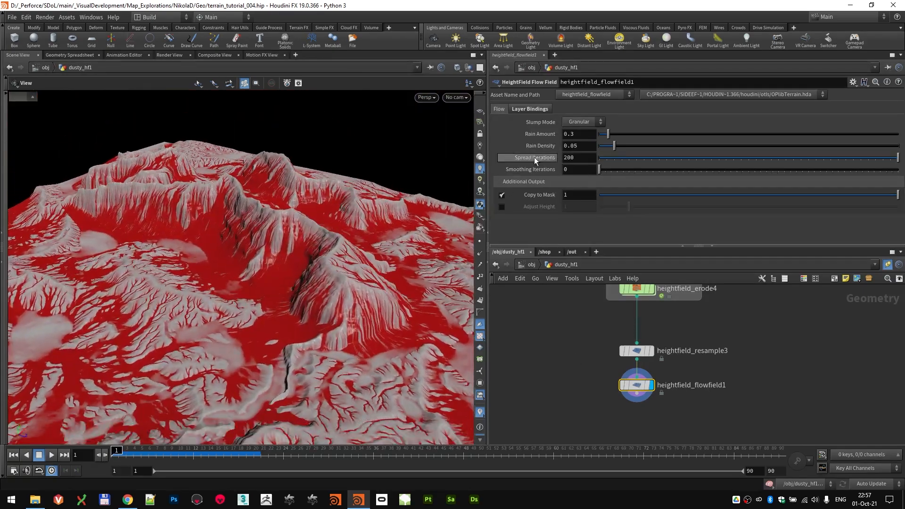
left_click(578, 135)
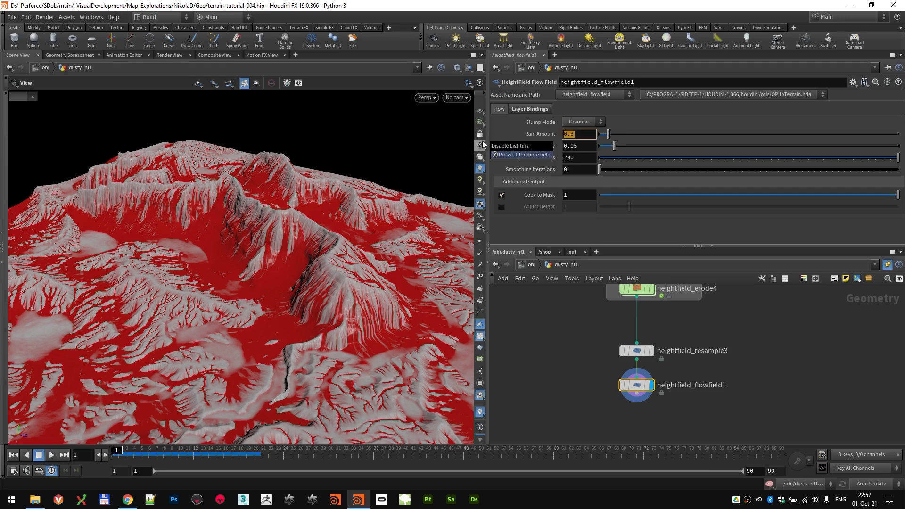
type(".1")
key("Return")
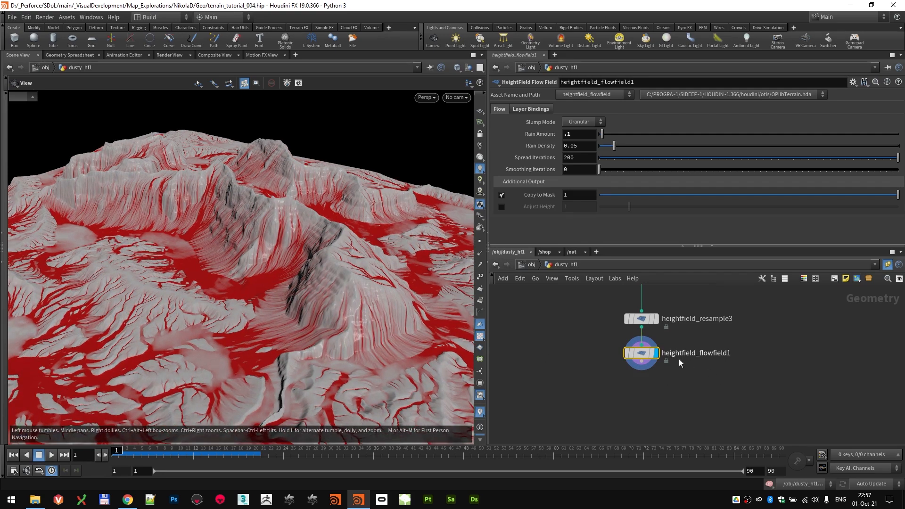
- Add a HeightField Slump node connected below heightfield_flowfield1, display its result and inspect the slumped cliffs up close
key("Tab")
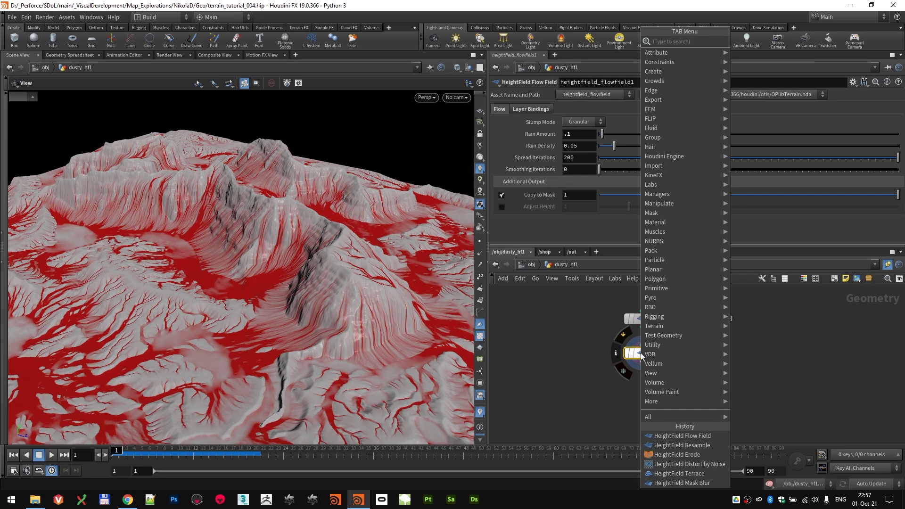
type("slump")
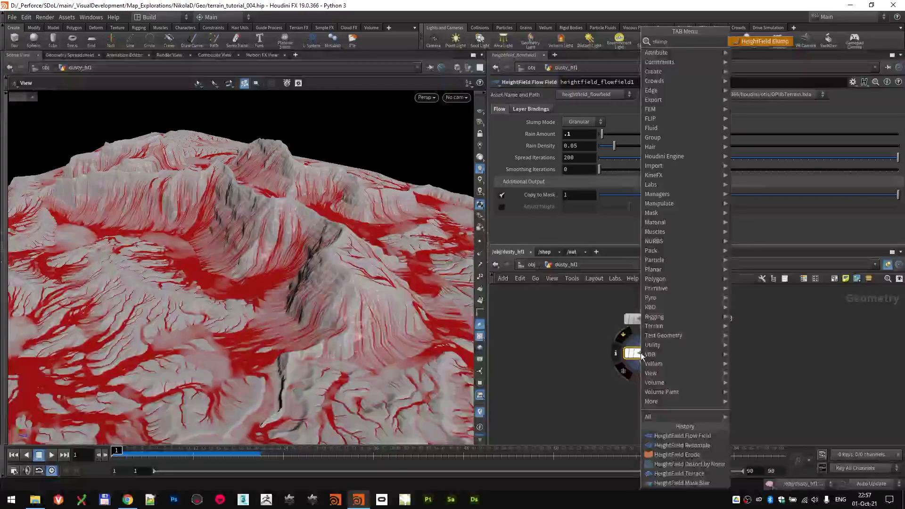
key("Return")
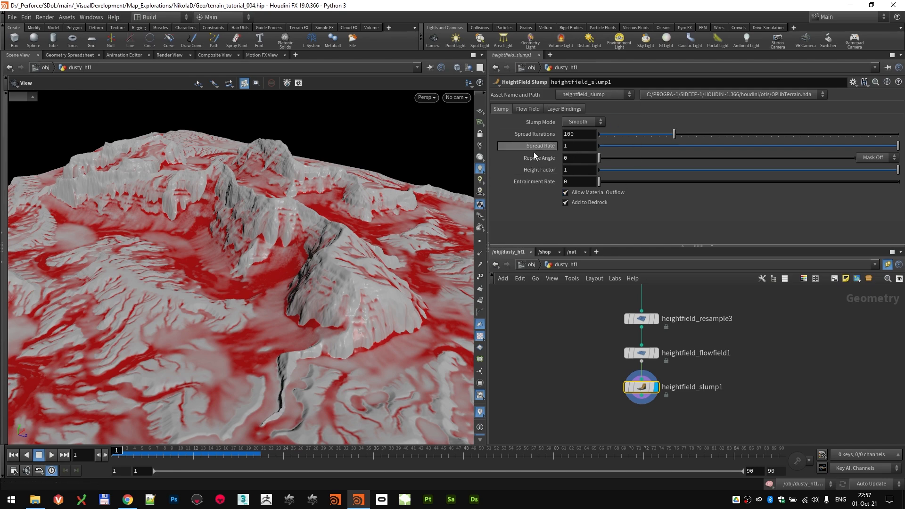
scroll(321, 325, "up", 6)
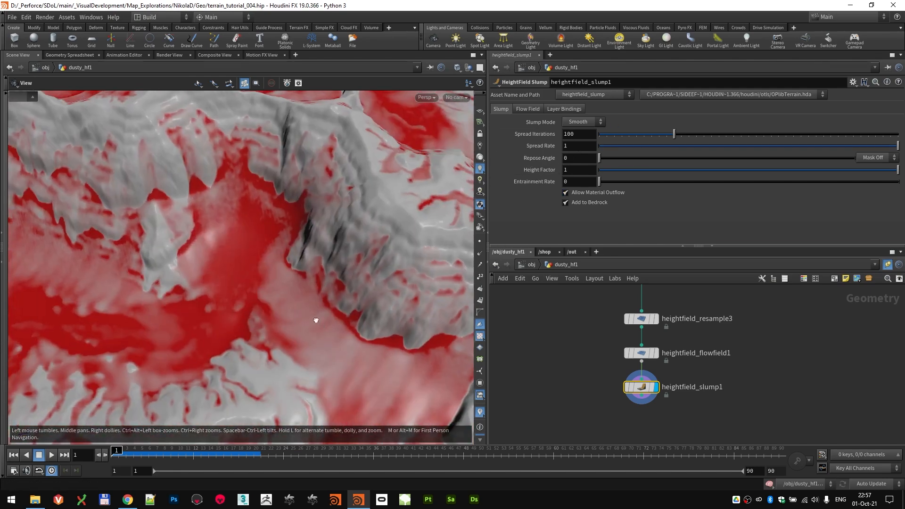
scroll(321, 325, "down", 6)
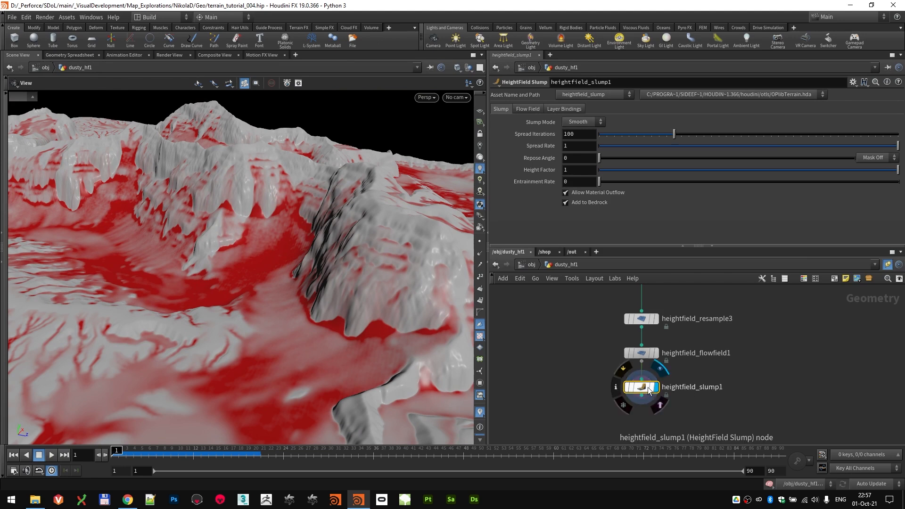
- Add a HeightField Mask Clear node connected below heightfield_slump1 and display the terrain without the red mask
key("Tab")
type("clear")
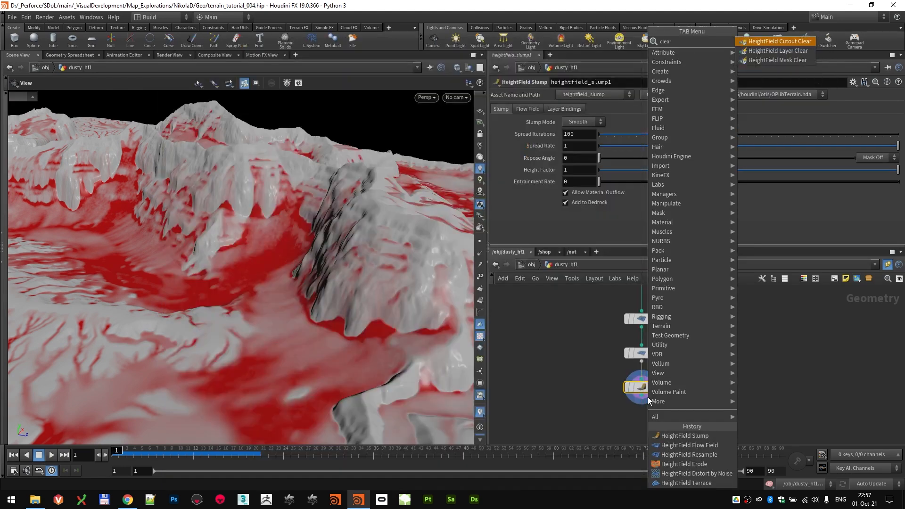
key("Down")
key("Down")
key("Return")
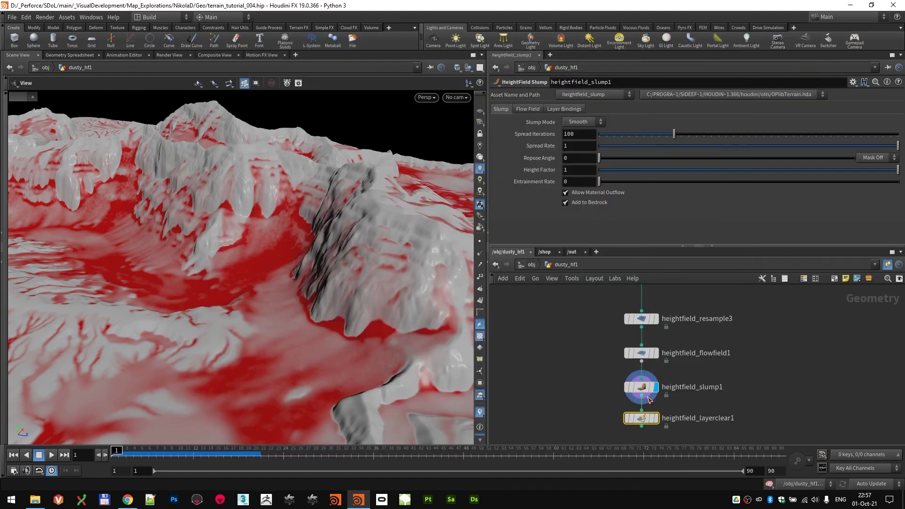
left_click(641, 420)
left_click_drag(413, 294, 191, 239)
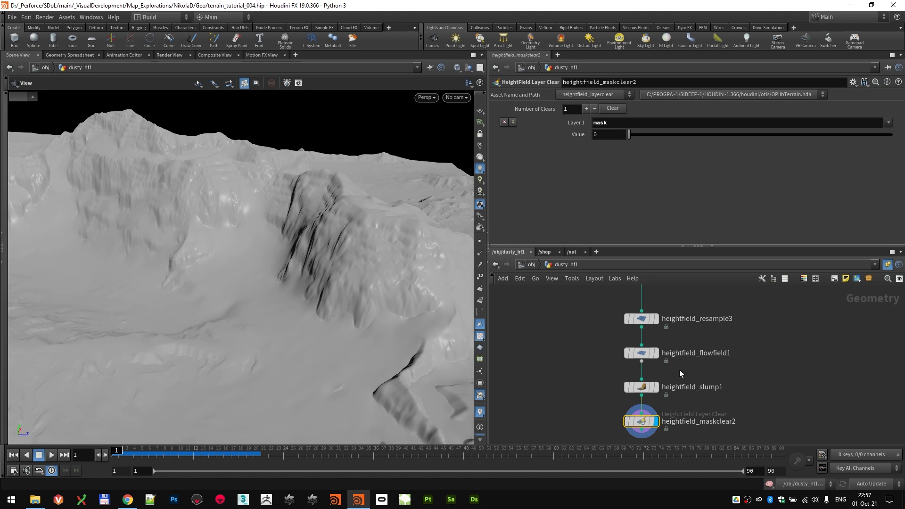
- Compare the terrain before and after slumping by displaying heightfield_resample3, returning the display to heightfield_maskclear2
left_click(657, 319)
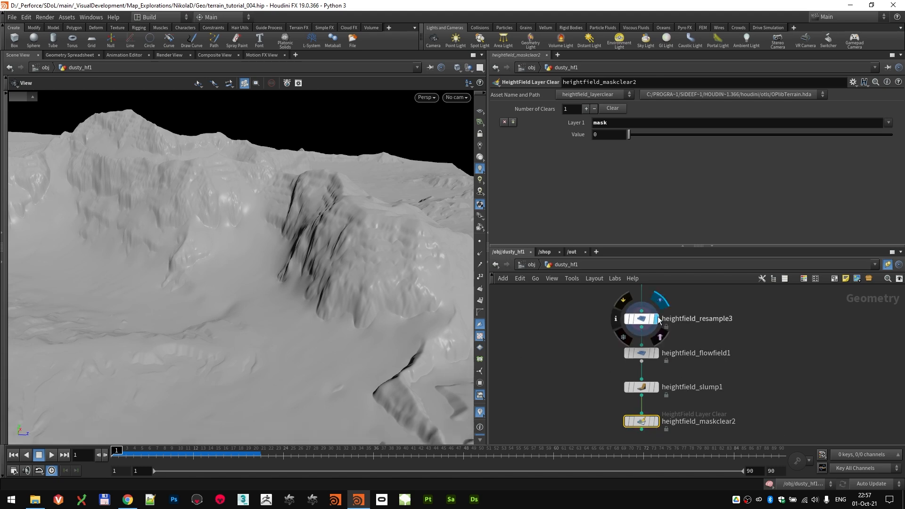
left_click(658, 420)
left_click_drag(166, 251, 203, 278)
scroll(691, 374, "down", 2)
scroll(691, 374, "down", 2)
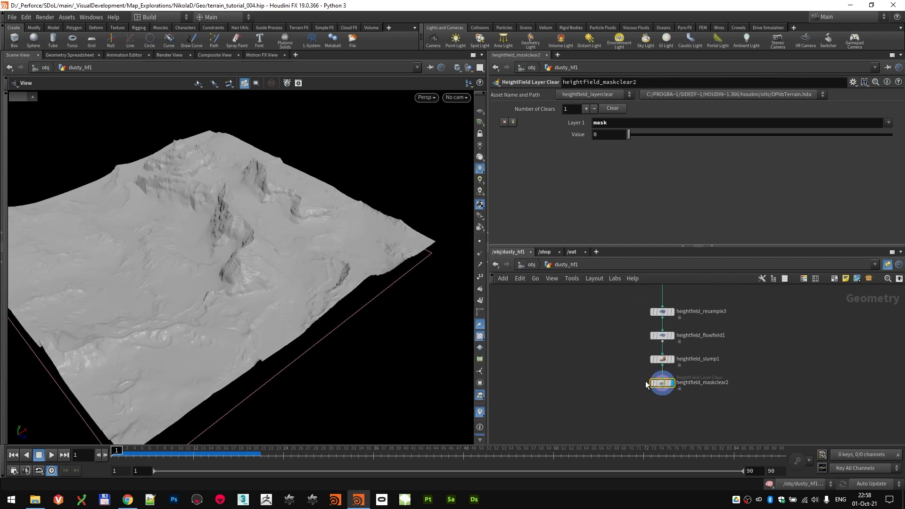
- Add a second HeightField Flow Field node connected below heightfield_maskclear2 and display its flow mask
key("Tab")
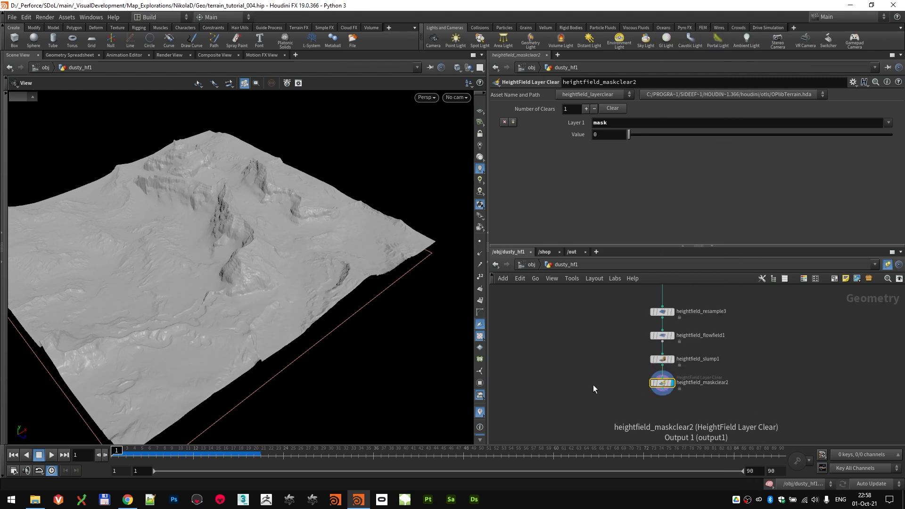
key("Tab")
type("flow")
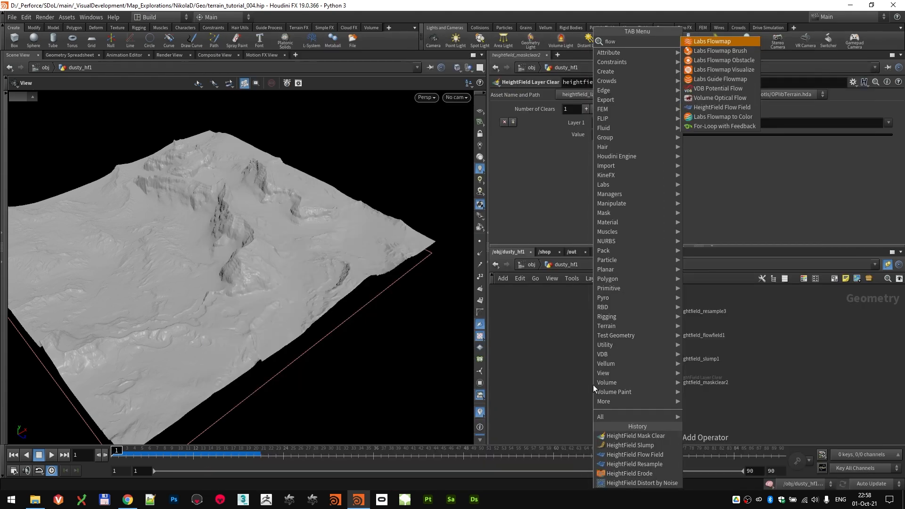
key("Down")
key("Down")
key("Down")
key("Down")
key("Down")
key("Down")
key("Down")
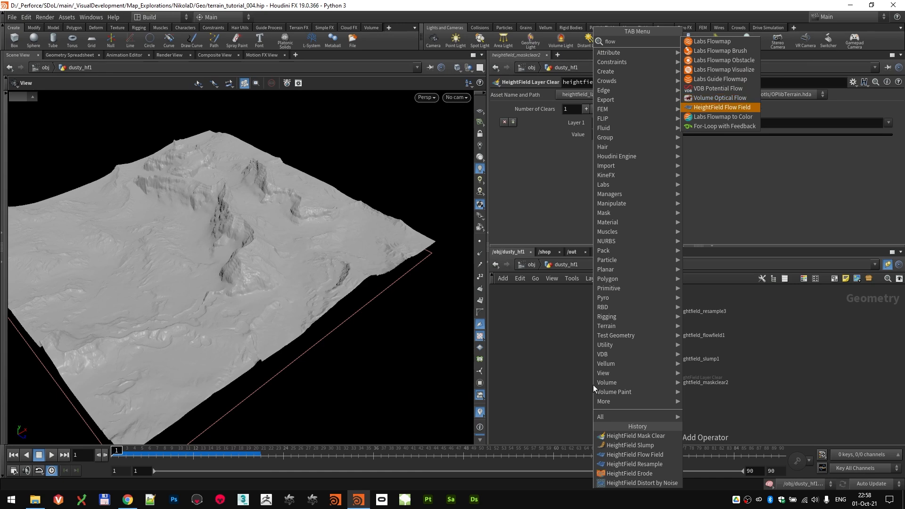
key("Return")
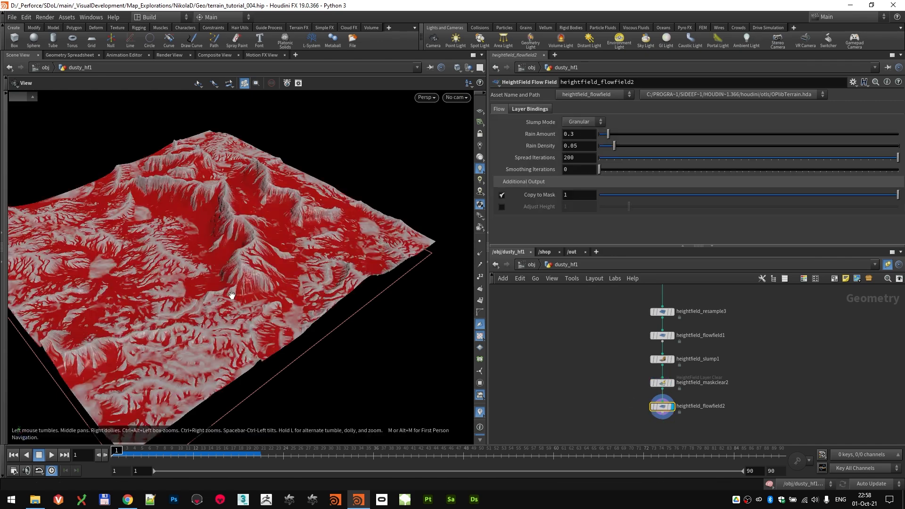
left_click_drag(190, 262, 222, 249)
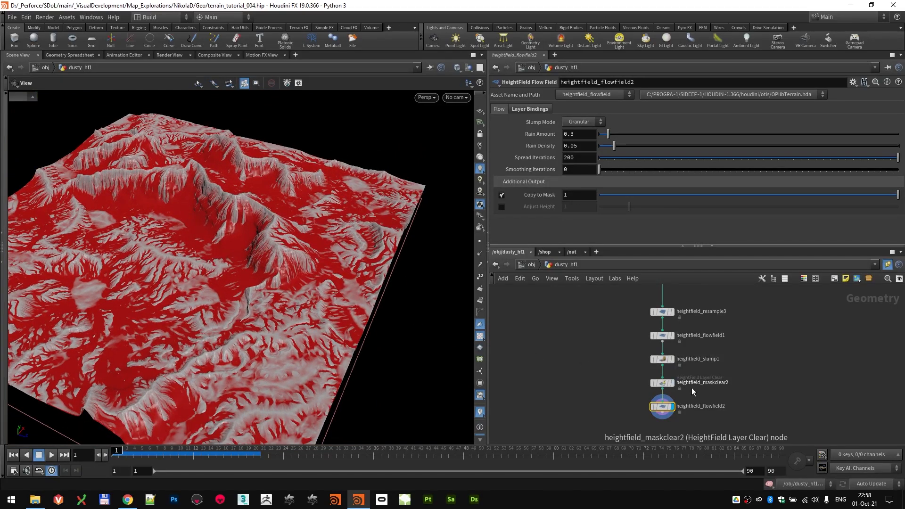
- Set heightfield_flowfield2's rain amount to 0.1 and inspect the thinner flow lines on the terrain
left_click(578, 136)
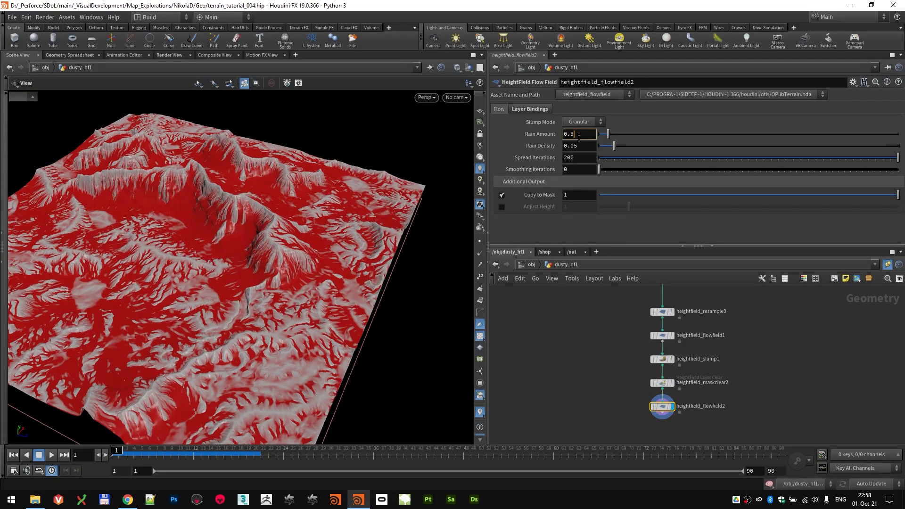
key("Return")
middle_click_drag(623, 373, 612, 339)
scroll(204, 268, "up", 3)
left_click_drag(204, 268, 238, 289)
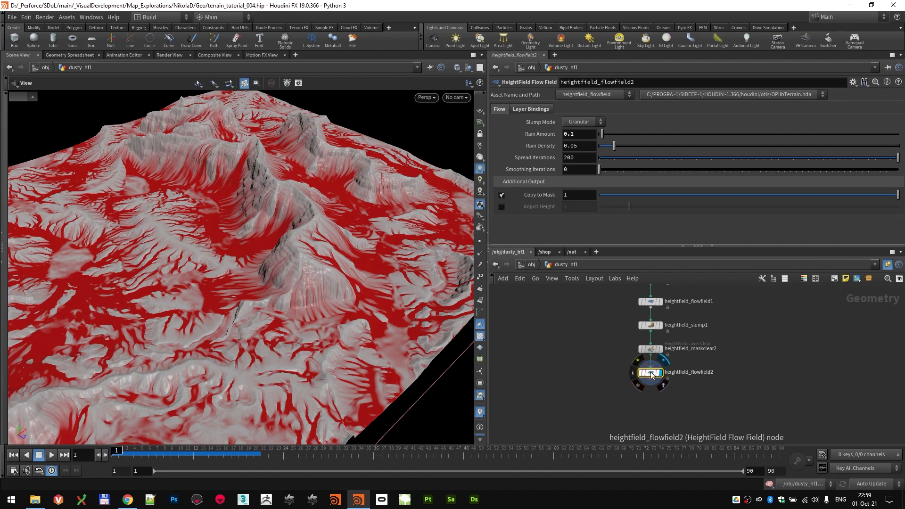
left_click(633, 372)
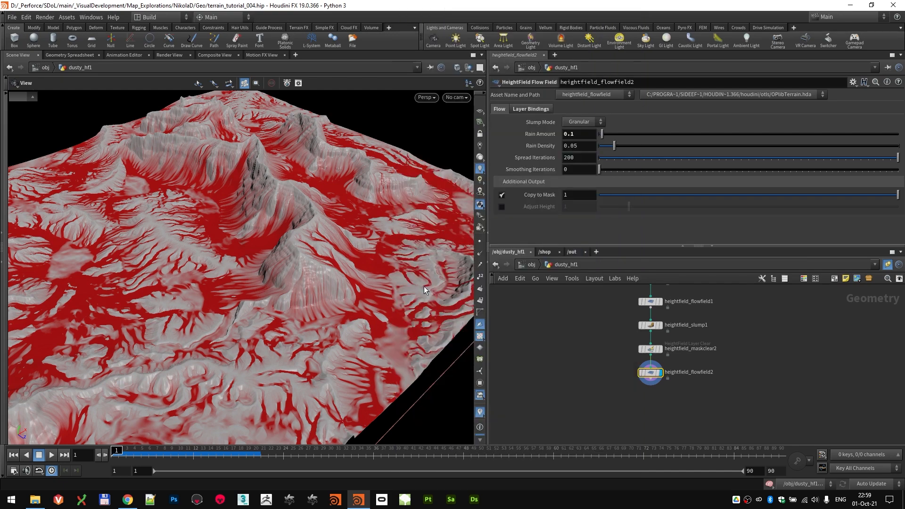
scroll(297, 313, "up", 3)
scroll(329, 323, "up", 2)
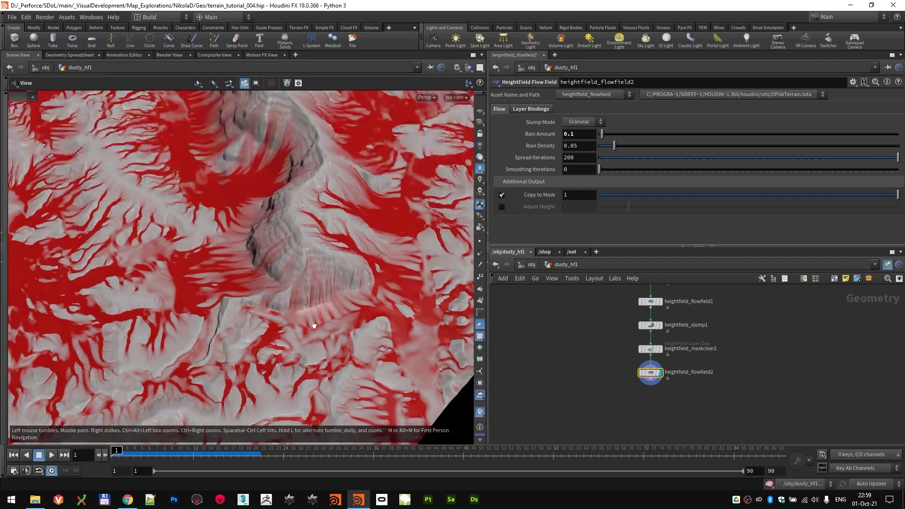
key("Tab")
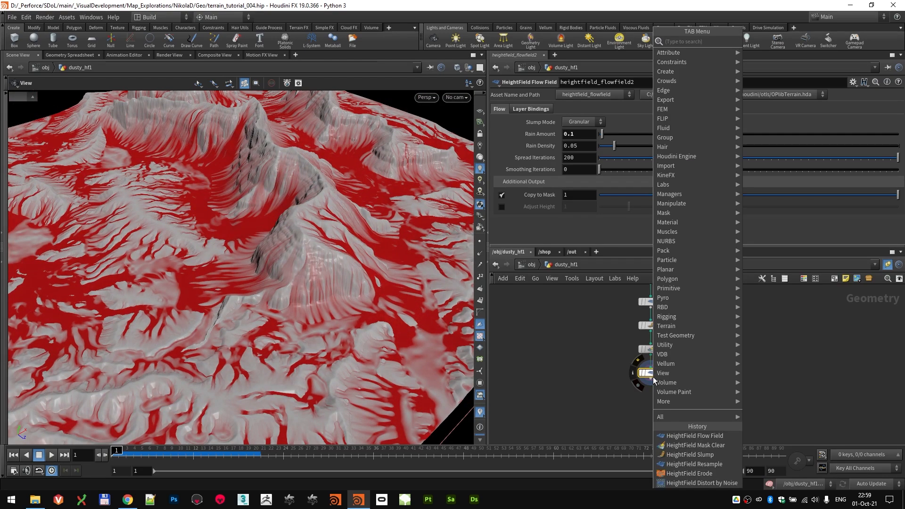
type("clar")
key("Escape")
- Add a HeightField Mask Clear node connected below heightfield_flowfield2 and display its result
key("Tab")
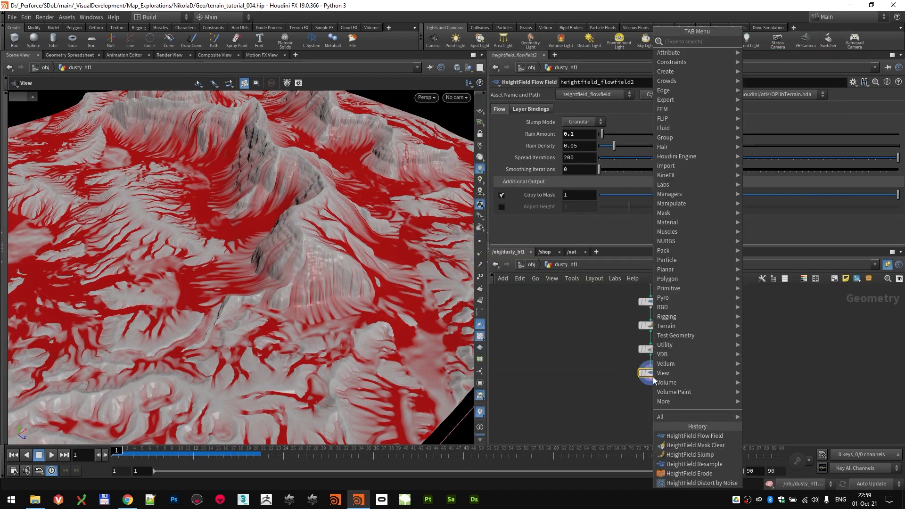
type("hf cle")
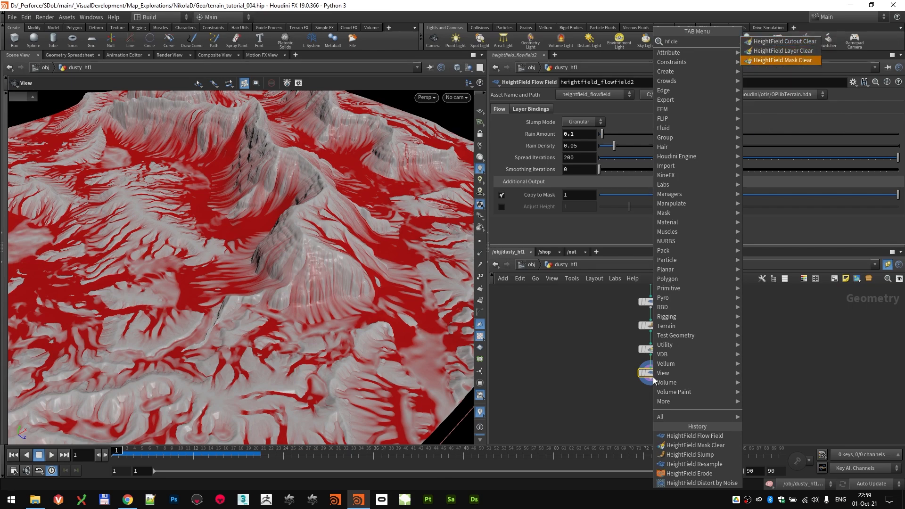
key("Return")
left_click(635, 374)
left_click_drag(282, 293, 326, 246)
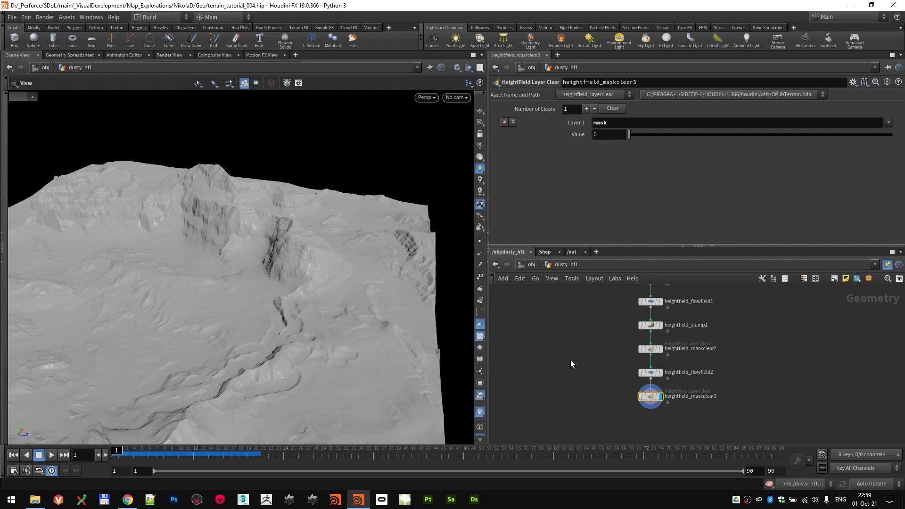
- Enclose the six nodes from heightfield_resample3 to heightfield_maskclear3 in a network box titled SLUMP AND FINAL
scroll(678, 358, "down", 3)
left_click_drag(743, 418, 630, 316)
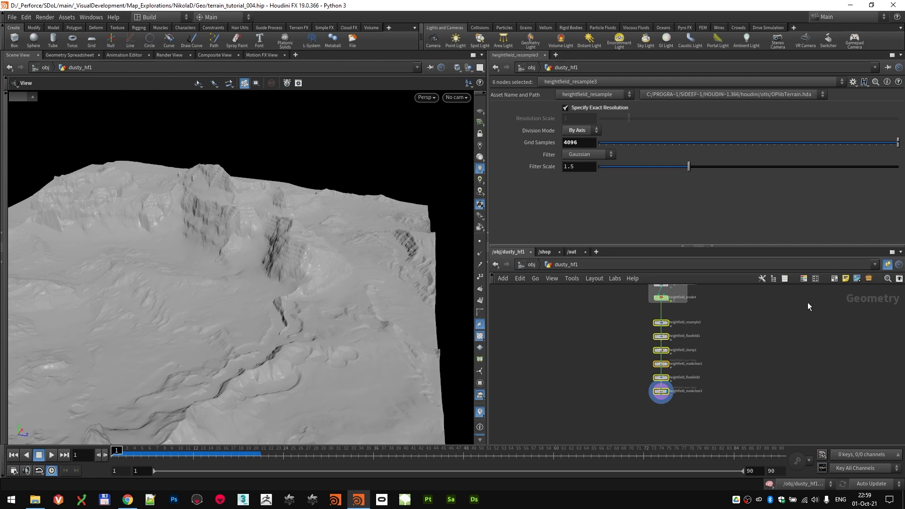
left_click(834, 278)
scroll(659, 313, "up", 3)
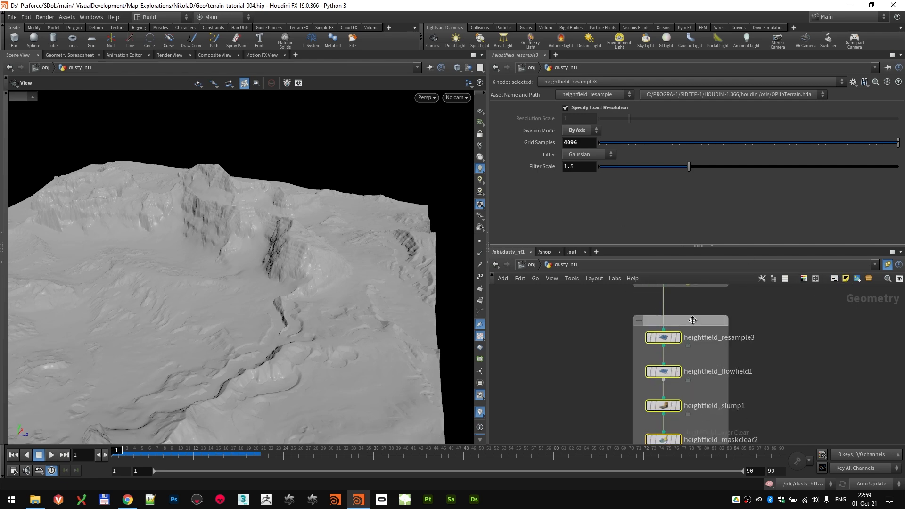
double_click(692, 321)
type("SL")
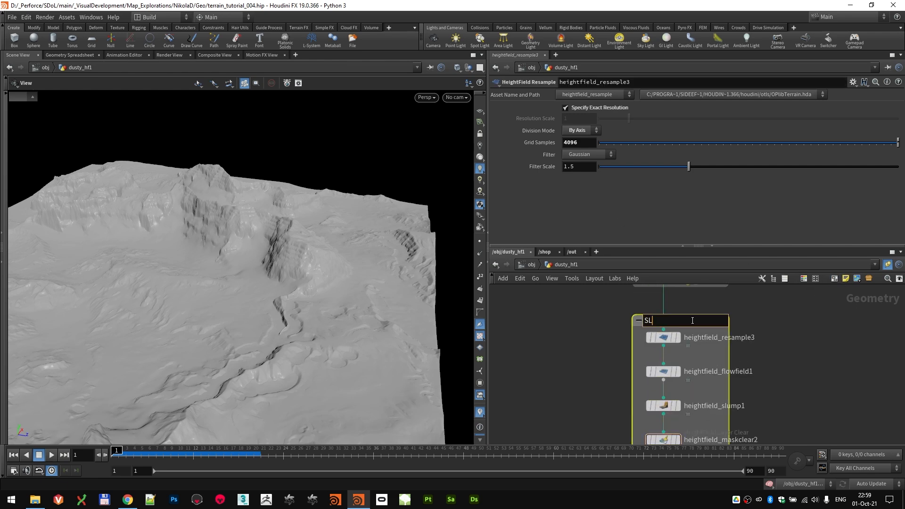
type("UMP AND FINAL")
key("Return")
scroll(802, 394, "down", 3)
scroll(678, 375, "up", 5)
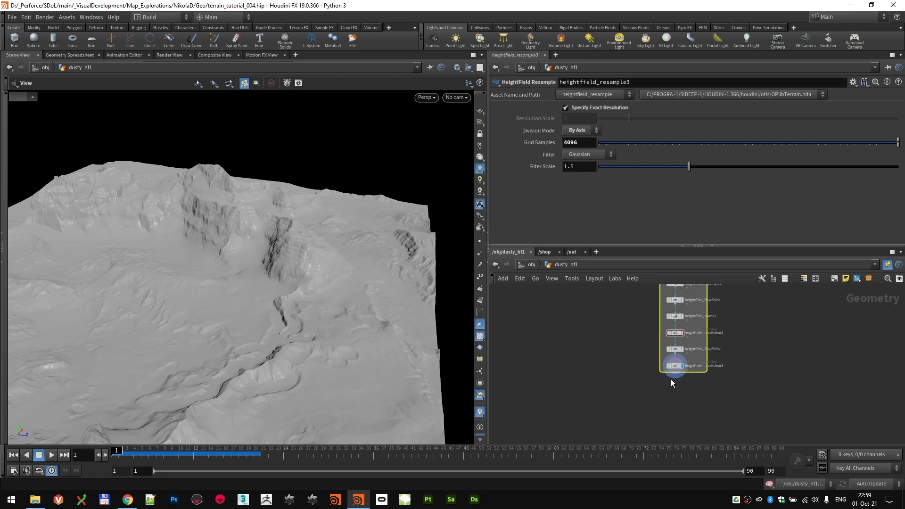
key("Tab")
type("filec")
left_click(789, 42)
left_click(666, 375)
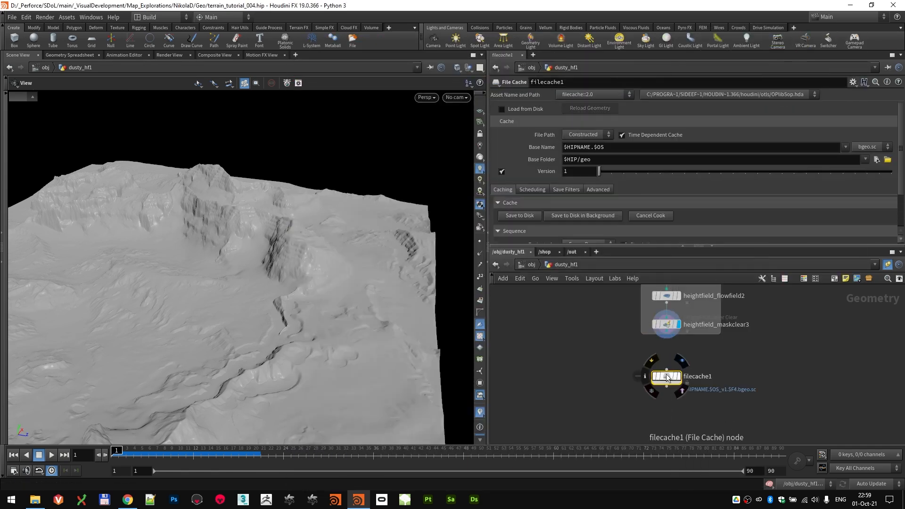
scroll(668, 372, "up", 4)
scroll(668, 379, "down", 5)
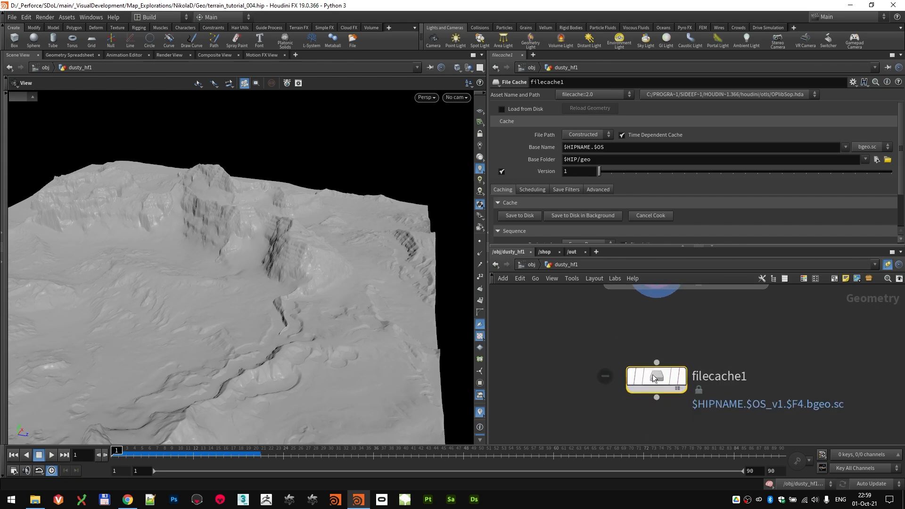
key("Delete")
- Add a File Cache node and place it below the SLUMP AND FINAL network box
key("Tab")
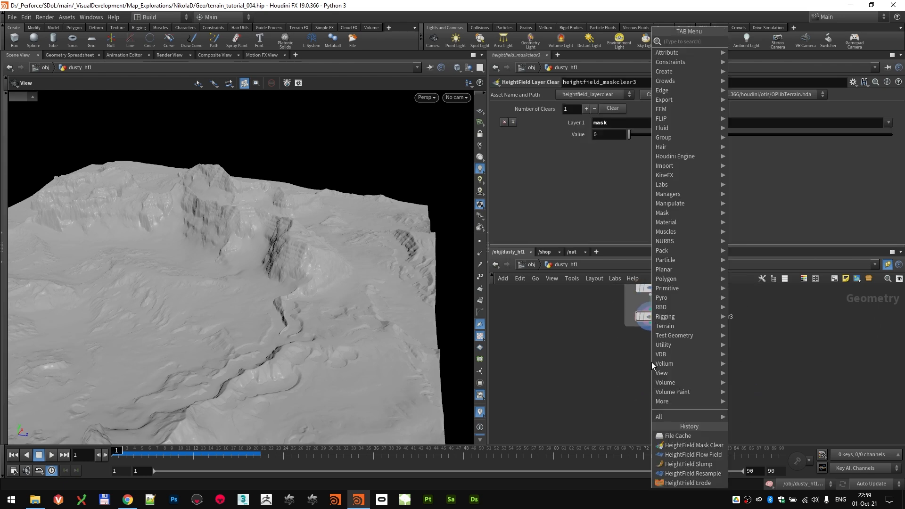
type("cache")
key("Down")
key("Down")
key("Return")
left_click(651, 362)
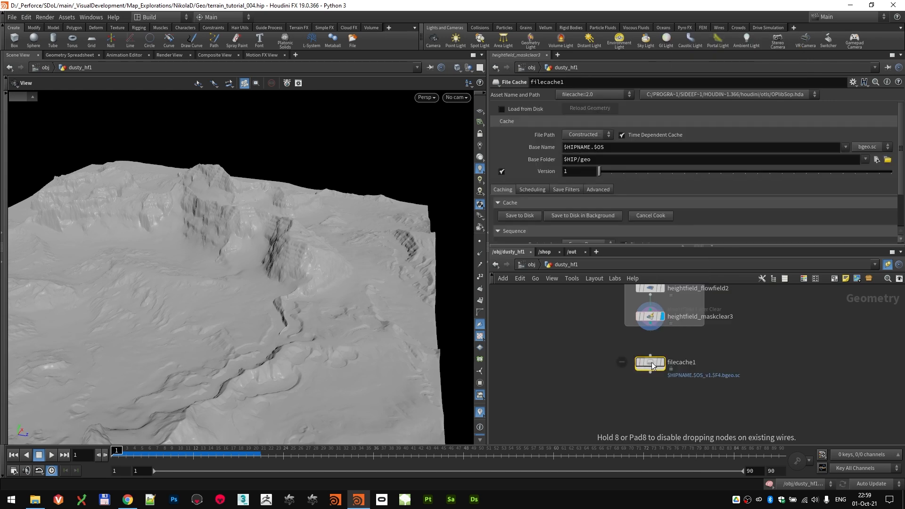
- Keep filecache1's file path constructed and set its sequence evaluation to a single frame
left_click(587, 135)
left_click(589, 137)
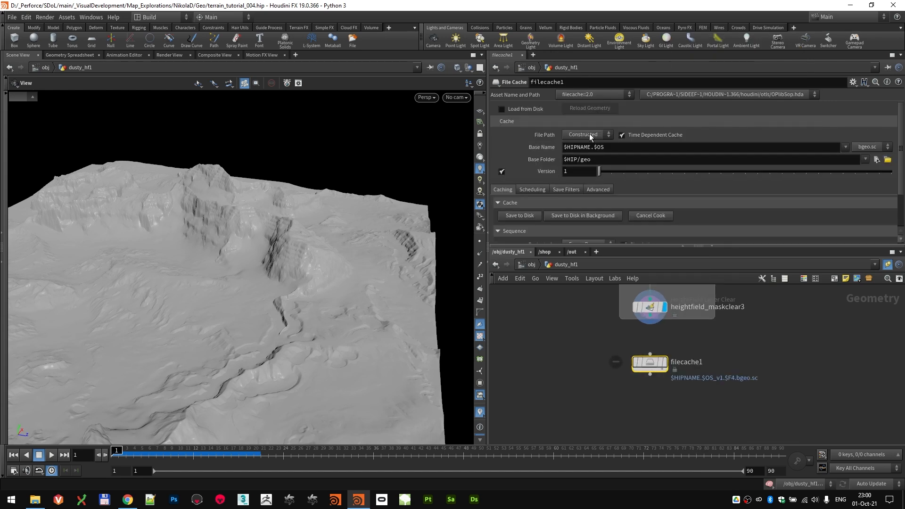
scroll(524, 156, "down", 3)
left_click(586, 209)
left_click(589, 218)
scroll(527, 187, "up", 3)
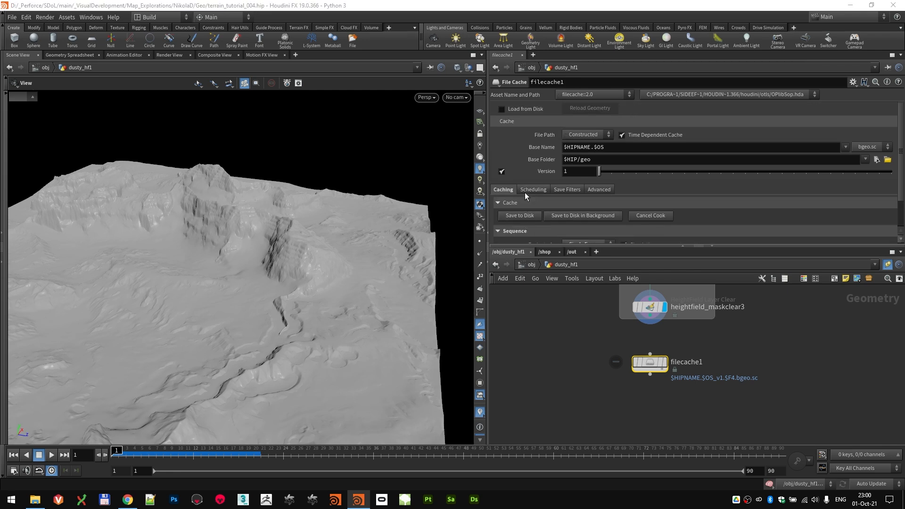
- Set filecache1's base name to dusty_hf and its base folder to $HIP/geo_cached/
left_click(607, 161)
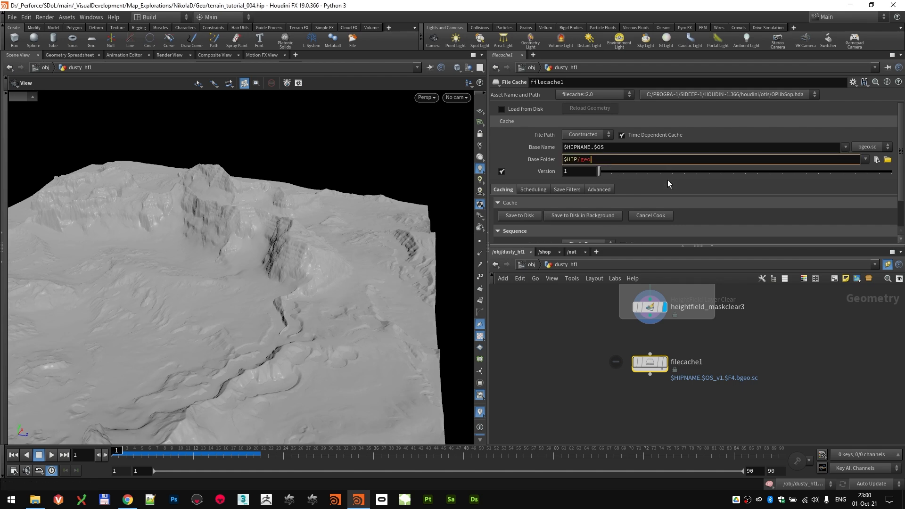
left_click(629, 148)
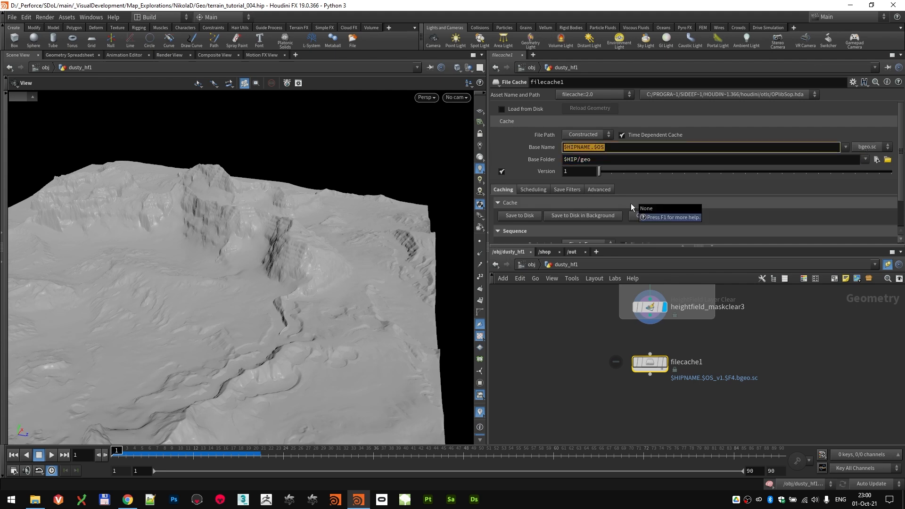
type("dusty_hf")
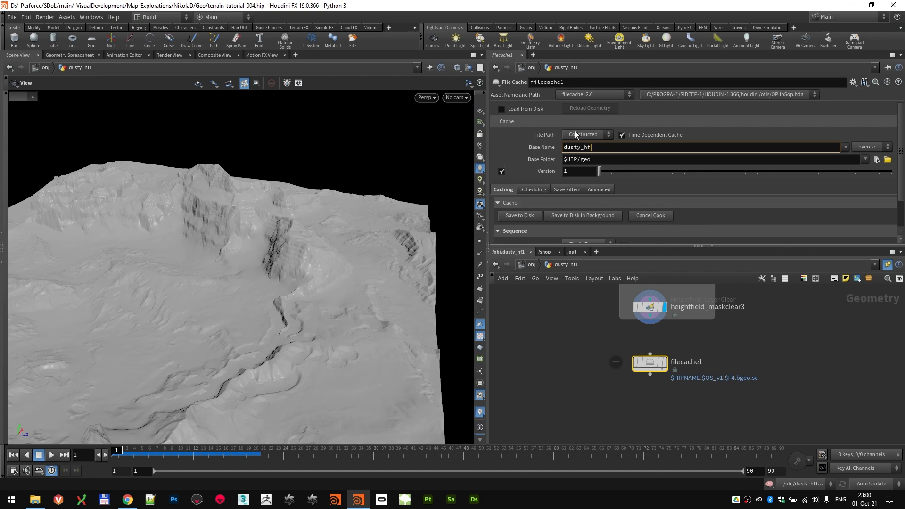
left_click(588, 135)
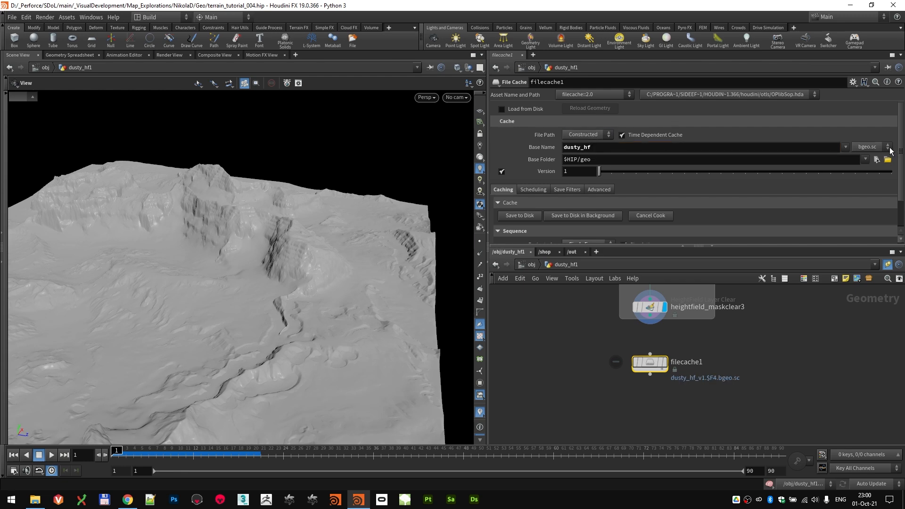
left_click(636, 159)
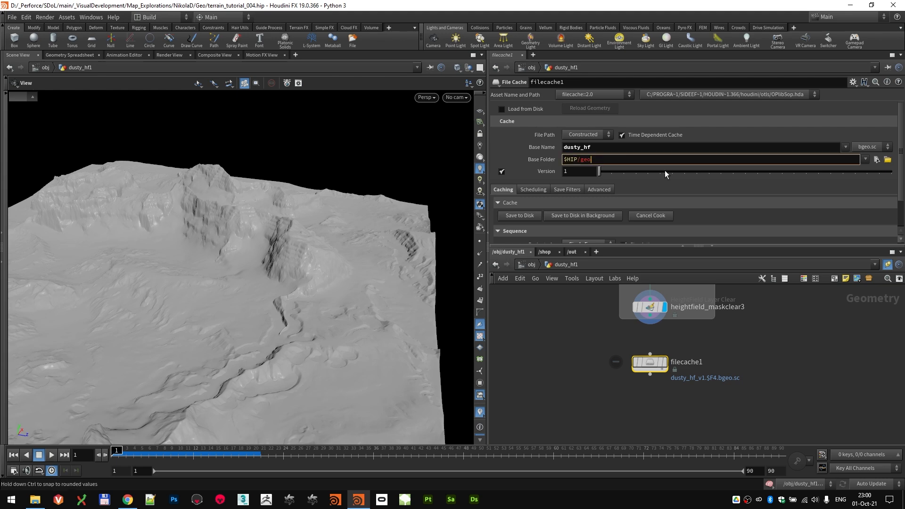
type("_caches")
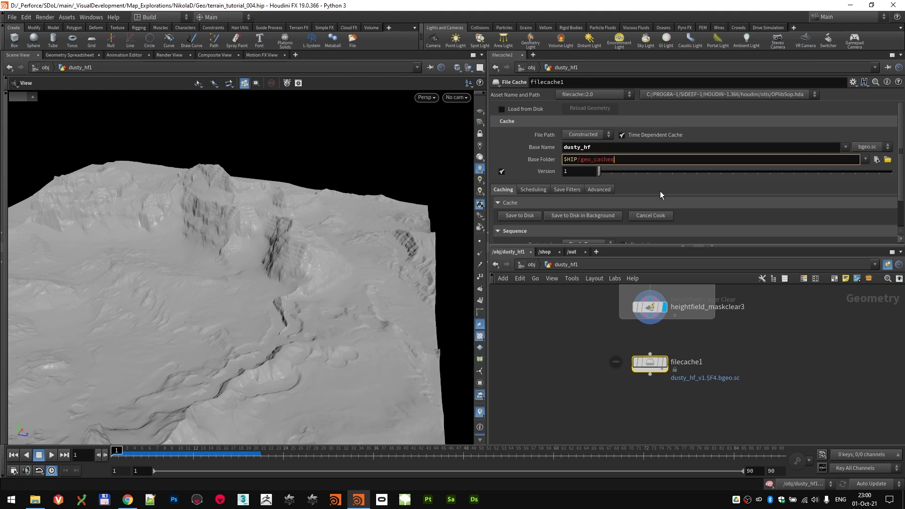
key("BackSpace")
type("d/")
left_click(793, 315)
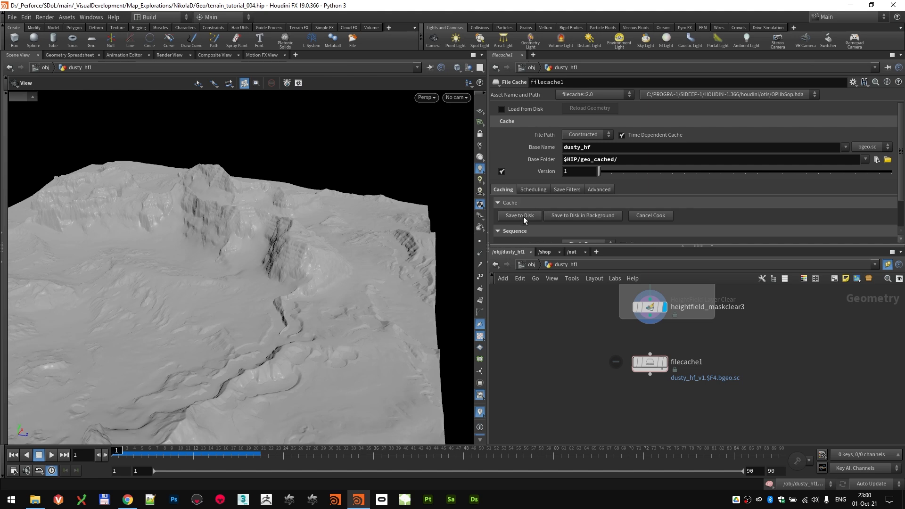
- Connect heightfield_maskclear3 to filecache1, save the cache to disk, and display the result loaded from disk
left_click_drag(650, 322, 650, 354)
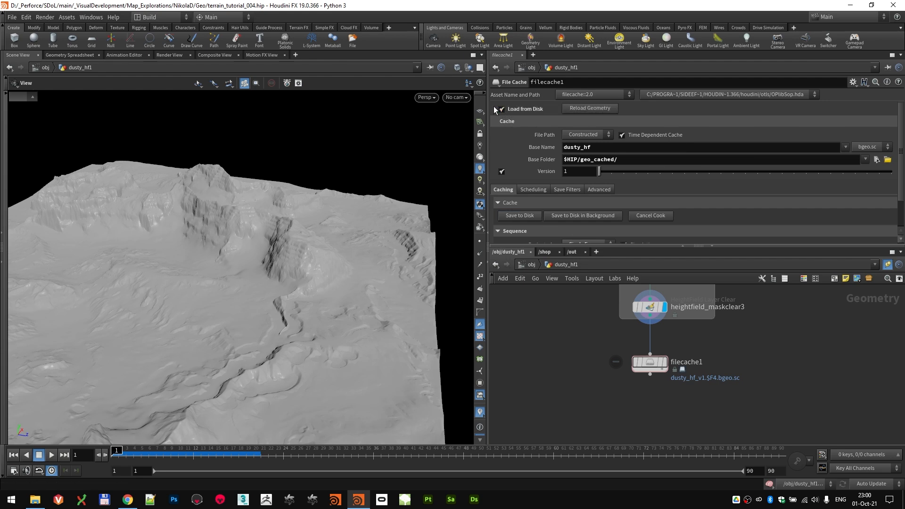
left_click(666, 360)
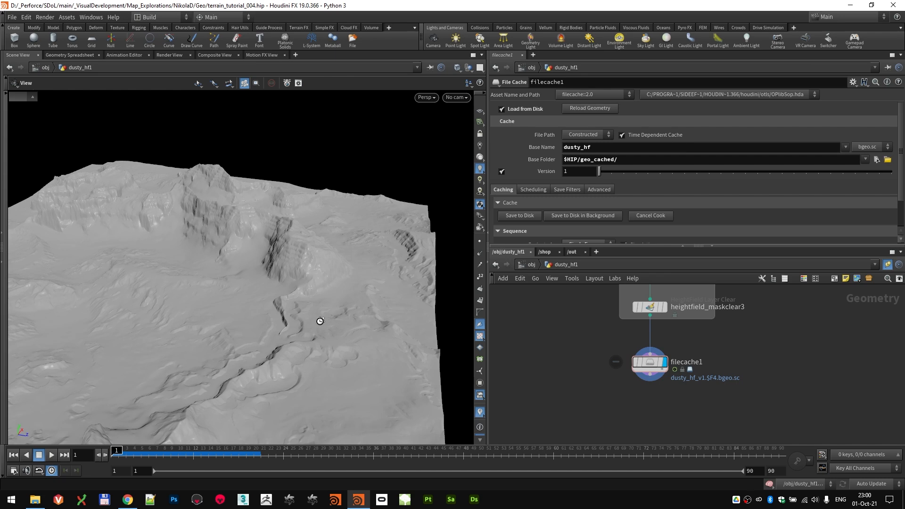
scroll(279, 298, "down", 3)
left_click_drag(264, 283, 236, 339)
left_click_drag(653, 366, 657, 386)
middle_click_drag(712, 372, 709, 349)
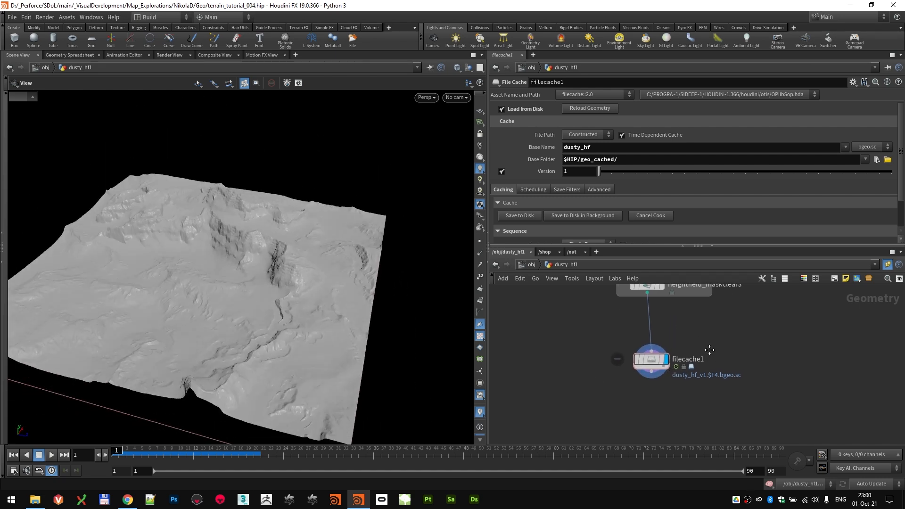
- Enclose filecache1 in a network box titled CACHE
left_click(834, 278)
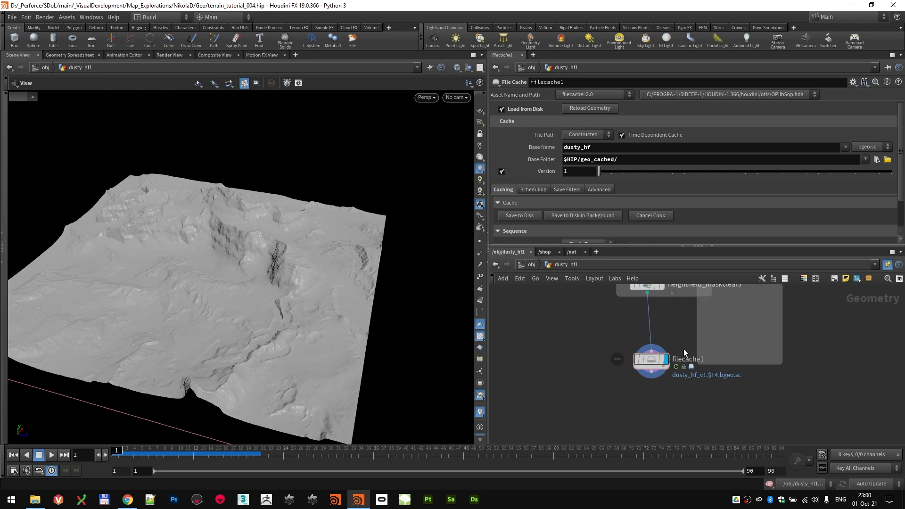
key("ctrl+z")
left_click_drag(753, 321, 588, 401)
left_click(834, 279)
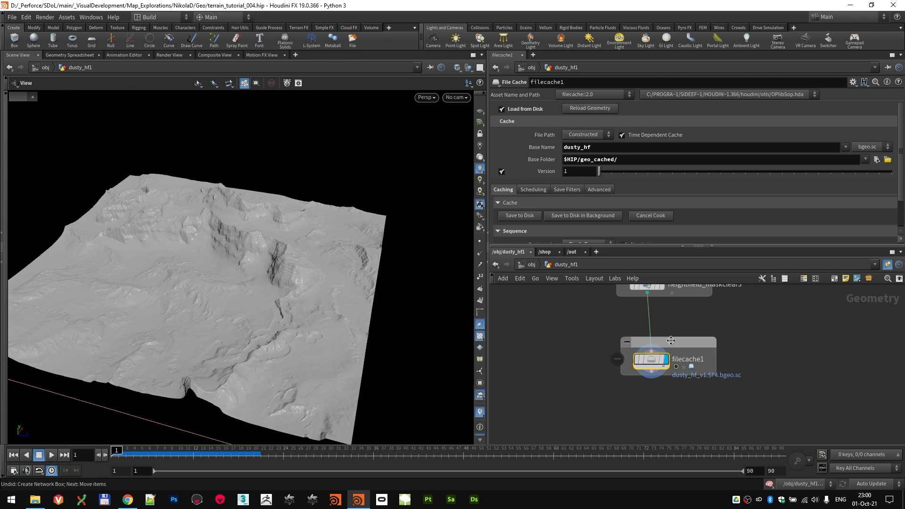
double_click(671, 340)
type("CACHE")
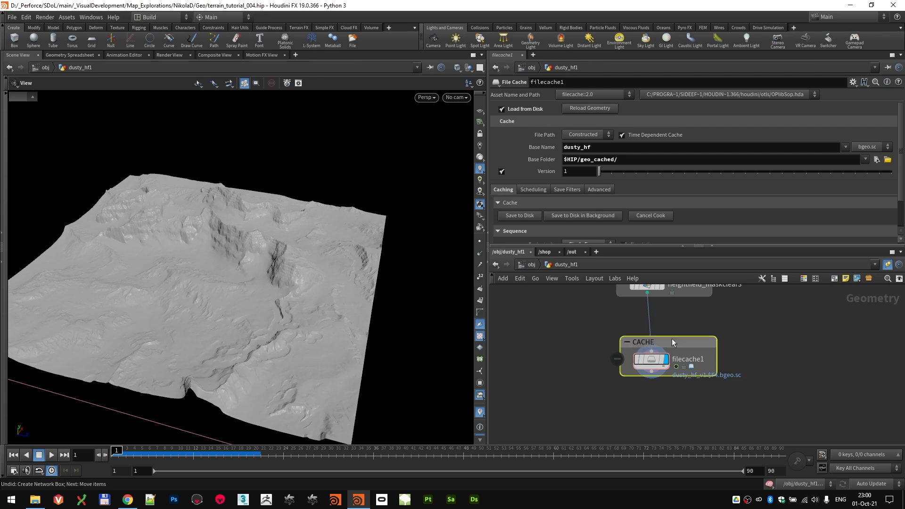
key("Return")
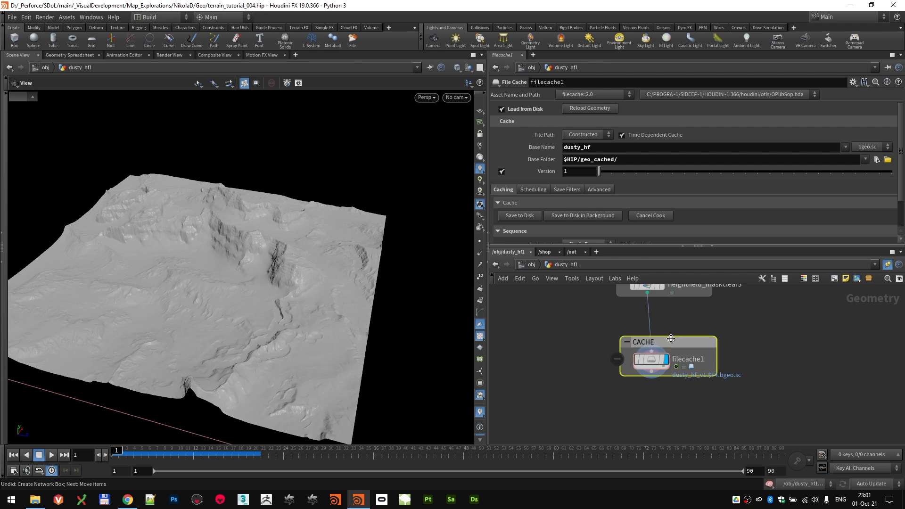
scroll(747, 355, "down", 3)
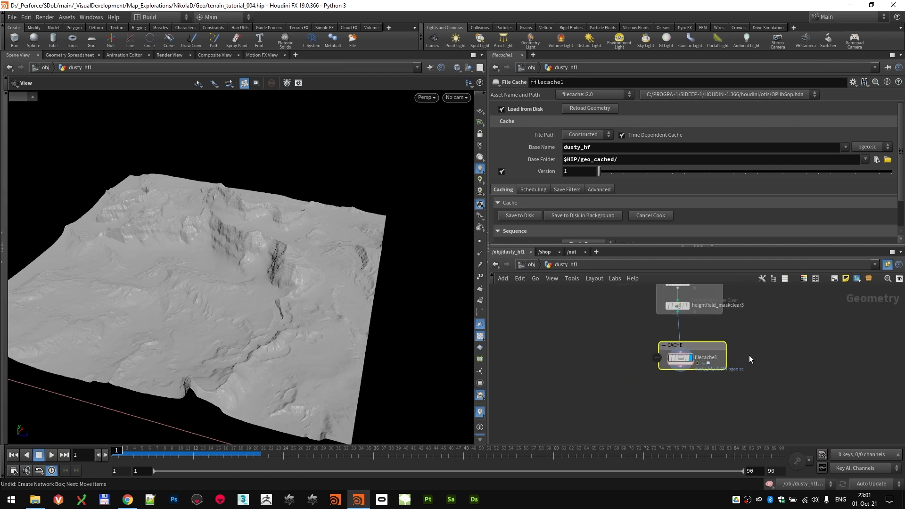
scroll(773, 351, "up", 2)
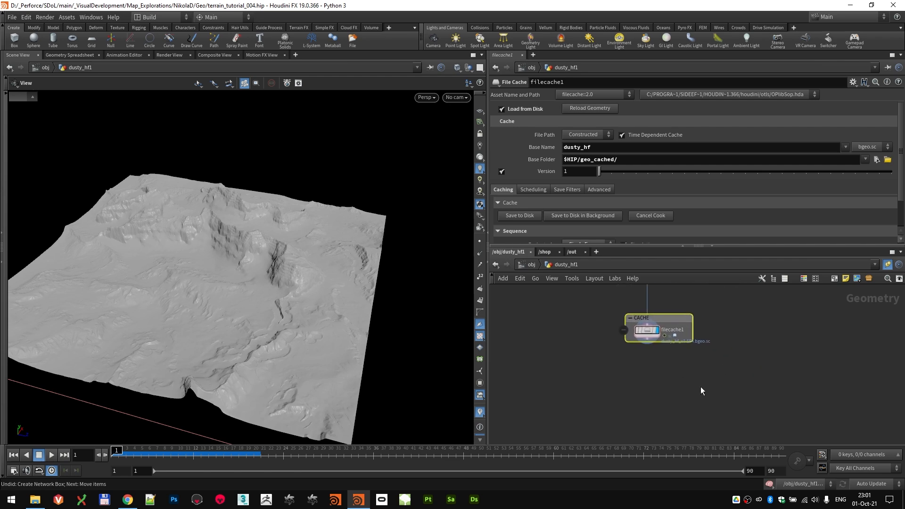
scroll(678, 383, "down", 2)
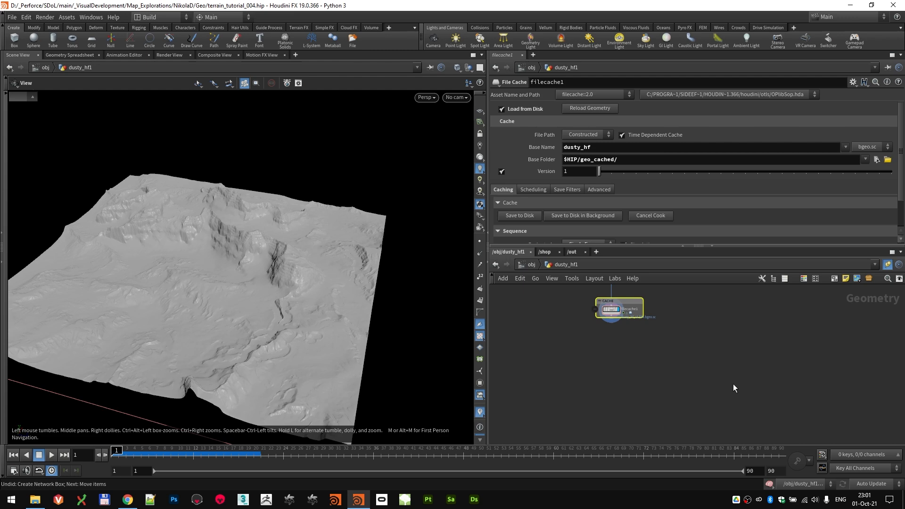
left_click_drag(313, 306, 266, 317)
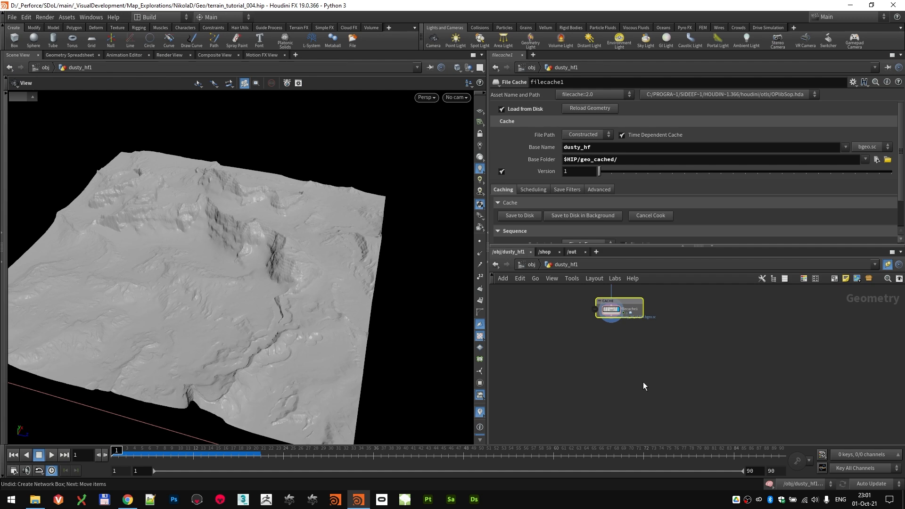
- Add a HeightField Mask by Occlusion node below the CACHE box, connected to filecache1, and display its mask
scroll(639, 364, "up", 2)
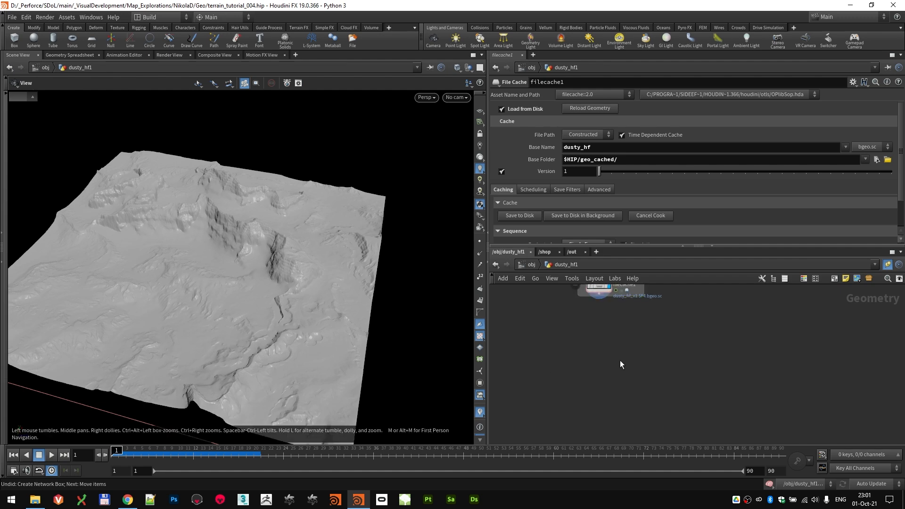
key("Tab")
type("hf")
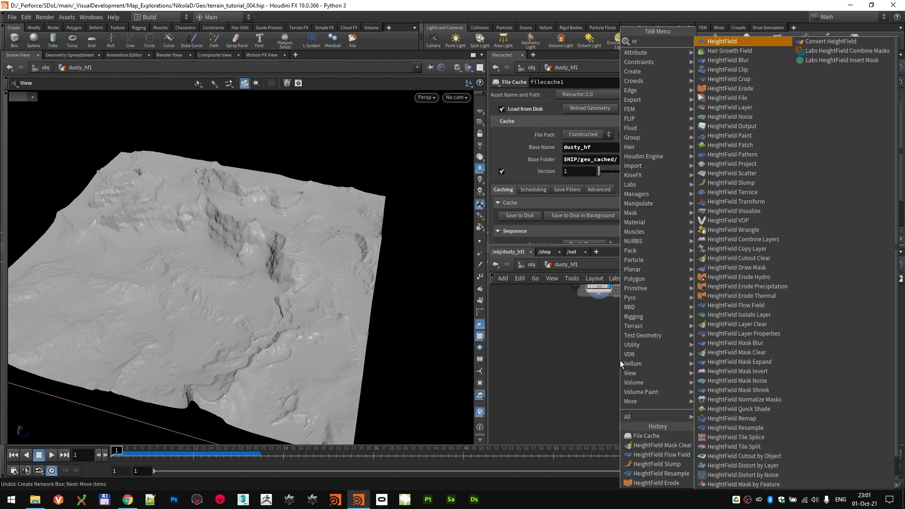
type(" mask oc")
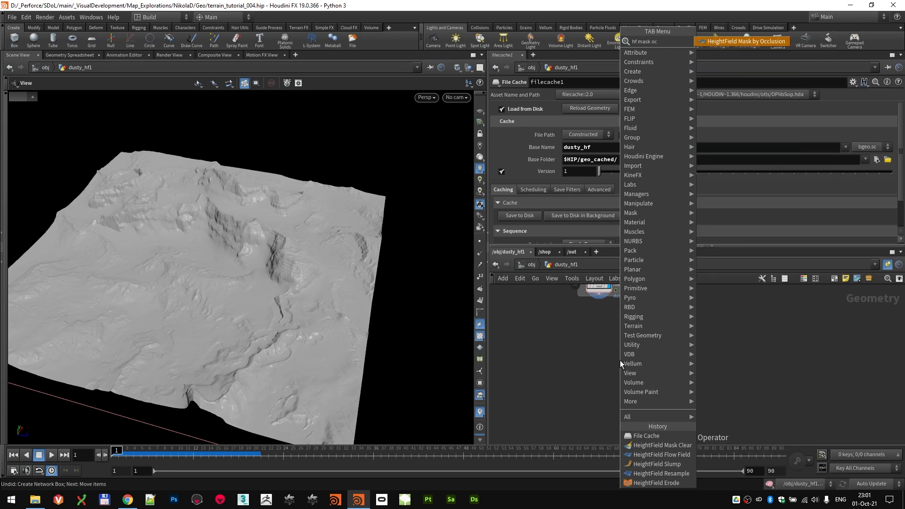
key("Return")
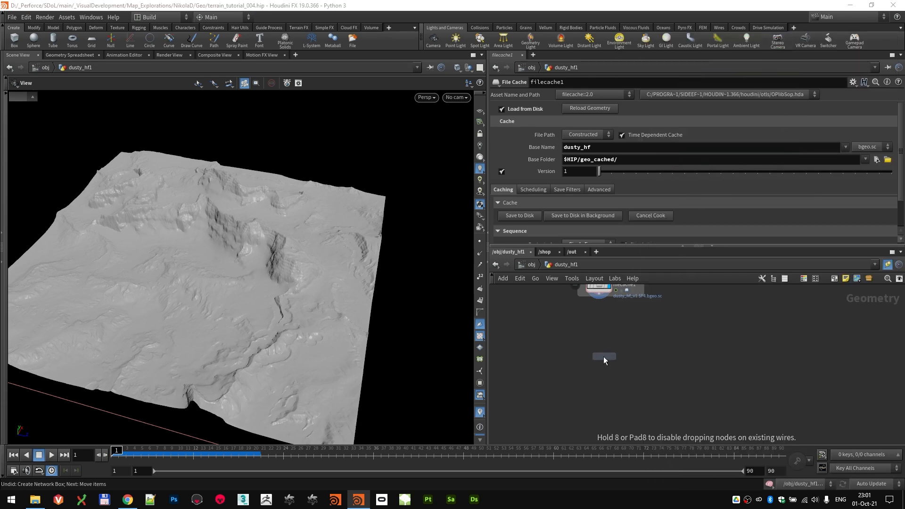
left_click(599, 350)
left_click_drag(599, 296, 598, 344)
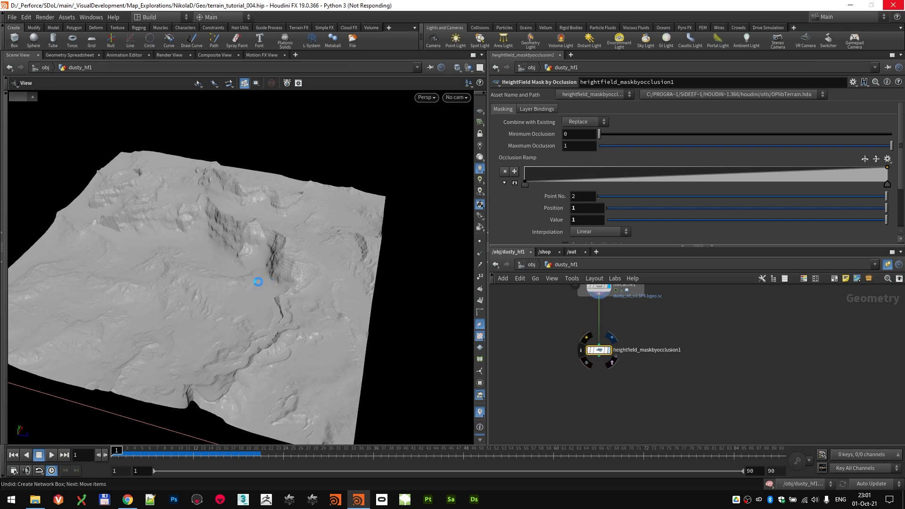
- Reverse the Occlusion Ramp of heightfield_maskbyocclusion1 so the mask covers the occluded areas, and inspect it on the cliffs
scroll(255, 266, "up", 8)
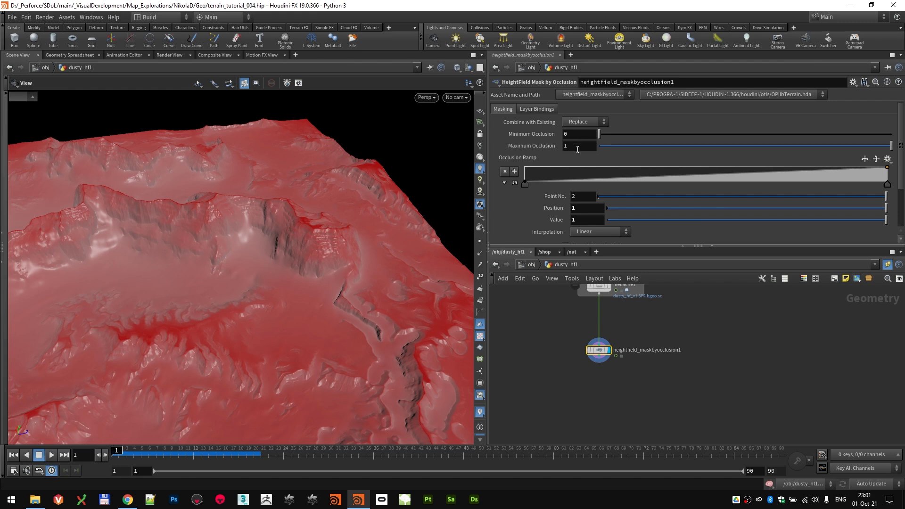
scroll(239, 299, "up", 3)
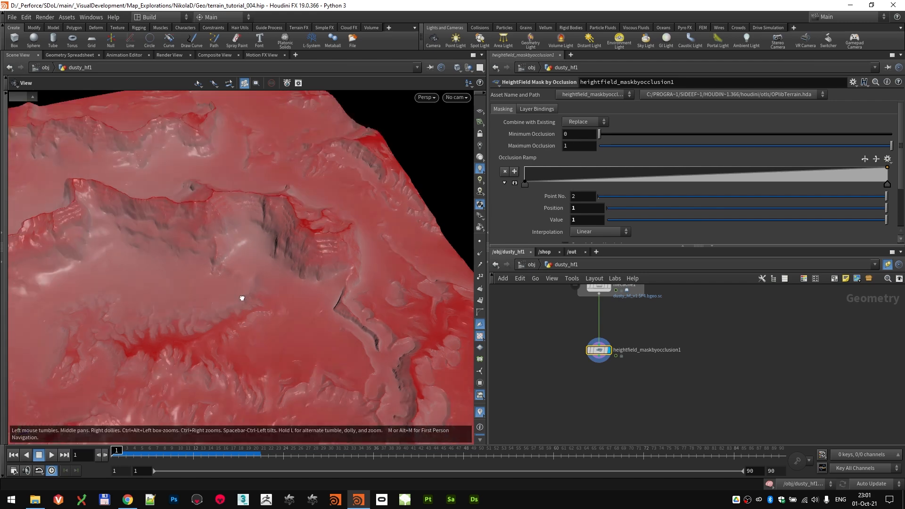
scroll(613, 178, "down", 5)
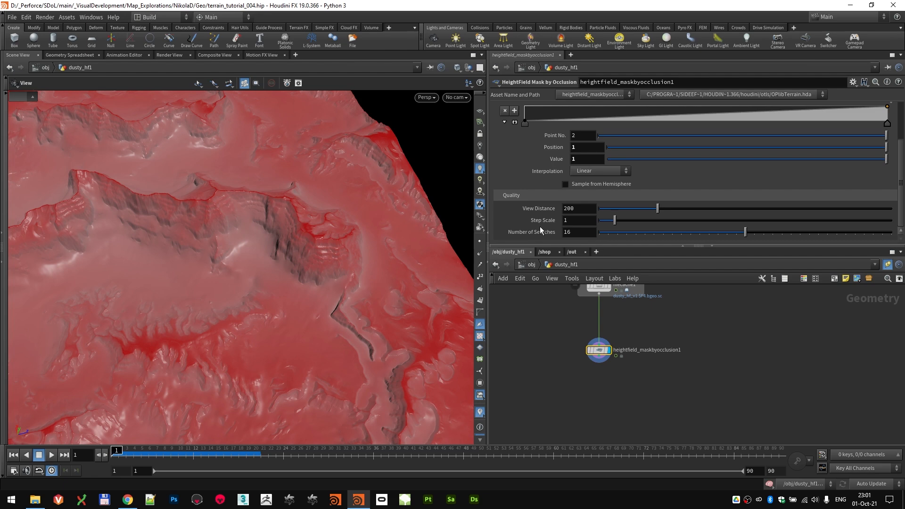
scroll(582, 212, "up", 3)
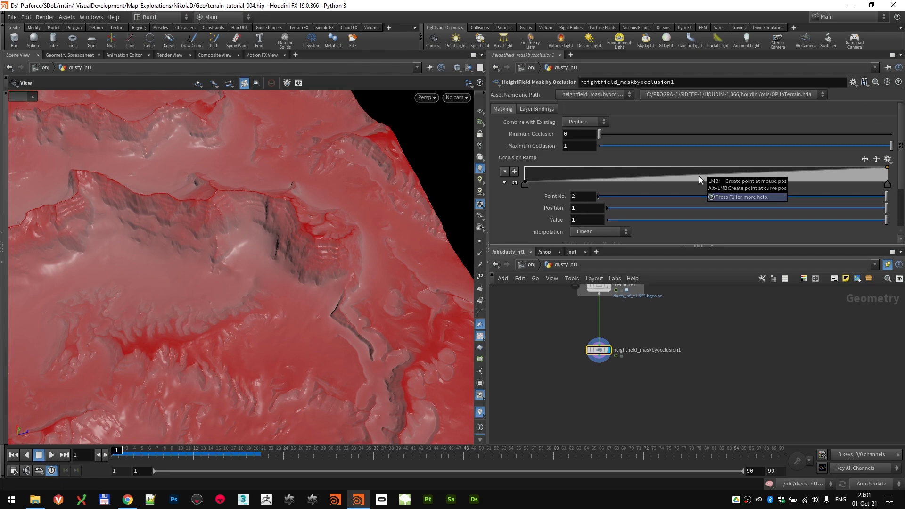
left_click(861, 159)
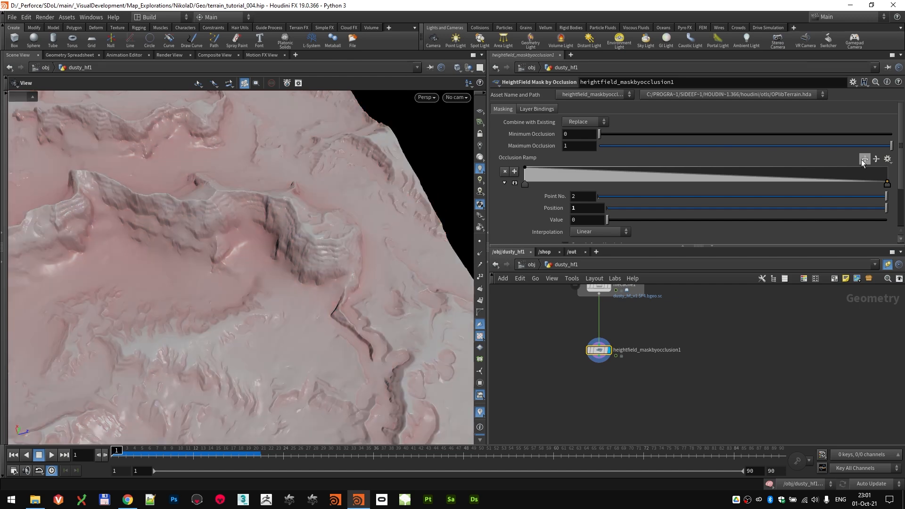
left_click_drag(323, 228, 371, 244)
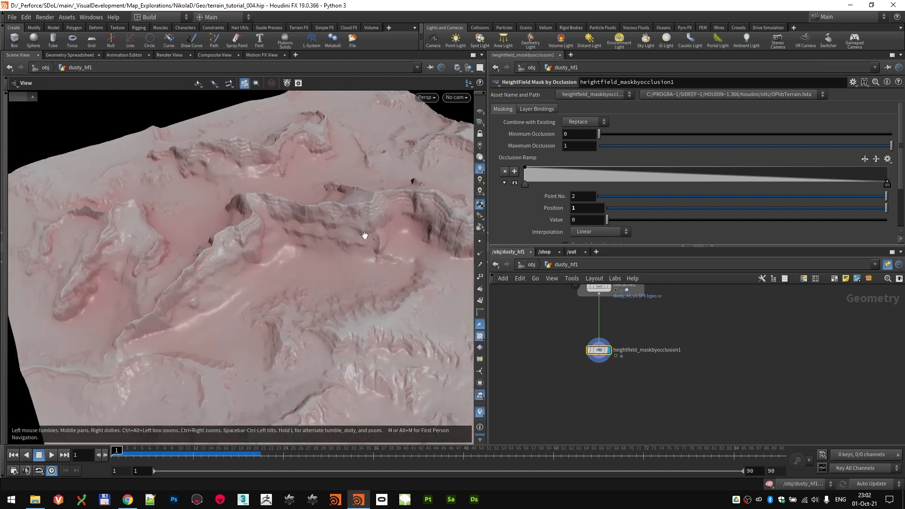
left_click_drag(277, 258, 436, 239)
- Add a HeightField Copy Layer node below heightfield_maskbyocclusion1 that copies the mask layer to a destination layer named ao
left_click_drag(596, 354, 596, 346)
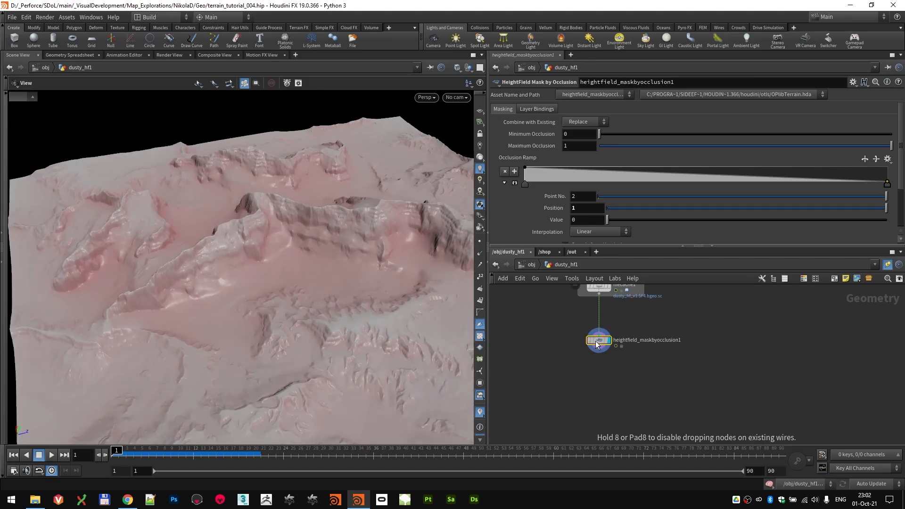
scroll(596, 346, "up", 3)
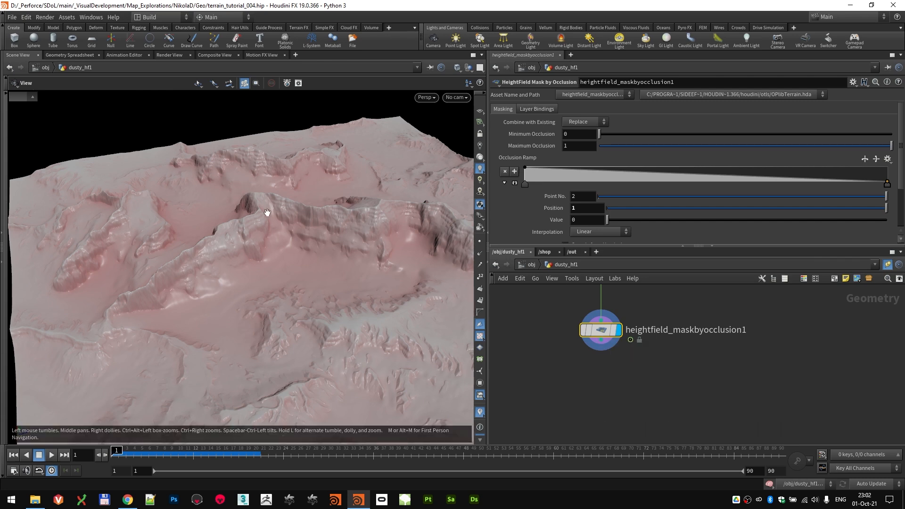
scroll(340, 292, "down", 1)
left_click_drag(339, 293, 307, 298)
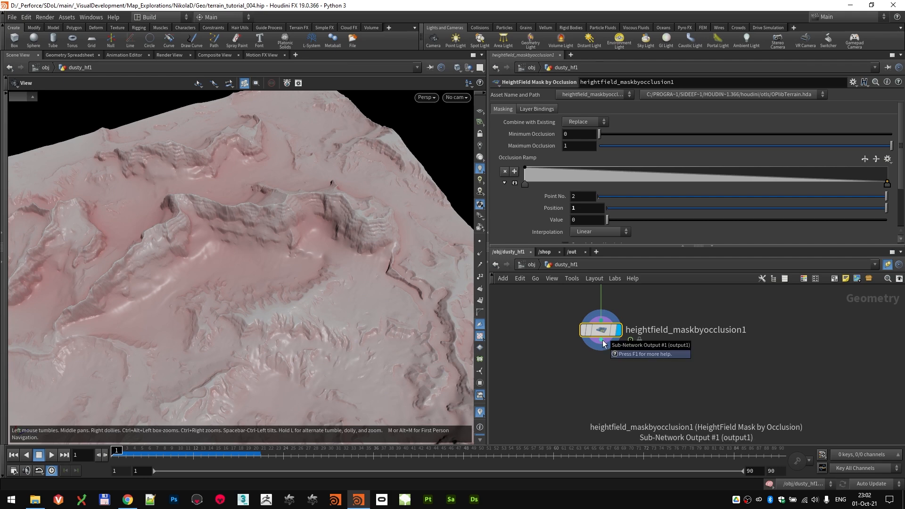
key("Tab")
type("hf cop")
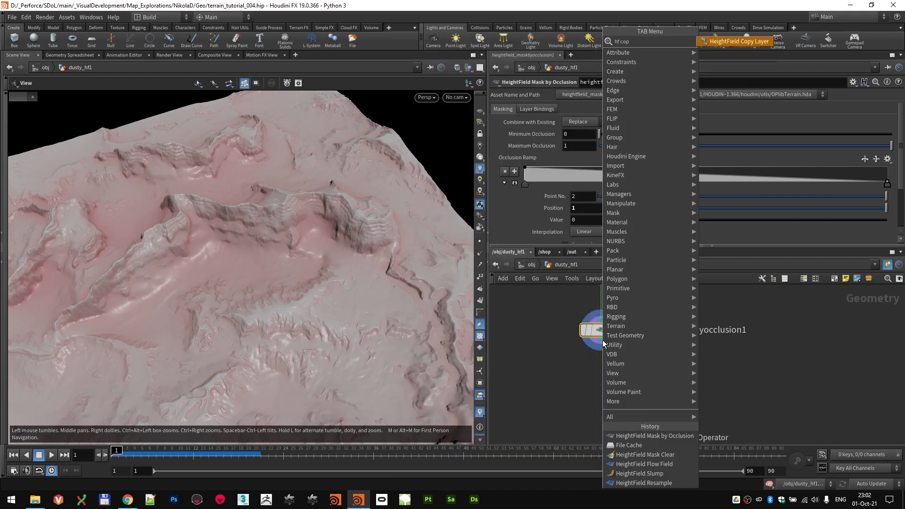
key("Return")
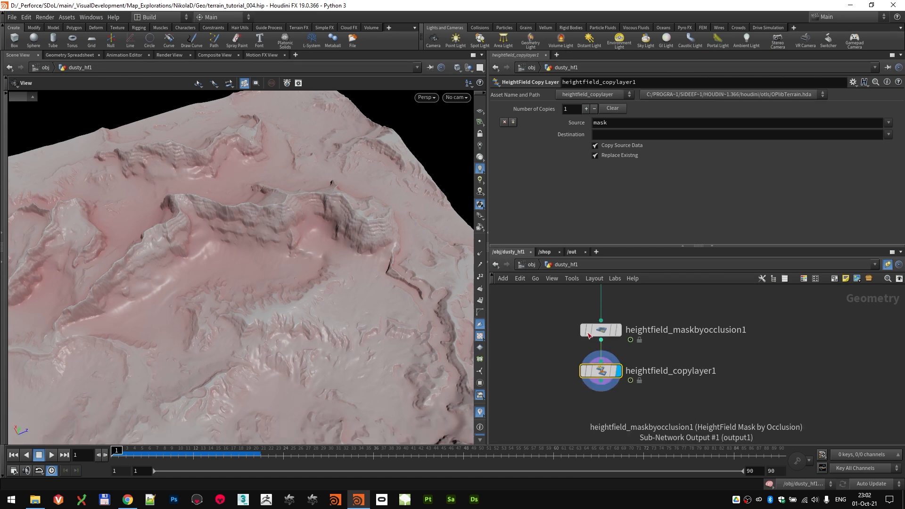
left_click(616, 135)
type("ao")
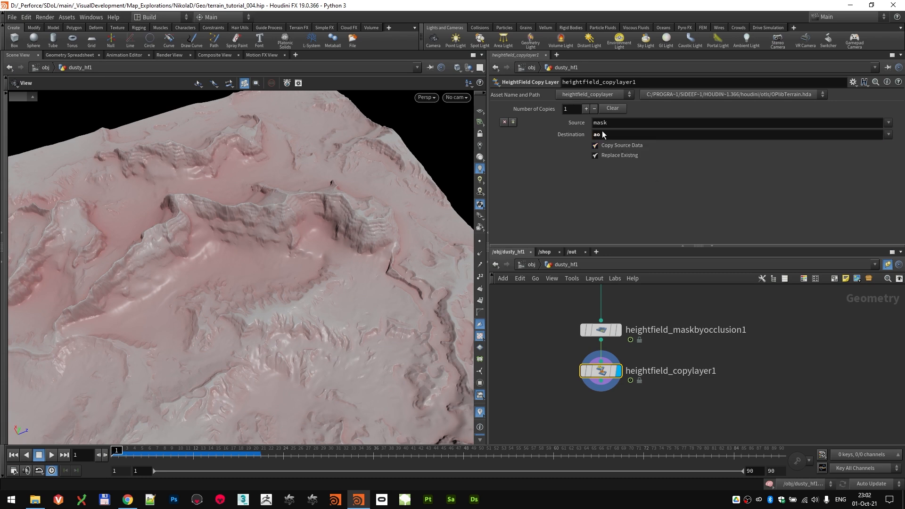
- Compare the layer lists in the node info of heightfield_maskbyocclusion1 and heightfield_copylayer1, checking for the ao layer
middle_click(601, 333)
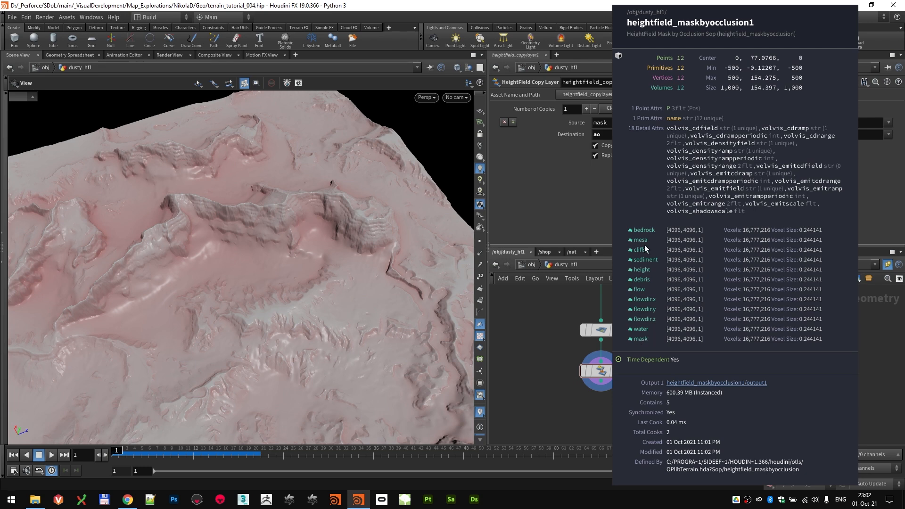
middle_click(602, 375)
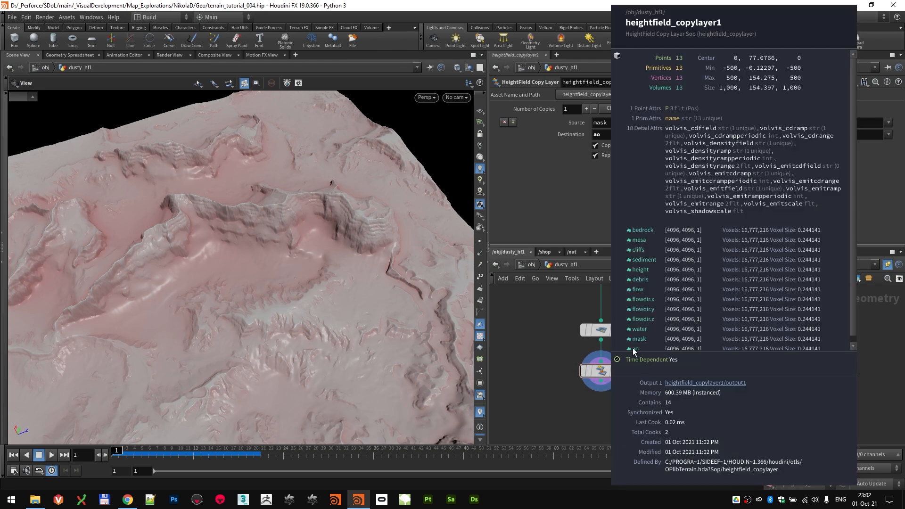
left_click_drag(606, 373, 606, 371)
- Add a HeightField Mask by Feature node below heightfield_copylayer1, connected to it, and display its mask on the terrain
key("Tab")
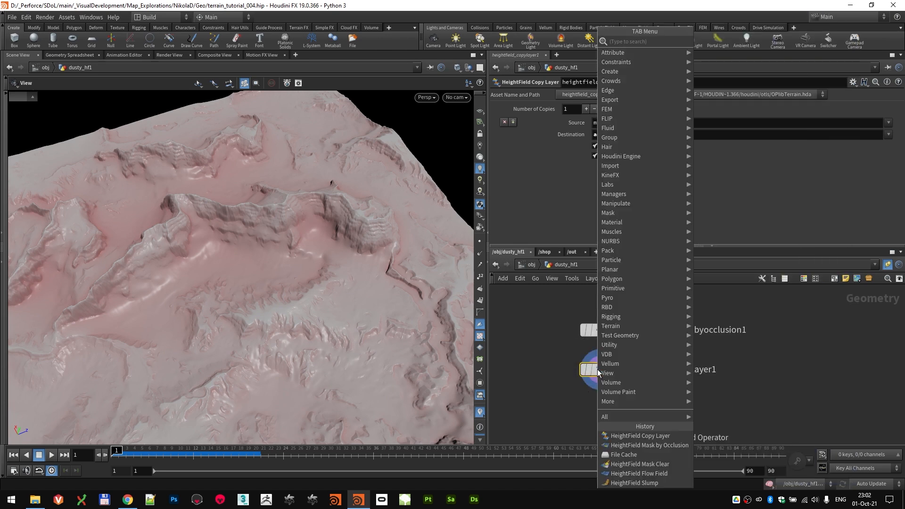
type("mask")
key("Down")
key("Down")
key("Down")
key("Down")
key("Down")
key("Down")
key("Down")
key("Down")
key("Down")
key("Down")
key("Down")
key("Down")
key("Down")
key("Down")
key("Down")
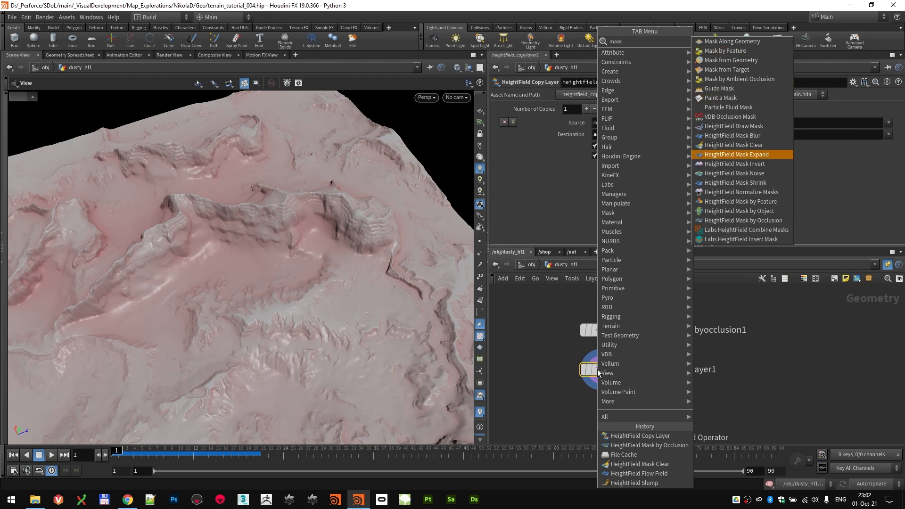
key("Up")
key("Up")
key("Up")
key("Down")
key("Down")
key("Down")
key("Down")
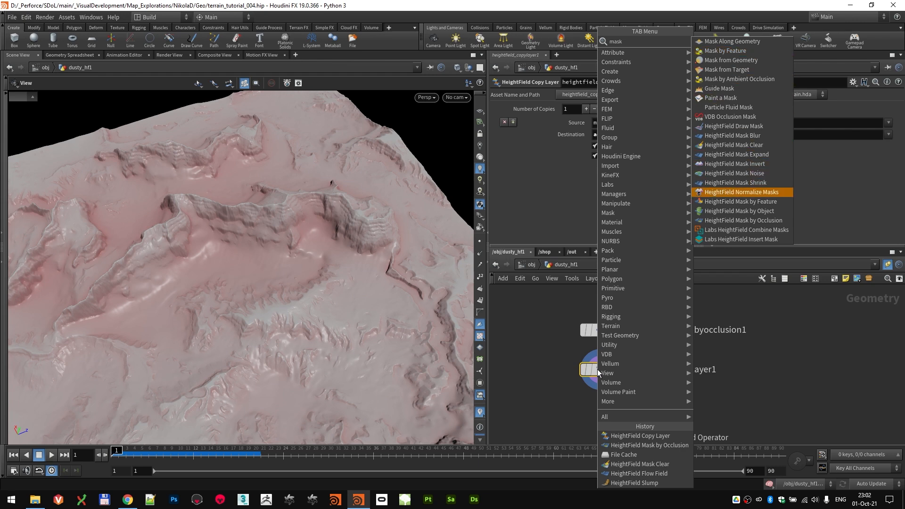
key("Down")
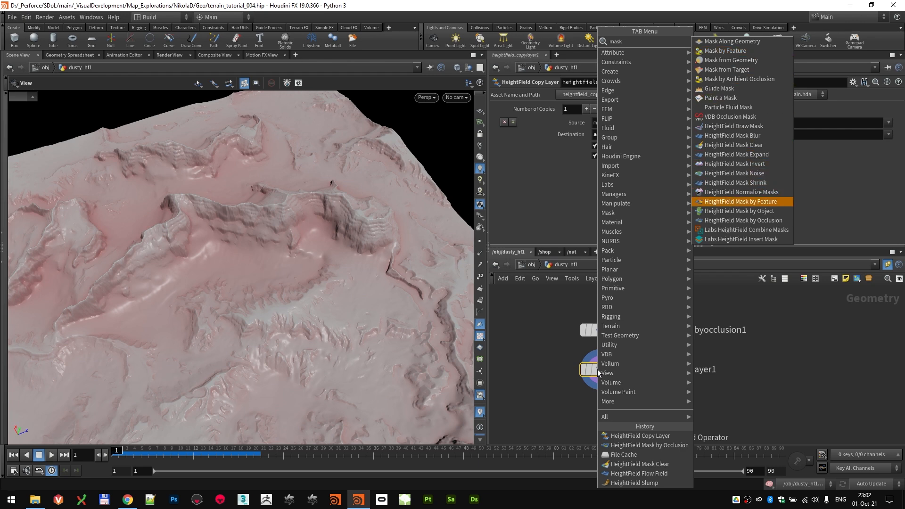
key("Return")
left_click(618, 409)
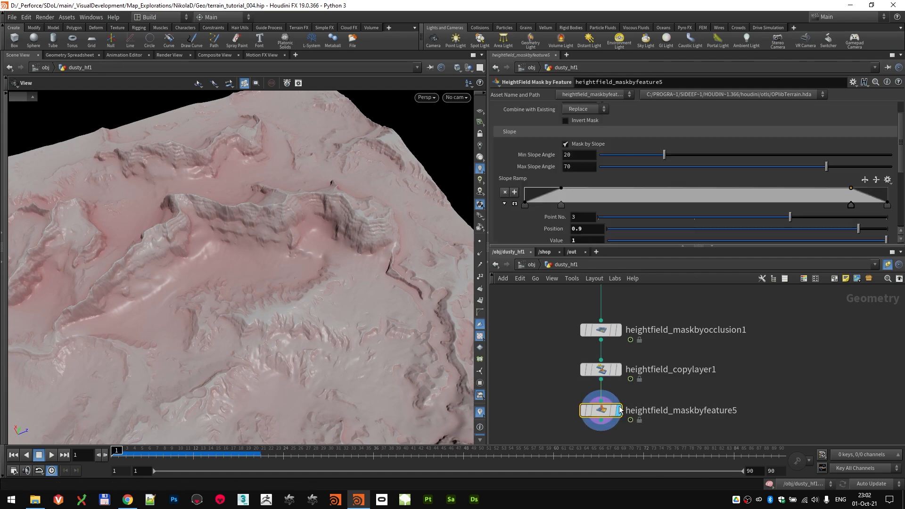
left_click_drag(293, 272, 294, 281)
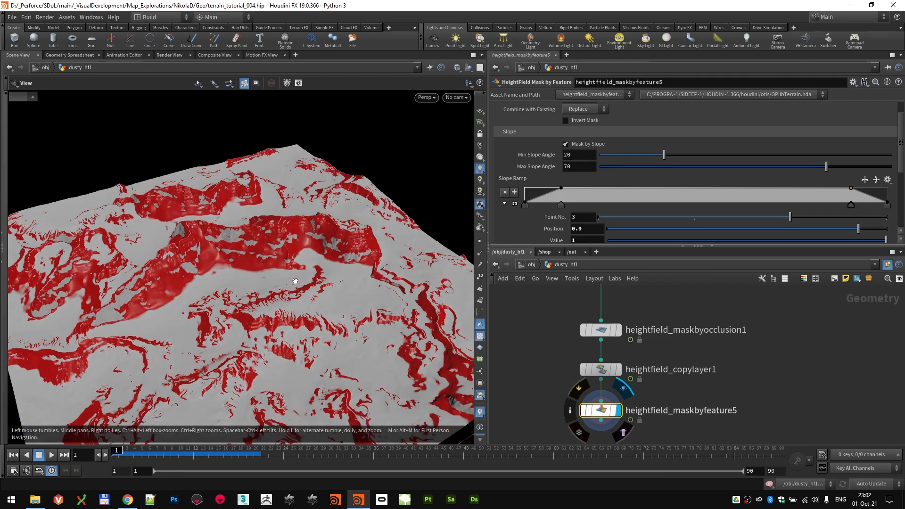
- Switch heightfield_maskbyfeature5 from masking by slope to masking by curvature, and compute its curvature range
scroll(566, 140, "down", 2)
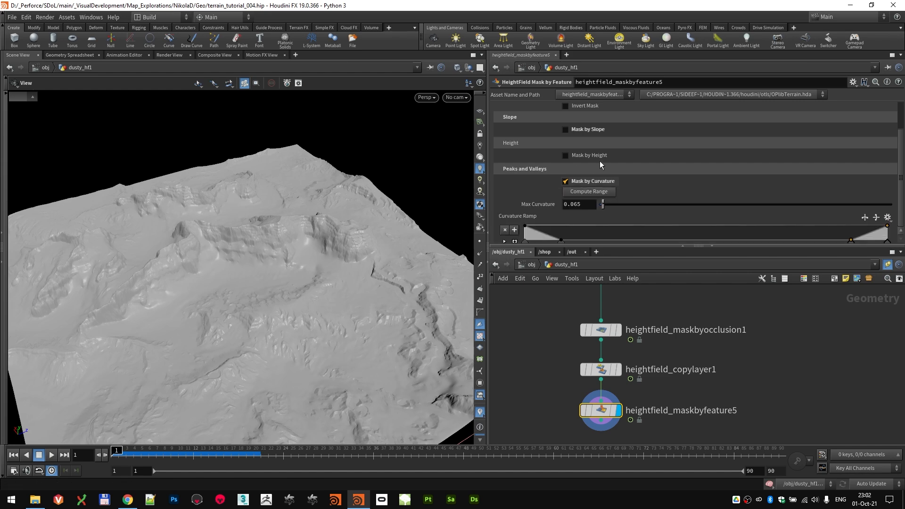
left_click(571, 193)
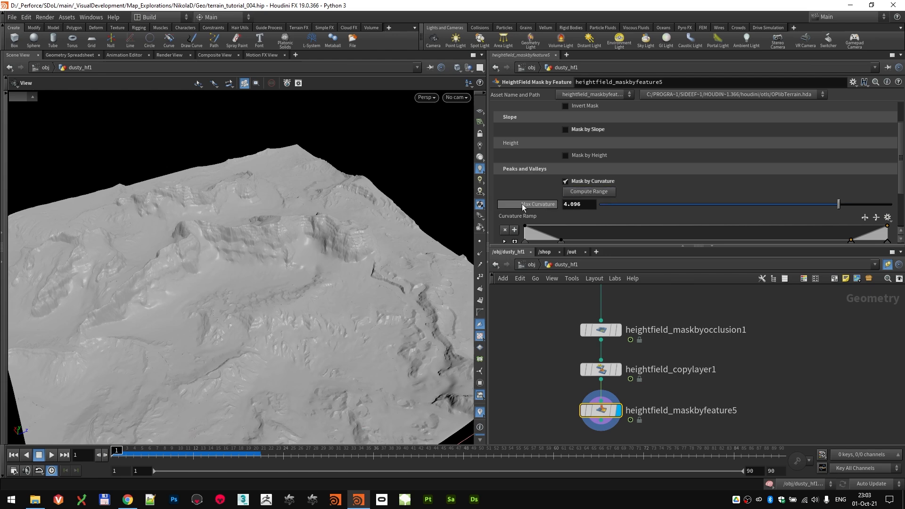
left_click_drag(325, 318, 347, 271)
scroll(545, 194, "down", 2)
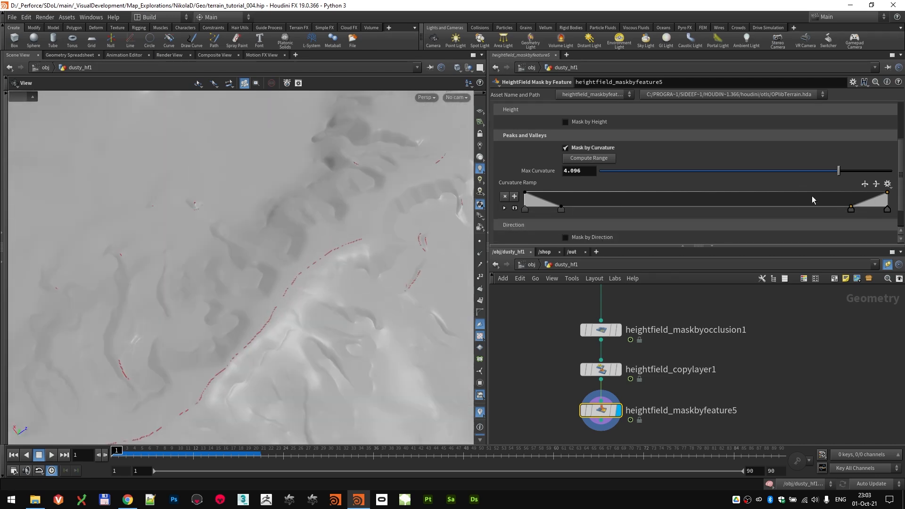
key("ctrl+z")
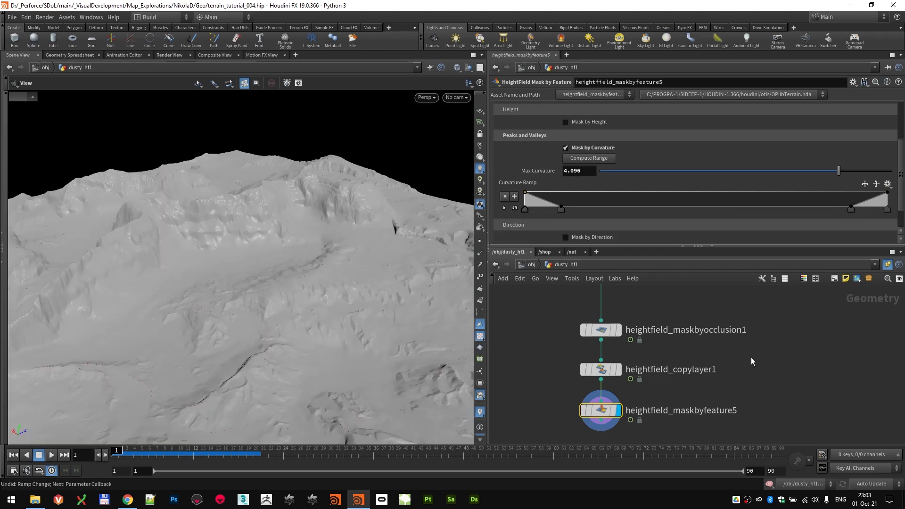
- Add and display a HeightField Visualize node below heightfield_maskbyfeature5, and compute its elevation range
middle_click_drag(794, 396, 819, 326)
key("Tab")
type("hf")
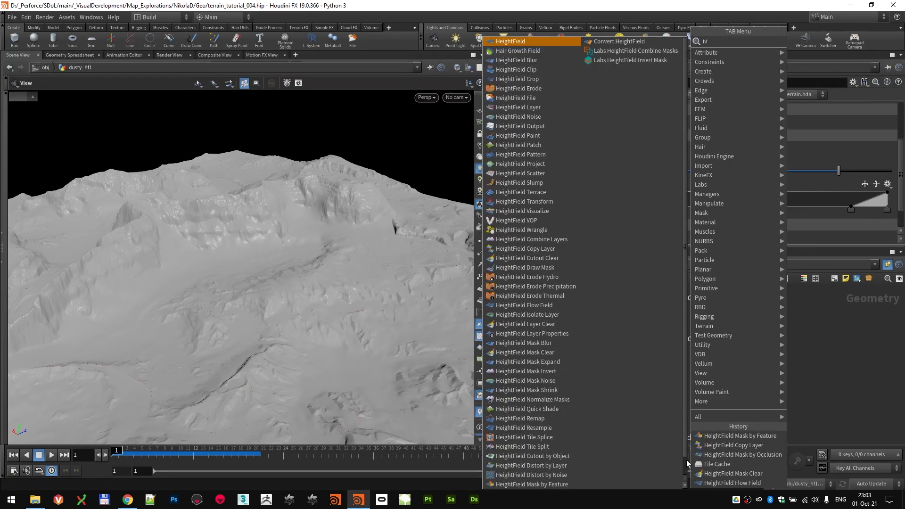
left_click(739, 435)
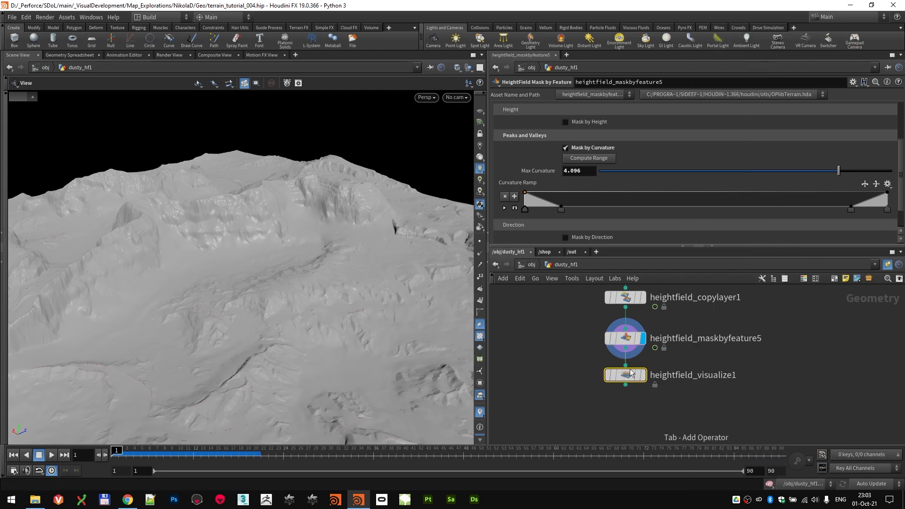
left_click(644, 378)
left_click_drag(388, 307, 329, 278)
scroll(592, 202, "up", 5)
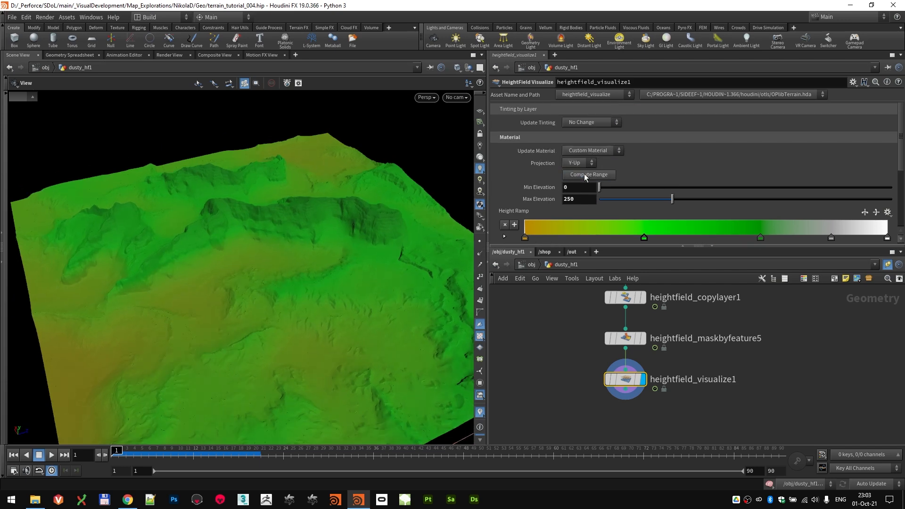
left_click(584, 175)
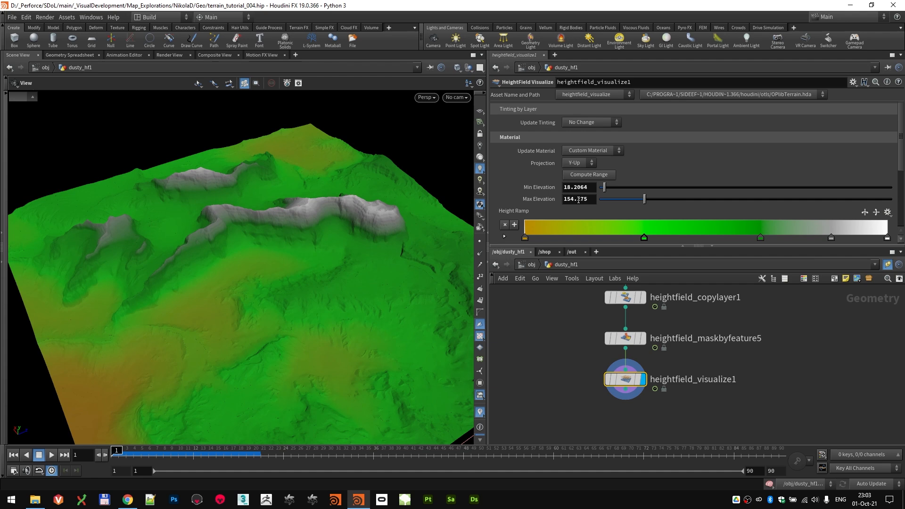
- Enclose the four nodes from heightfield_maskbyocclusion1 to heightfield_visualize1 in a network box titled MASKS
scroll(682, 369, "down", 5)
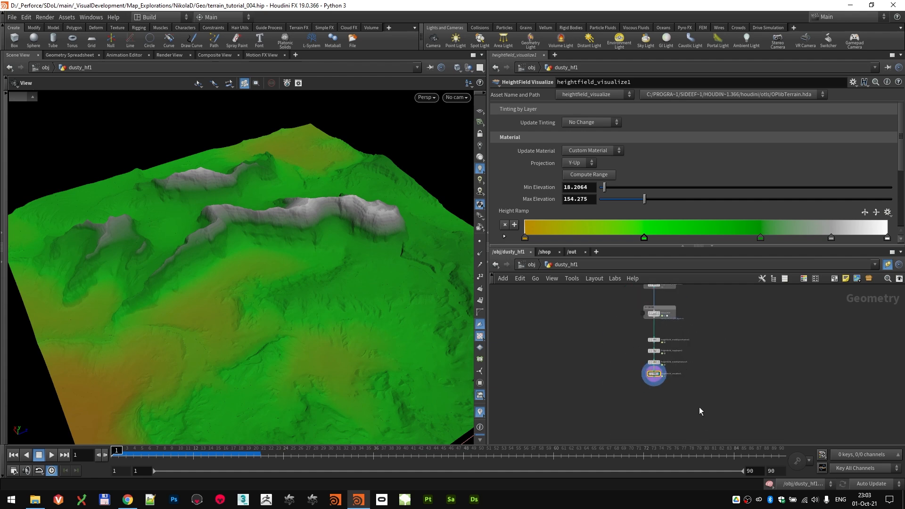
scroll(605, 346, "up", 3)
left_click_drag(657, 326, 741, 395)
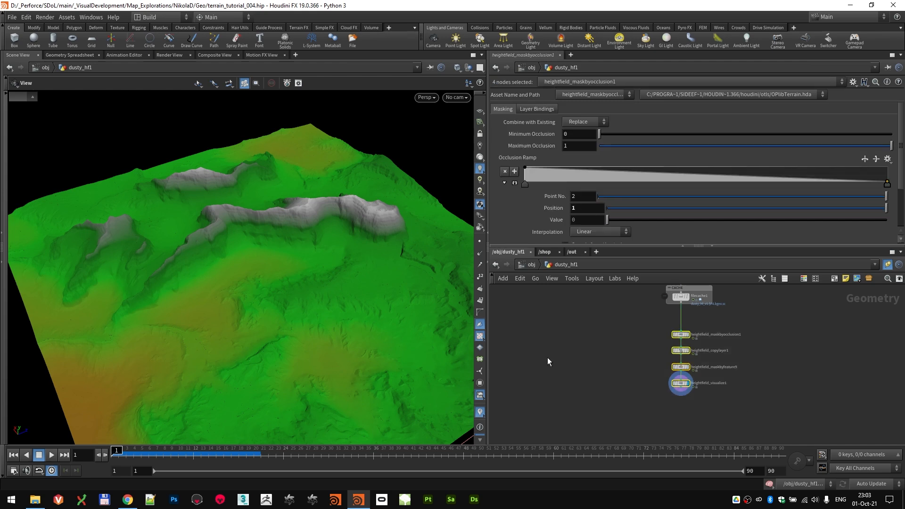
left_click(834, 278)
left_click(700, 327)
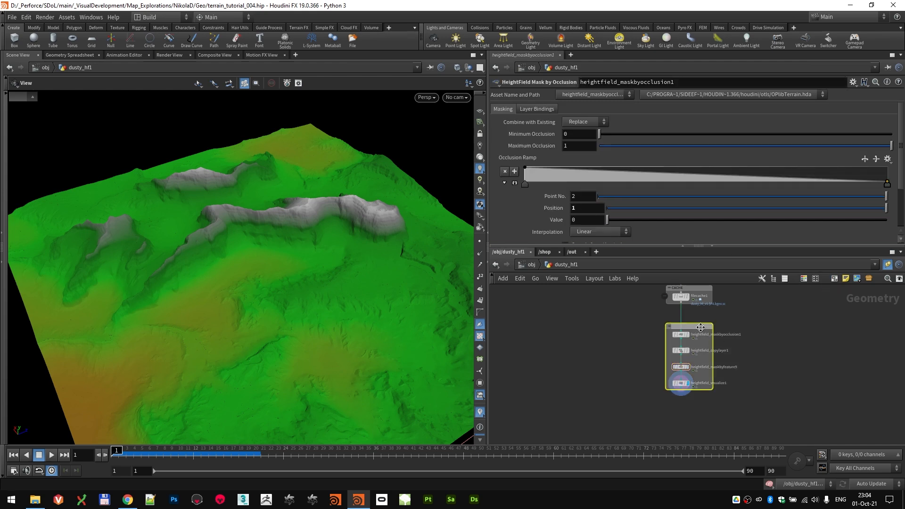
double_click(700, 327)
key("Return")
middle_click_drag(765, 343, 683, 369)
scroll(684, 358, "up", 2)
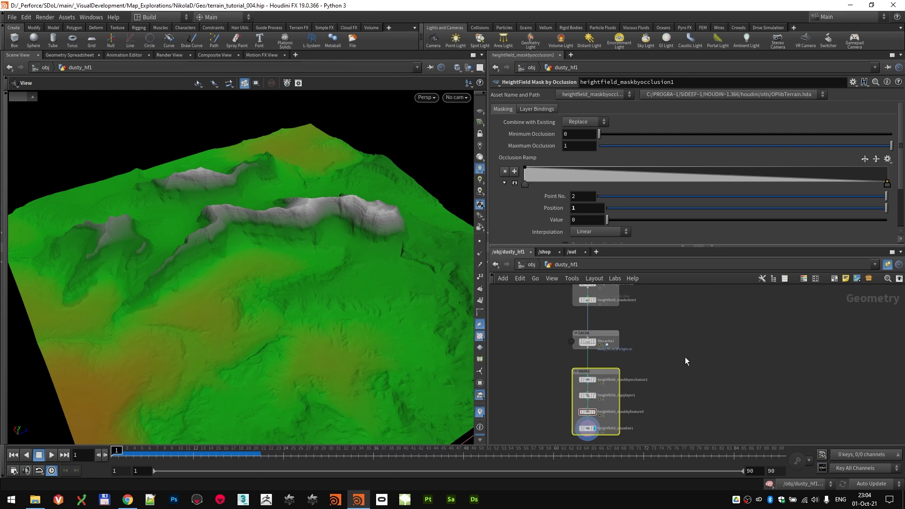
- Add a HeightField Quick Shade node beside the main chain, connect filecache1 to its input, and display it
left_click(714, 380)
key("Tab")
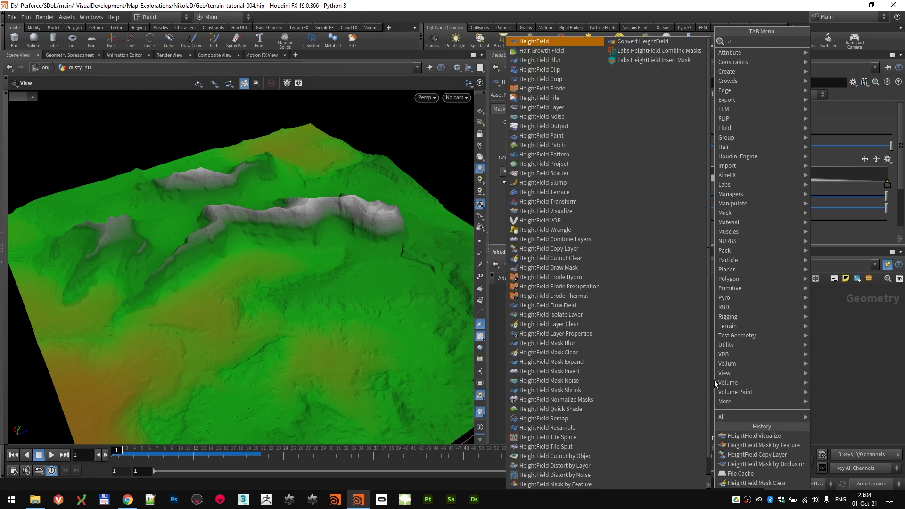
type("hf qu")
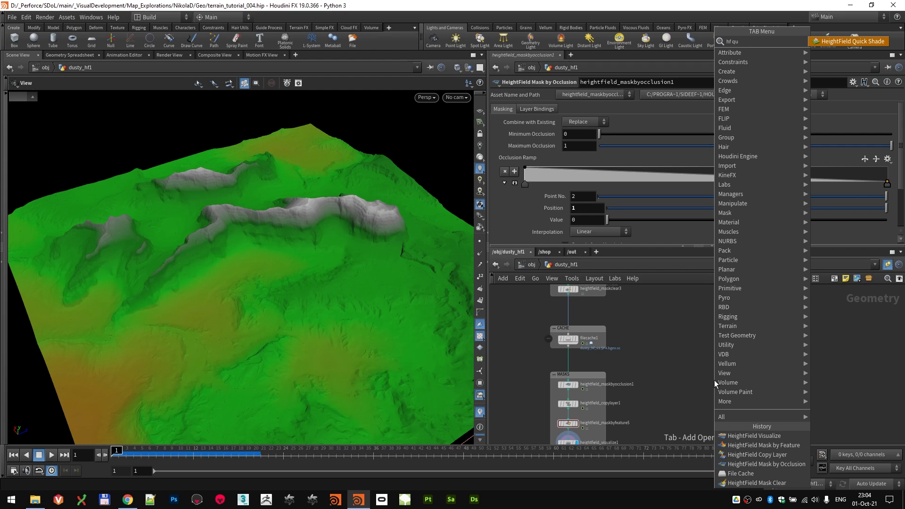
left_click(848, 41)
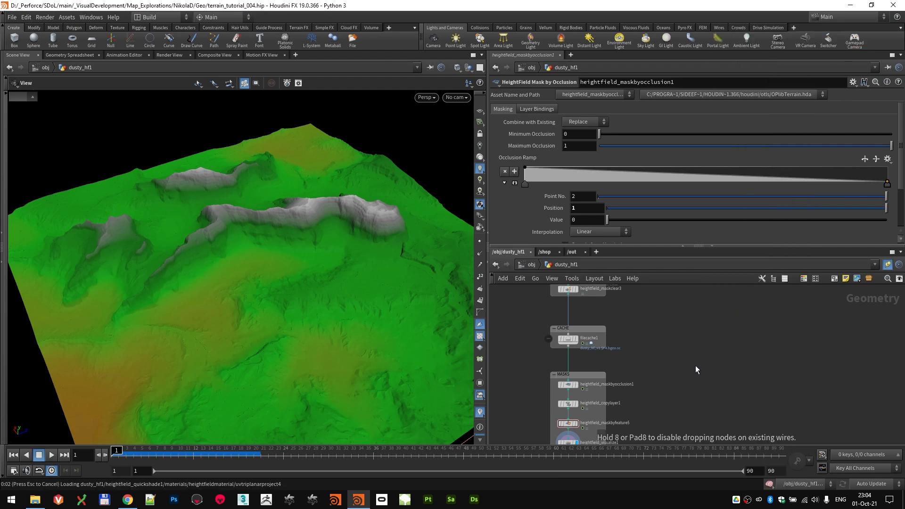
left_click(709, 377)
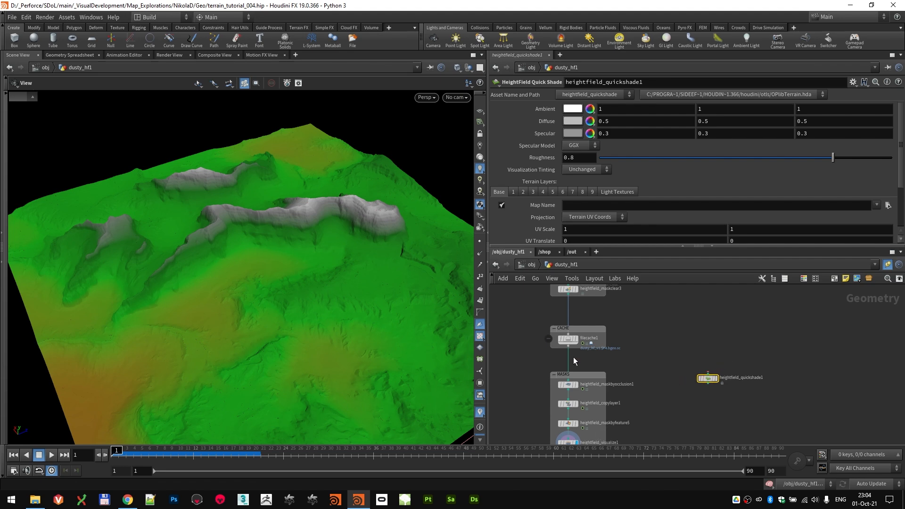
left_click_drag(568, 350, 714, 380)
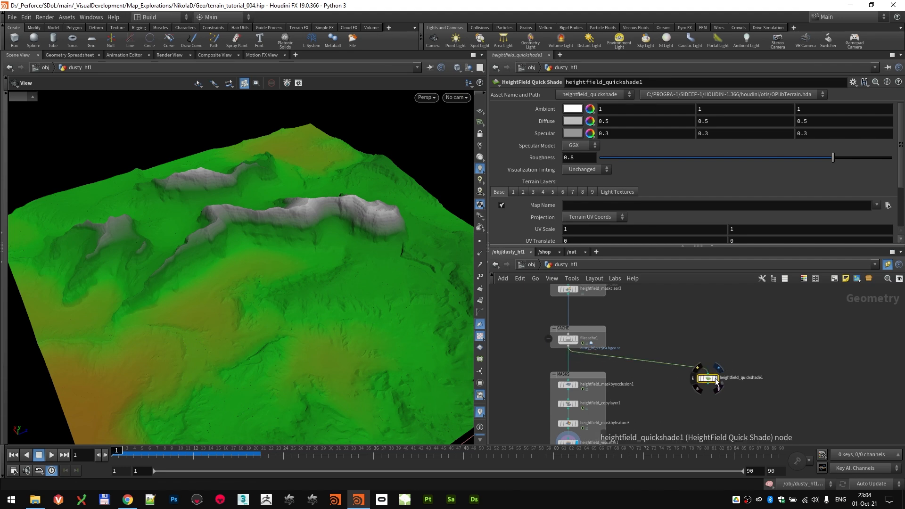
left_click(714, 383)
left_click_drag(339, 268, 348, 269)
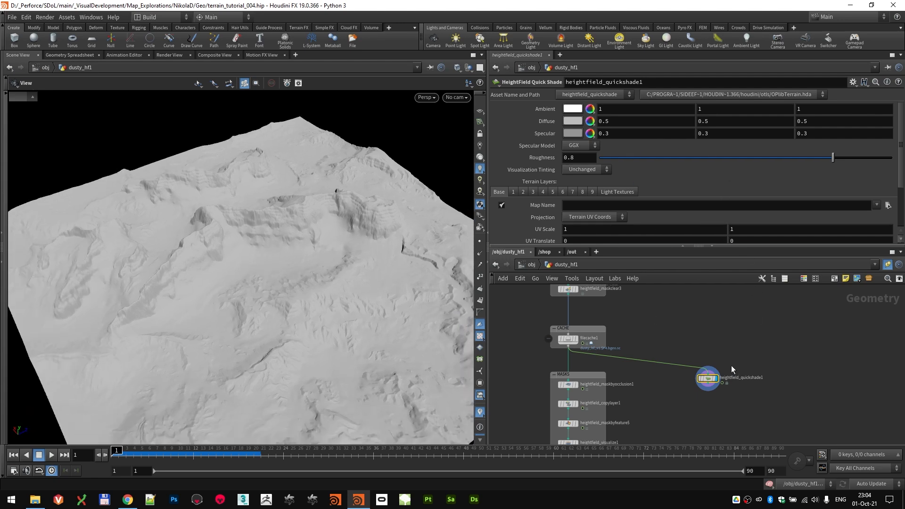
- Add a COP2 Network node directly above heightfield_quickshade1, leaving it unconnected
scroll(733, 366, "up", 3)
left_click_drag(709, 376, 744, 386)
key("Tab")
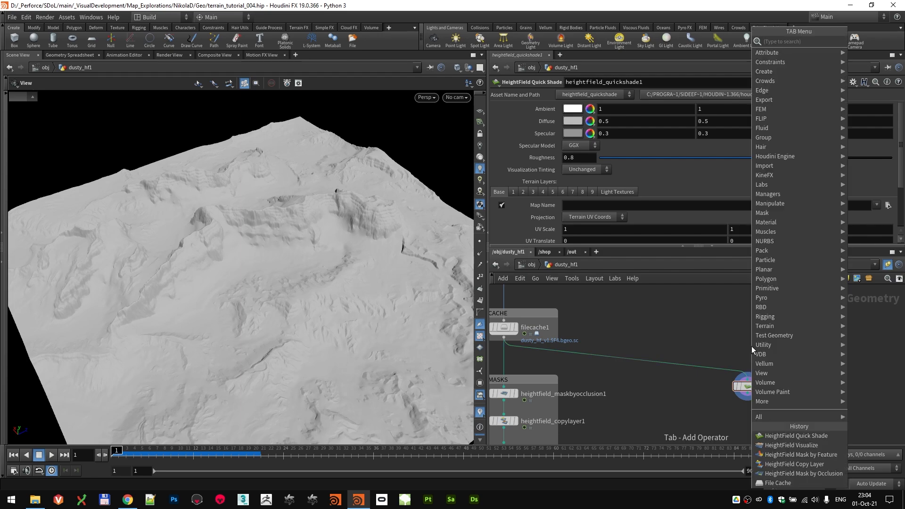
type("cop")
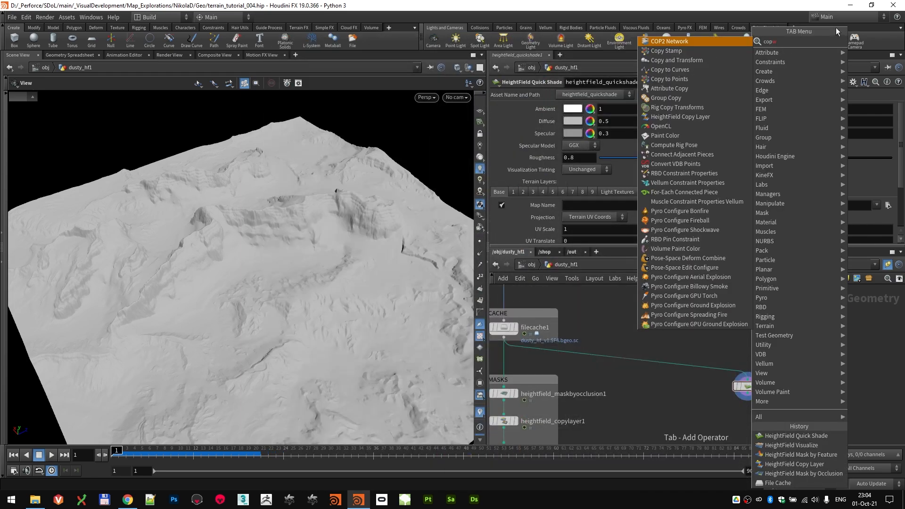
left_click(698, 41)
left_click(748, 355)
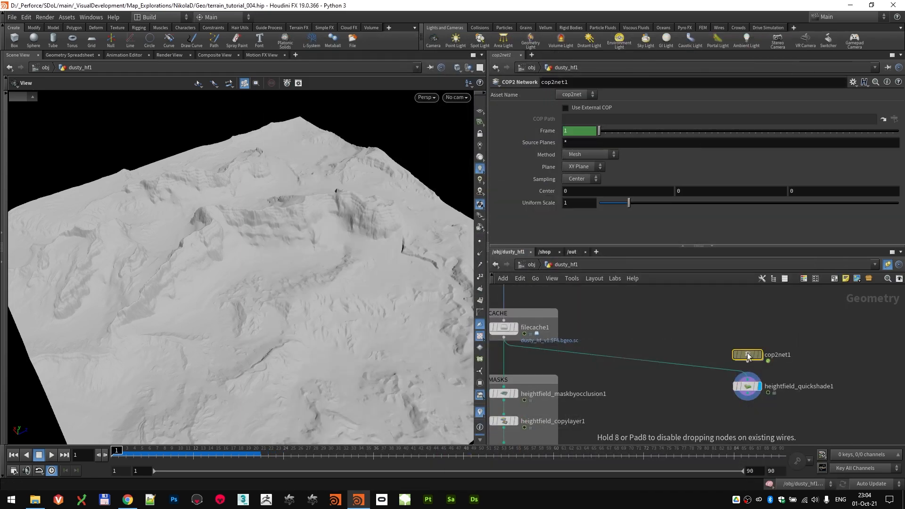
double_click(764, 353)
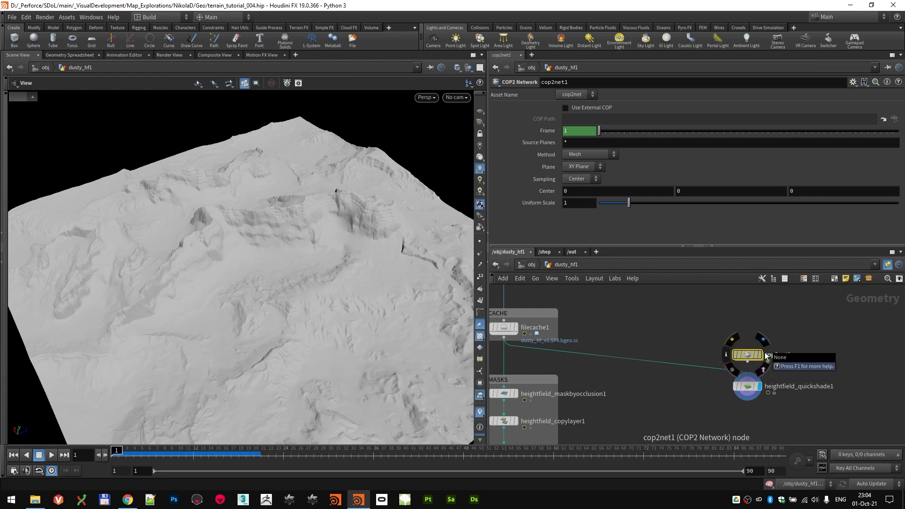
left_click(762, 347)
- Enclose cop2net1 and heightfield_quickshade1 in a network box titled TEXTURE AND PREVIS
left_click_drag(710, 319, 790, 402)
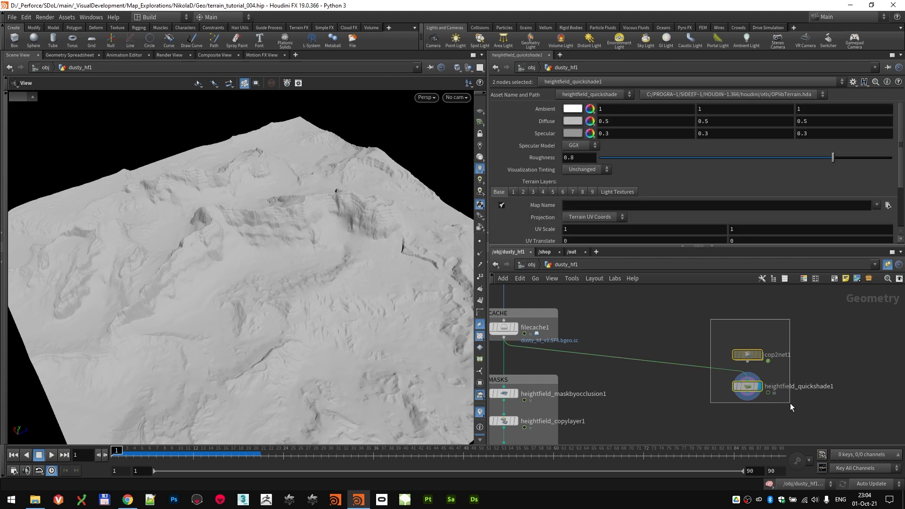
left_click(834, 278)
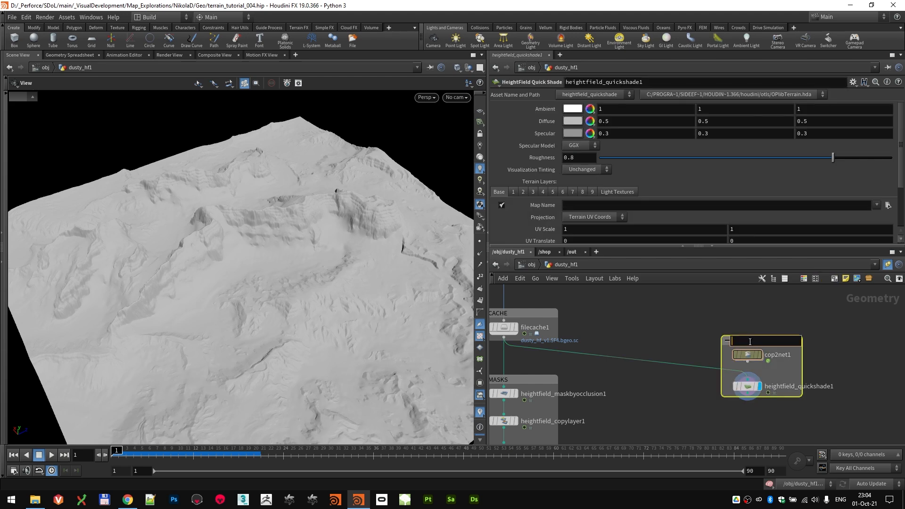
type("TEXTURE AND PREVIS")
key("Return")
scroll(674, 363, "down", 5)
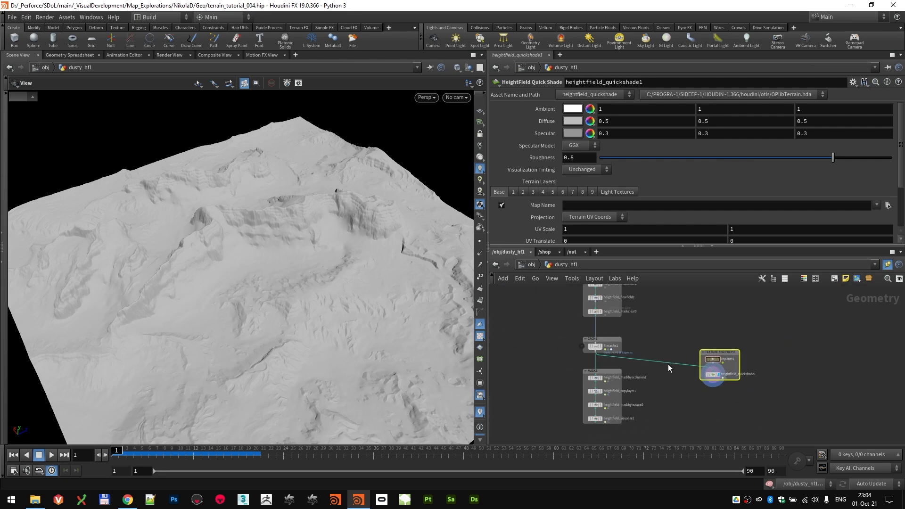
scroll(667, 336, "down", 6)
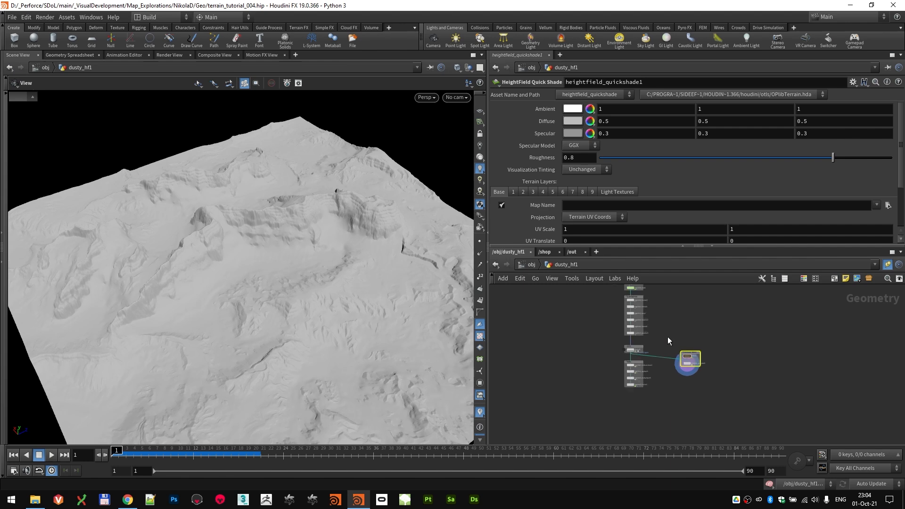
scroll(699, 356, "up", 10)
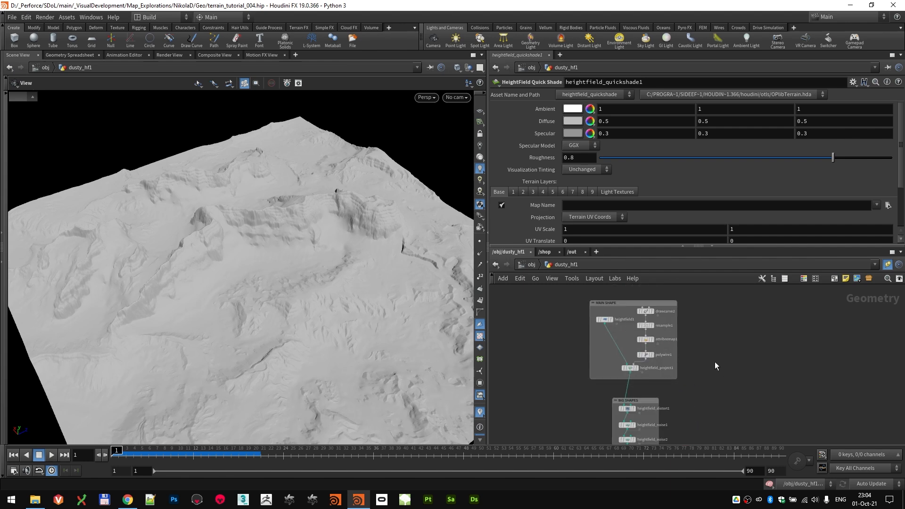
- Review the terrain node chain from the MAIN SHAPE box through BIG SHAPES and the erosion stages to SLUMP AND FINAL
scroll(653, 354, "up", 2)
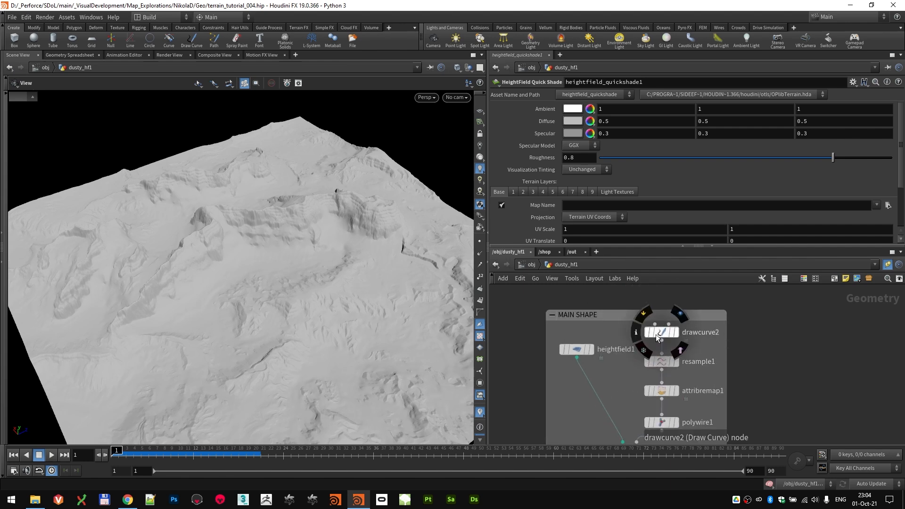
scroll(659, 364, "down", 3)
scroll(745, 379, "down", 3)
scroll(726, 397, "up", 3)
scroll(725, 348, "down", 2)
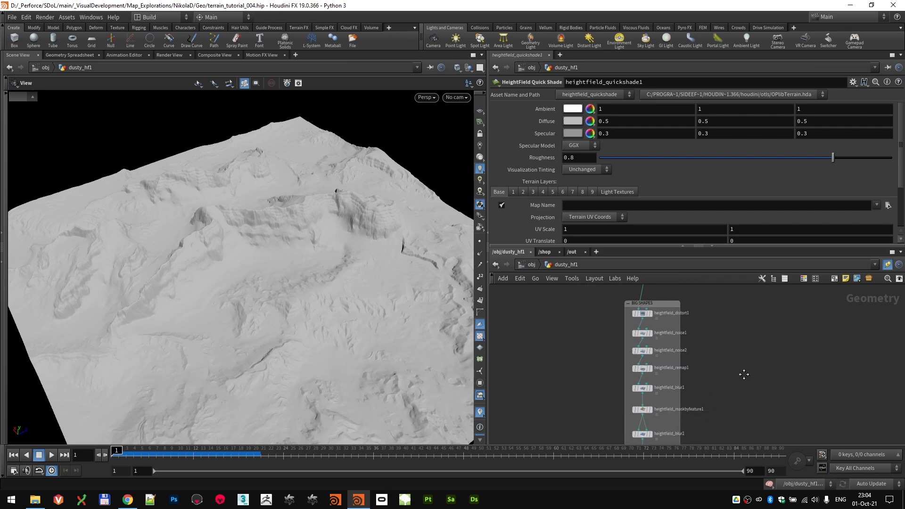
scroll(658, 341, "up", 3)
scroll(791, 368, "down", 4)
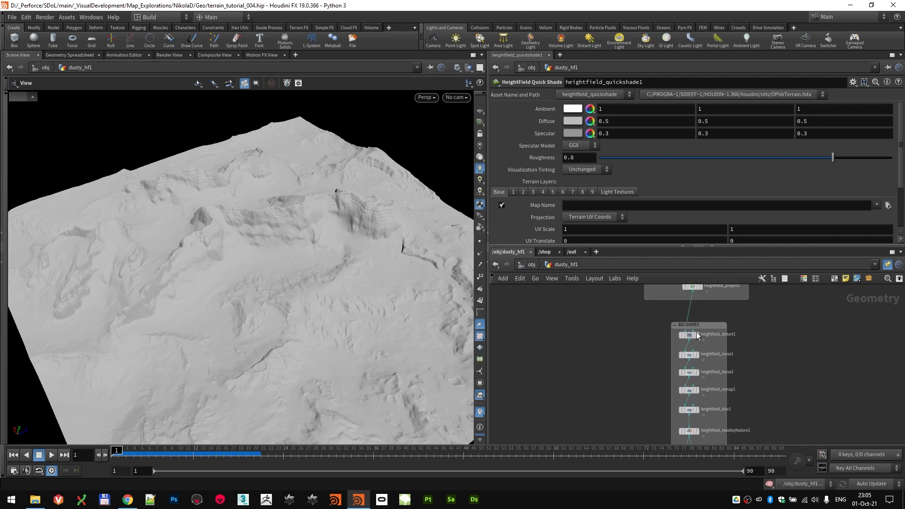
scroll(804, 374, "down", 3)
scroll(796, 294, "up", 3)
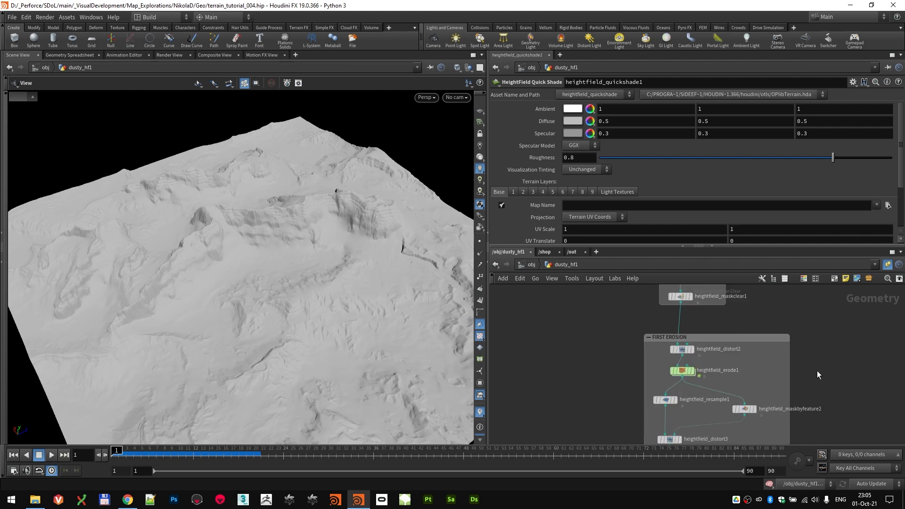
middle_click_drag(818, 370, 814, 326)
middle_click_drag(634, 379, 609, 331)
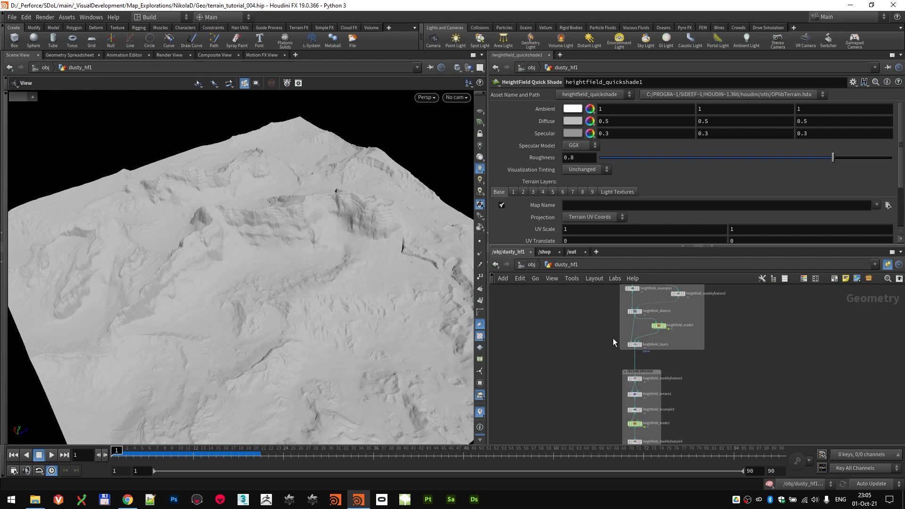
middle_click_drag(571, 443, 582, 354)
middle_click_drag(575, 392, 581, 329)
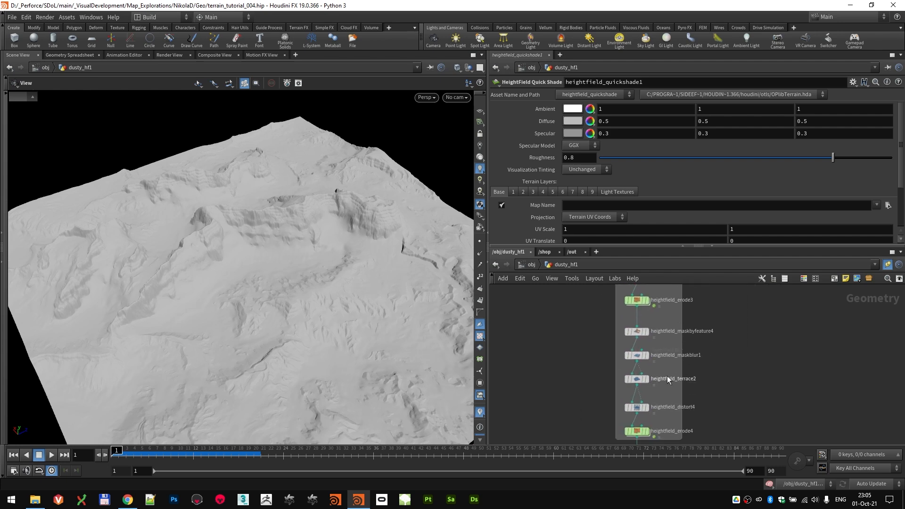
middle_click_drag(765, 351, 712, 303)
middle_click_drag(713, 405, 713, 339)
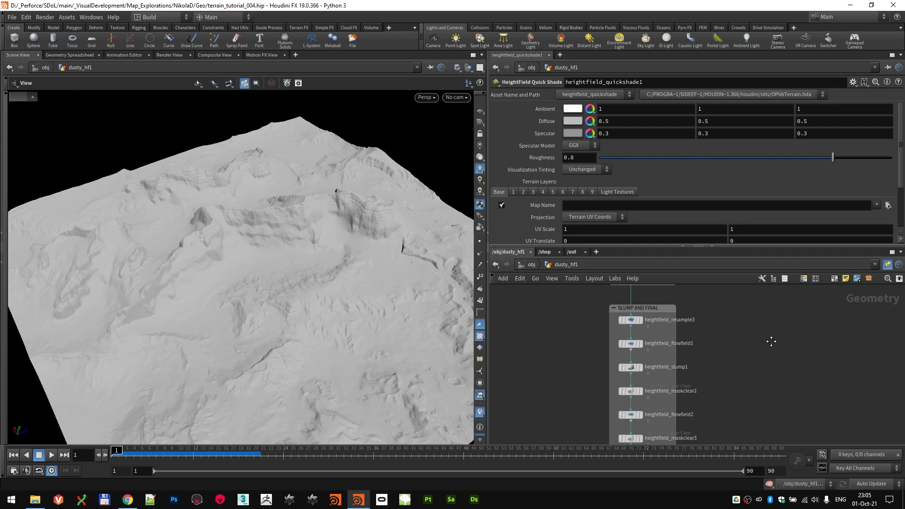
- Examine the terrain from several angles and review the CACHE, MASKS and TEXTURE AND PREVIS boxes at the network's end
mouse_move(233, 258)
left_mouse_down()
mouse_move(319, 304)
mouse_move(234, 254)
left_mouse_up()
middle_click_drag(801, 384, 739, 350)
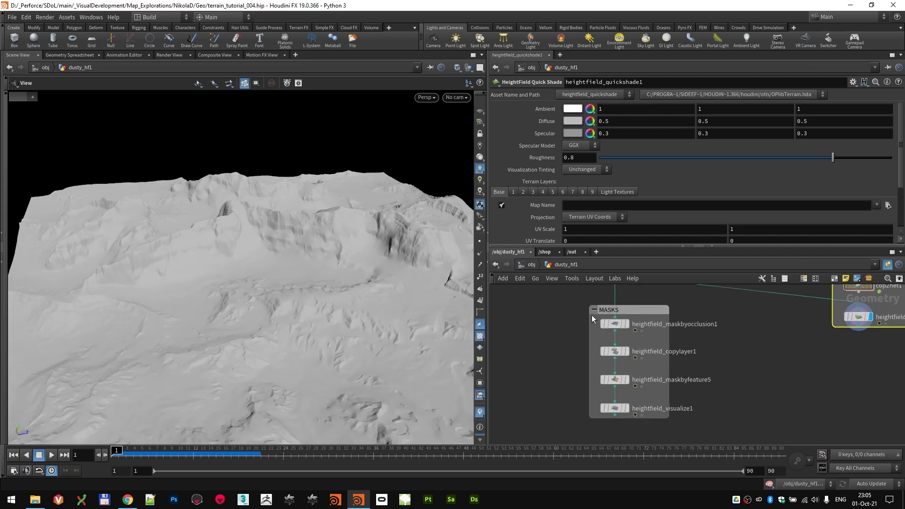
left_click_drag(258, 286, 395, 330)
middle_click_drag(741, 364, 694, 406)
scroll(700, 392, "down", 2)
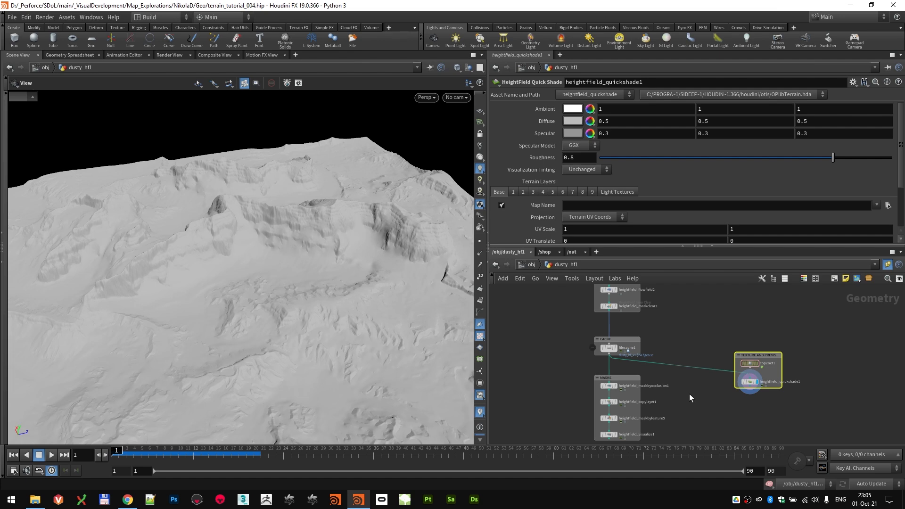
left_click_drag(351, 285, 317, 250)
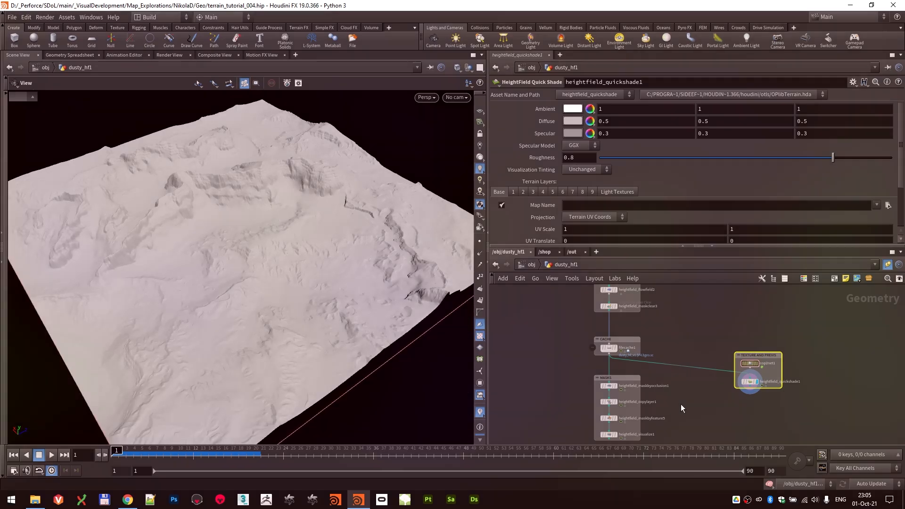